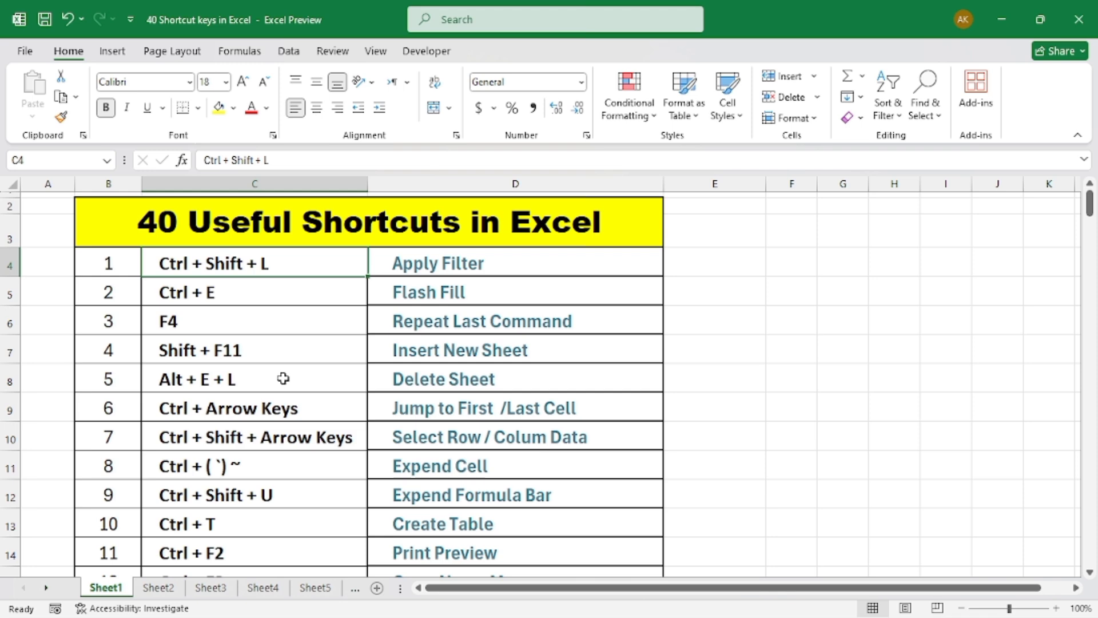
Highlight column C and look through the whole list of 40 Excel shortcuts
click(252, 189)
scroll(297, 406, down, 6)
scroll(297, 406, down, 3)
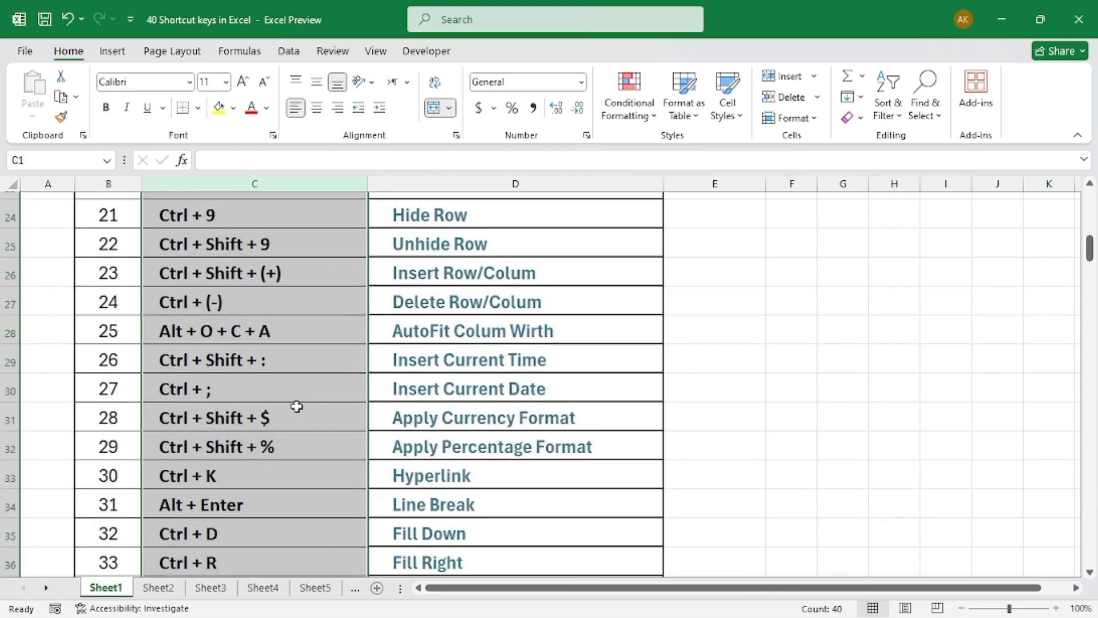
scroll(296, 407, down, 1)
scroll(296, 408, up, 8)
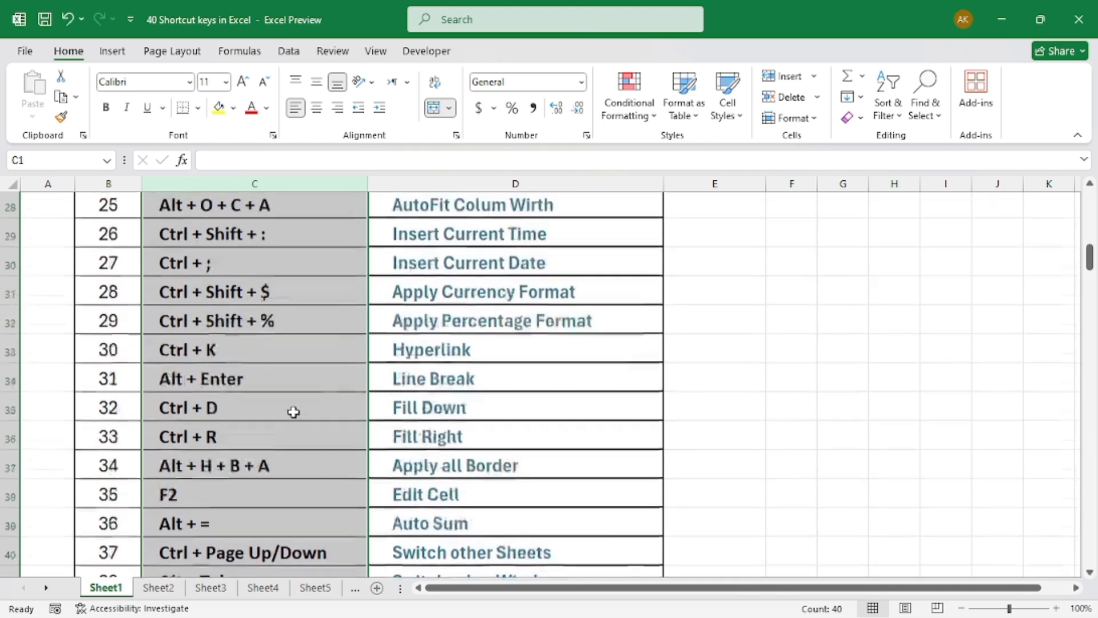
scroll(294, 409, up, 3)
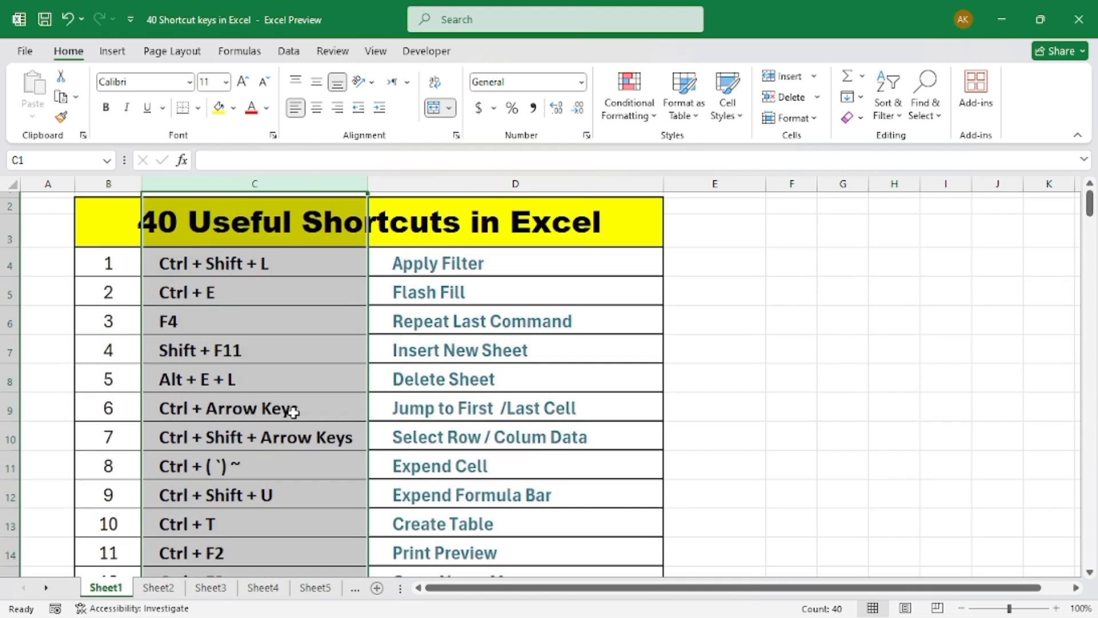
click(271, 269)
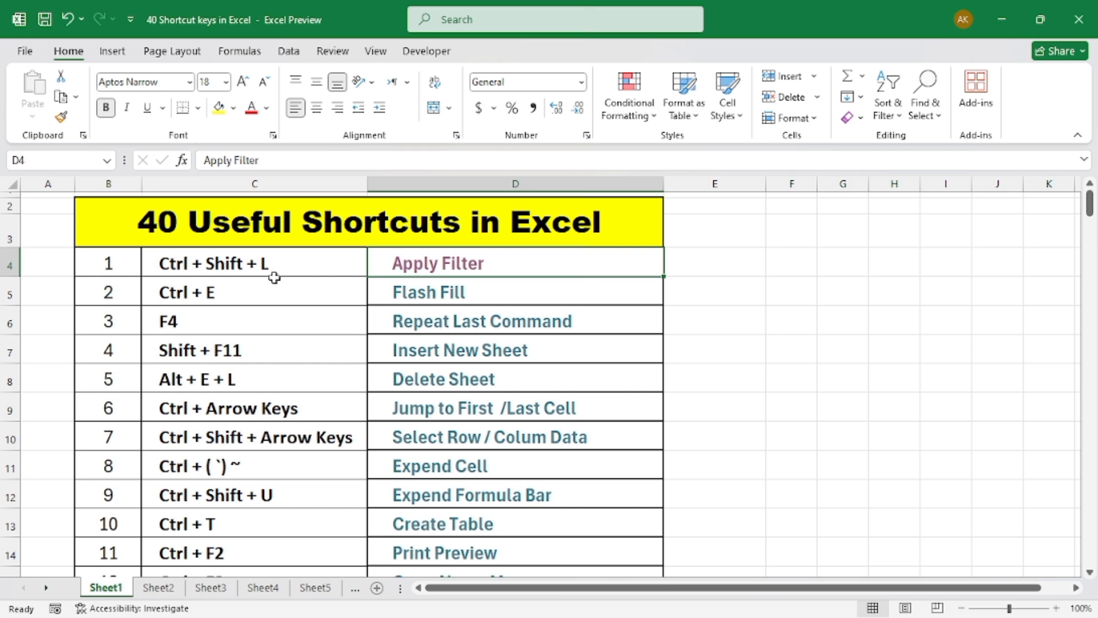
Follow the Apply Filter link to the employee table and turn on filters for its header row
click(449, 274)
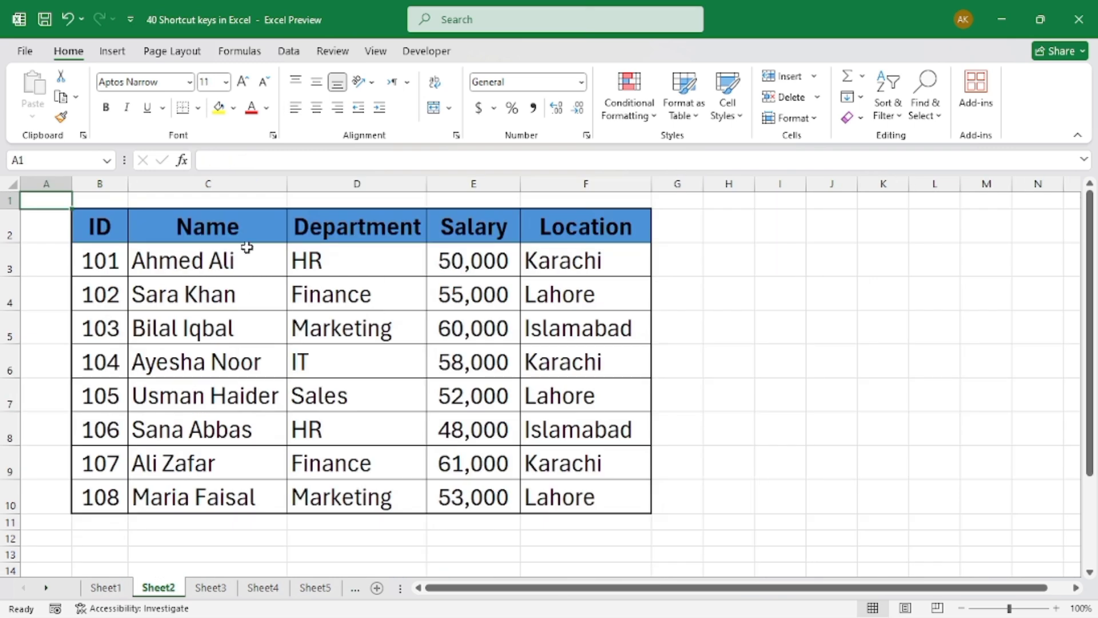
click(279, 318)
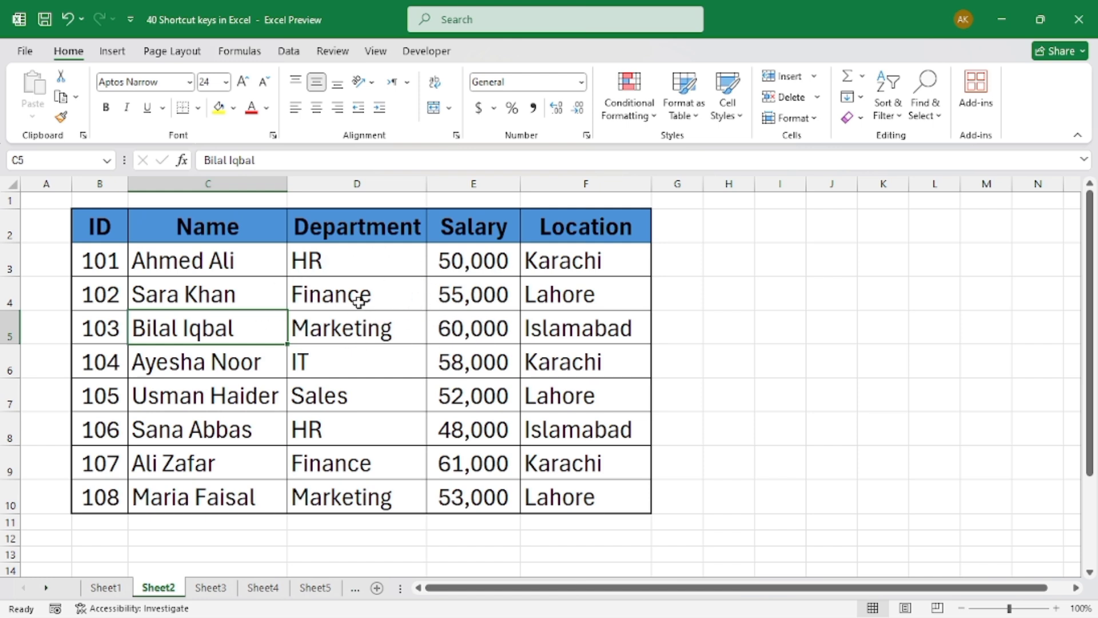
click(417, 288)
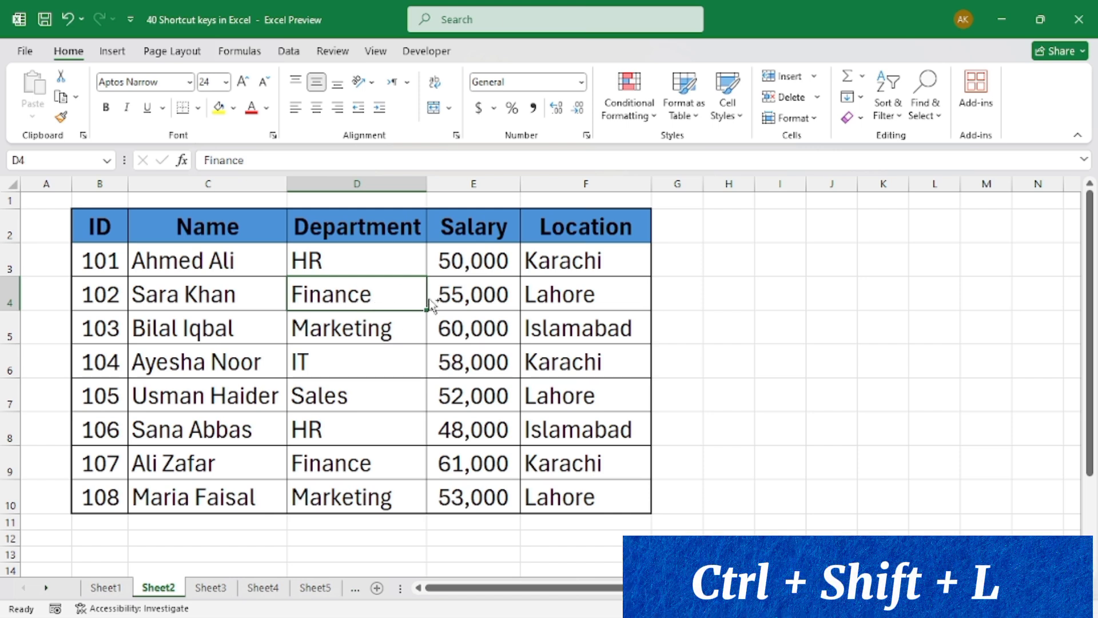
key(ctrl+shift+l)
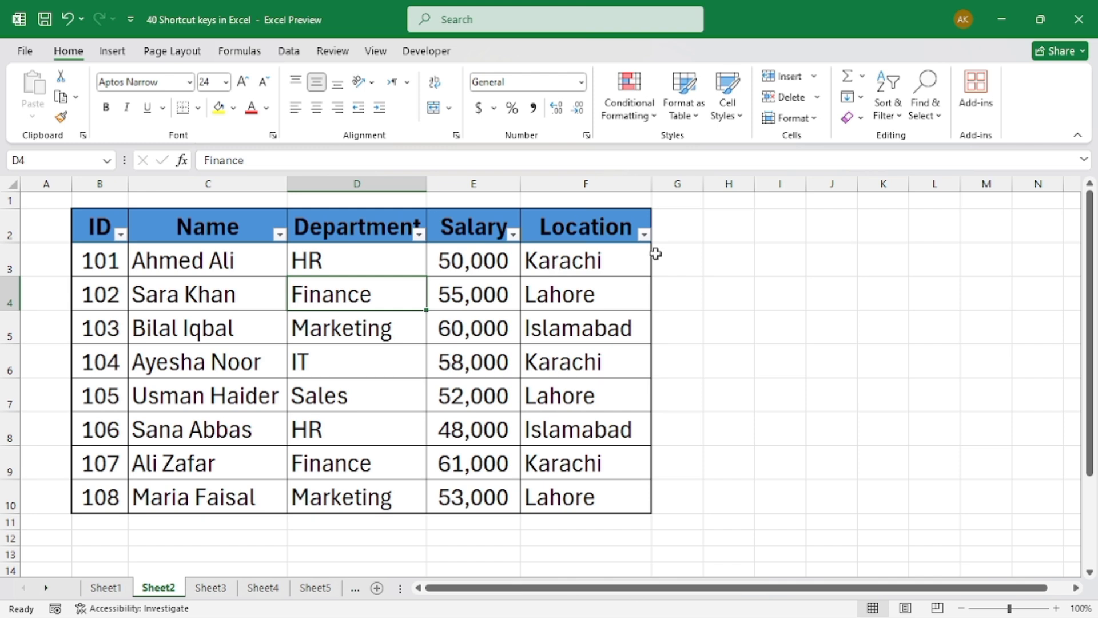
Check the Location column's filter options without changing them and remove the filters from the employee table
click(645, 235)
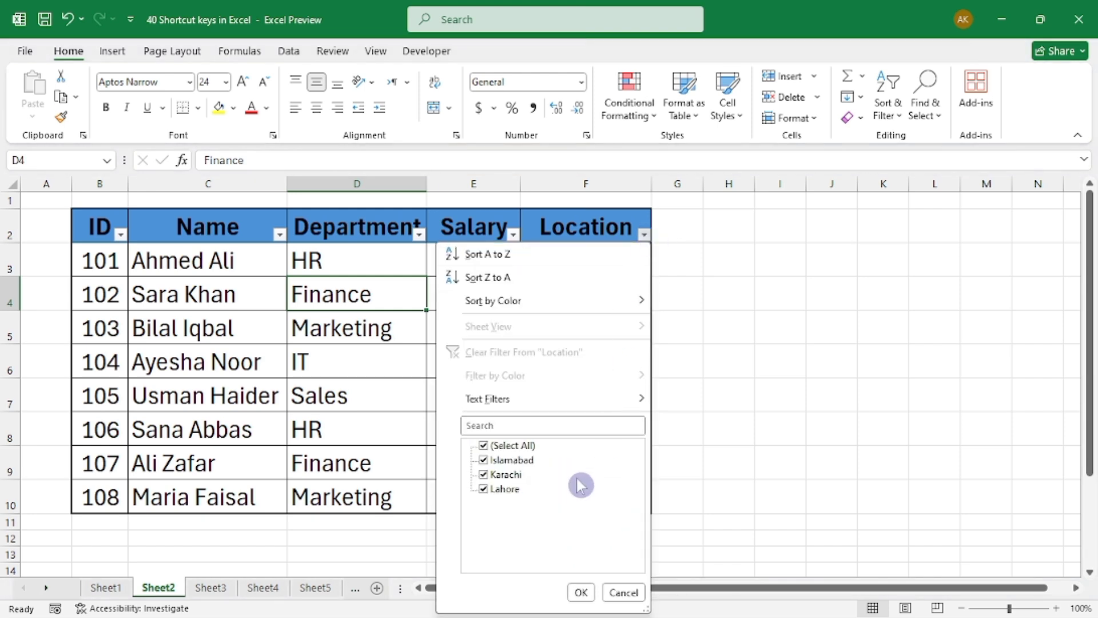
click(581, 593)
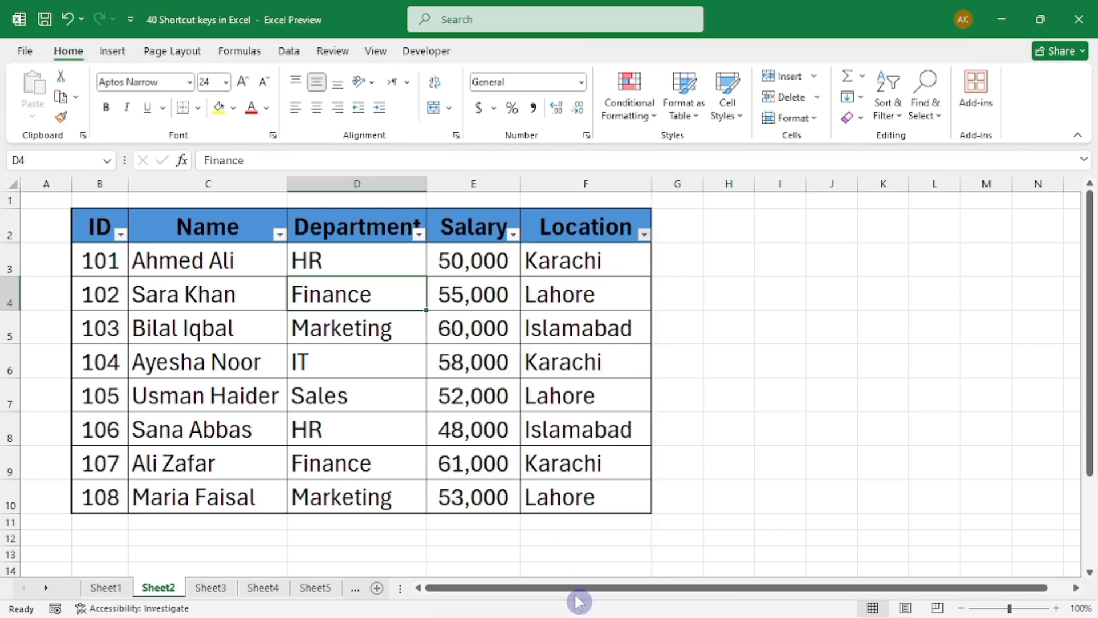
click(475, 372)
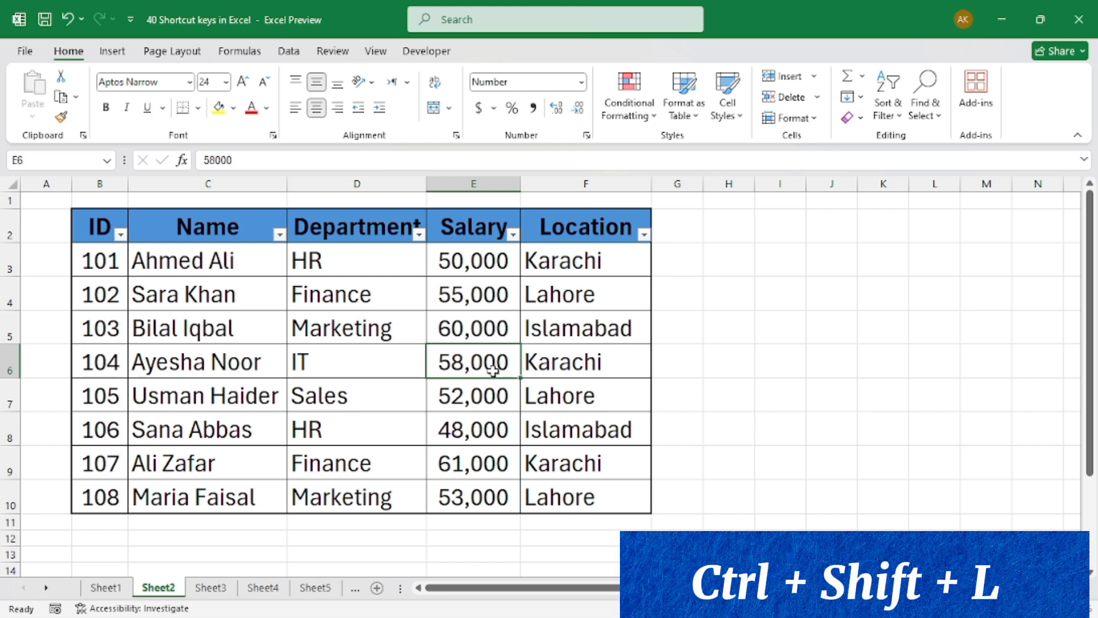
key(ctrl+shift+l)
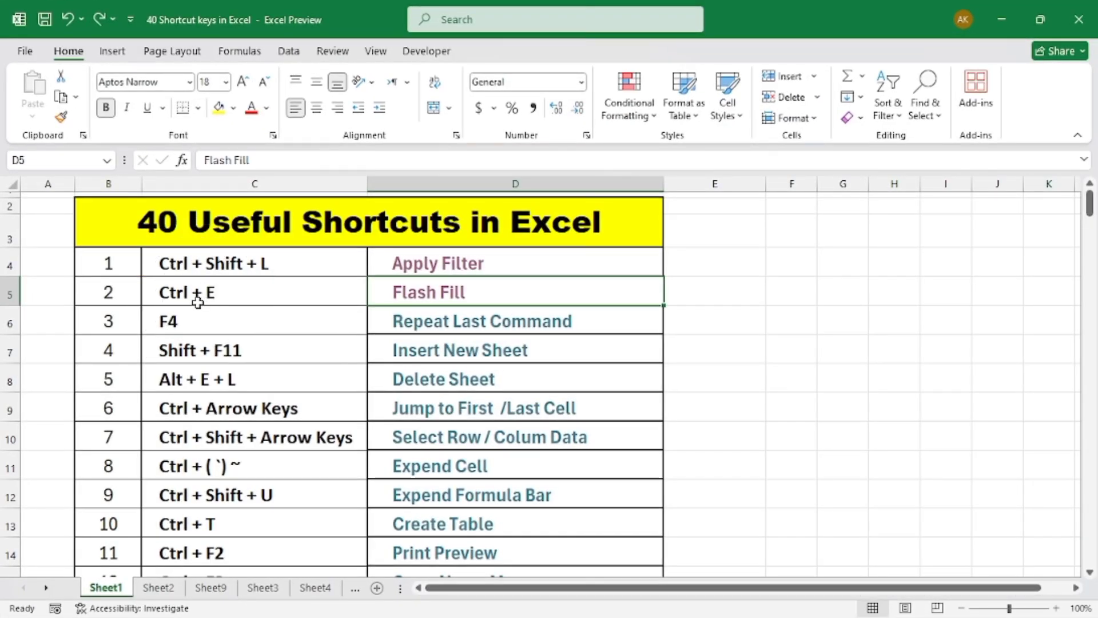
Follow the Flash Fill link and examine the Full Name, First Name and Last Name columns
click(429, 297)
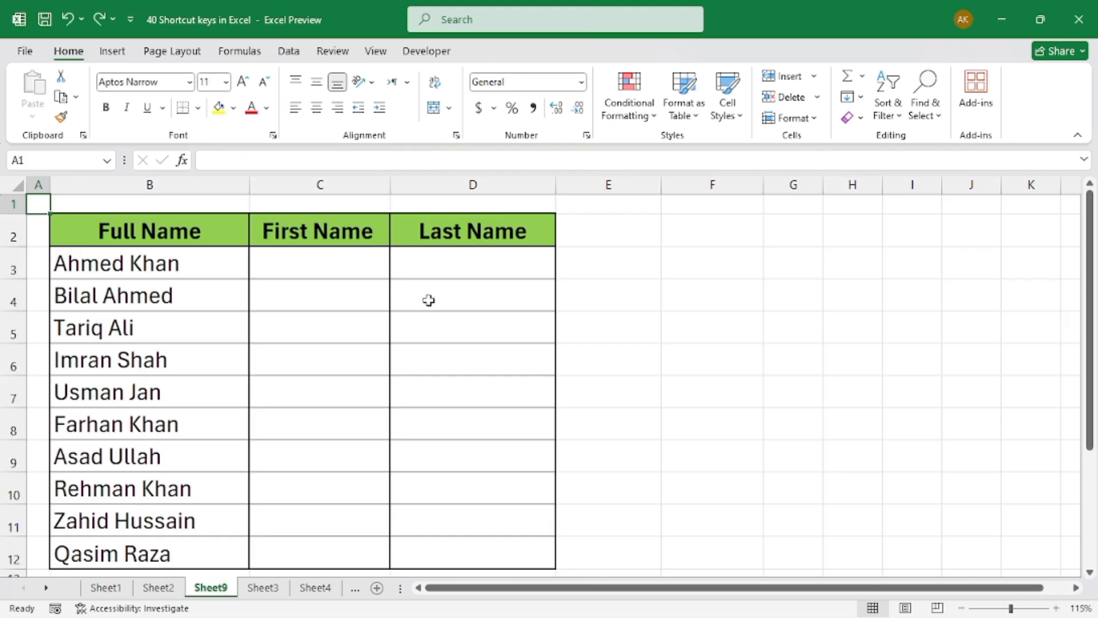
drag(156, 238, 179, 493)
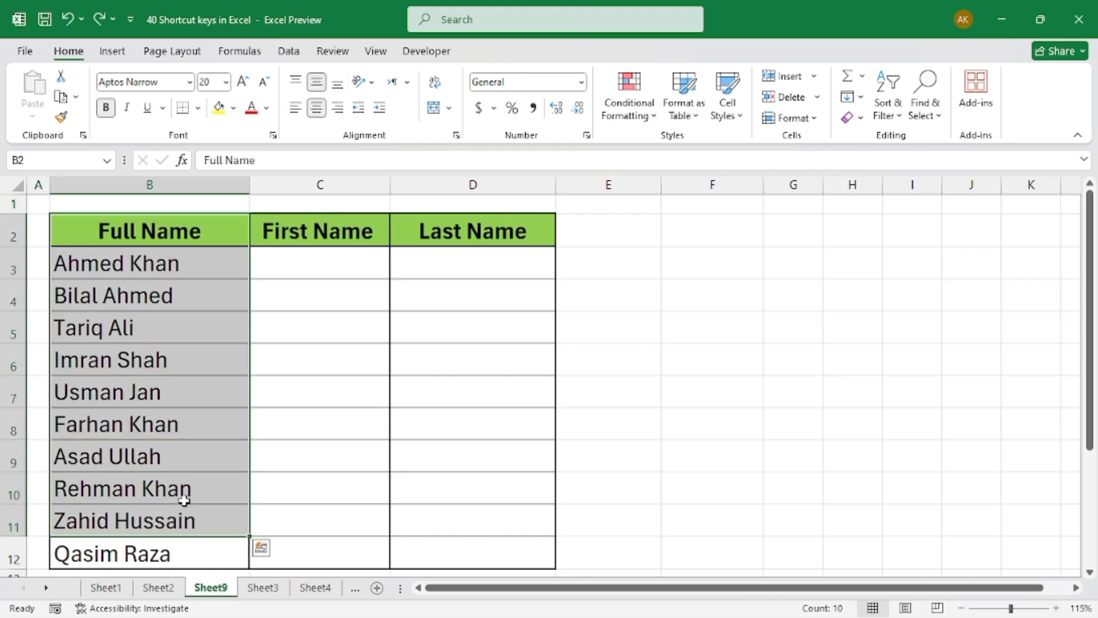
drag(317, 228, 329, 432)
drag(452, 228, 469, 426)
Enter the first person's first name in C3 and last name in D3 as patterns for splitting Full Name
click(307, 269)
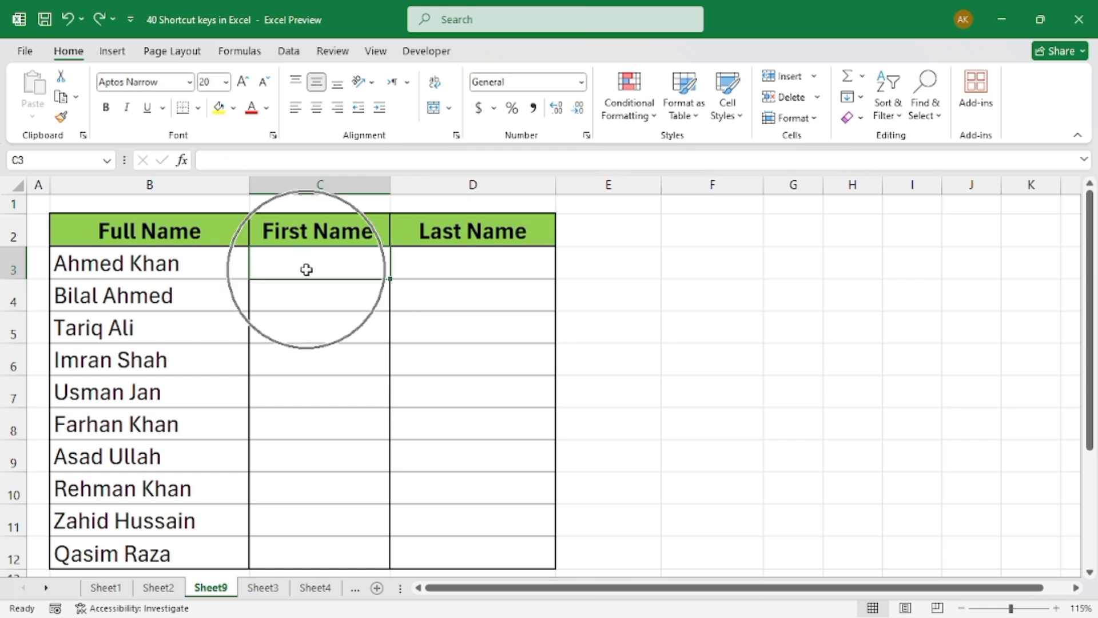
text(Ahmed)
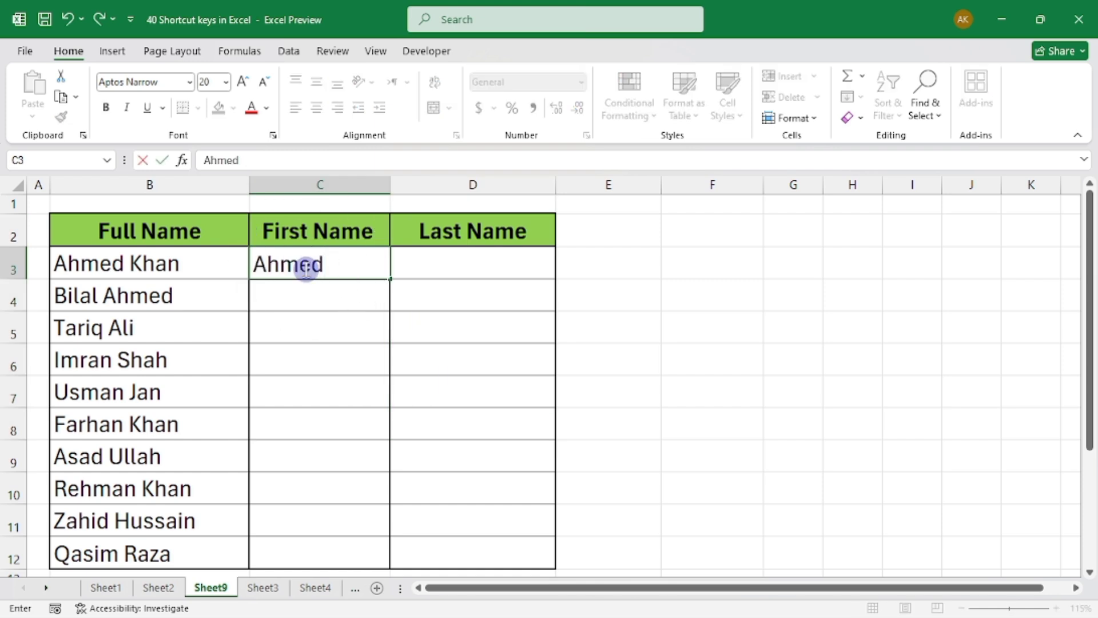
key(Tab)
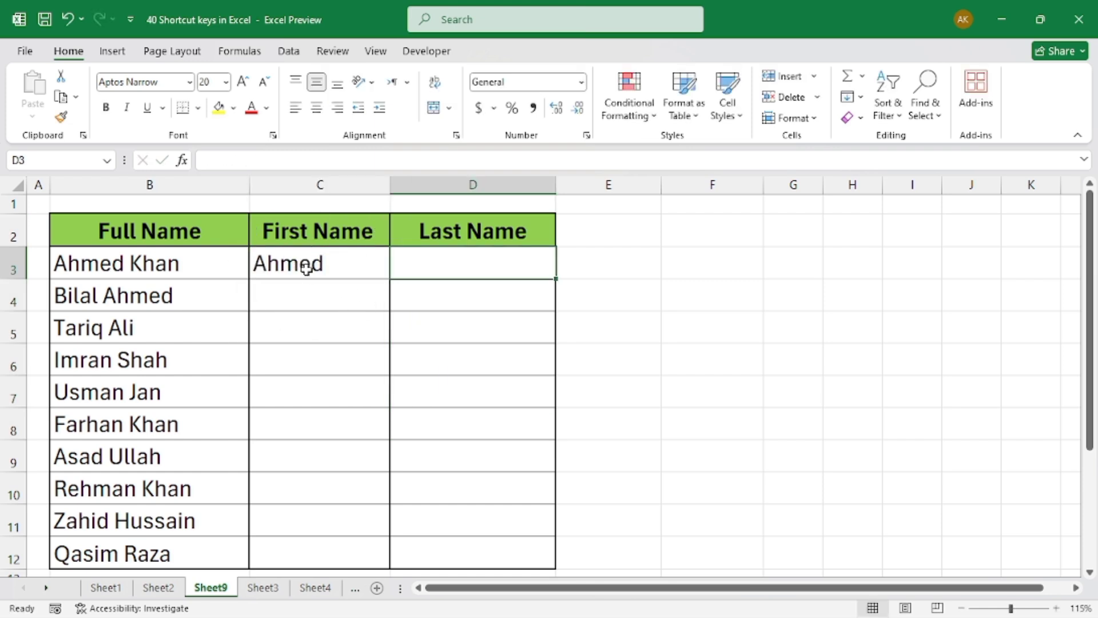
text(Khan)
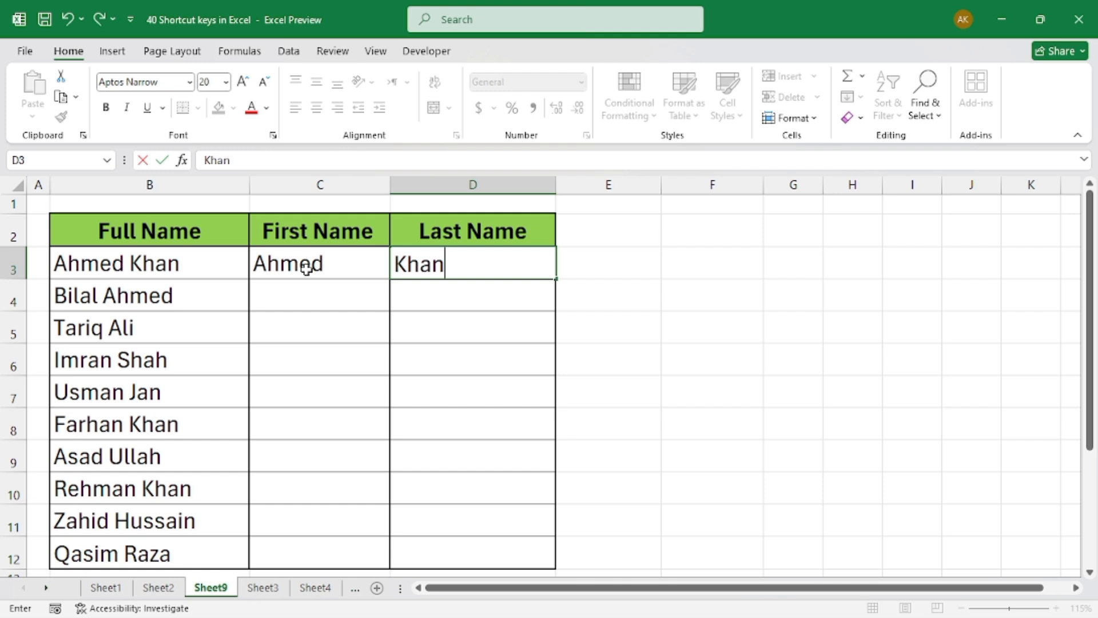
click(309, 306)
Flash Fill the rest of the First Name column from C4 and check the filled cells
drag(313, 270, 355, 458)
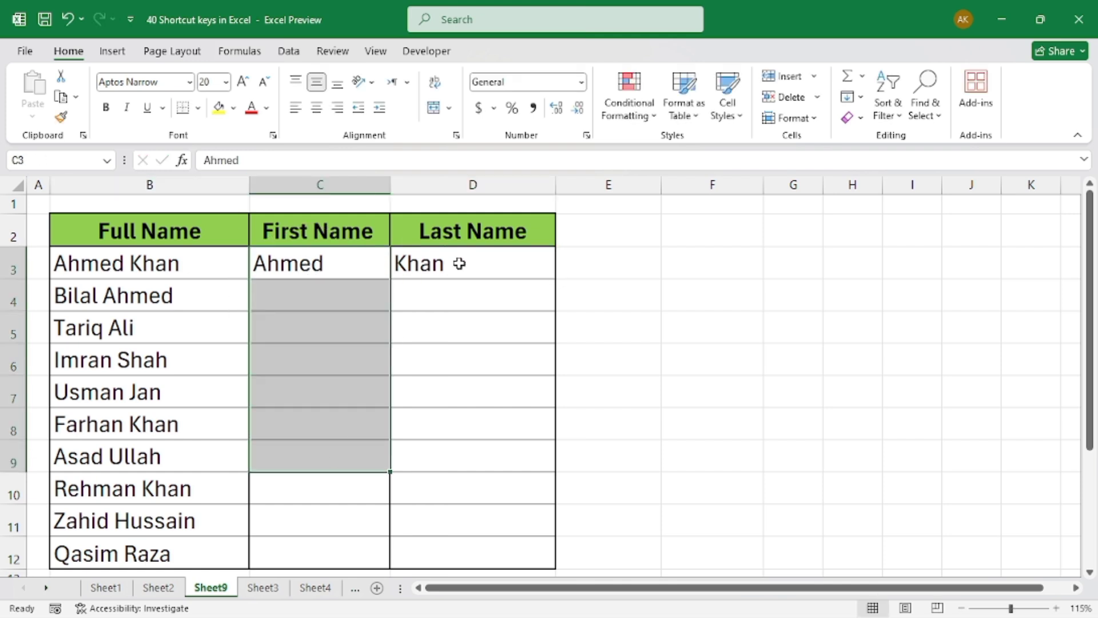
drag(459, 263, 484, 458)
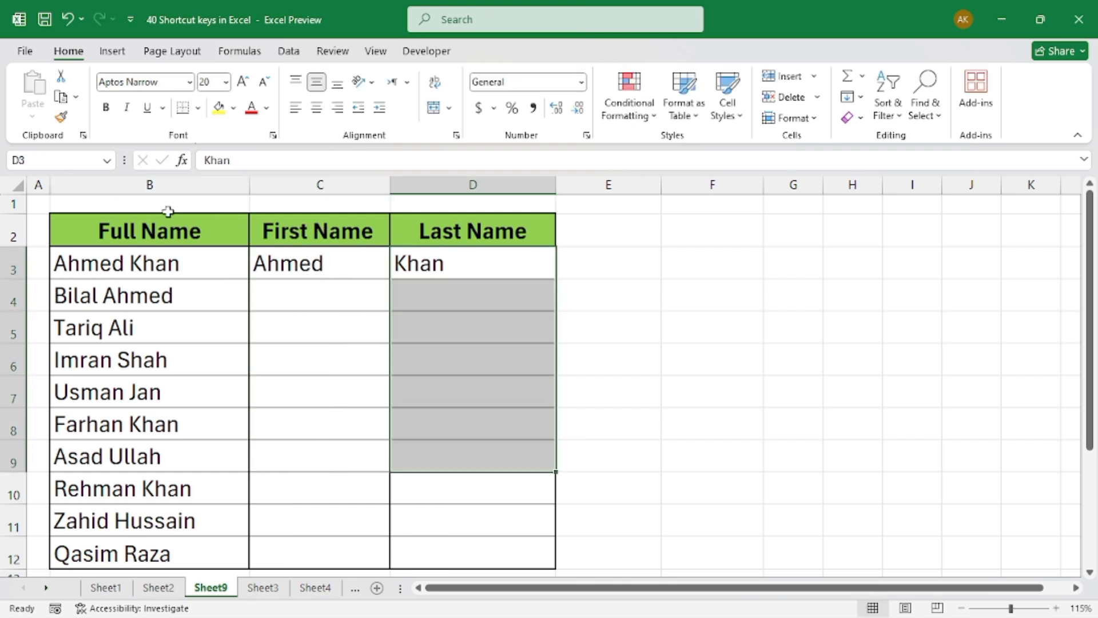
click(299, 299)
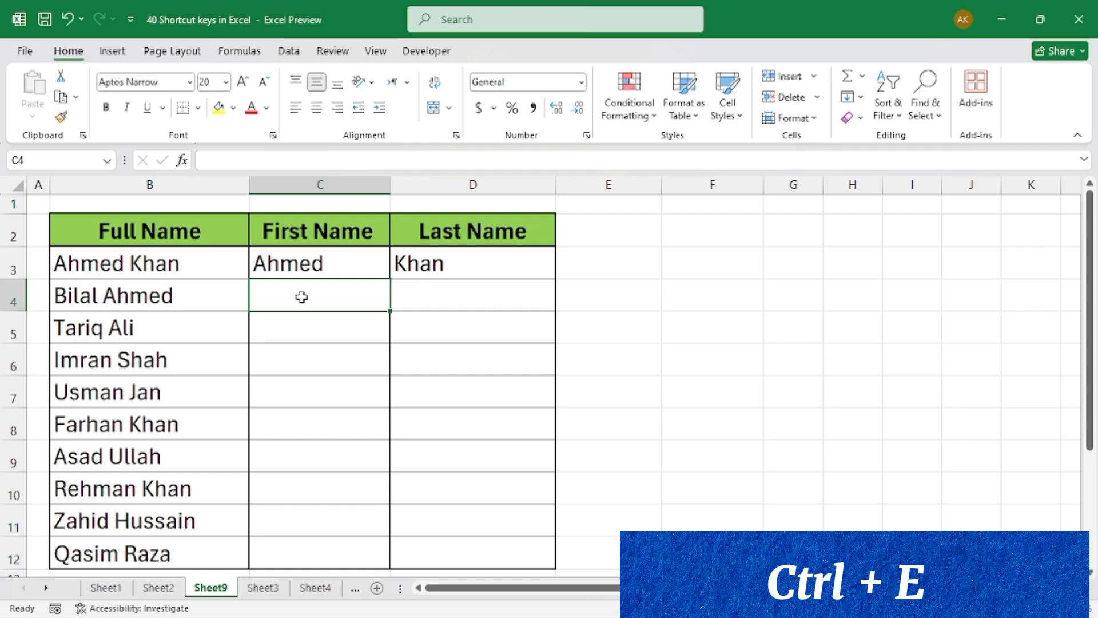
key(ctrl+e)
drag(309, 264, 321, 521)
Flash Fill the rest of the Last Name column from D4 and check the filled cells
click(423, 297)
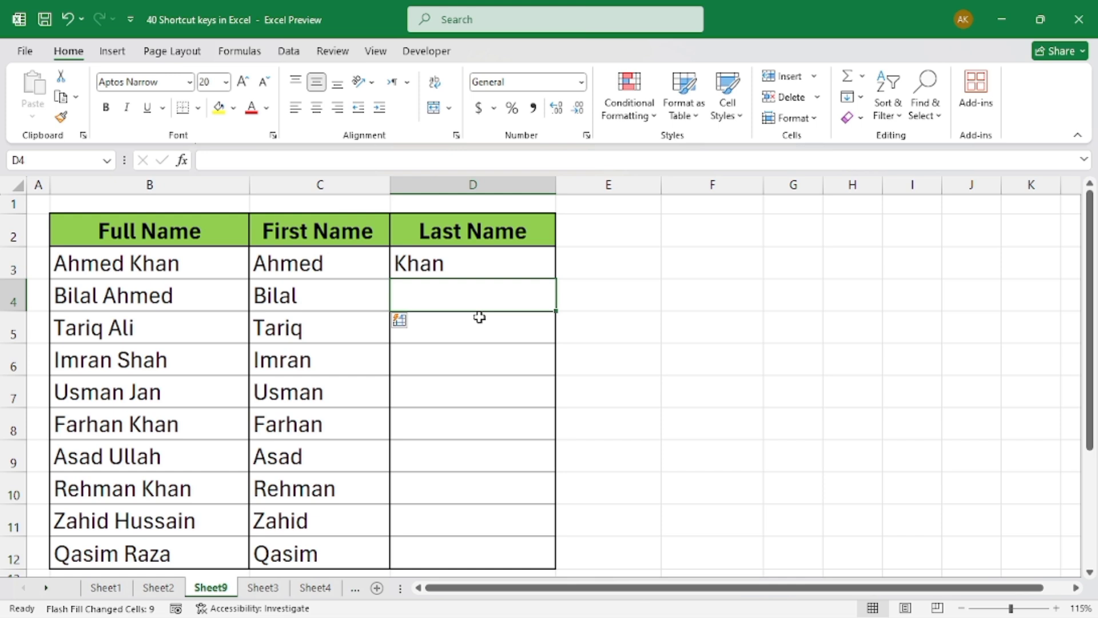
key(ctrl+e)
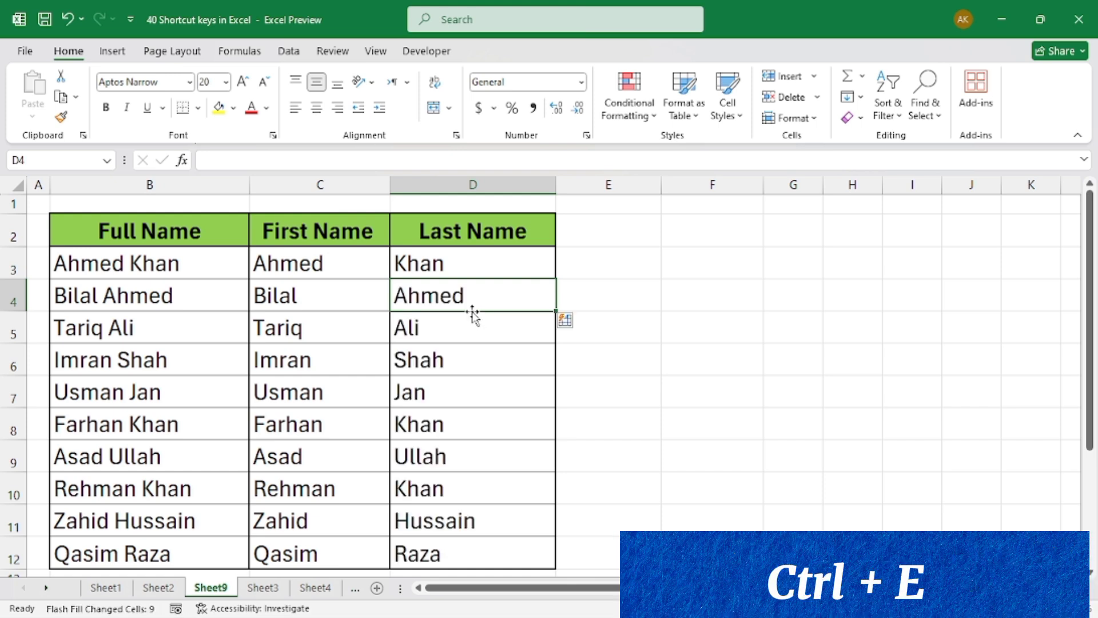
drag(472, 271, 475, 523)
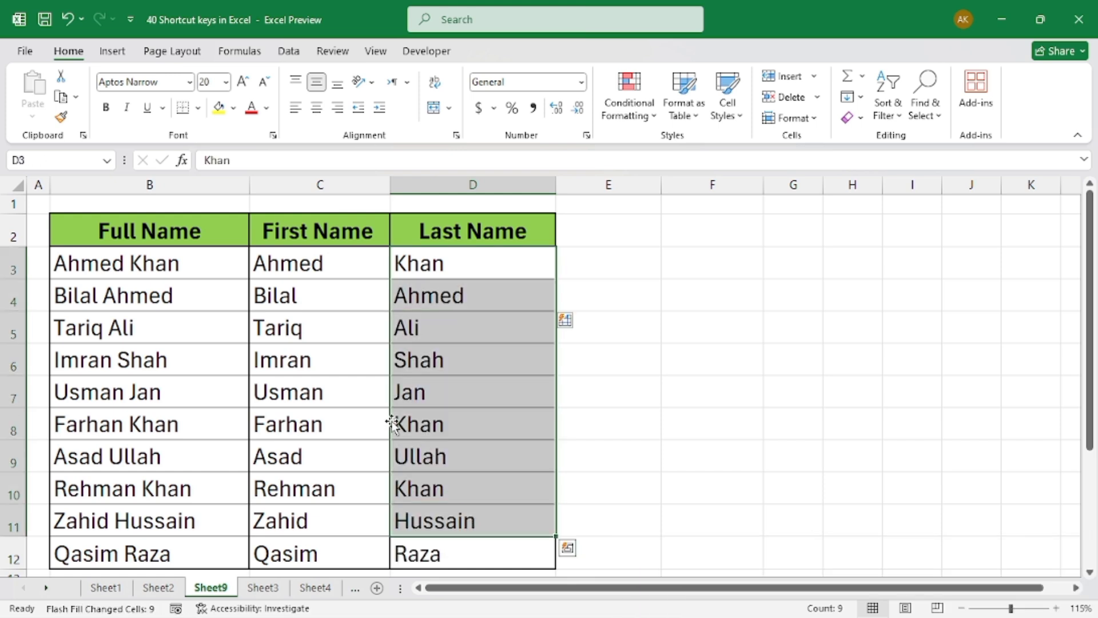
click(366, 391)
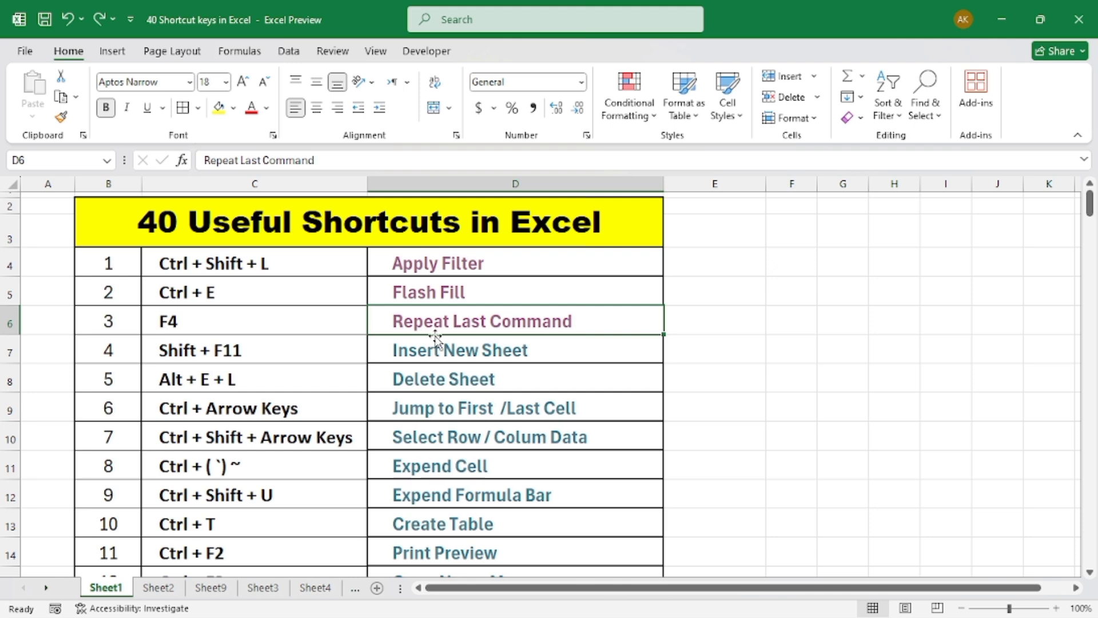
Follow the Repeat Last Command link and fill the header cells B2:E2 with yellow
click(450, 332)
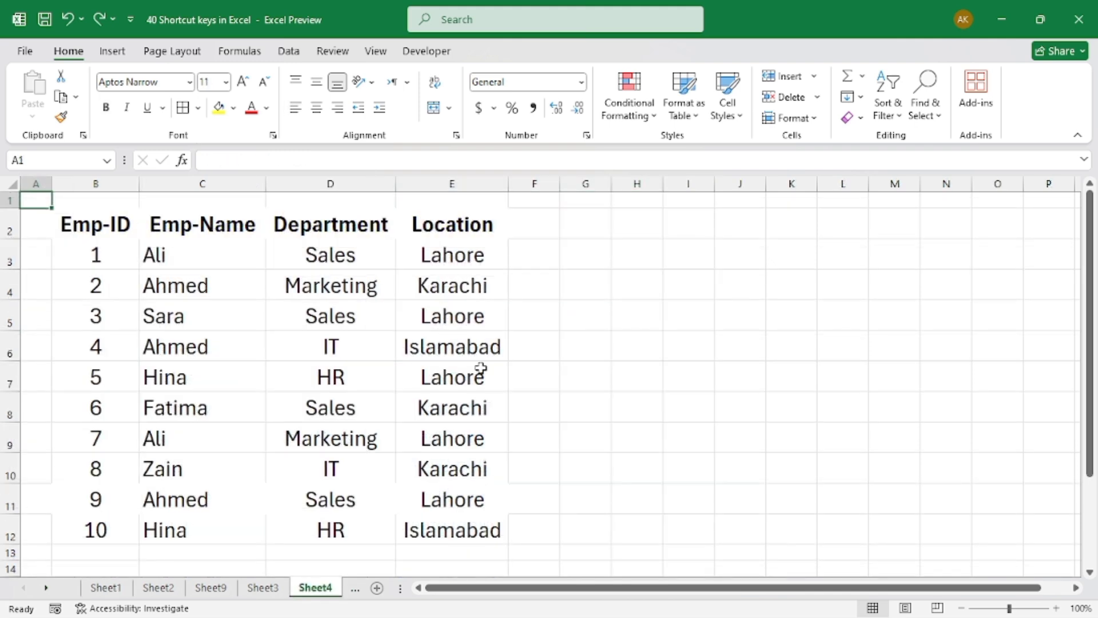
click(270, 324)
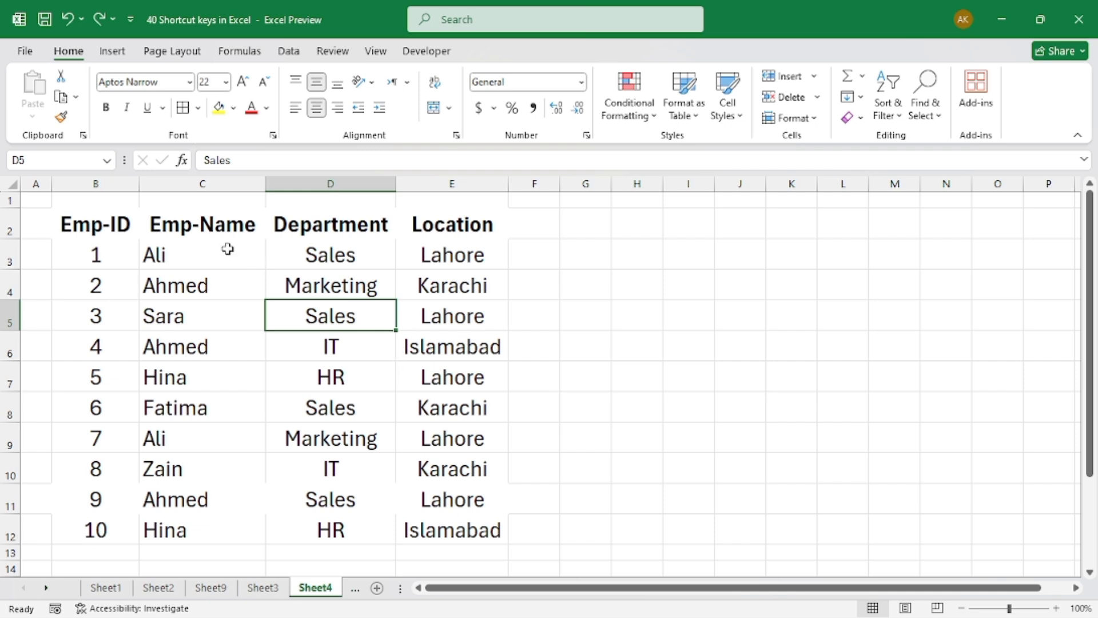
drag(74, 233, 432, 234)
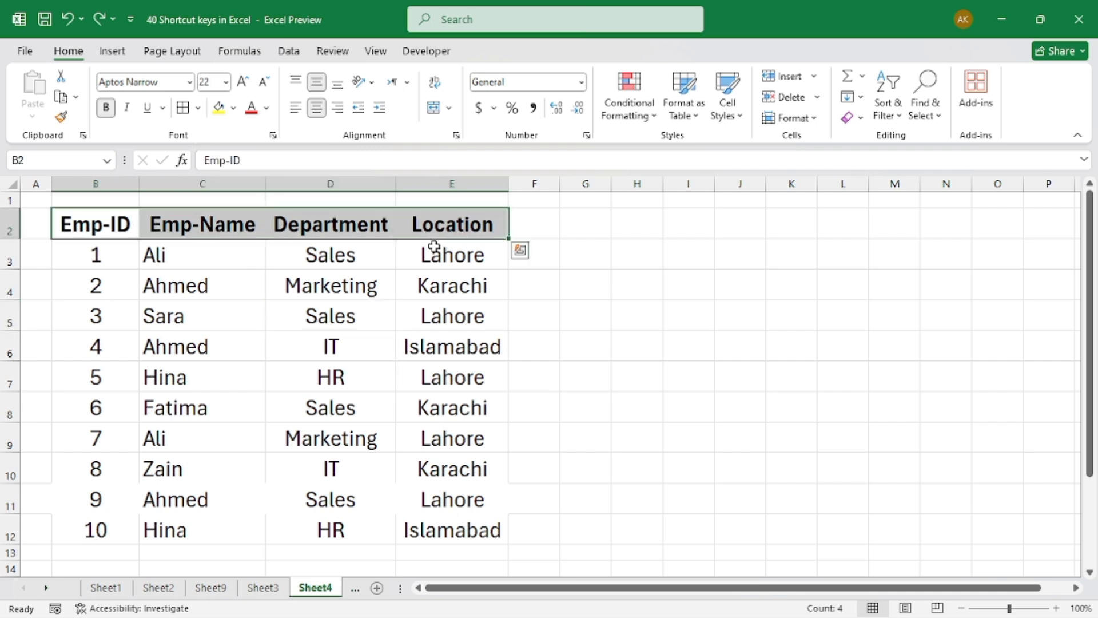
click(219, 111)
click(346, 374)
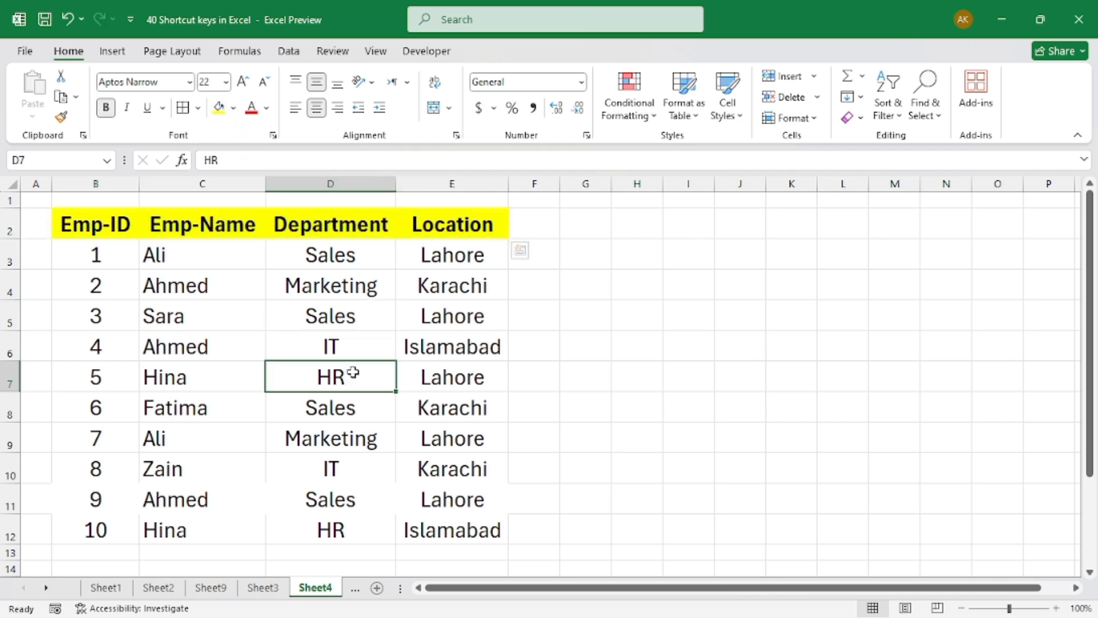
Repeat the last command to apply the yellow fill to the Emp-ID 6 record in B8:E8
drag(93, 409, 423, 421)
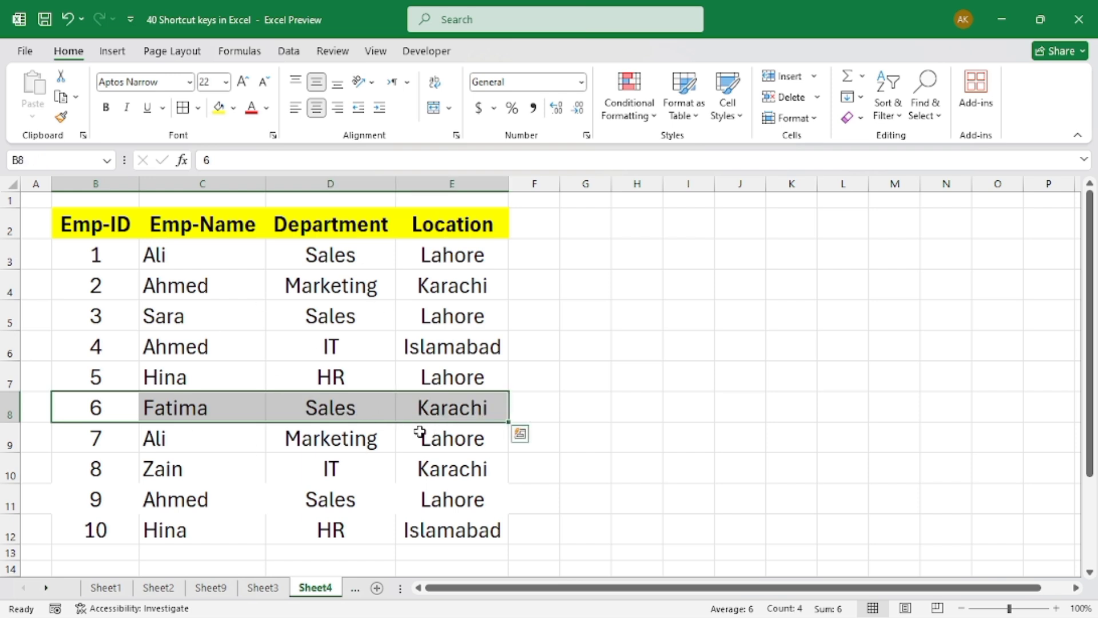
key(F4)
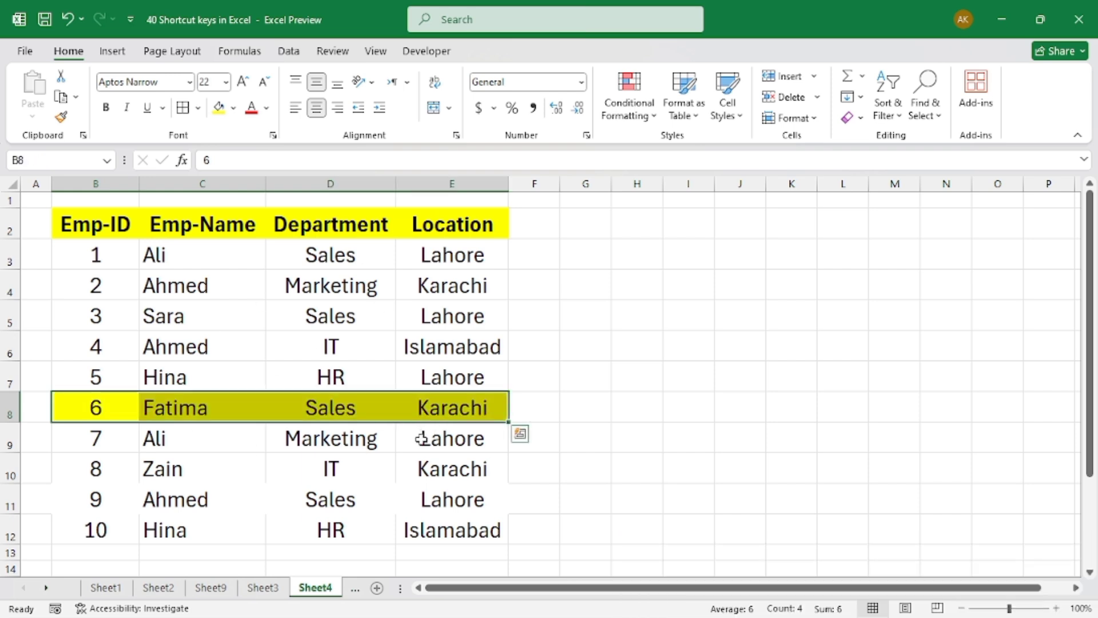
click(420, 433)
key(ctrl)
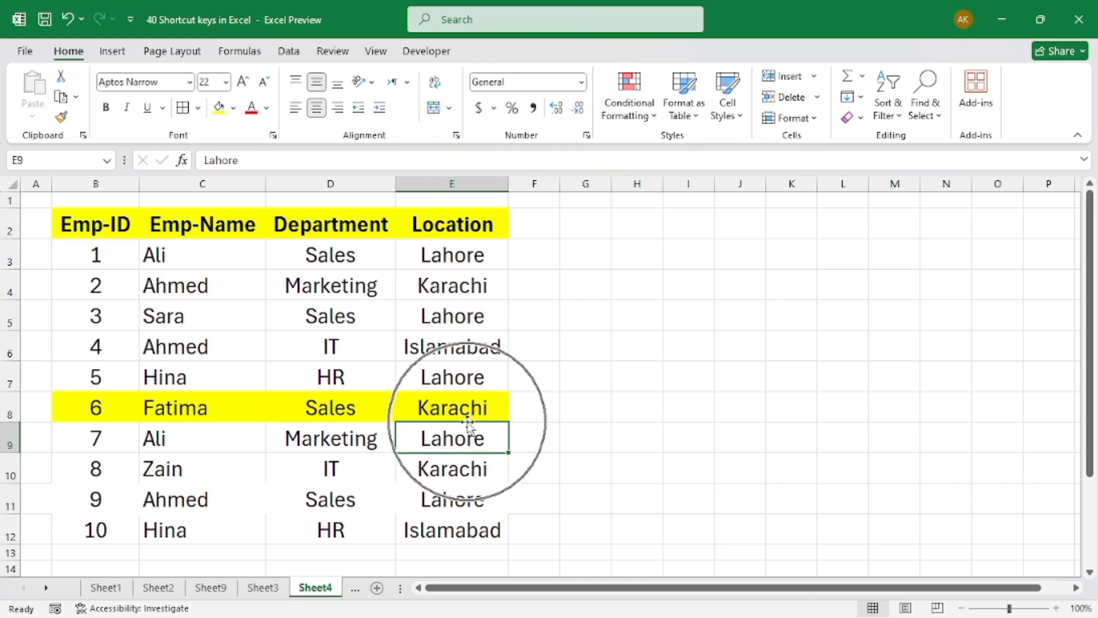
Apply borders around all header cells in B2:E2
drag(95, 223, 431, 224)
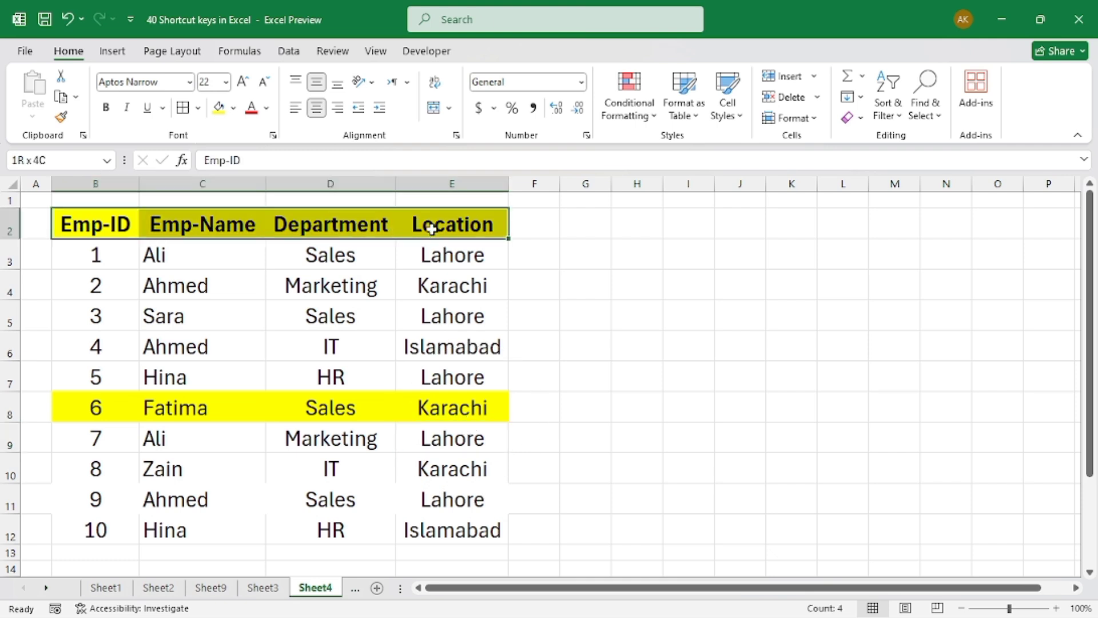
click(186, 109)
click(454, 426)
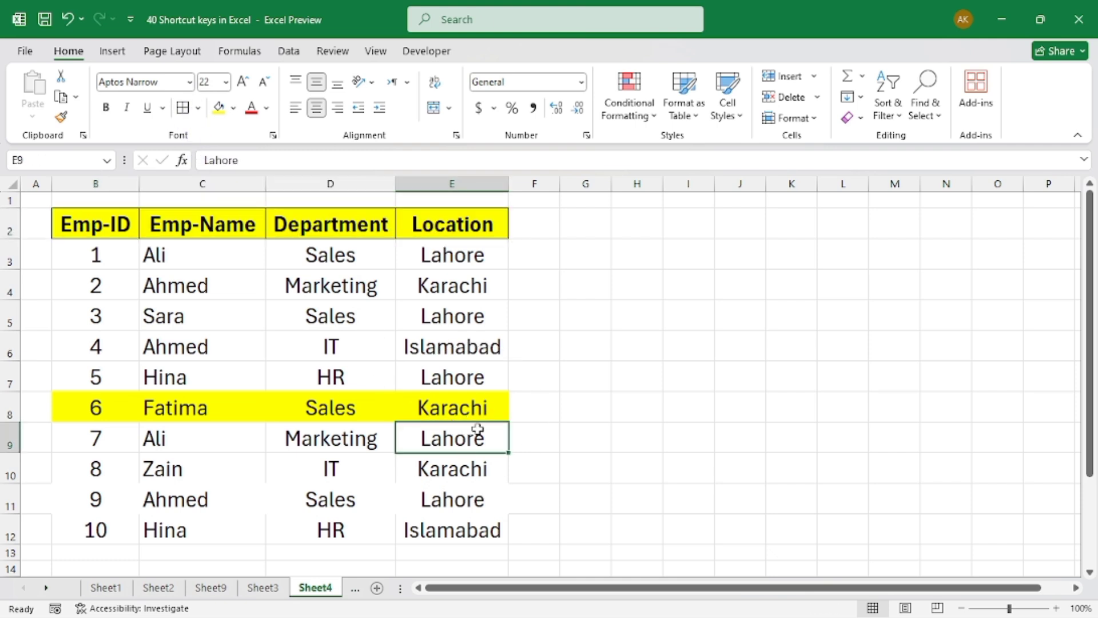
Repeat the last border command on the employee records in B3:E12
drag(122, 271, 452, 529)
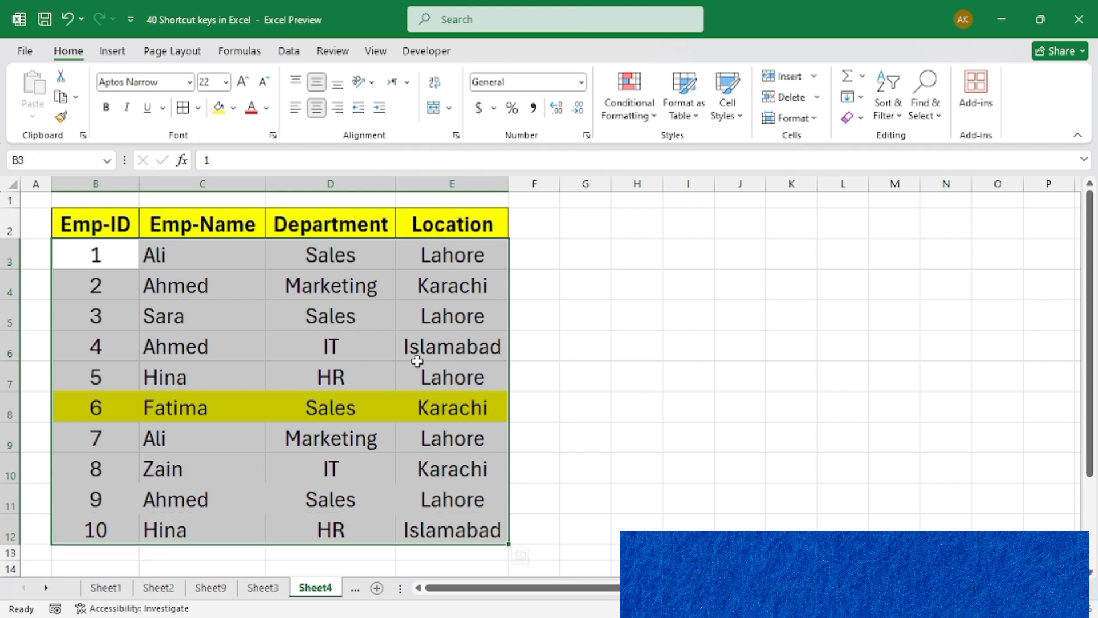
key(F4)
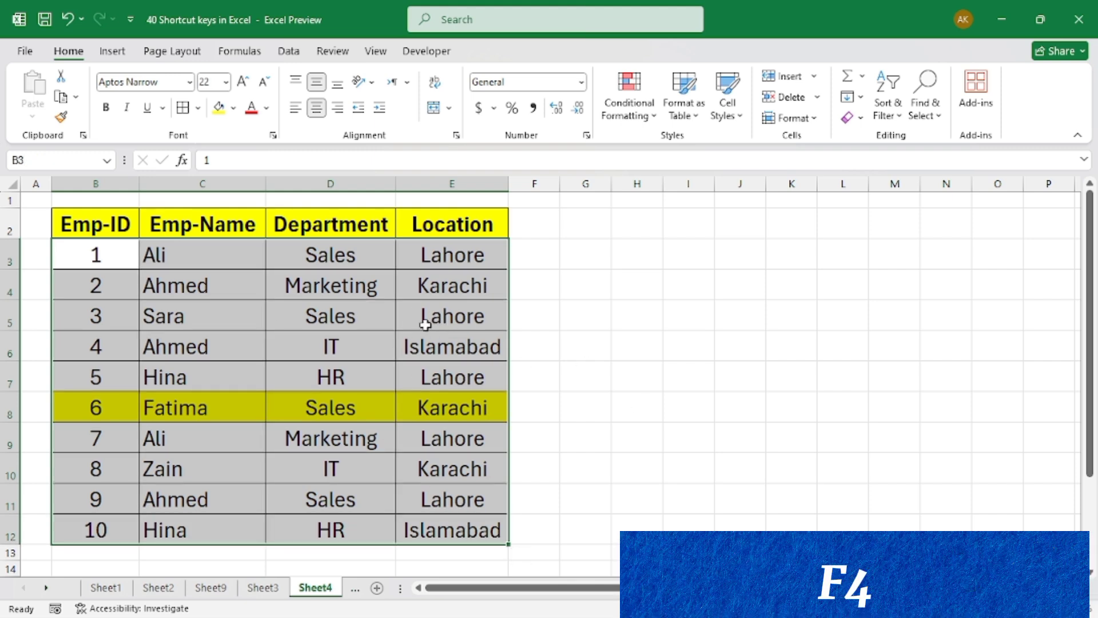
click(456, 306)
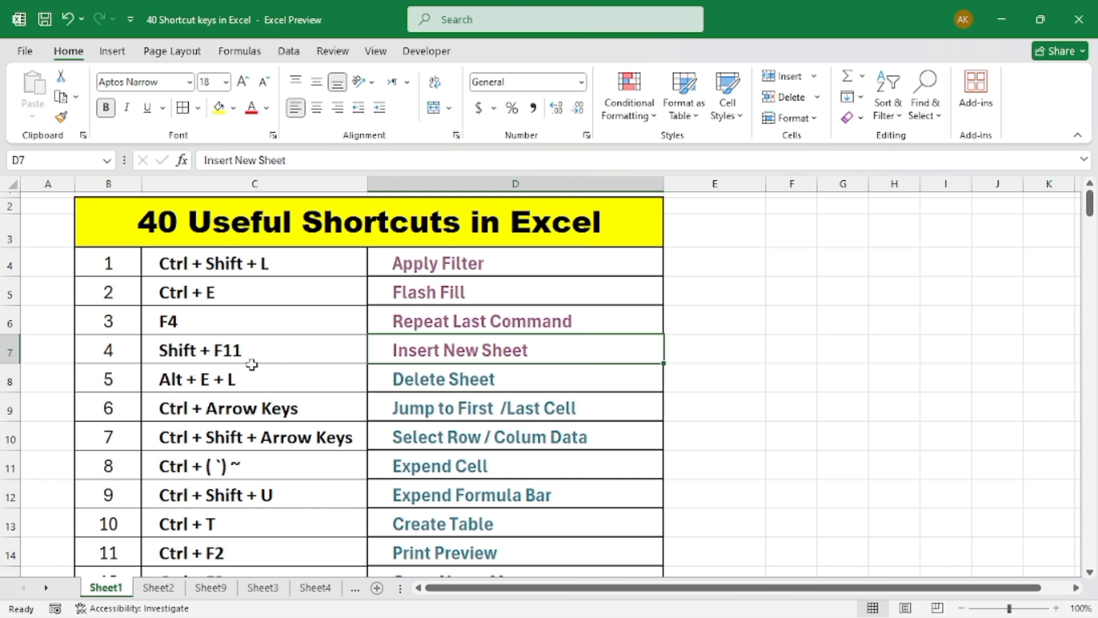
Follow the Insert New Sheet link and insert two new worksheets in the Tast workbook
click(464, 350)
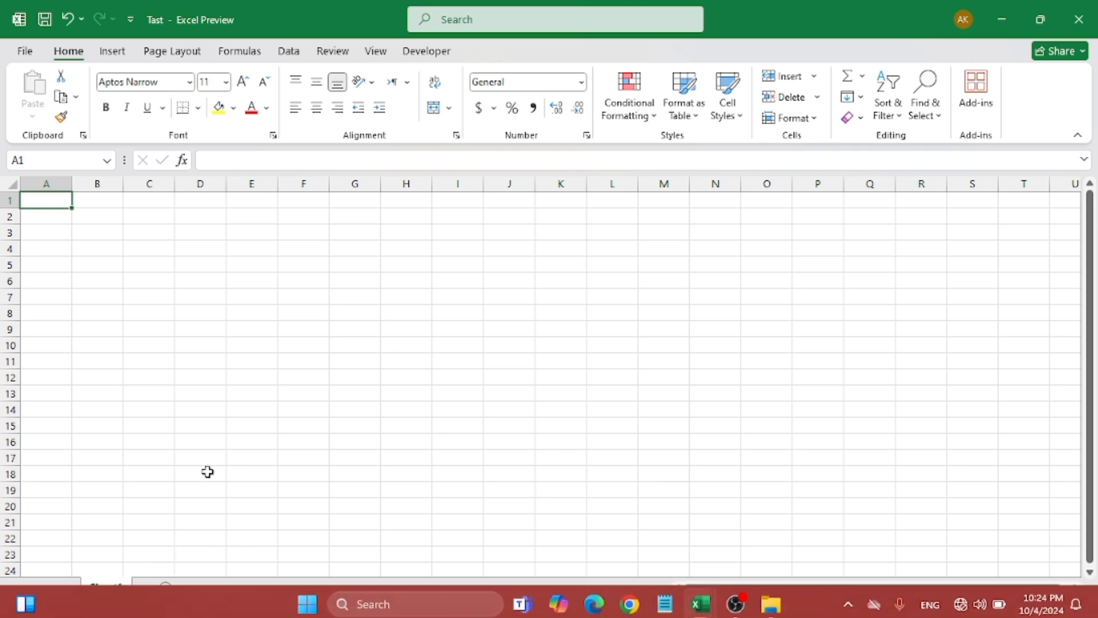
key(shift+F11)
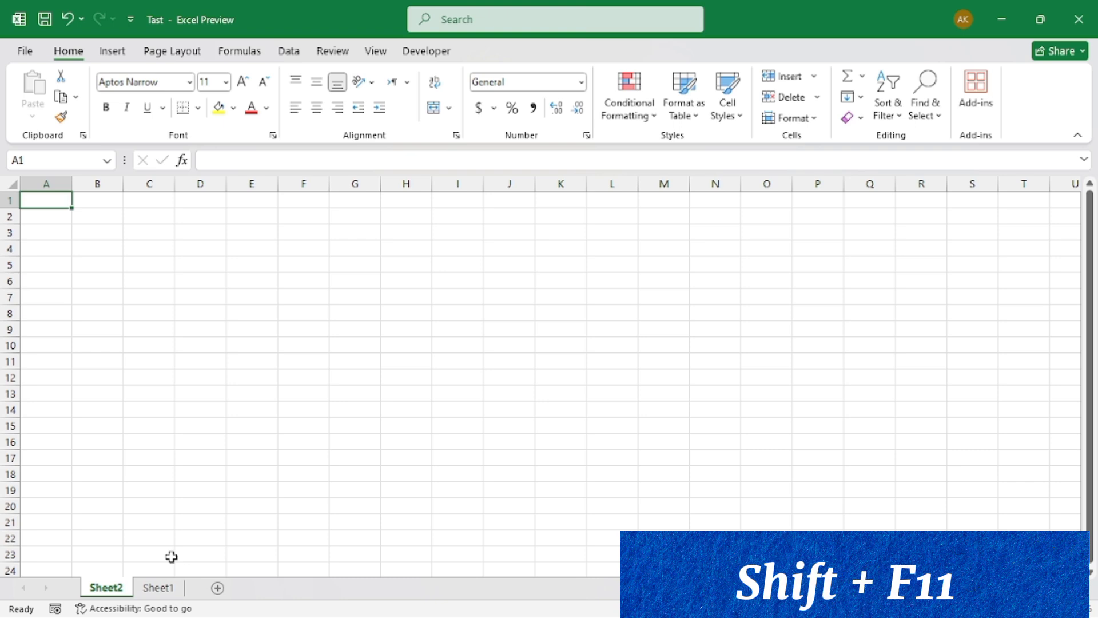
key(shift+F11)
click(108, 589)
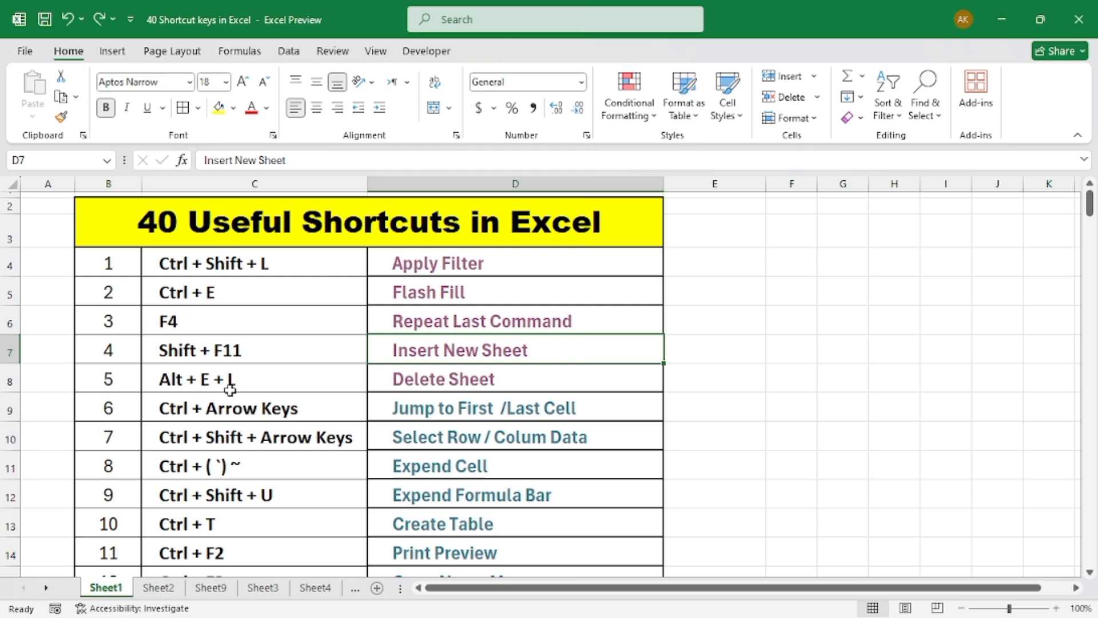
Follow the Delete Sheet link and delete Sheet3 from the Tast workbook
click(441, 390)
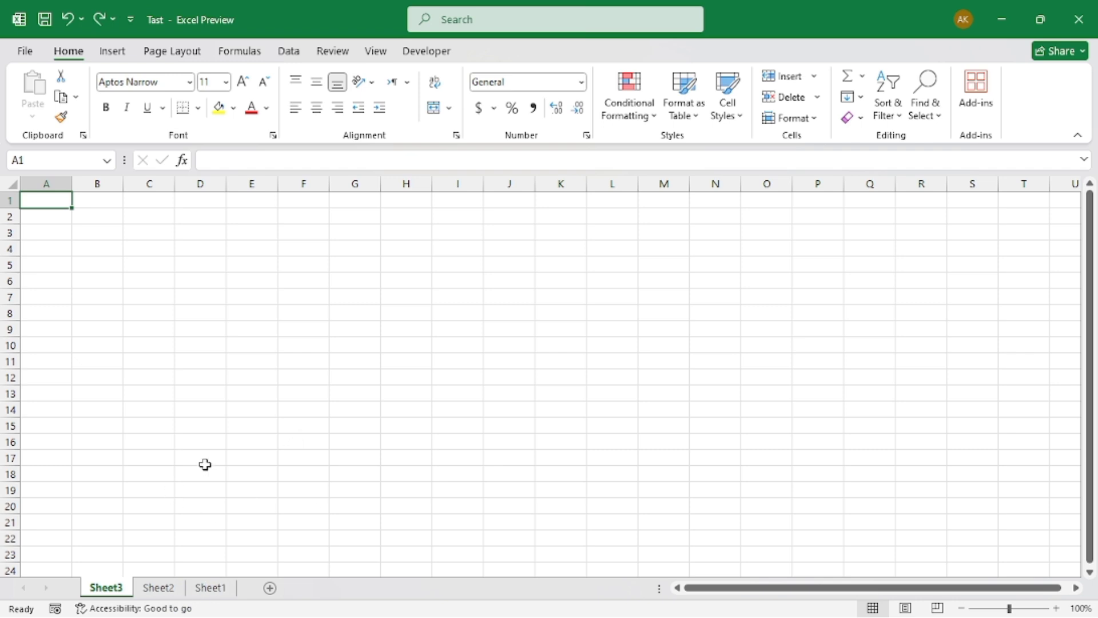
click(115, 605)
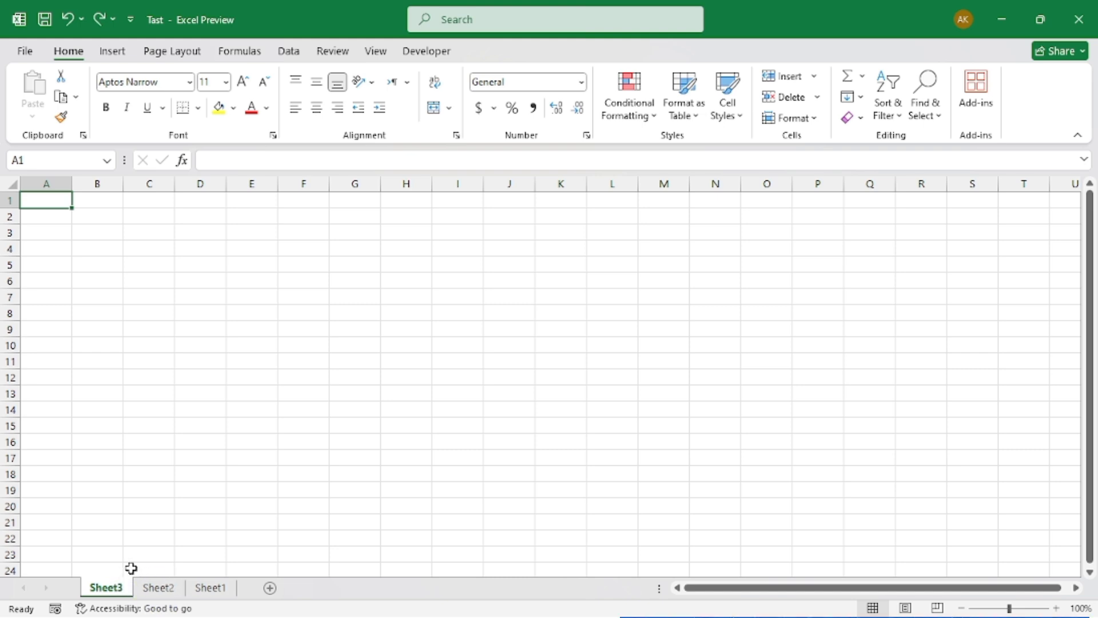
key(alt)
key(e)
key(l)
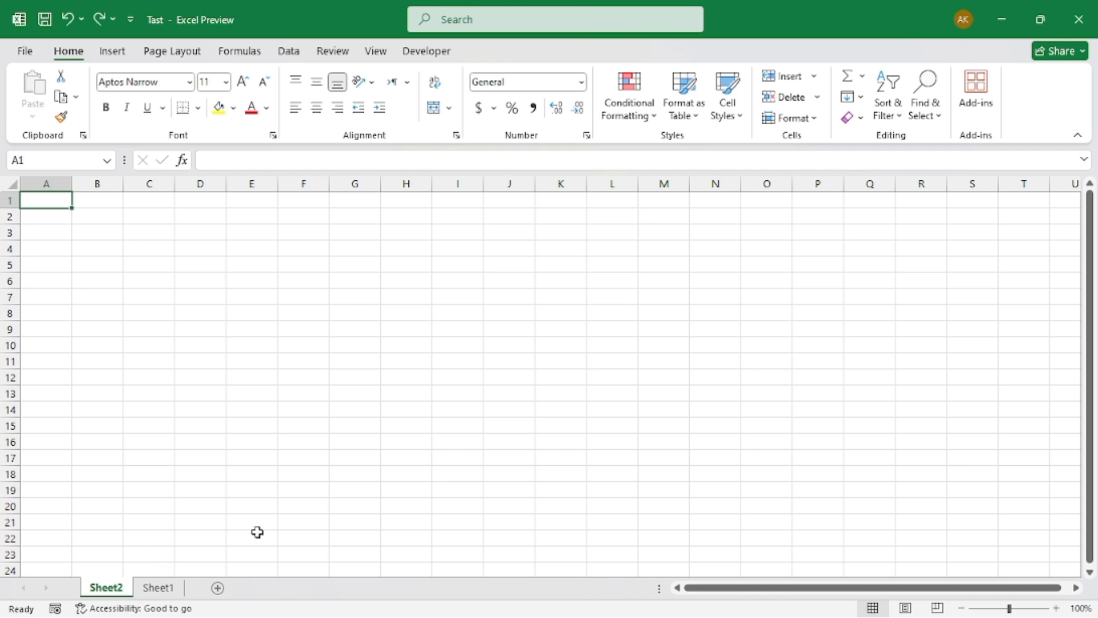
Delete Sheet2 from the Tast workbook so that only Sheet1 is left
click(163, 589)
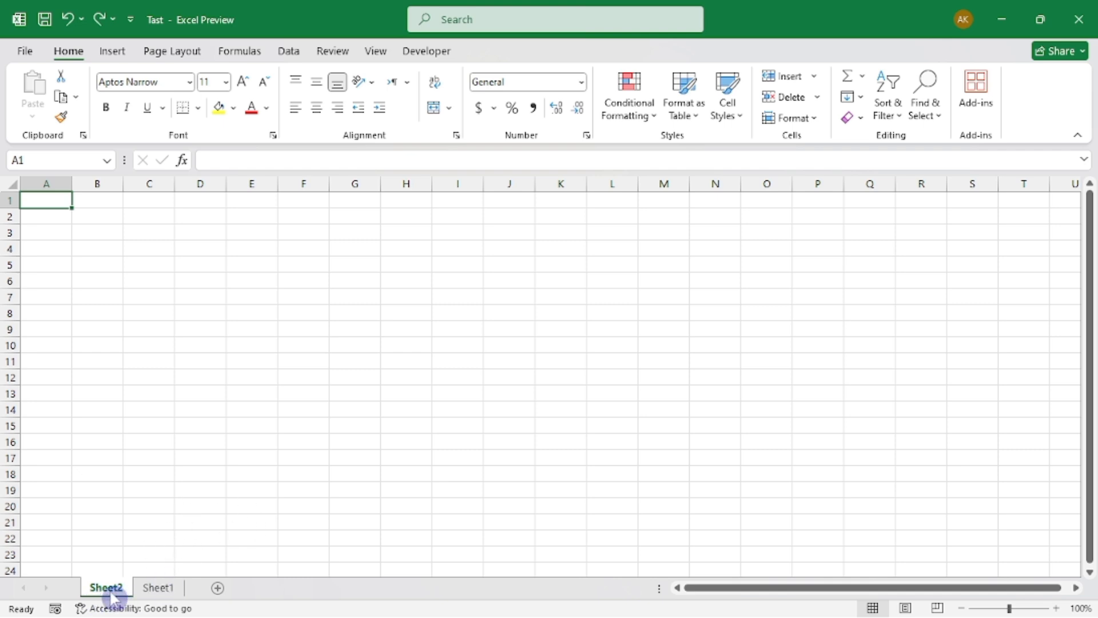
key(ctrl)
key(alt)
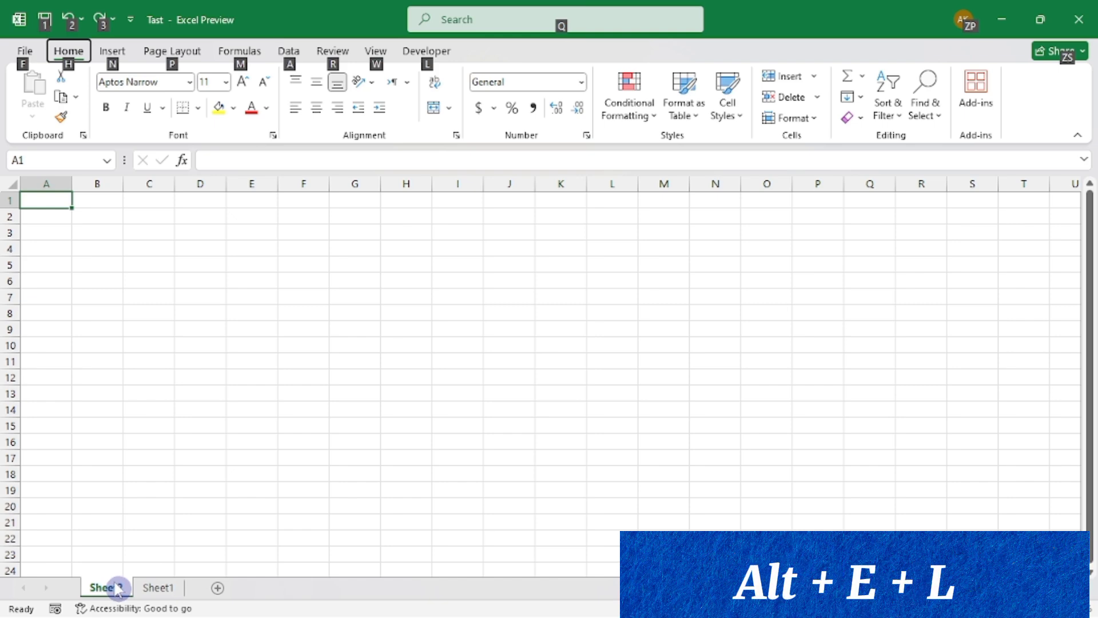
key(e)
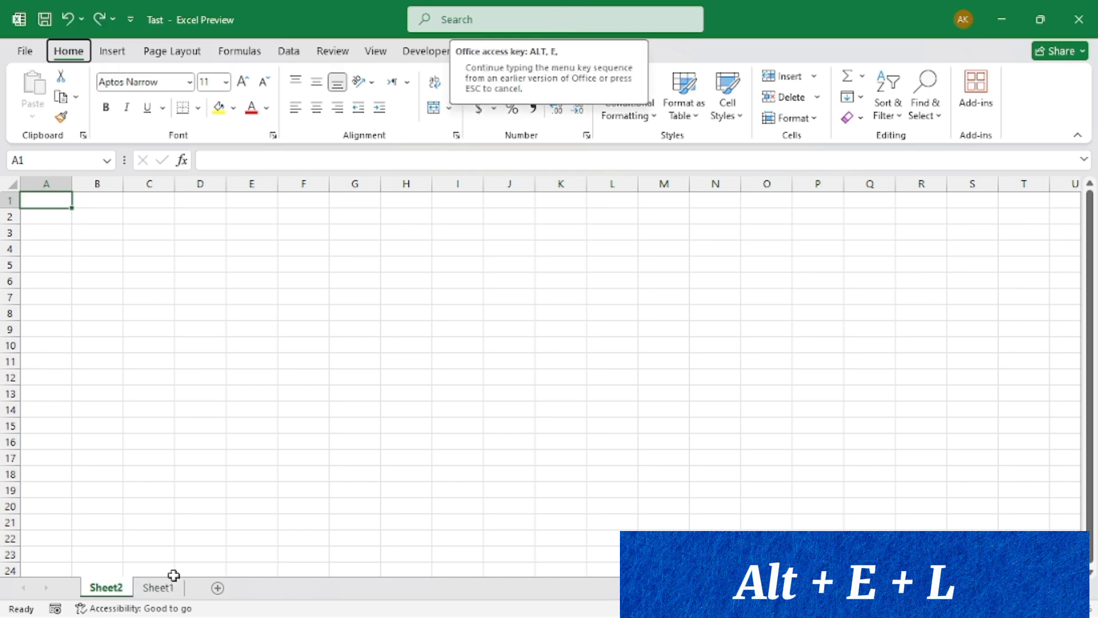
key(l)
click(195, 489)
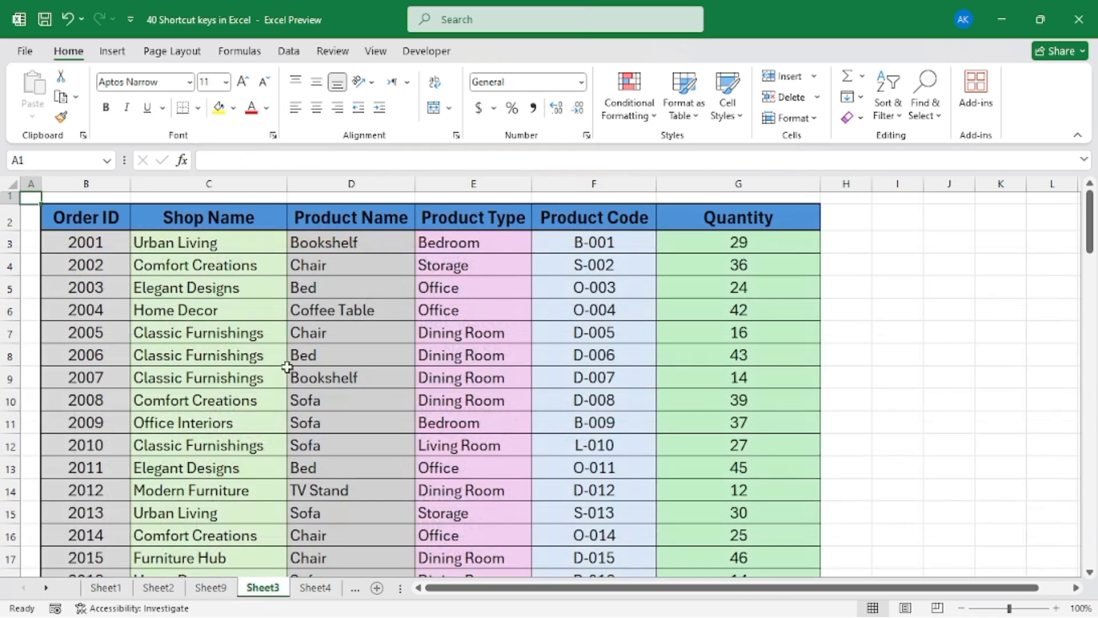
Jump from the Order ID header in B2 to the last filled cell of that column and check the end of the data
click(92, 218)
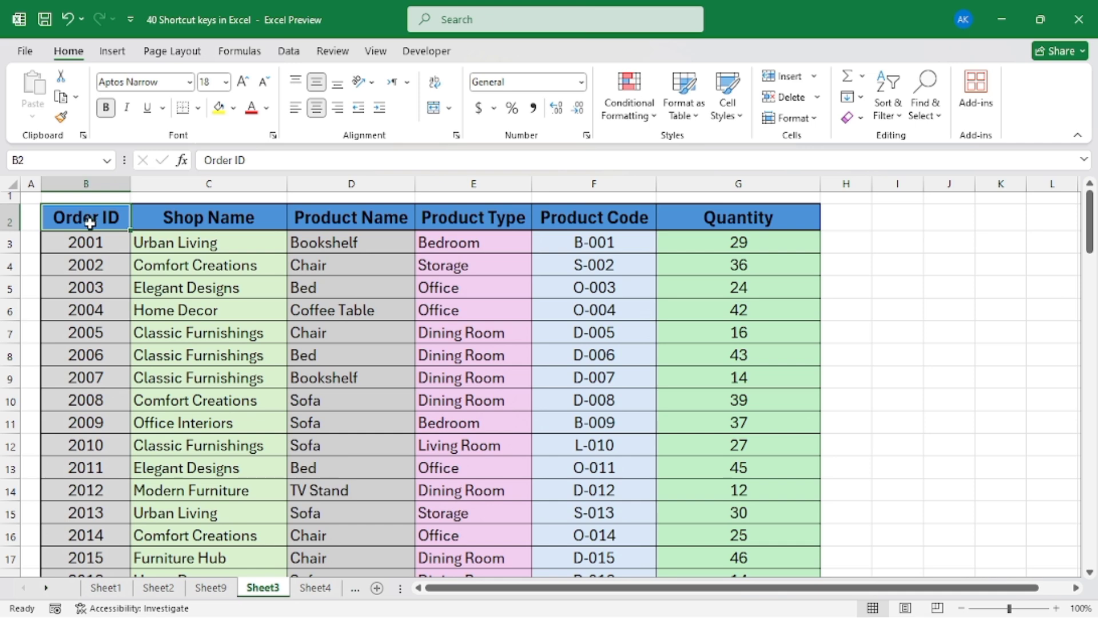
scroll(88, 275, down, 4)
scroll(88, 289, up, 4)
scroll(123, 368, down, 1)
scroll(122, 368, up, 1)
key(ctrl+Down)
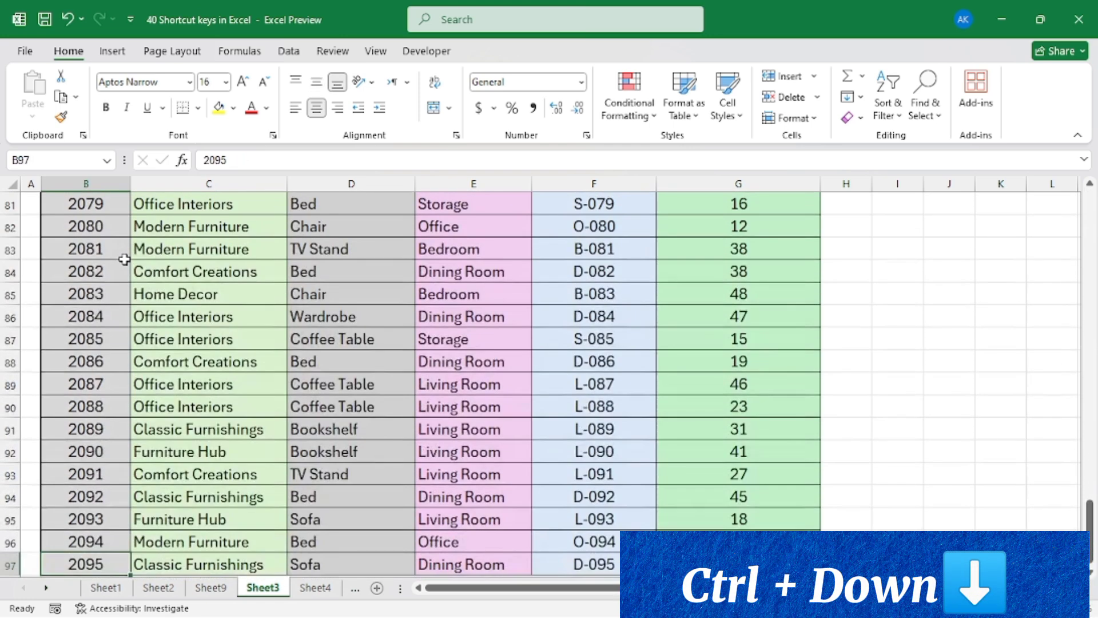
key(ctrl)
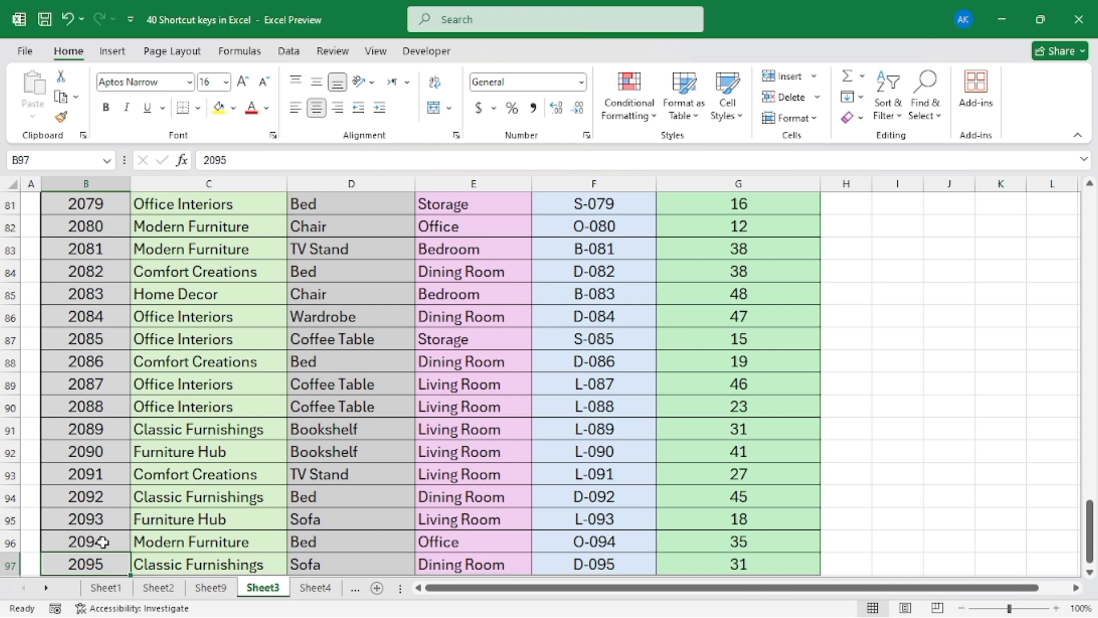
scroll(103, 539, down, 1)
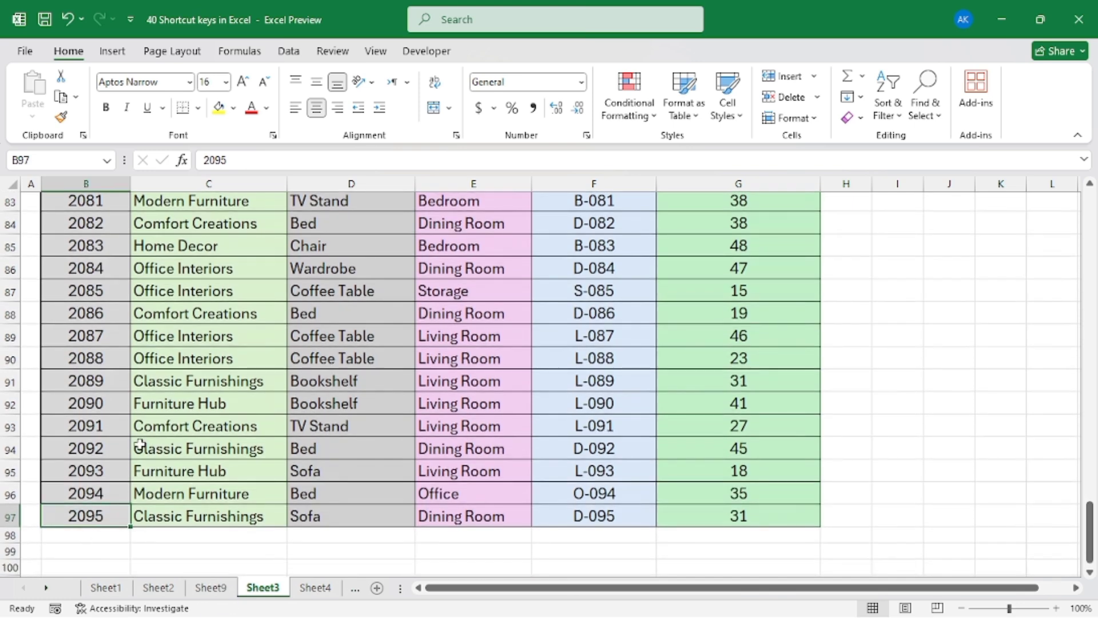
scroll(140, 445, up, 1)
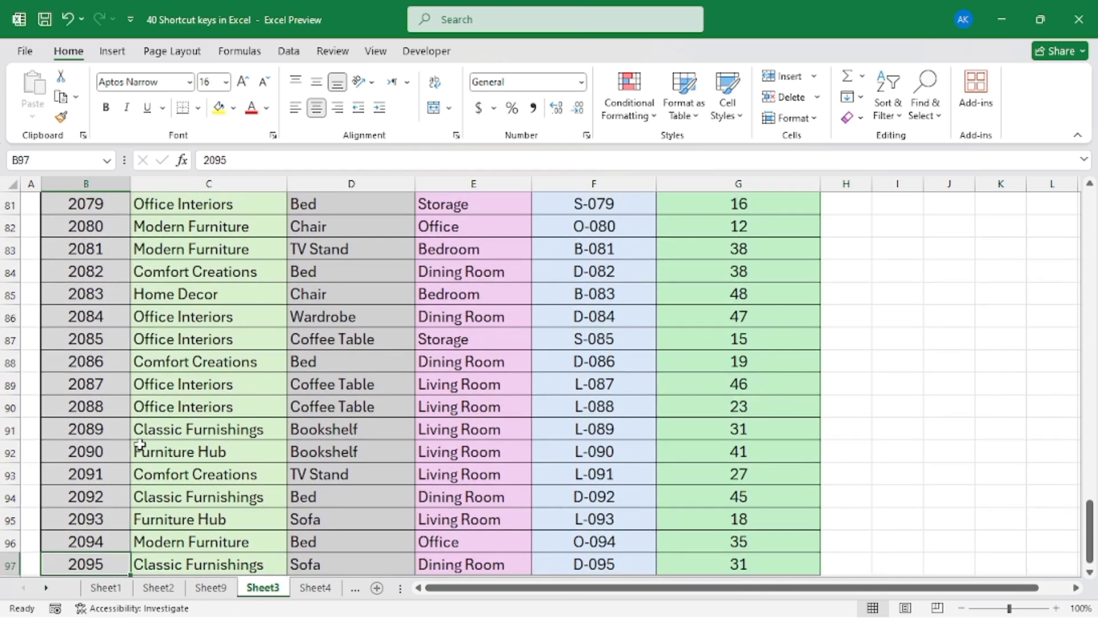
Jump back up to the Order ID header, across to the Quantity header in G2, and back to the row's start
key(ctrl+Up)
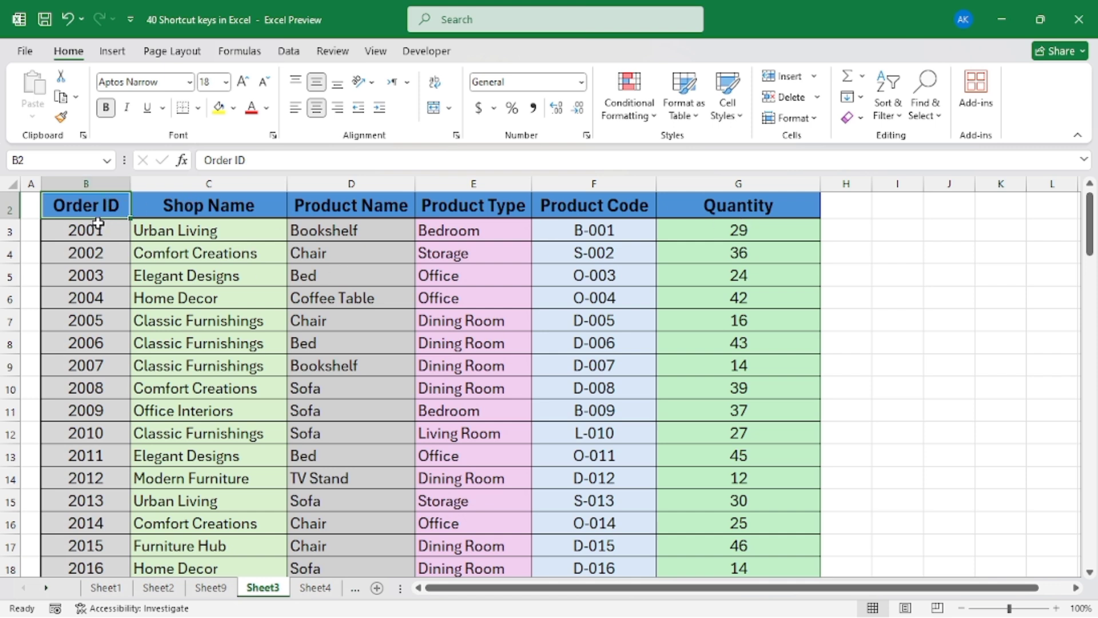
key(ctrl+Right)
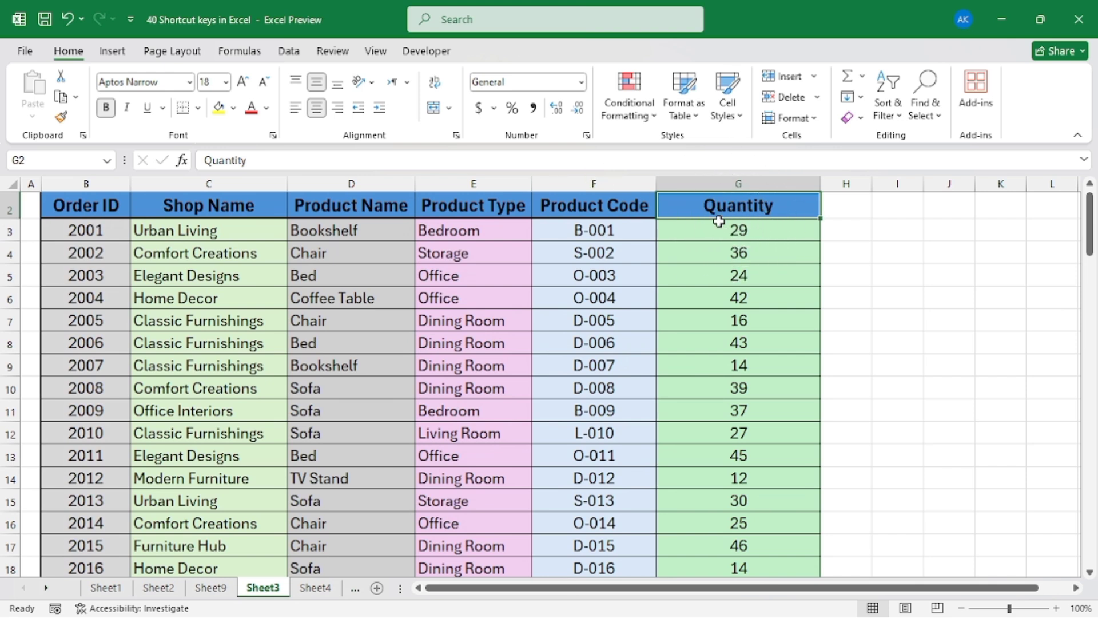
key(ctrl+Left)
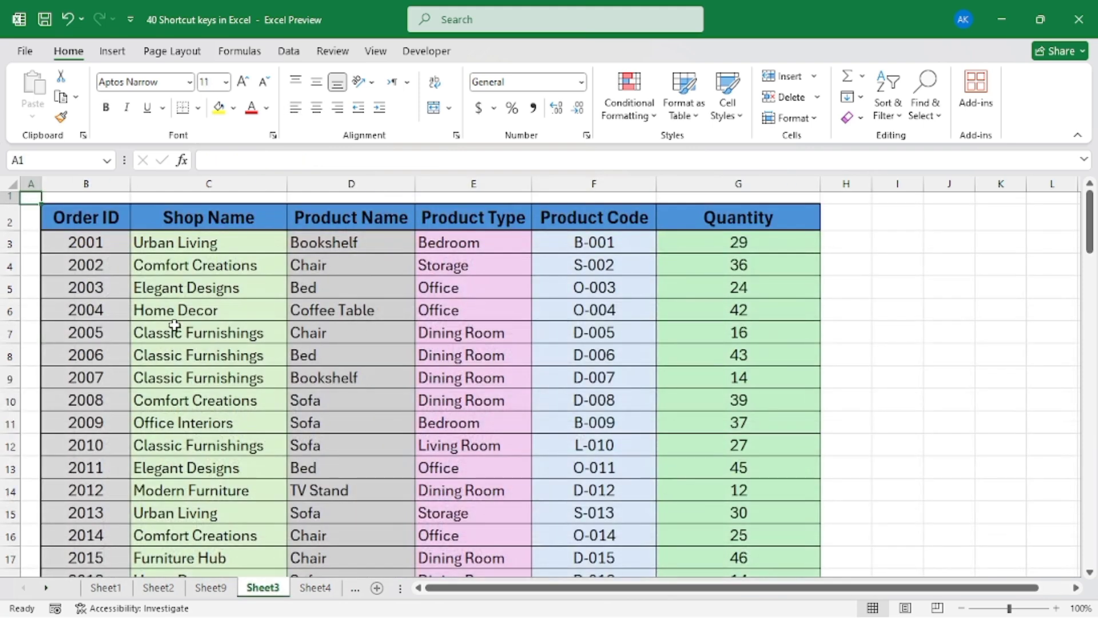
click(729, 229)
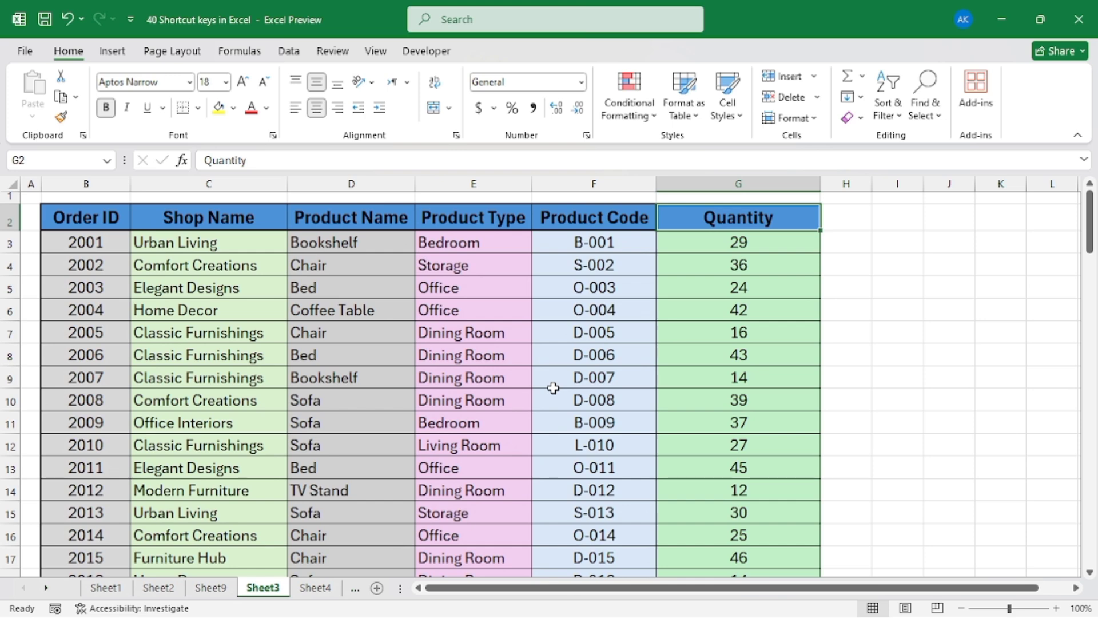
click(745, 227)
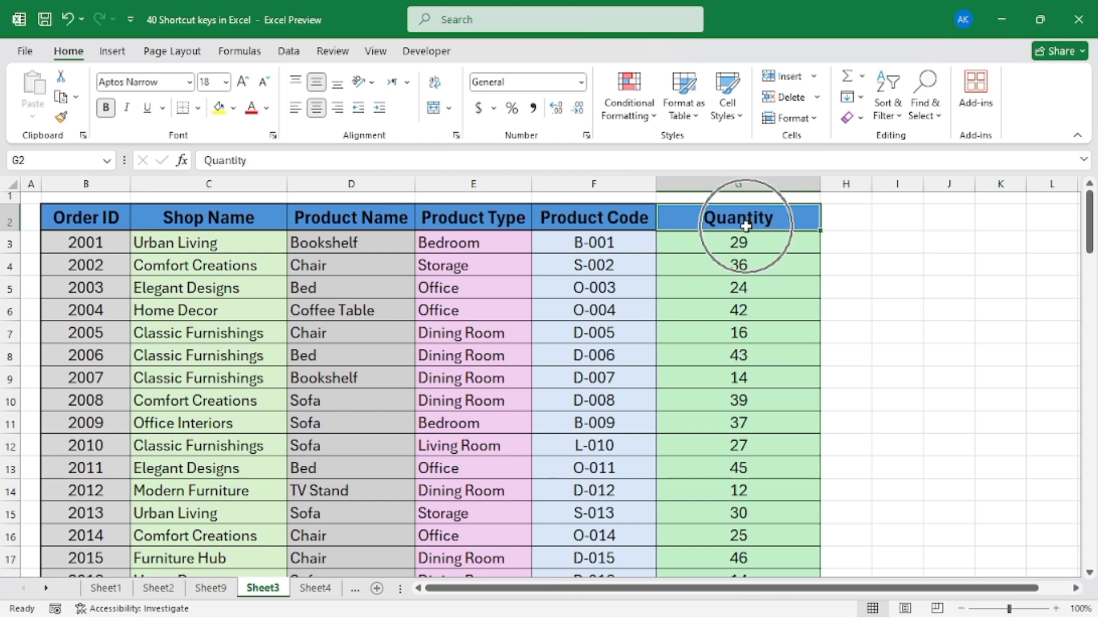
drag(742, 222, 741, 446)
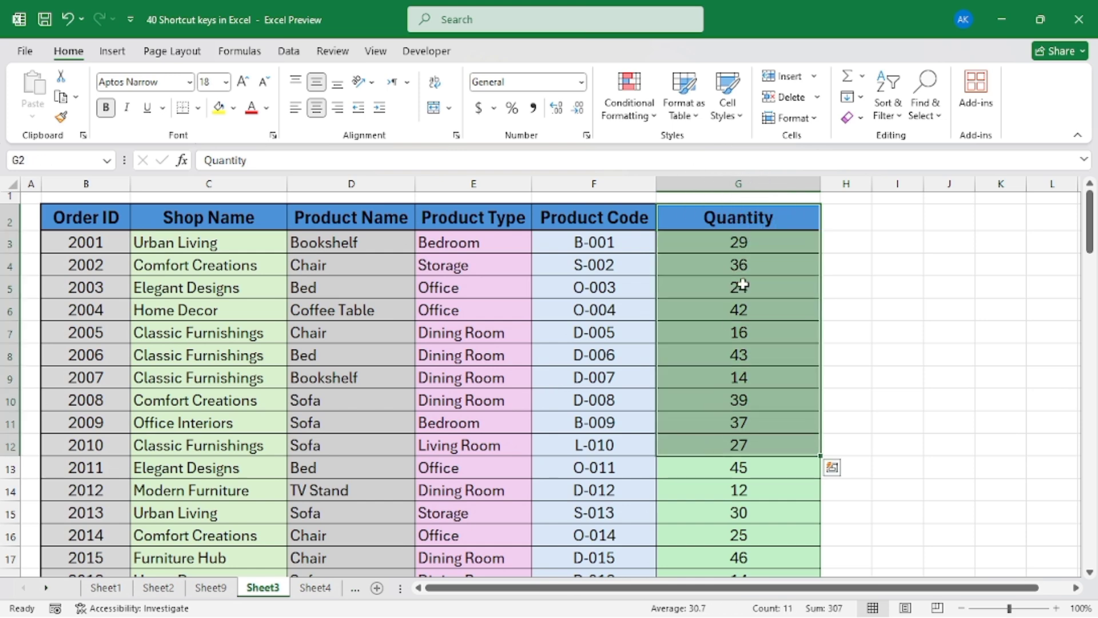
Select all Quantity data from the header in G2 to the last filled row and check the selection's extent
click(737, 230)
scroll(754, 379, down, 1)
scroll(754, 378, down, 1)
scroll(753, 376, up, 2)
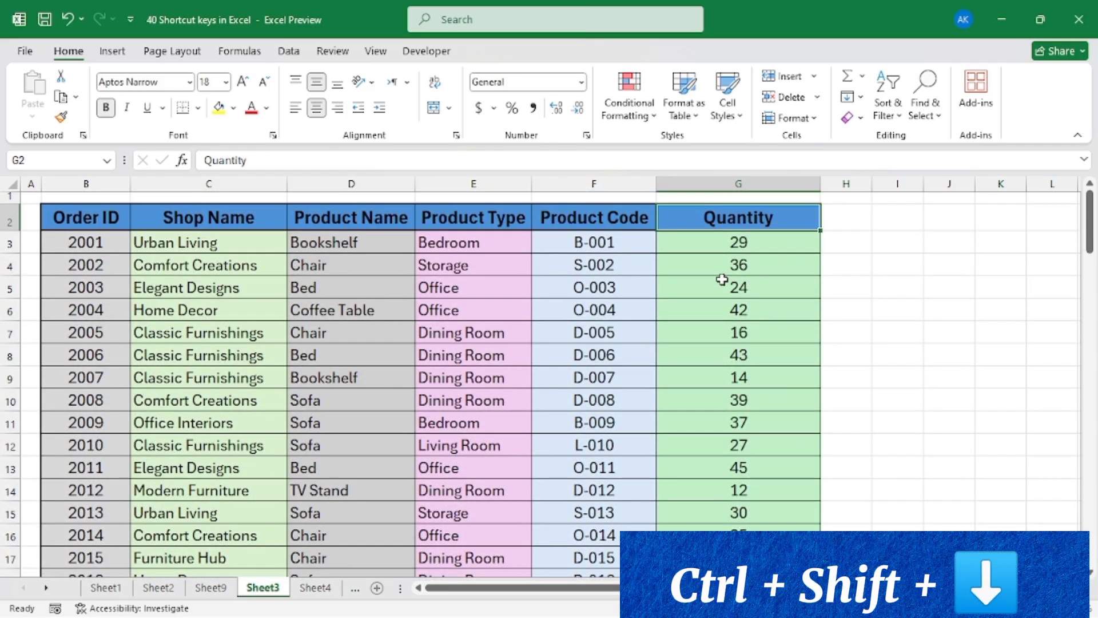
key(ctrl+shift+Down)
scroll(732, 309, down, 1)
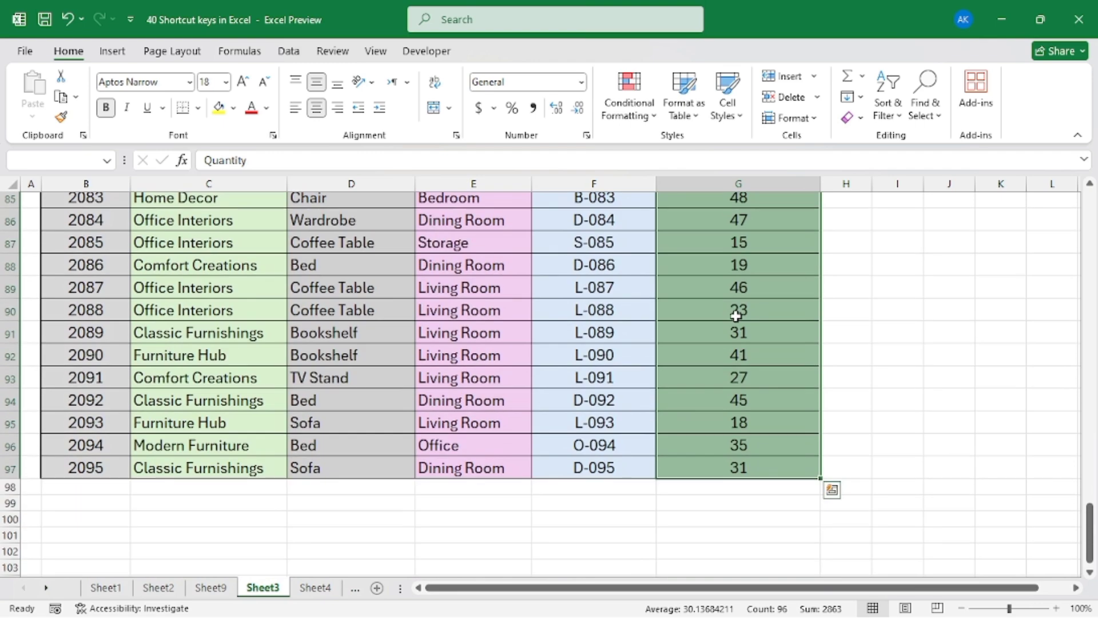
scroll(737, 316, up, 6)
scroll(738, 318, down, 4)
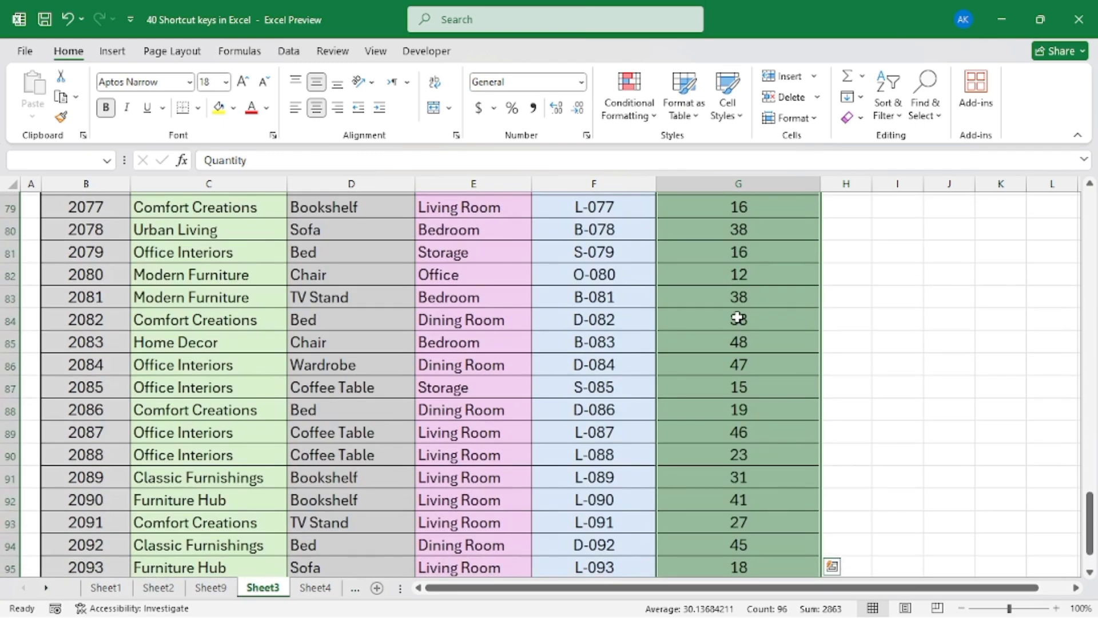
Select the header row from Quantity in G2 back to Order ID in B2, then clear that selection
key(ctrl+Home)
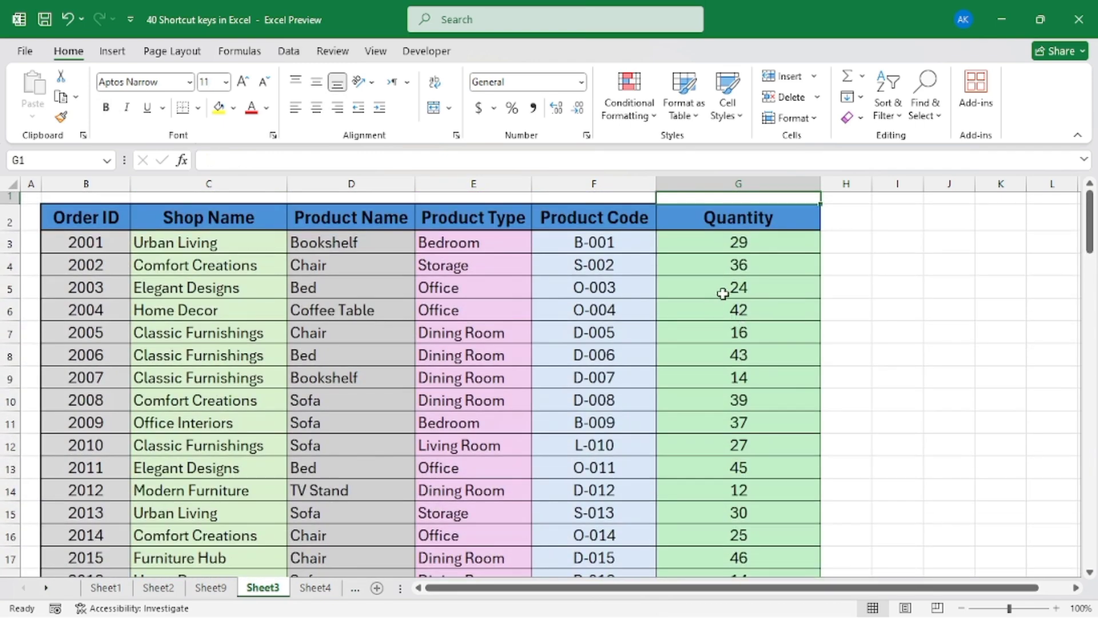
click(740, 210)
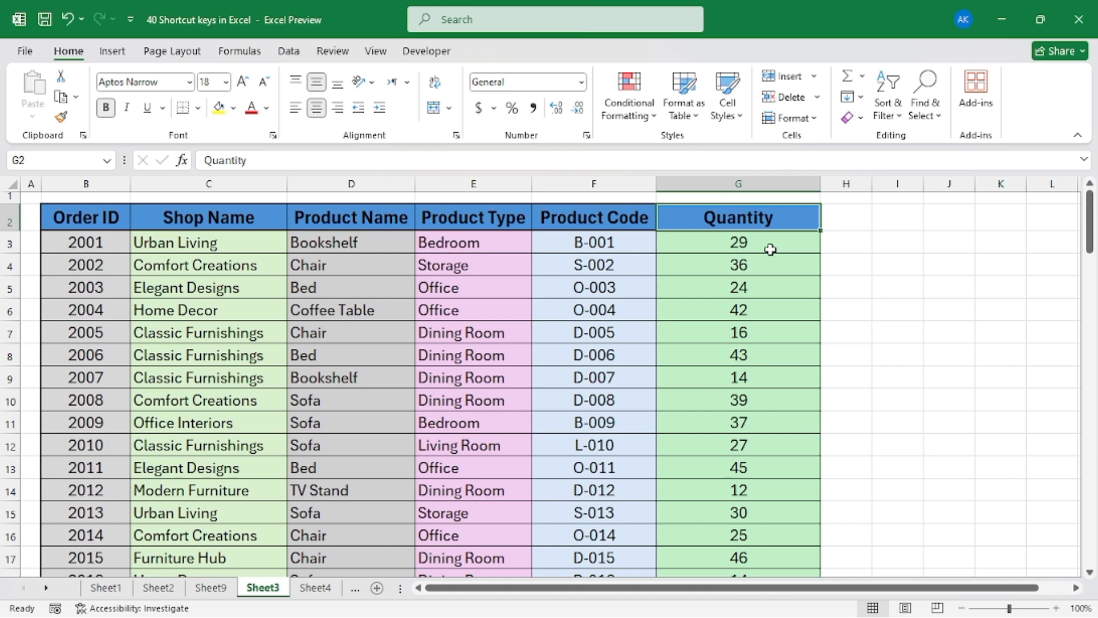
key(ctrl+shift+Left)
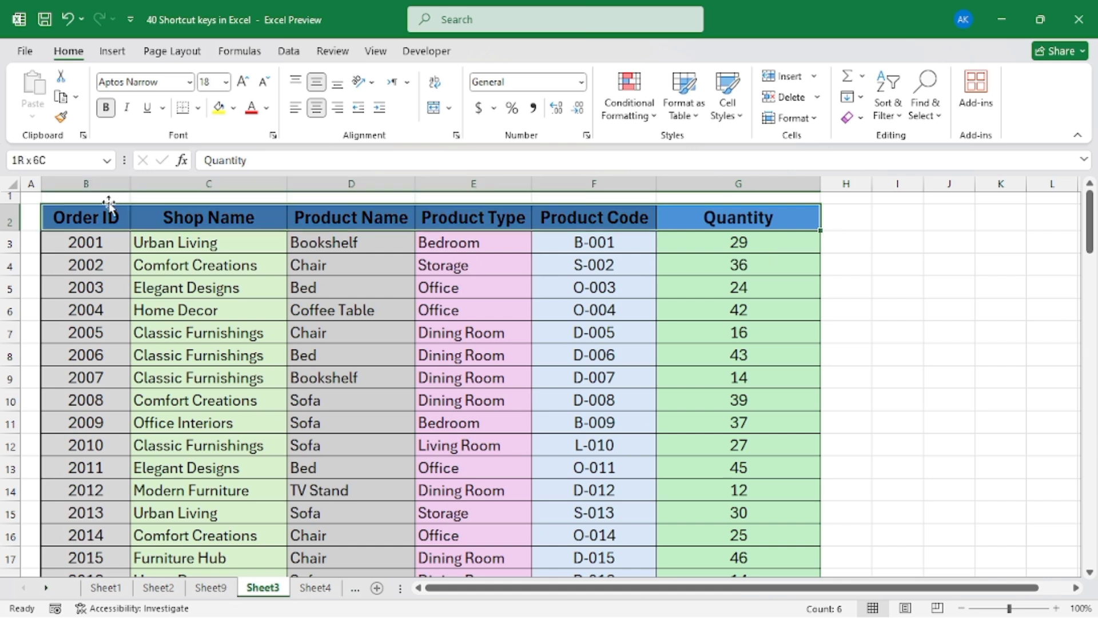
key(Left)
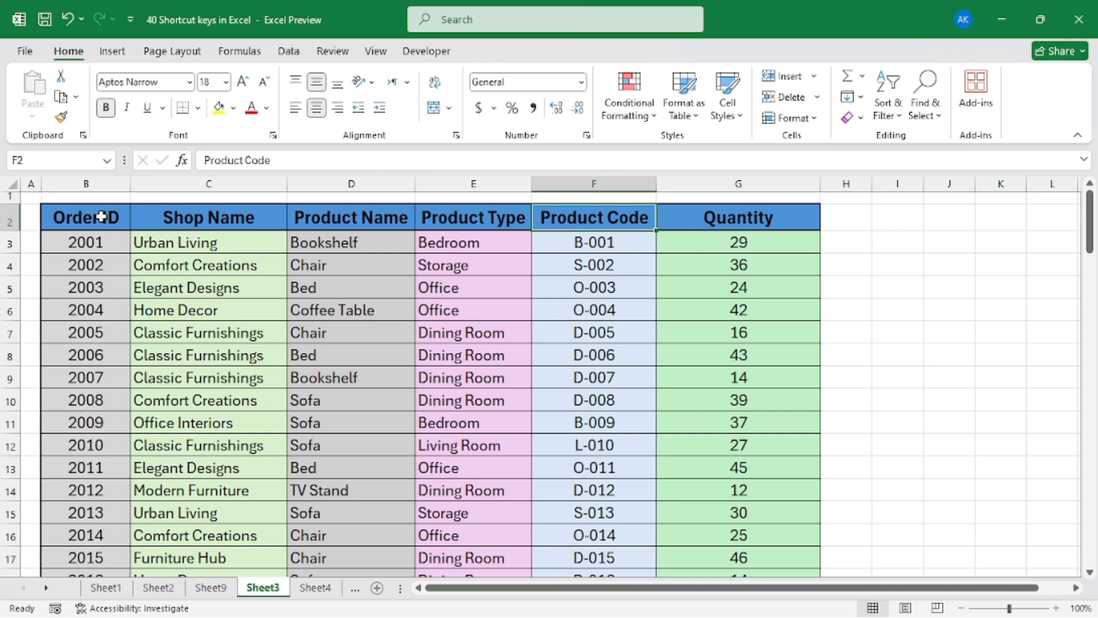
key(Left)
key(Left)
key(Left)
key(Left)
Select the entire order table from the Order ID header in B2 through the last Quantity cell in G97
click(102, 217)
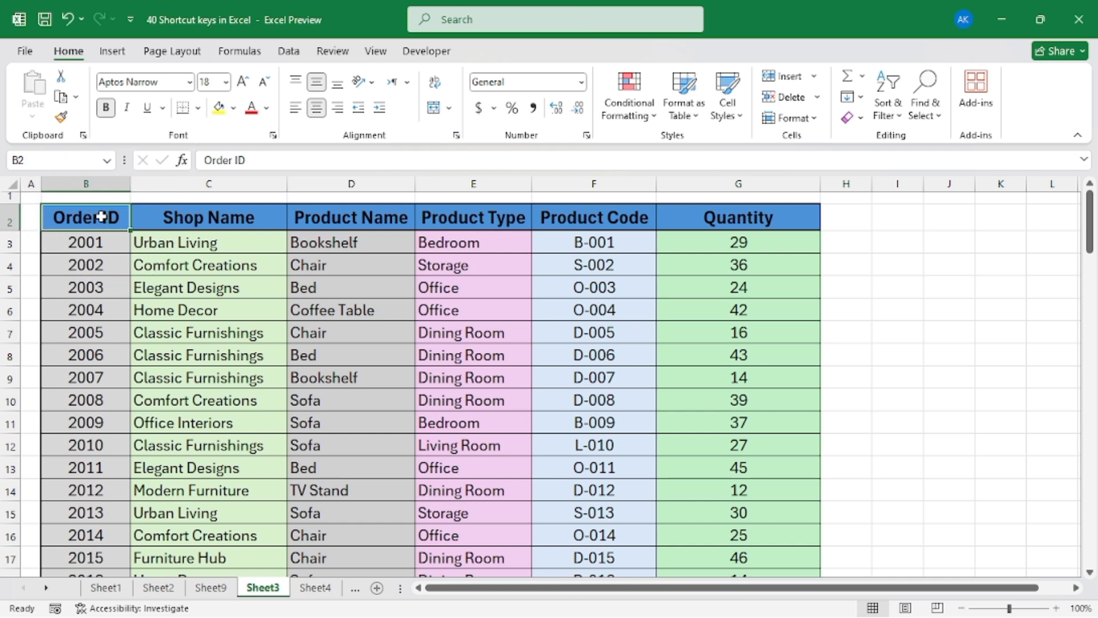
key(ctrl+shift+Right)
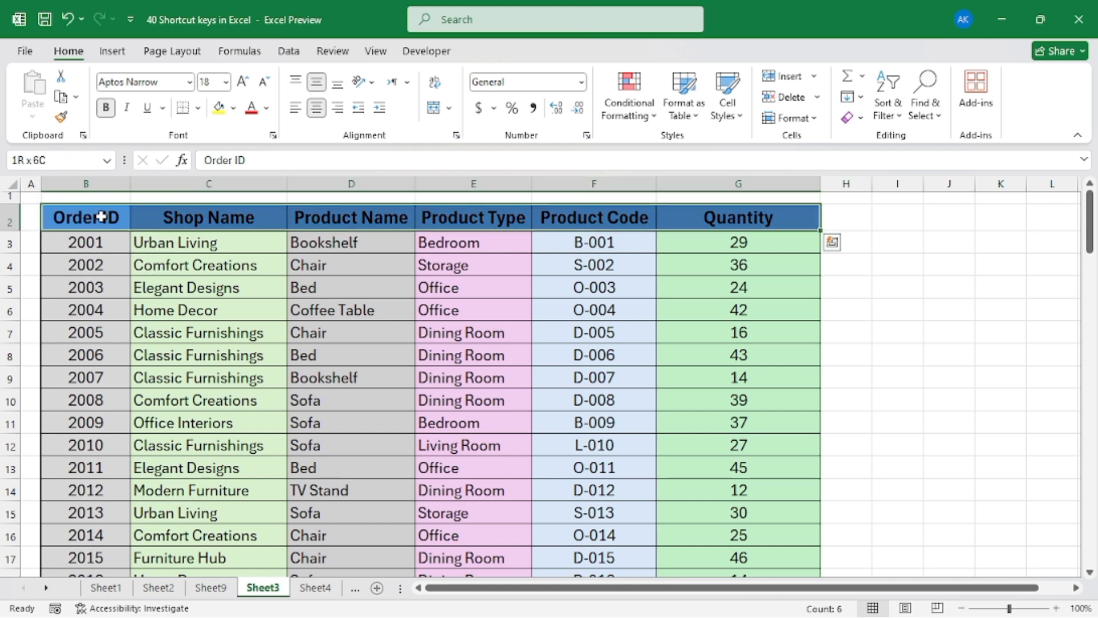
key(ctrl+shift+Down)
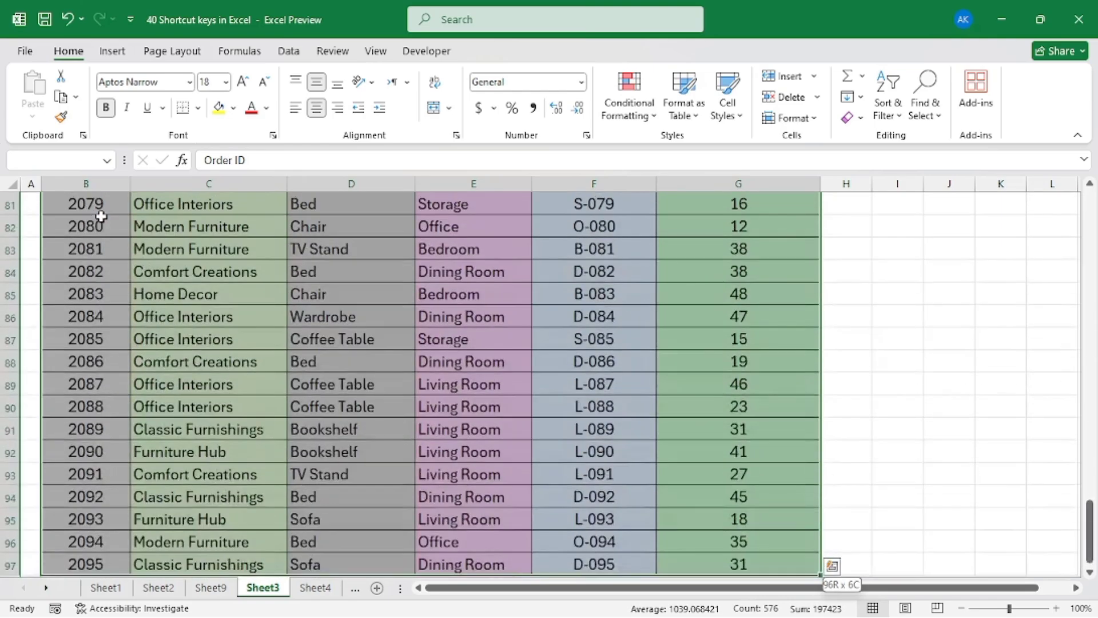
scroll(380, 292, up, 9)
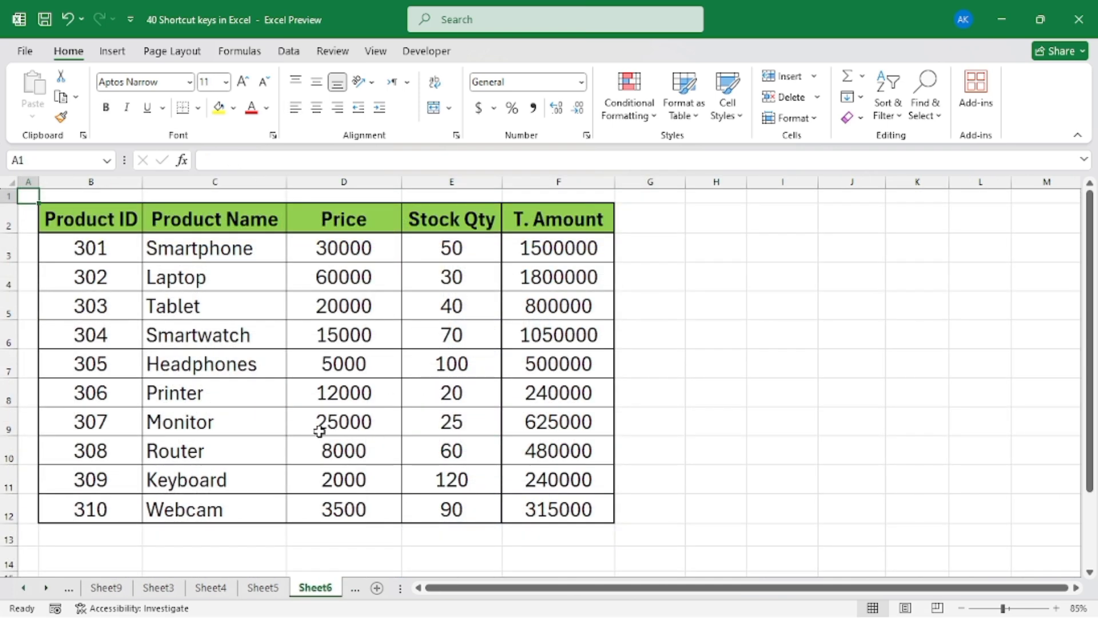
Show the formulas in the product sheet's cells, examine the T. Amount column's formulas, and return to displaying values
click(81, 239)
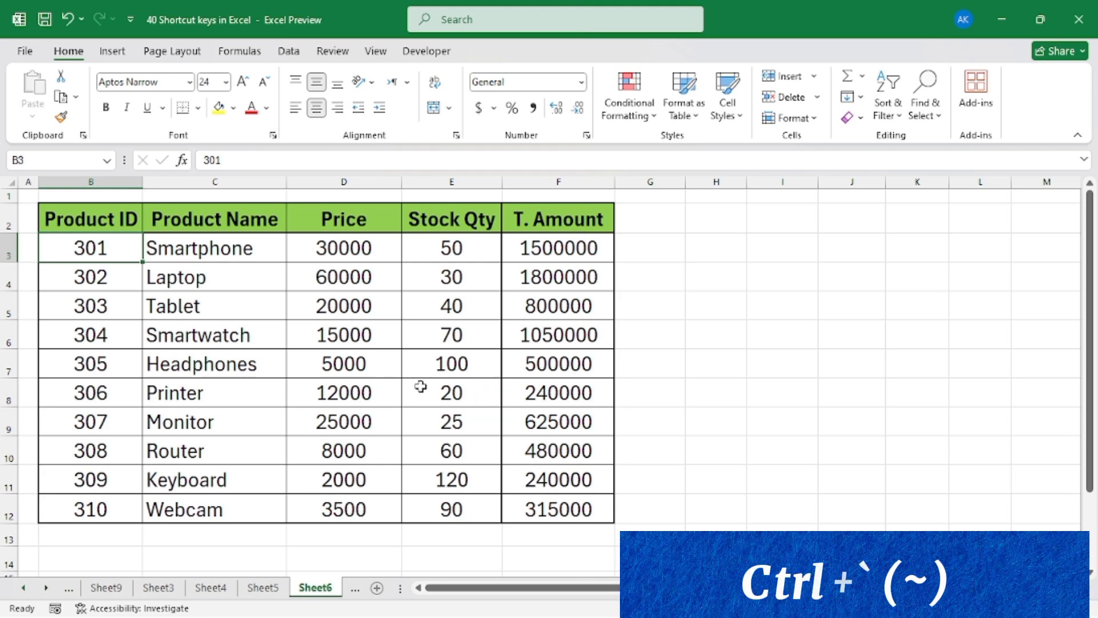
key(ctrl+grave)
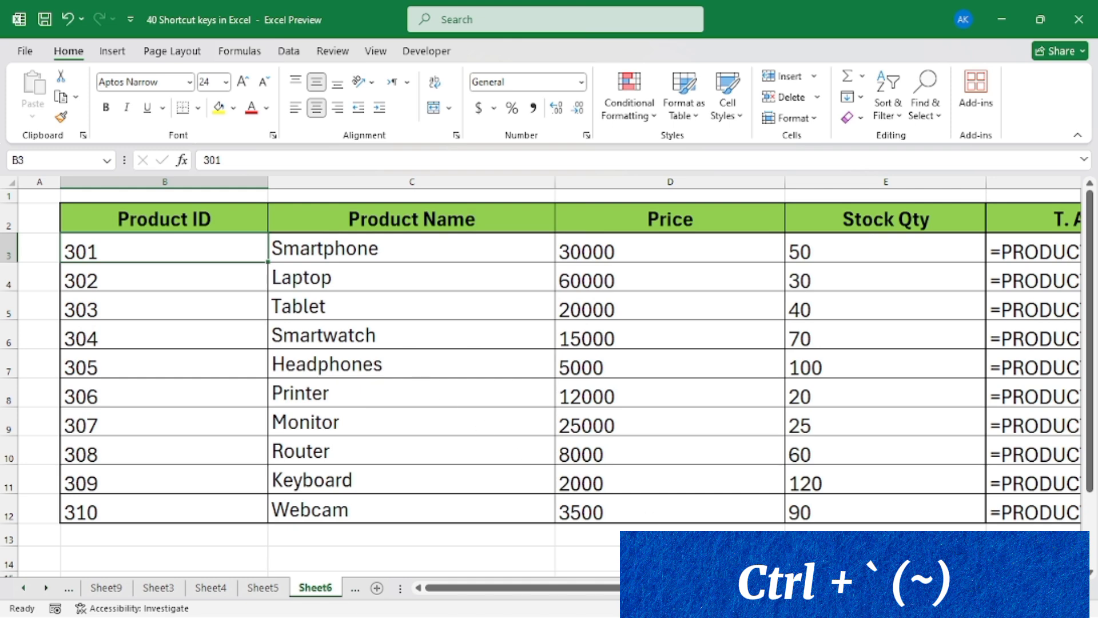
drag(603, 595, 676, 592)
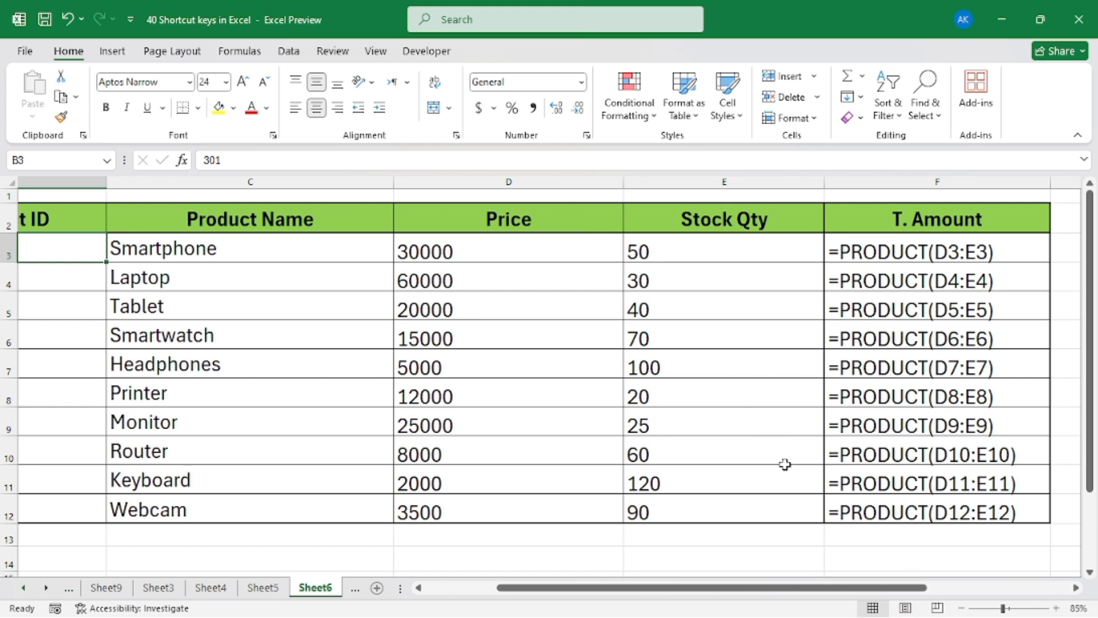
drag(805, 593, 719, 594)
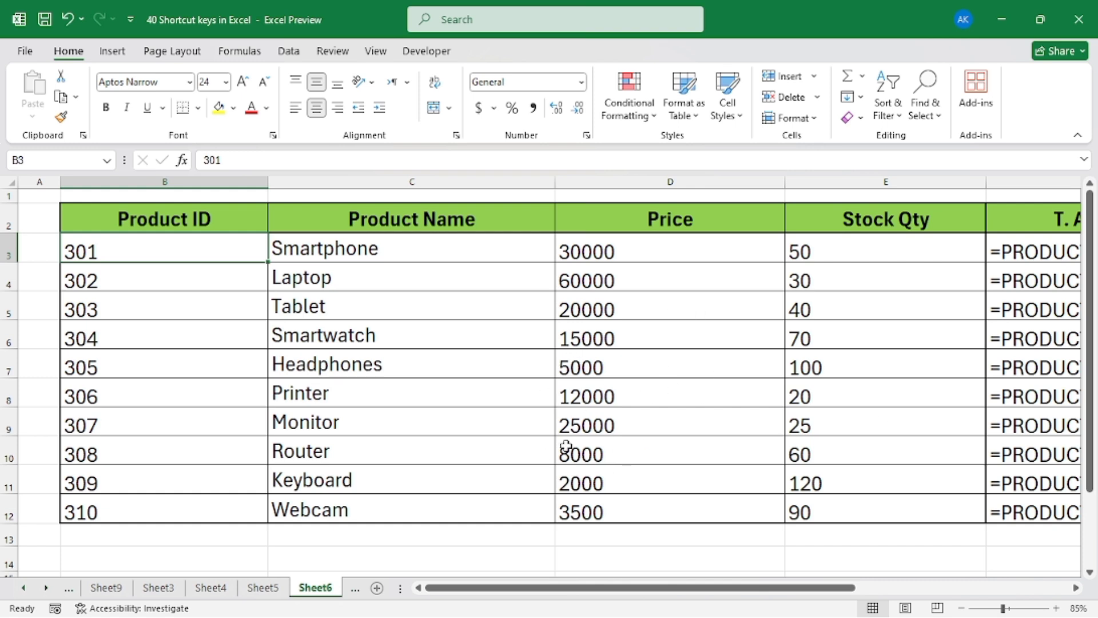
key(ctrl+grave)
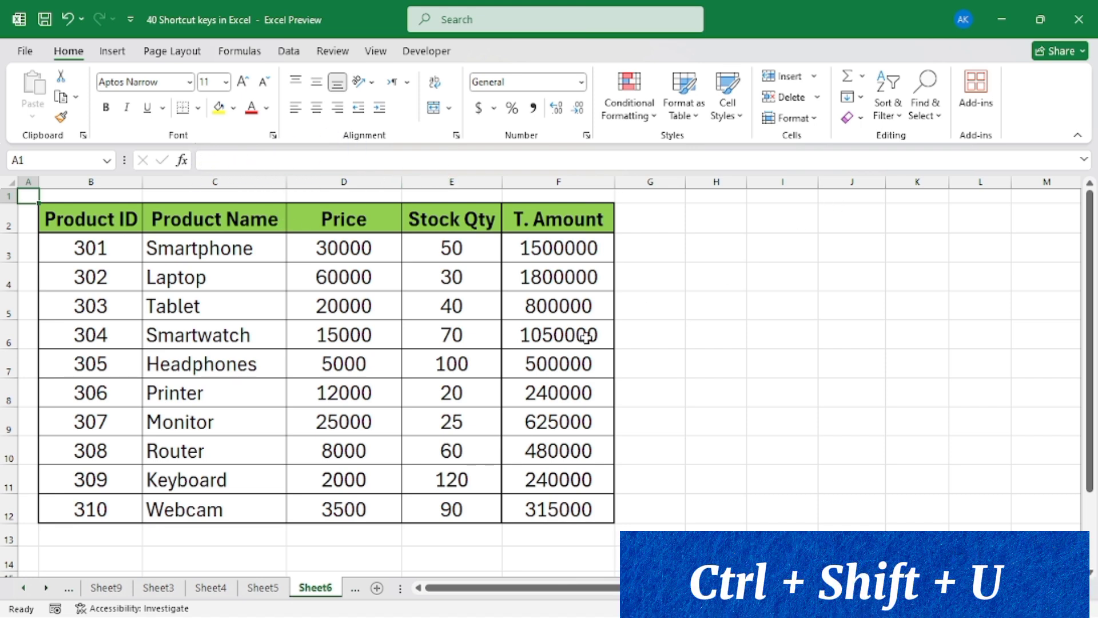
Expand the formula bar above the product sheet, then collapse it back to a single line
key(ctrl+shift+u)
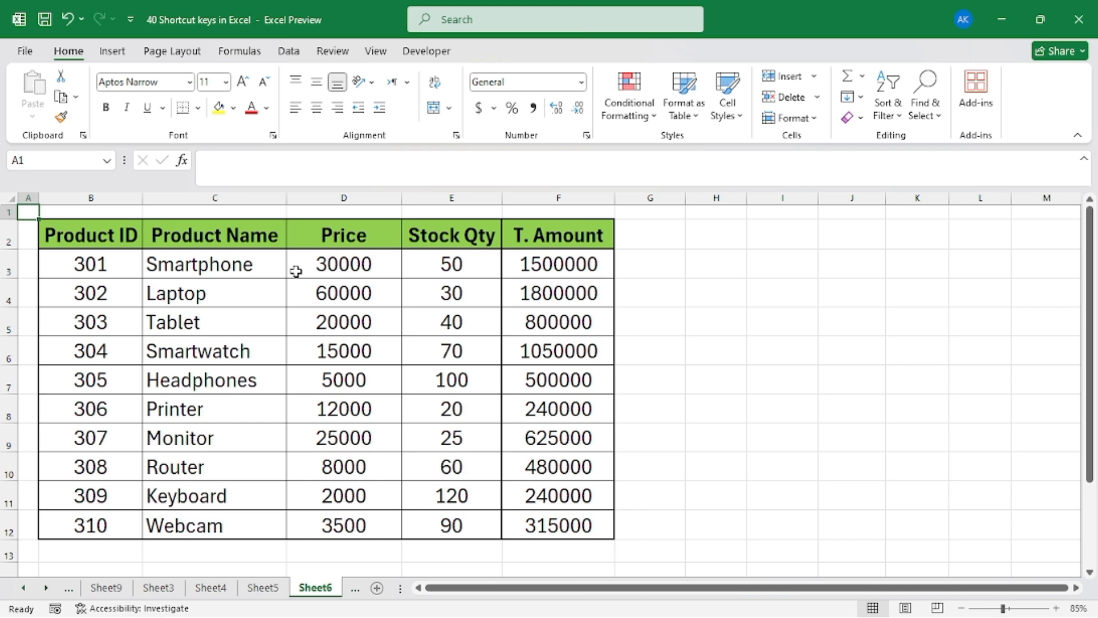
key(ctrl+shift+u)
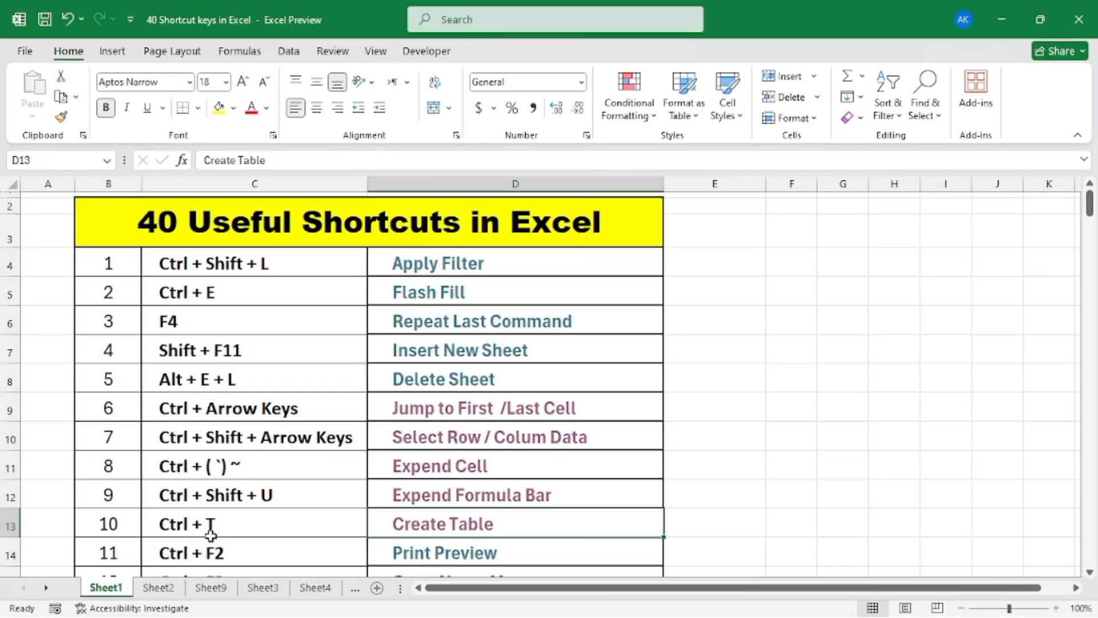
Open the Create Table sample sheet from the shortcut list and convert the product data B2:F12 into a table with headers
click(439, 535)
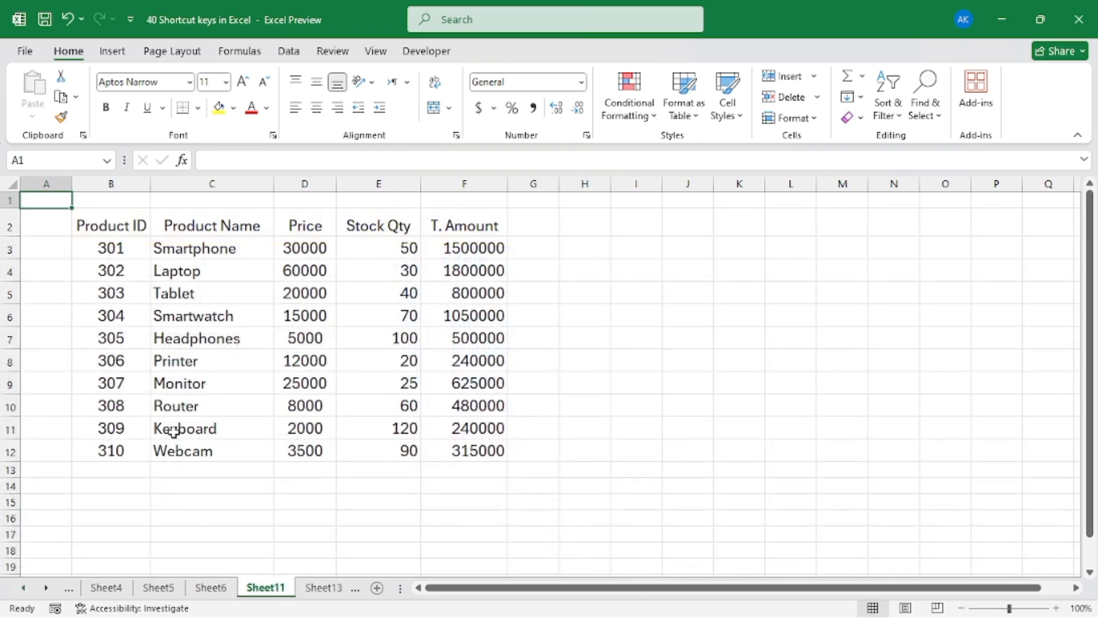
click(190, 317)
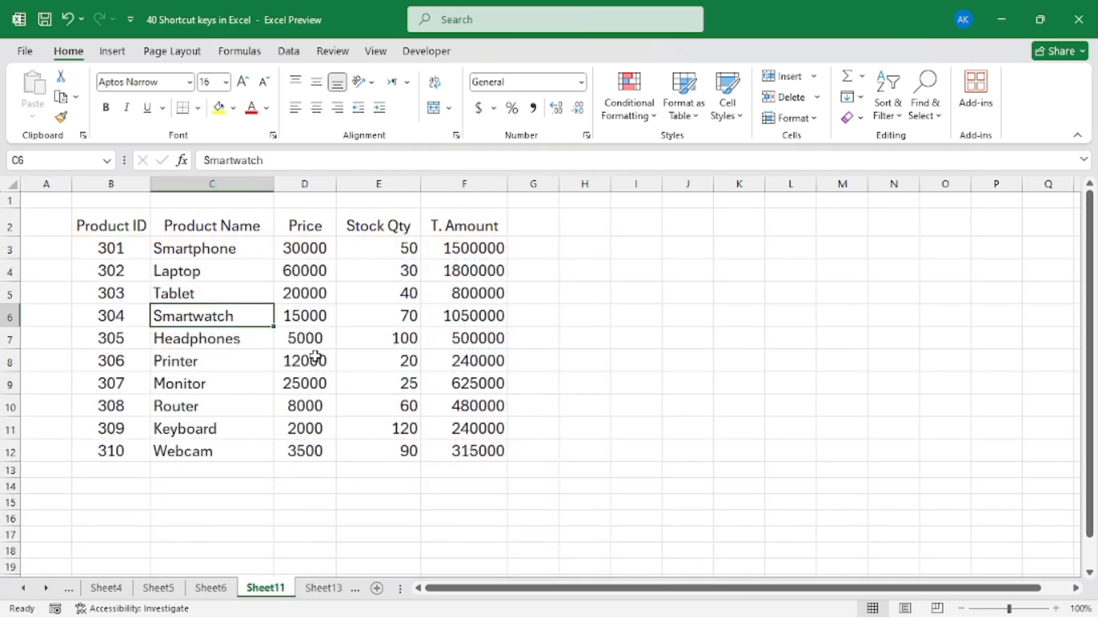
click(311, 292)
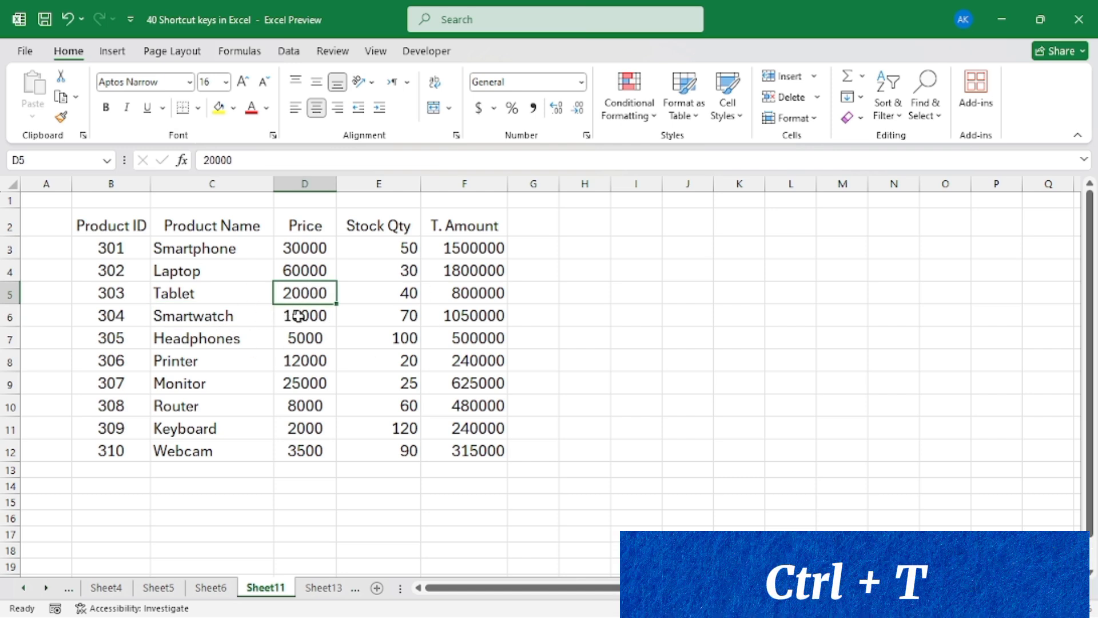
key(ctrl+t)
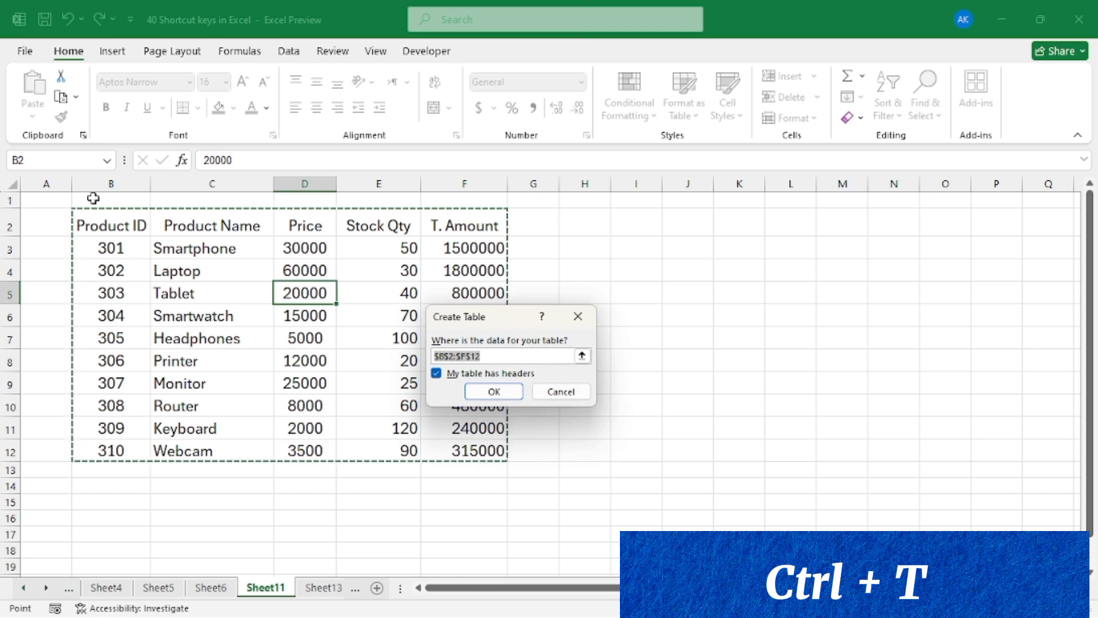
drag(500, 319, 564, 252)
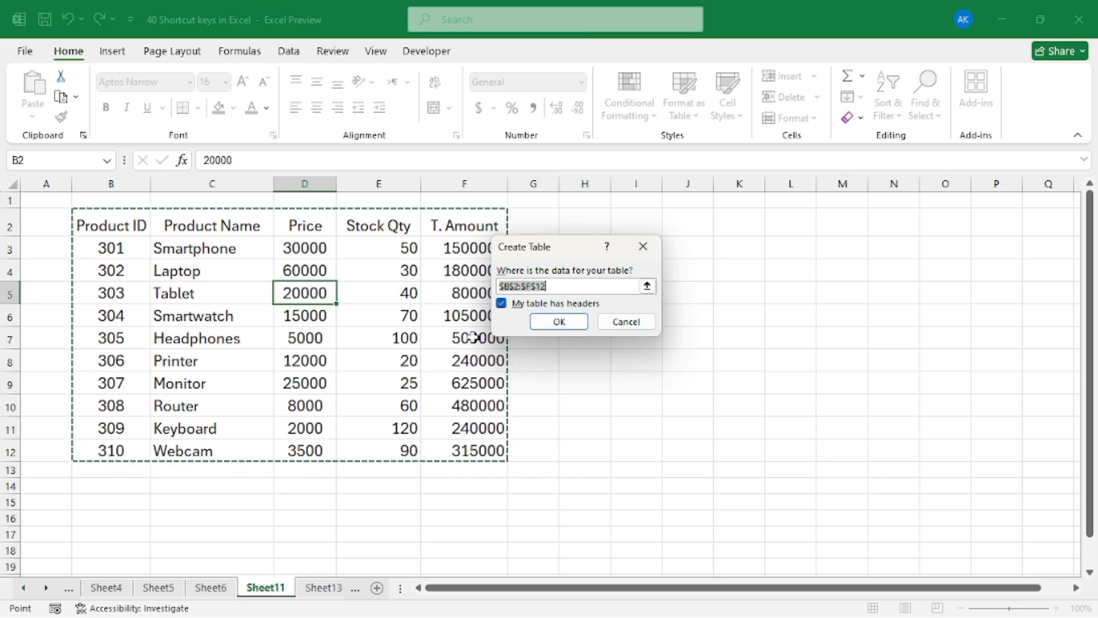
key(Return)
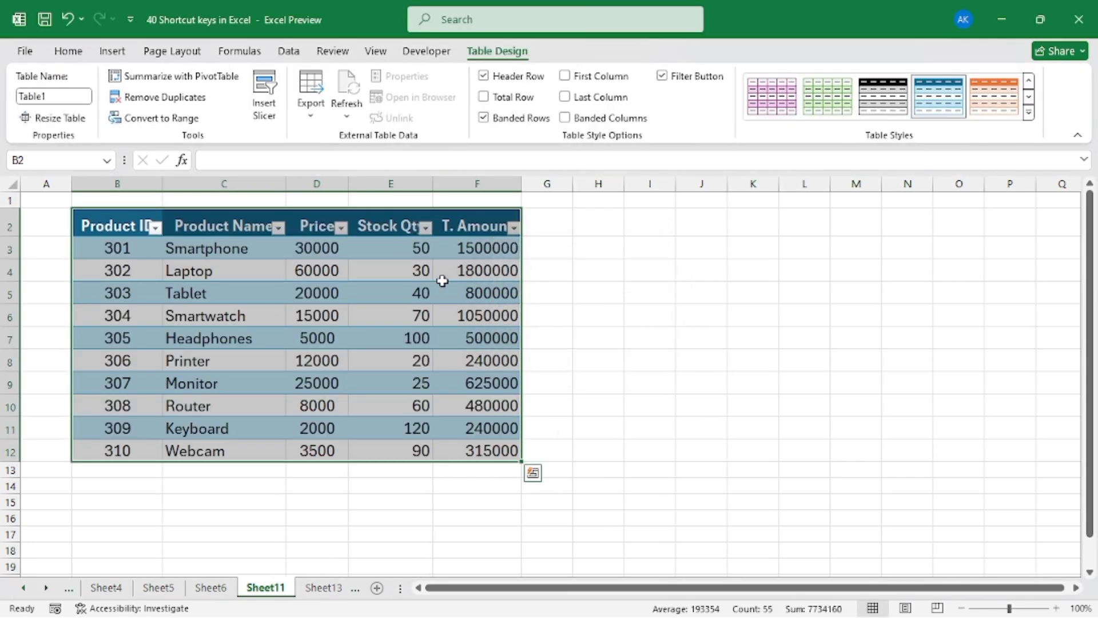
click(566, 358)
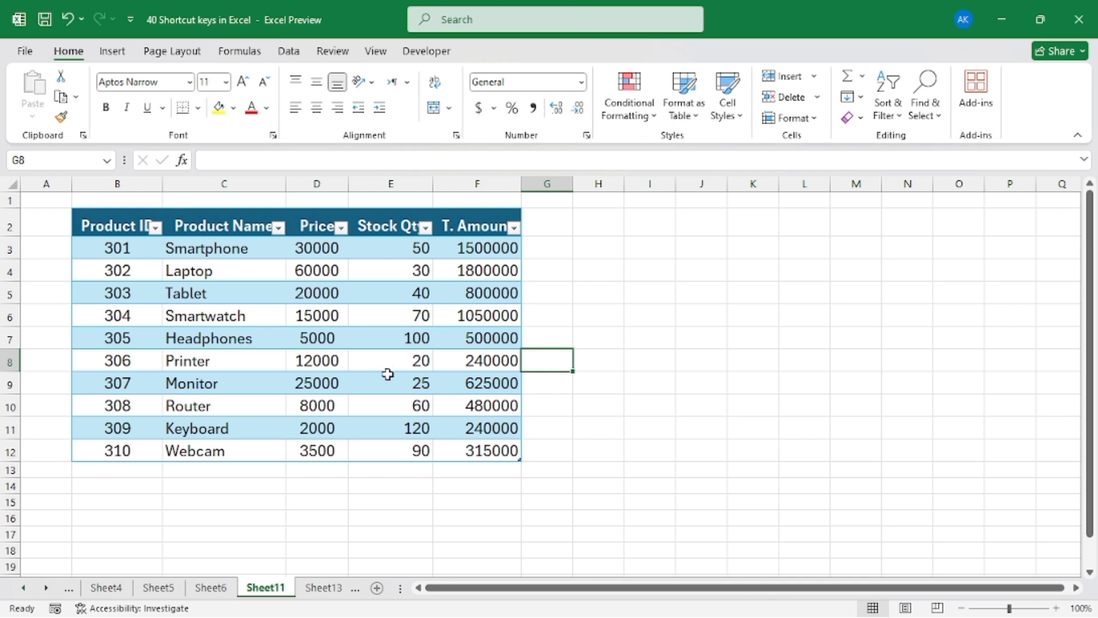
click(235, 331)
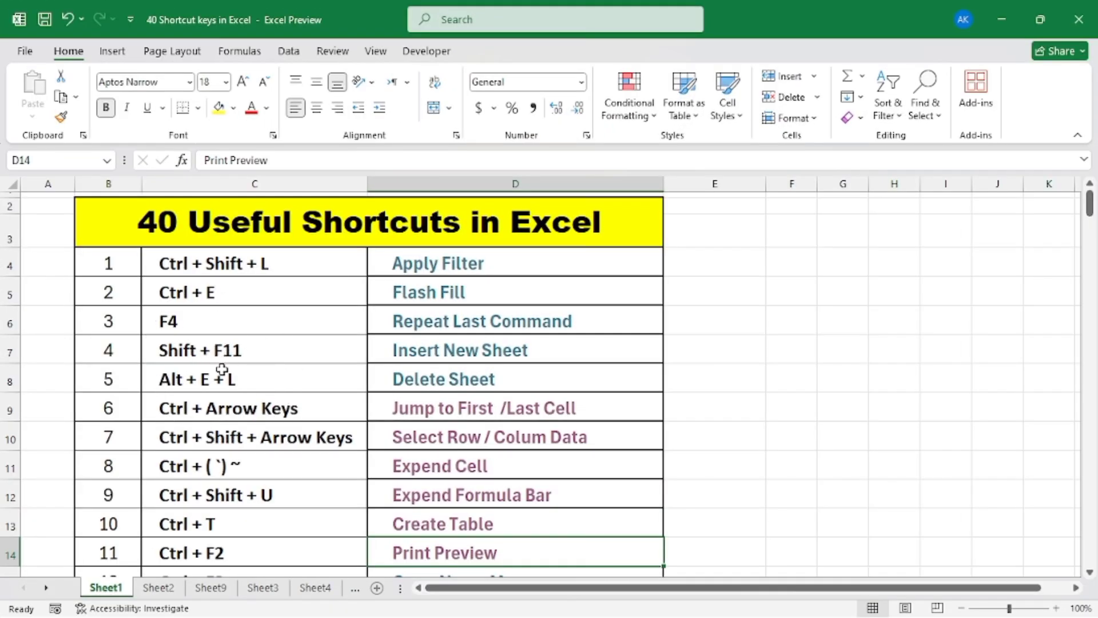
Open the Print Preview sample sheet from the shortcut list and look over its order data
scroll(234, 426, down, 1)
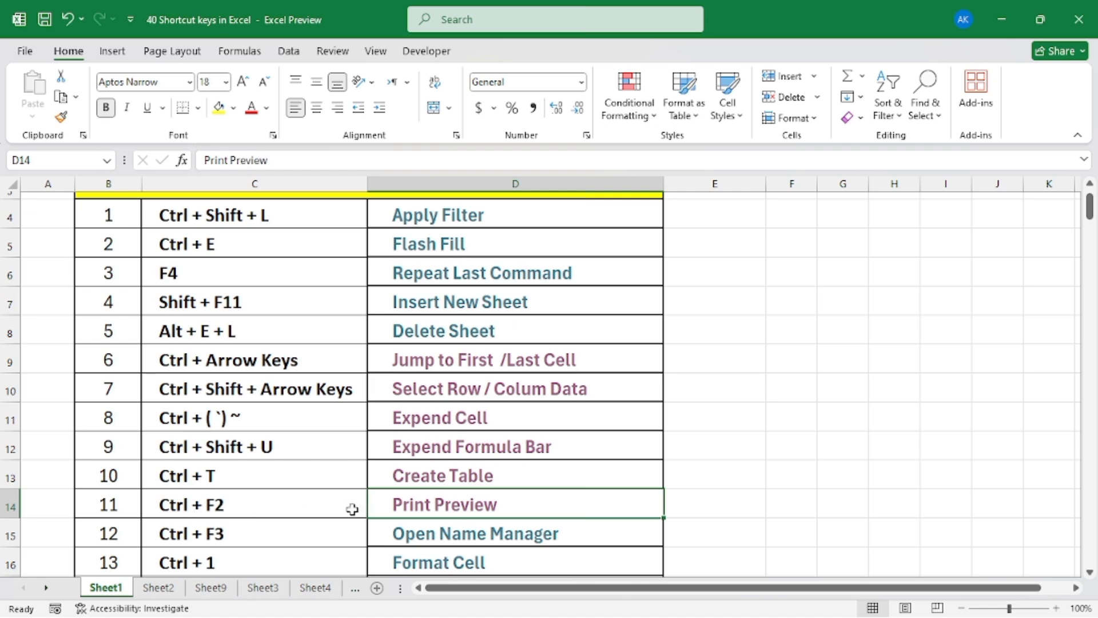
click(436, 508)
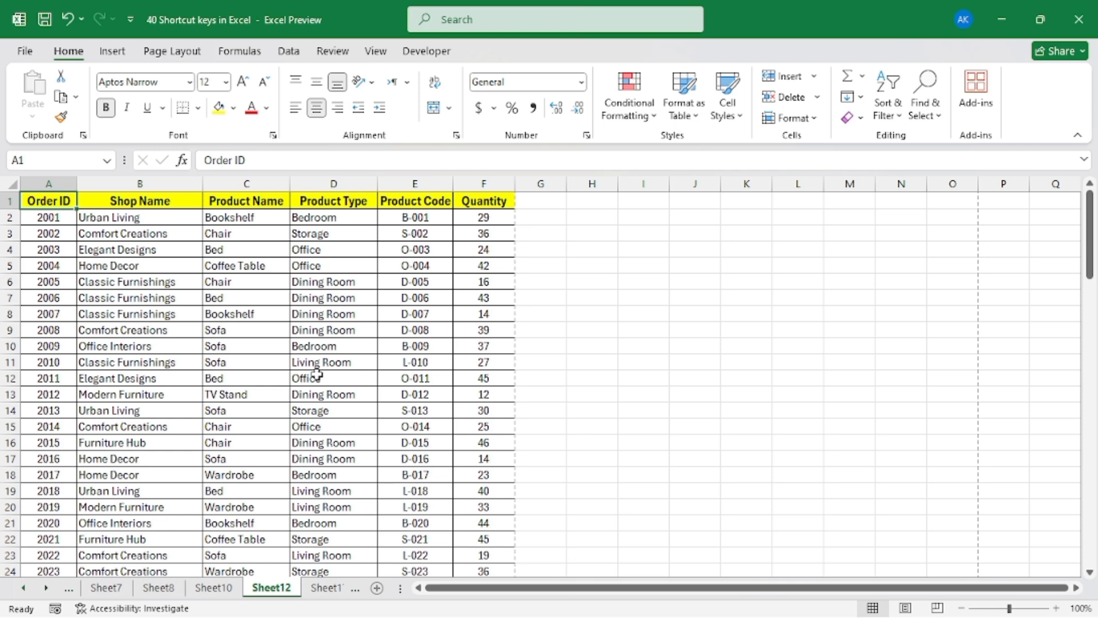
scroll(316, 375, down, 13)
scroll(315, 375, up, 9)
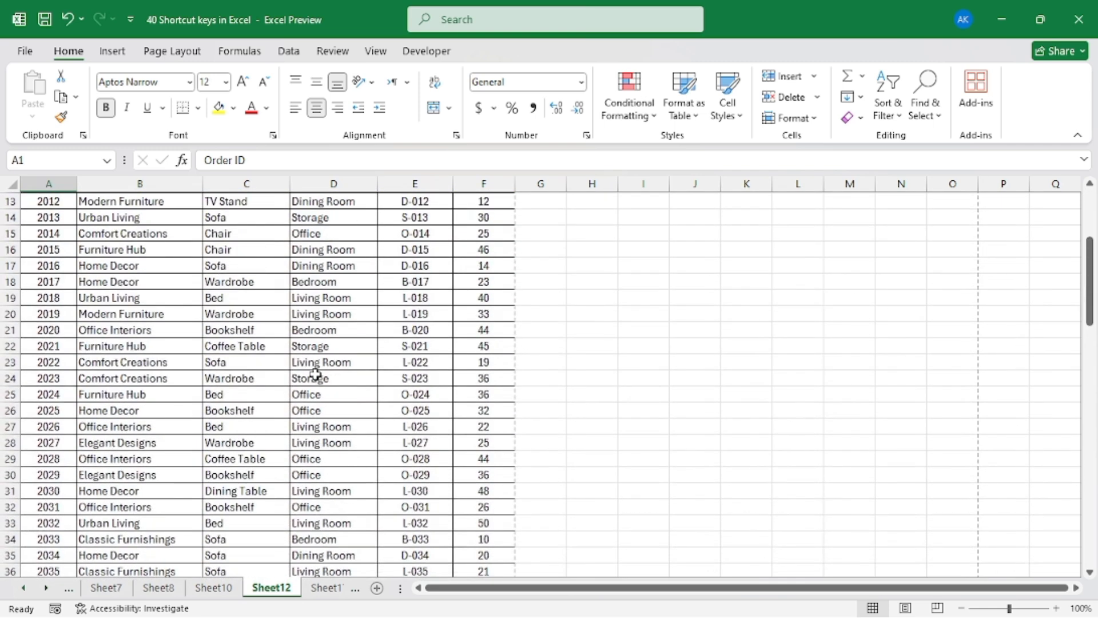
scroll(315, 374, up, 4)
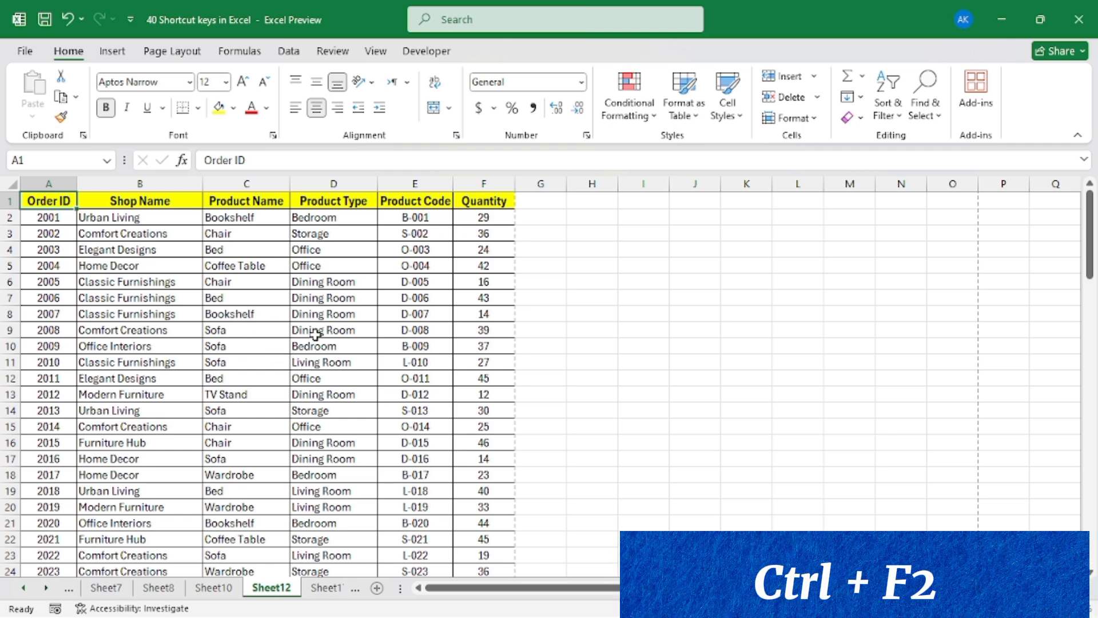
Display the print preview of the order sheet and look through its pages
key(ctrl+F2)
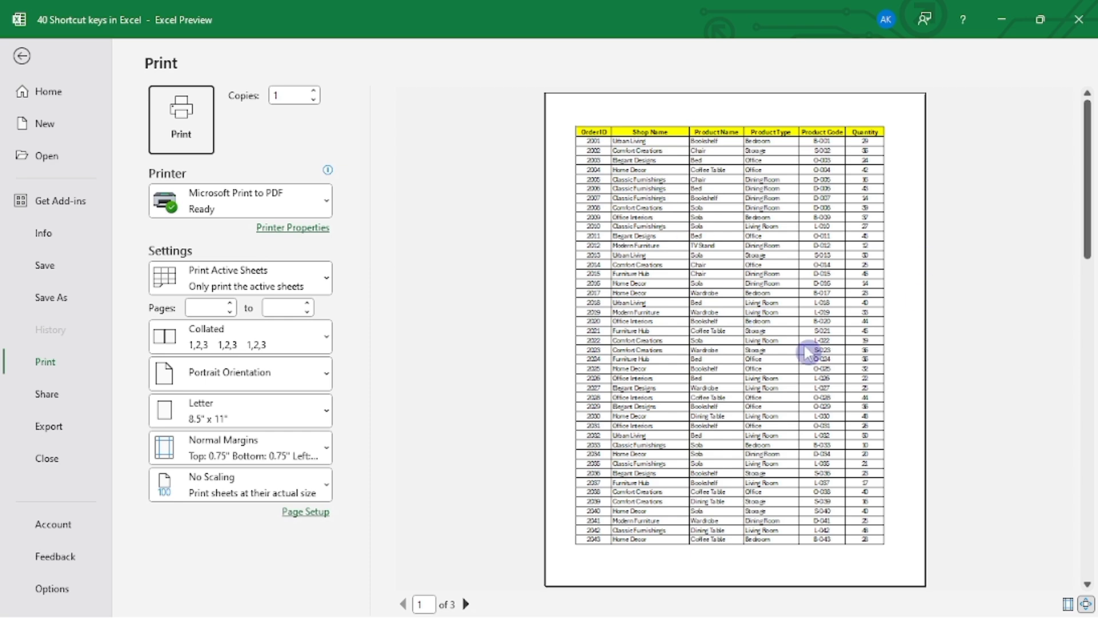
scroll(781, 338, down, 5)
scroll(785, 343, up, 5)
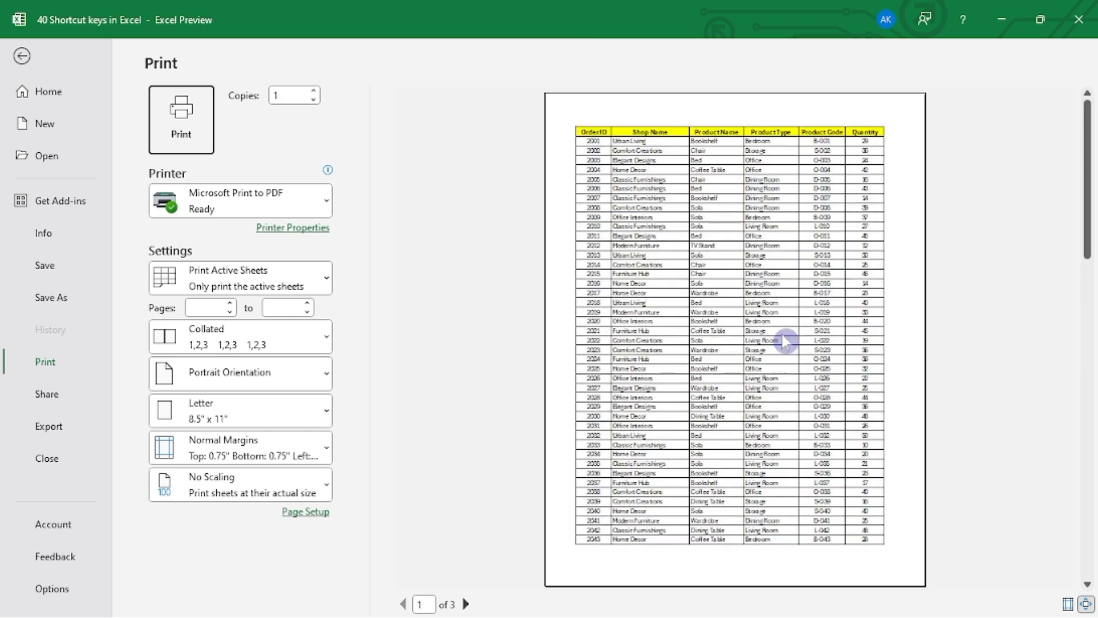
scroll(784, 338, down, 5)
scroll(781, 346, up, 5)
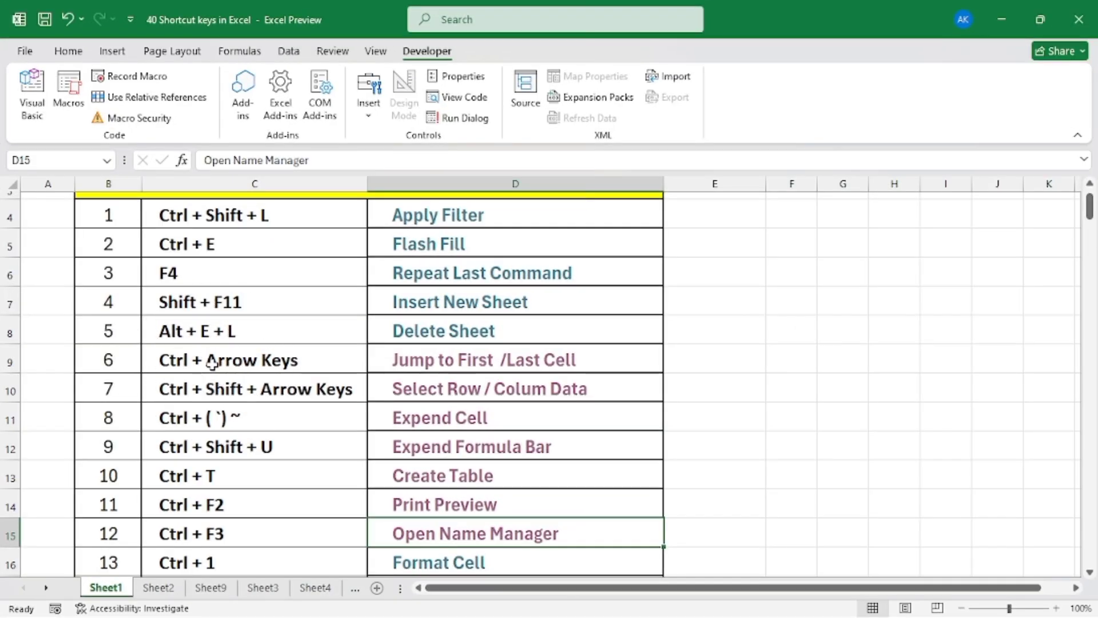
Open the Name Manager sample sheet from the shortcut list and define the workbook-scoped name ID for the employee table B2:F10
scroll(241, 395, down, 1)
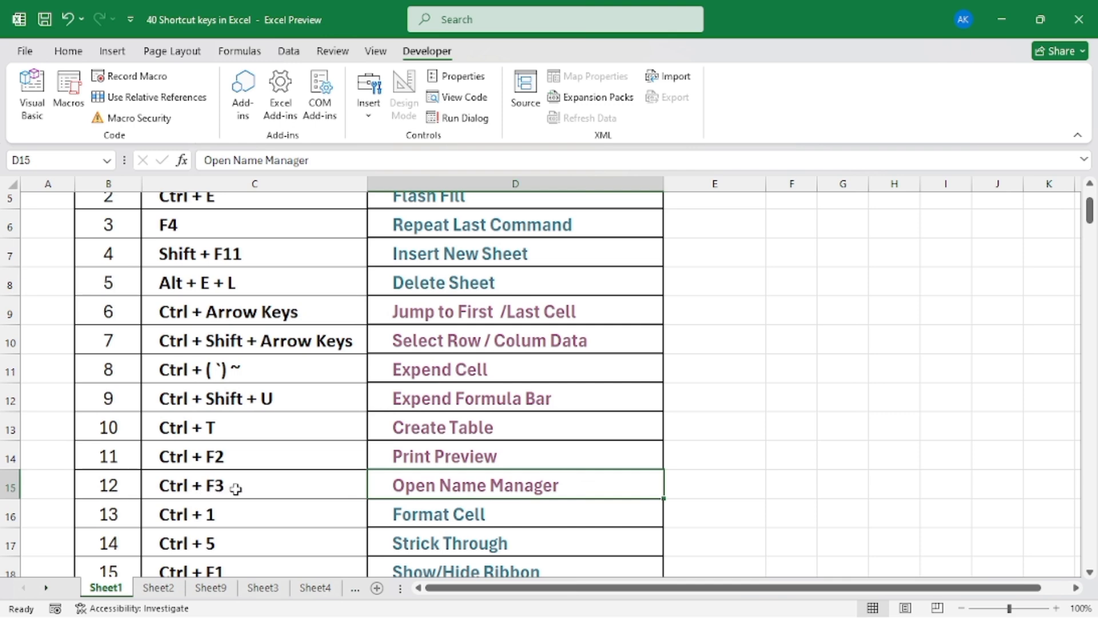
click(456, 506)
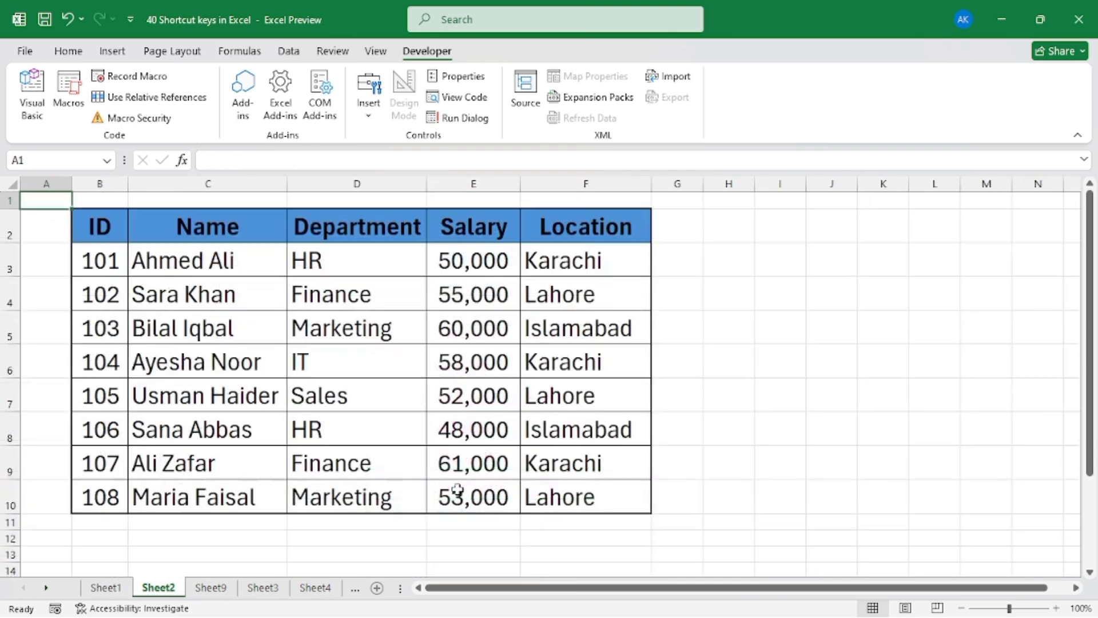
click(359, 334)
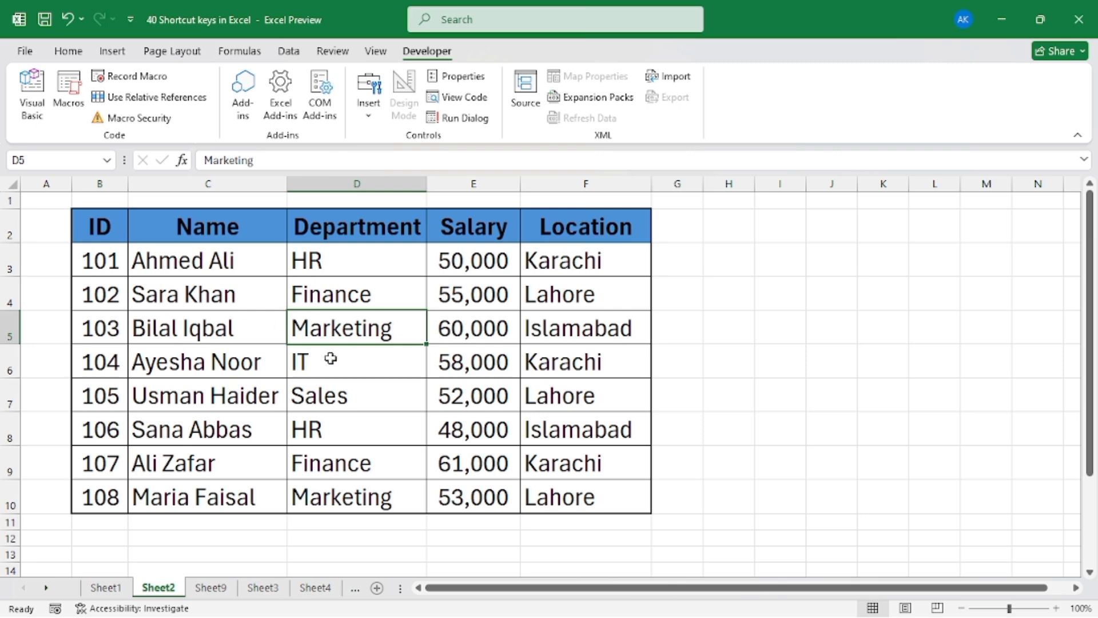
drag(123, 238, 590, 499)
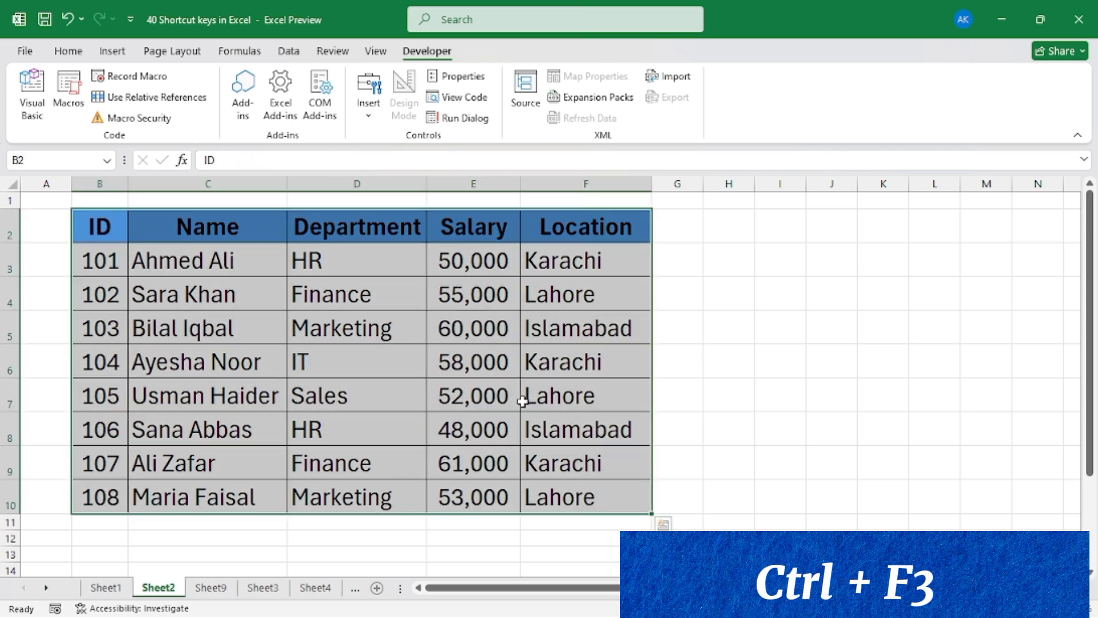
key(ctrl+F3)
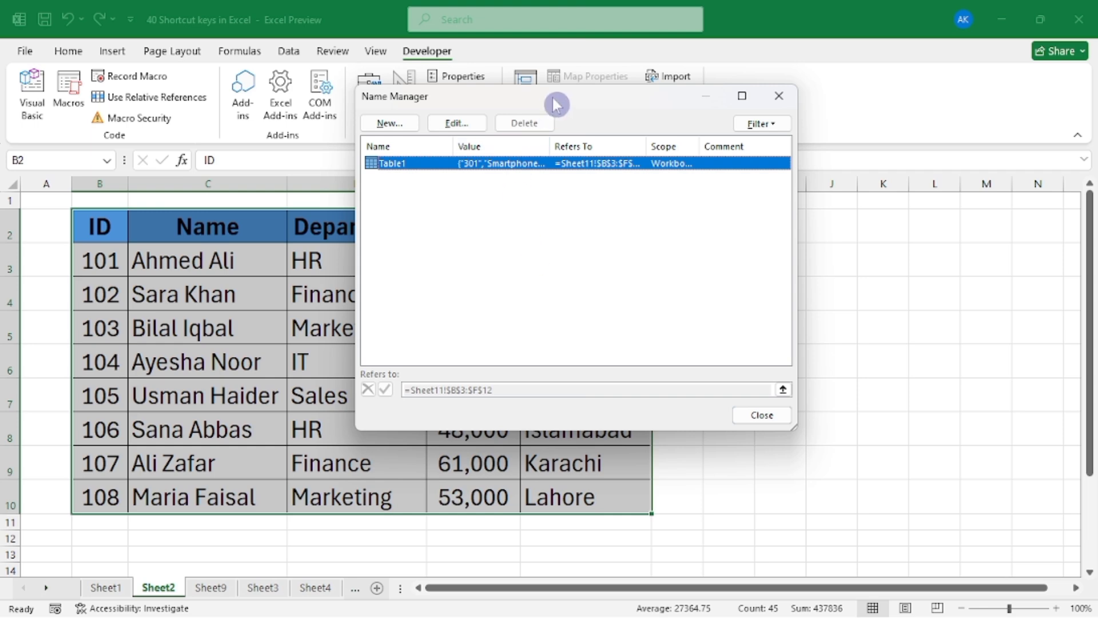
drag(555, 105, 576, 176)
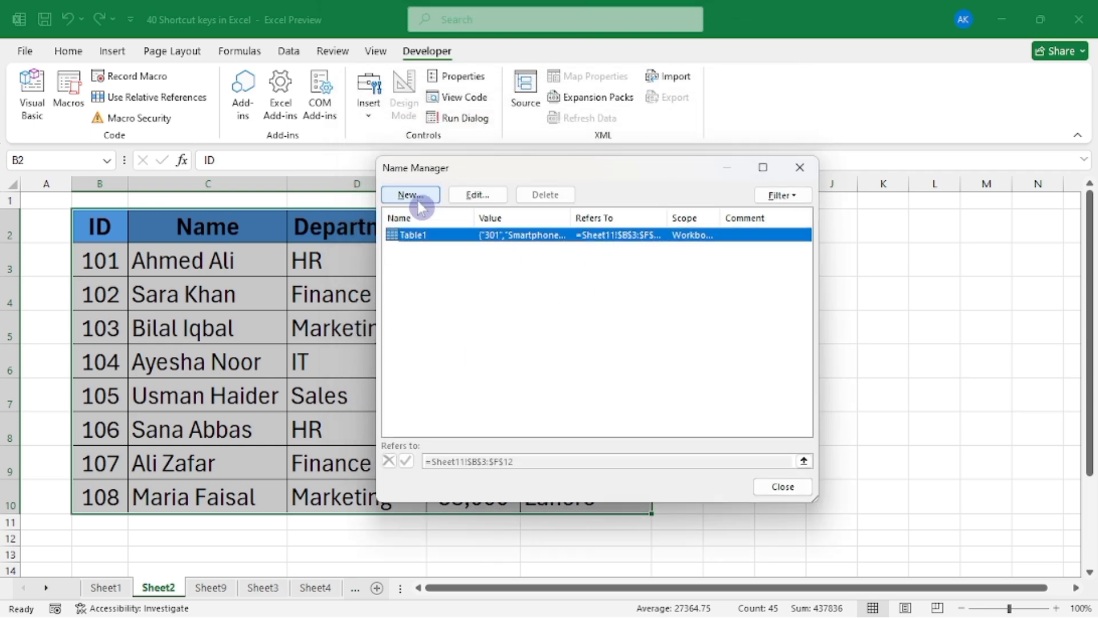
click(410, 197)
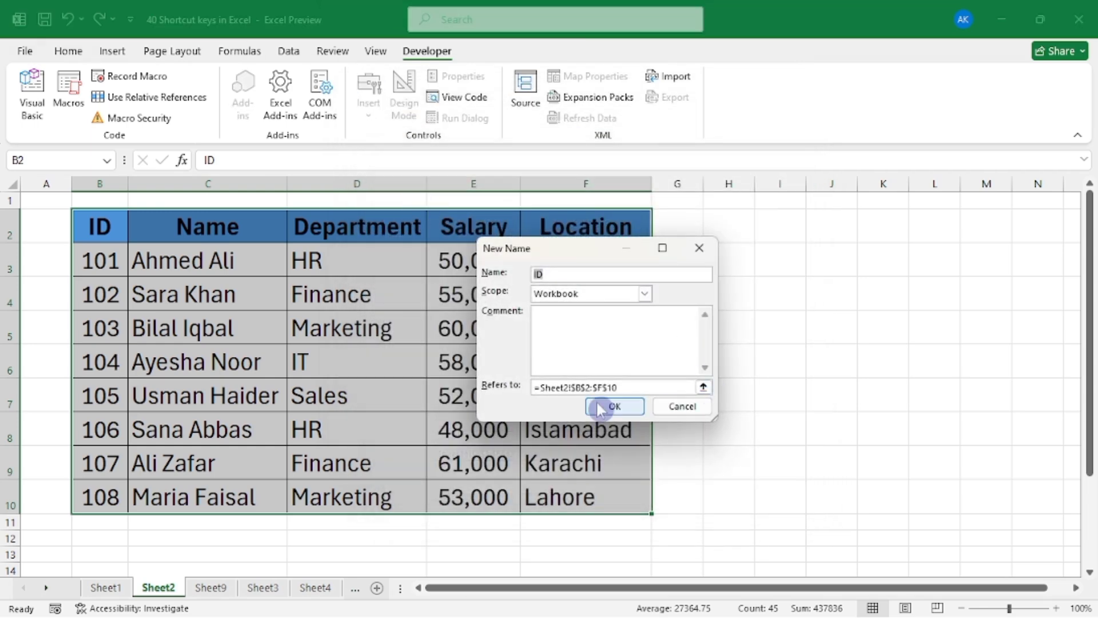
click(555, 274)
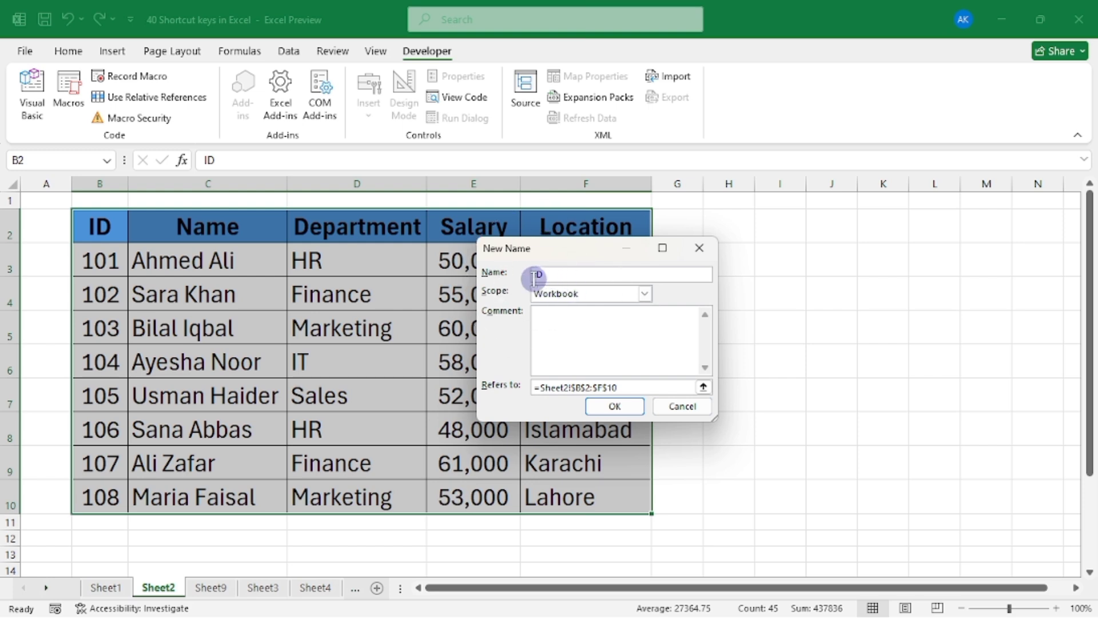
click(618, 410)
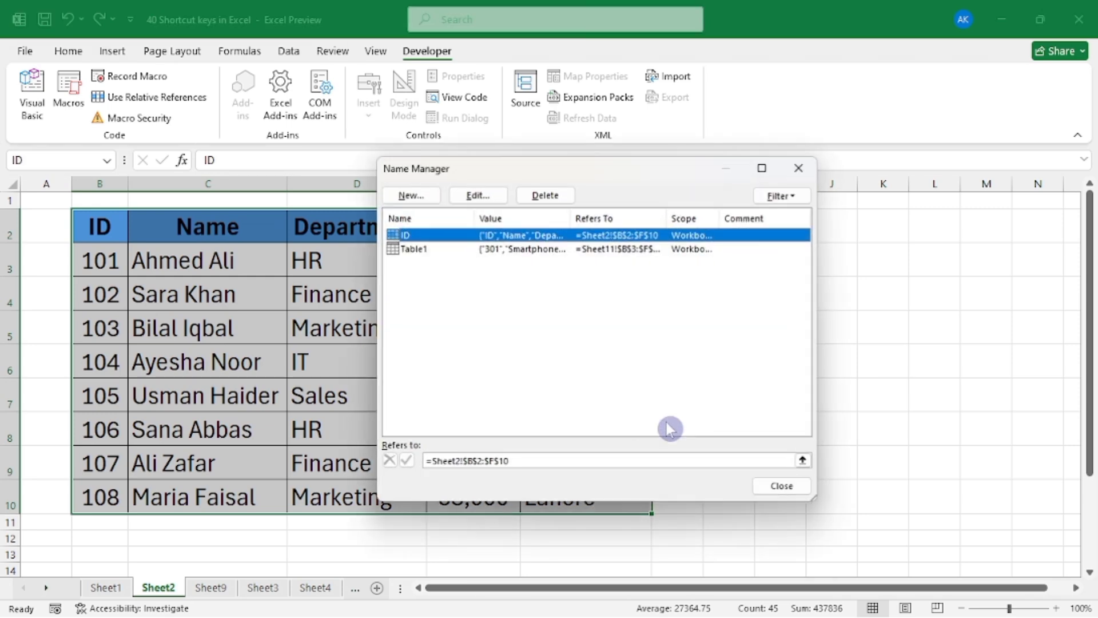
click(781, 490)
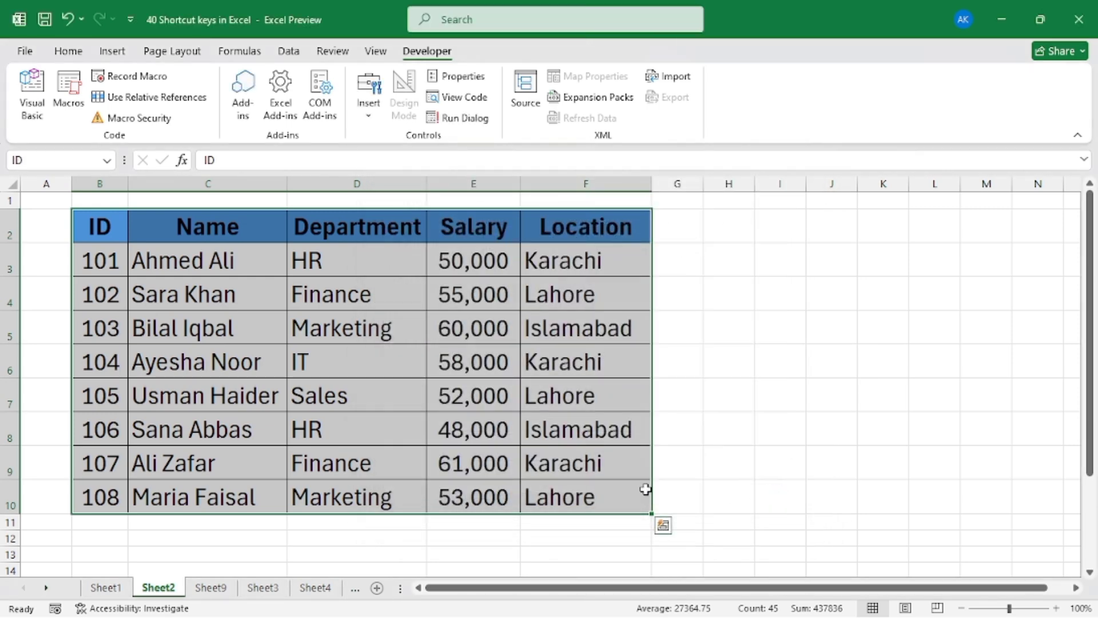
Clear the selection, then select the whole employee table by going to its range name ID
click(861, 439)
click(748, 281)
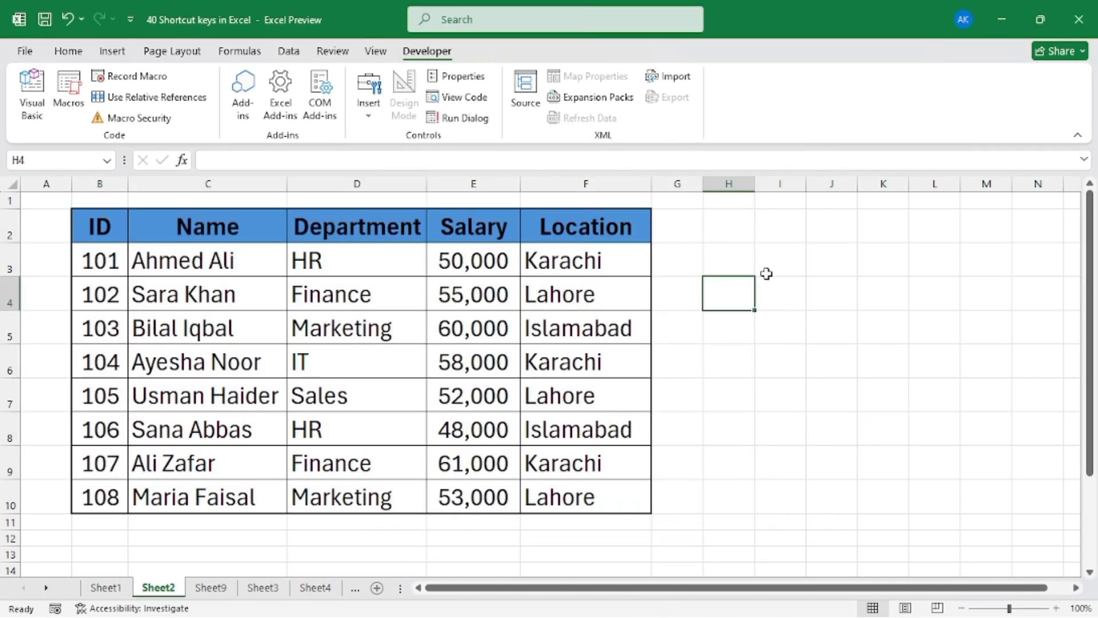
click(61, 160)
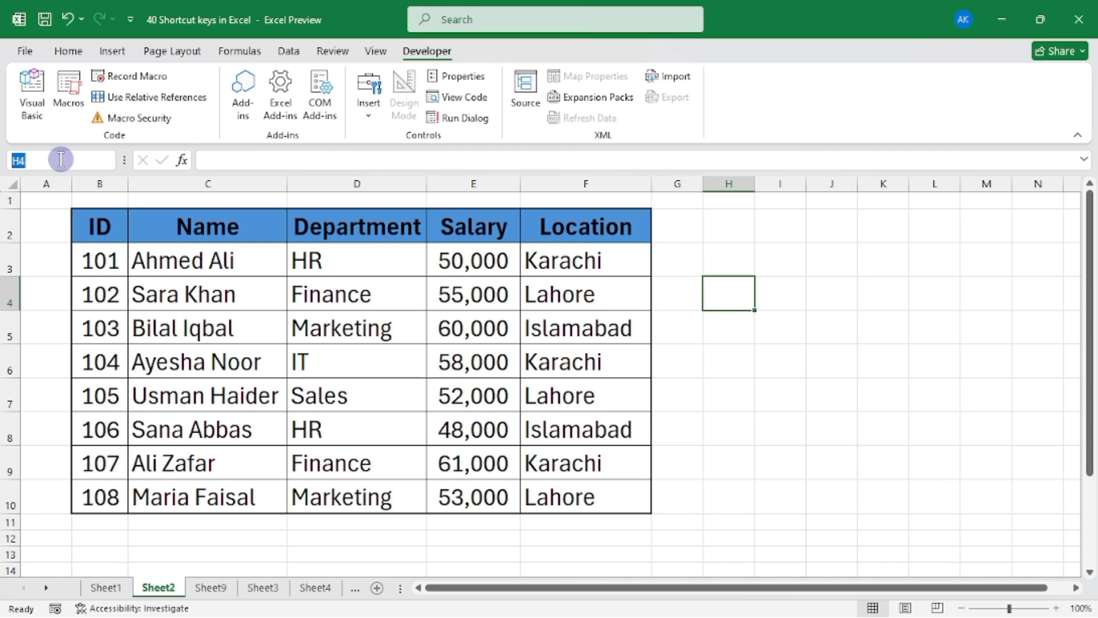
text(ID)
key(Return)
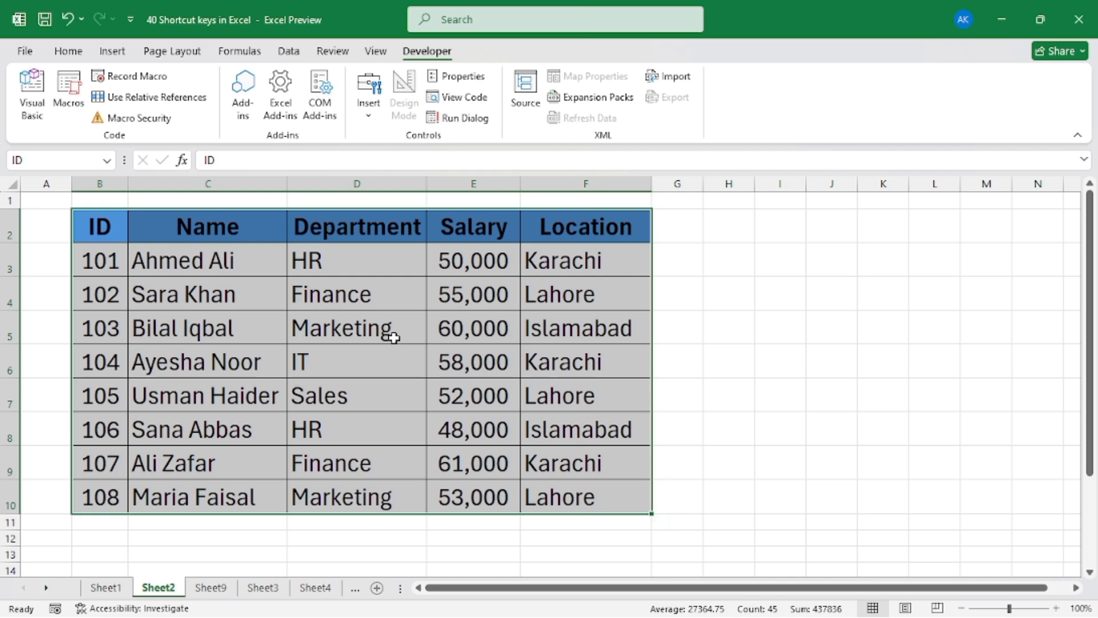
Delete the defined name ID for the employee table in the Name Manager
key(ctrl+F3)
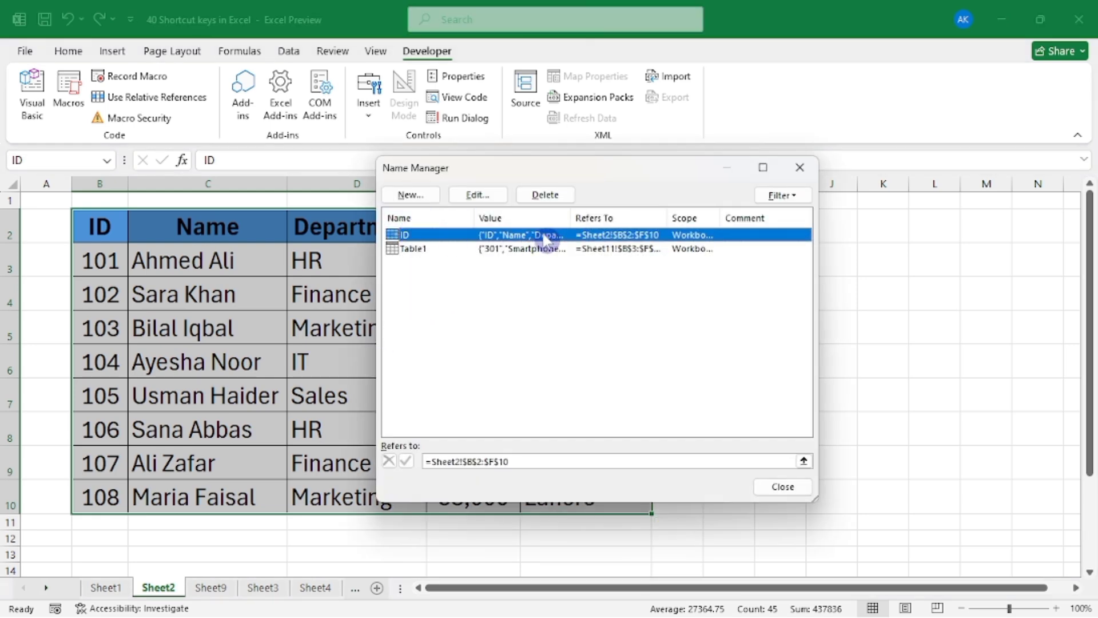
click(544, 196)
click(526, 359)
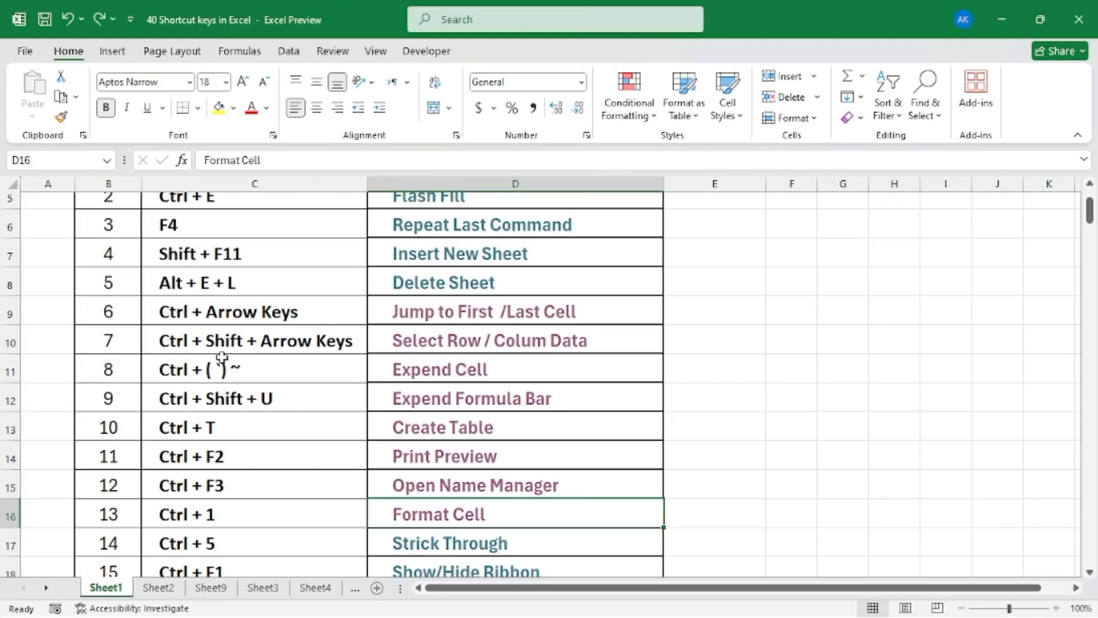
Open the Format Cell sample sheet from the shortcut list and select the Price values D3:D12
scroll(222, 357, down, 2)
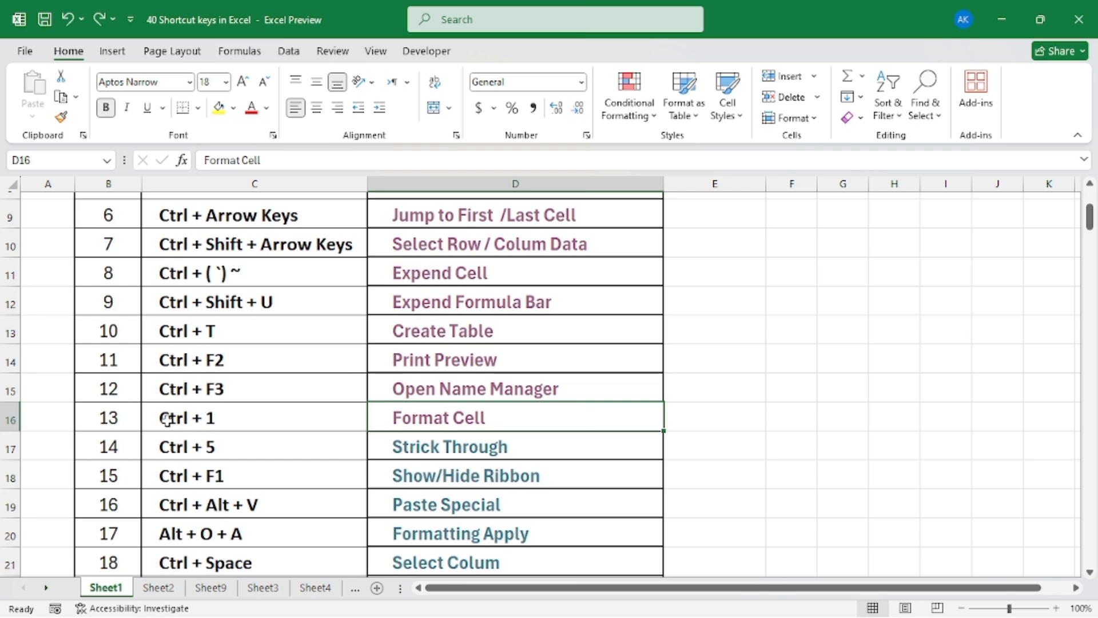
click(452, 421)
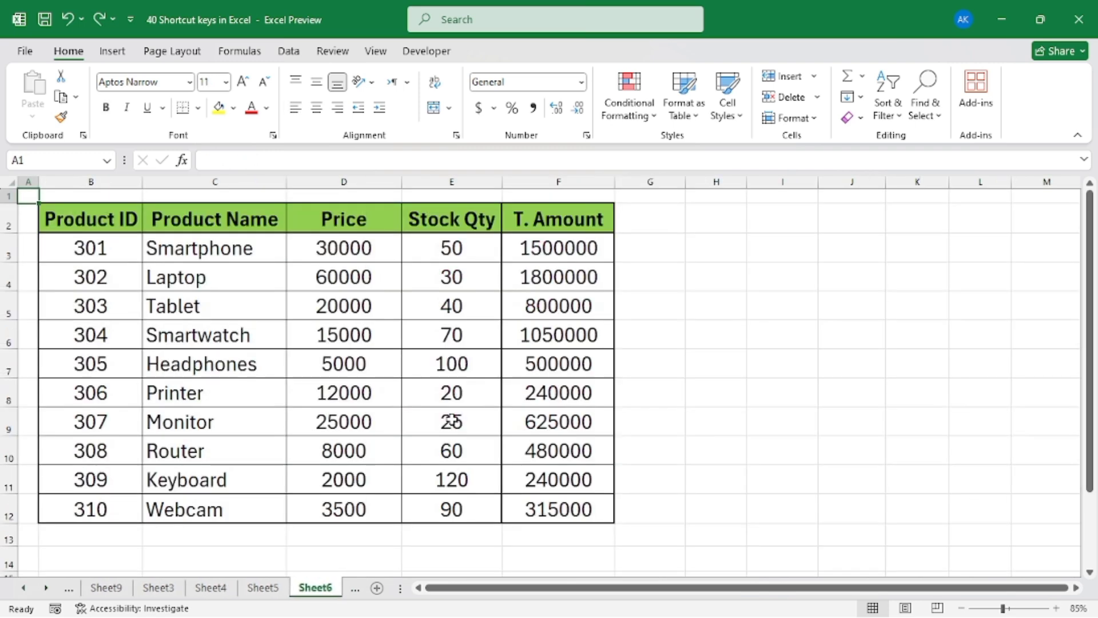
click(239, 316)
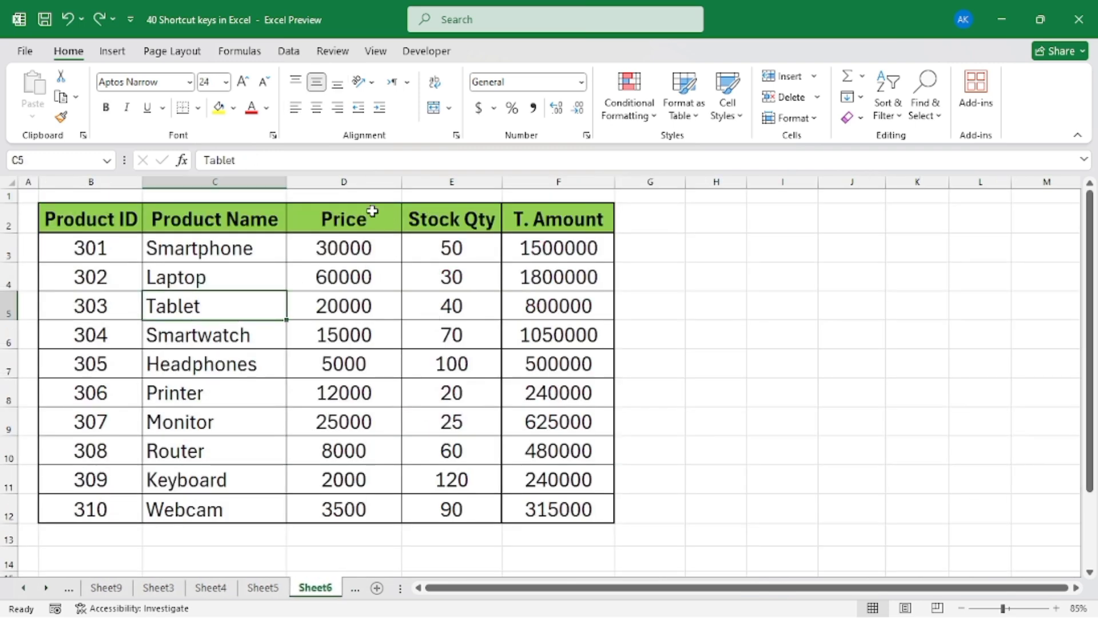
click(345, 182)
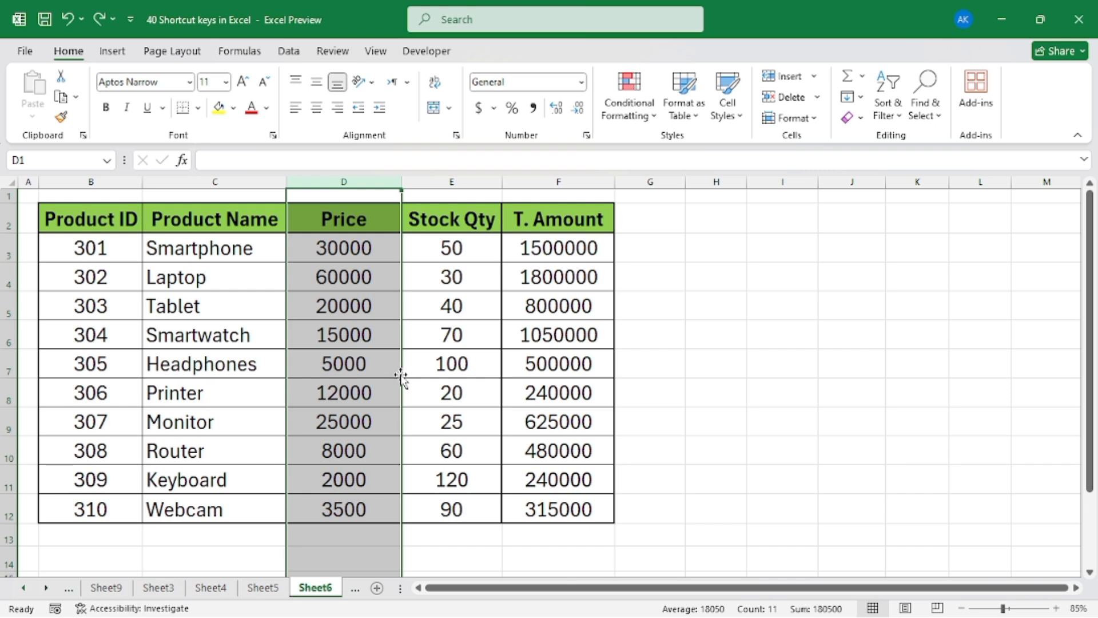
drag(350, 250, 367, 510)
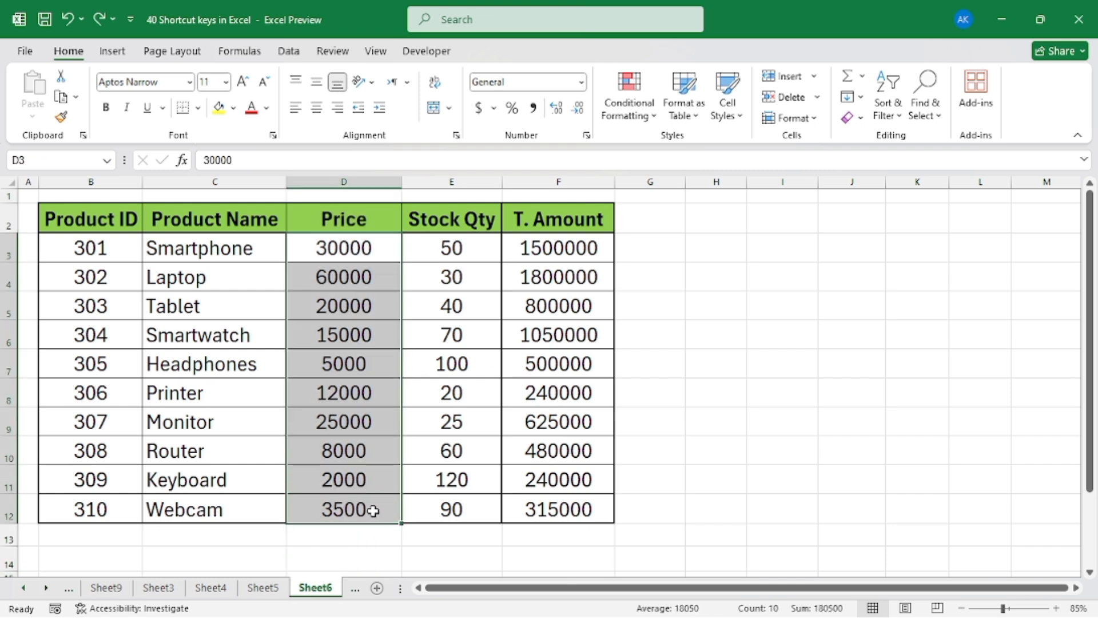
click(318, 255)
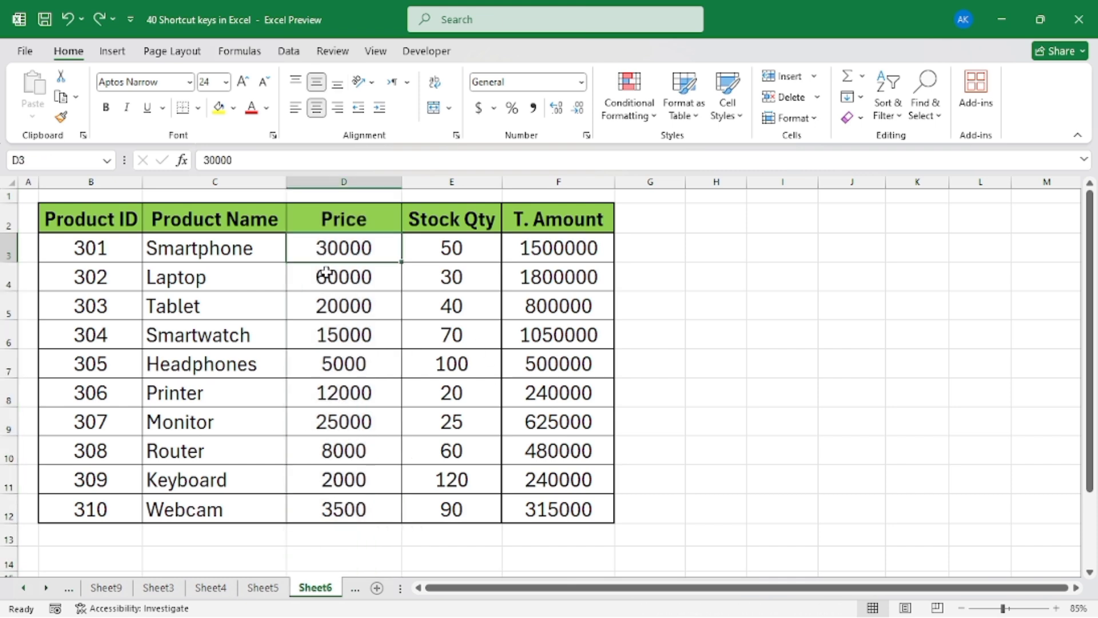
drag(326, 257, 338, 507)
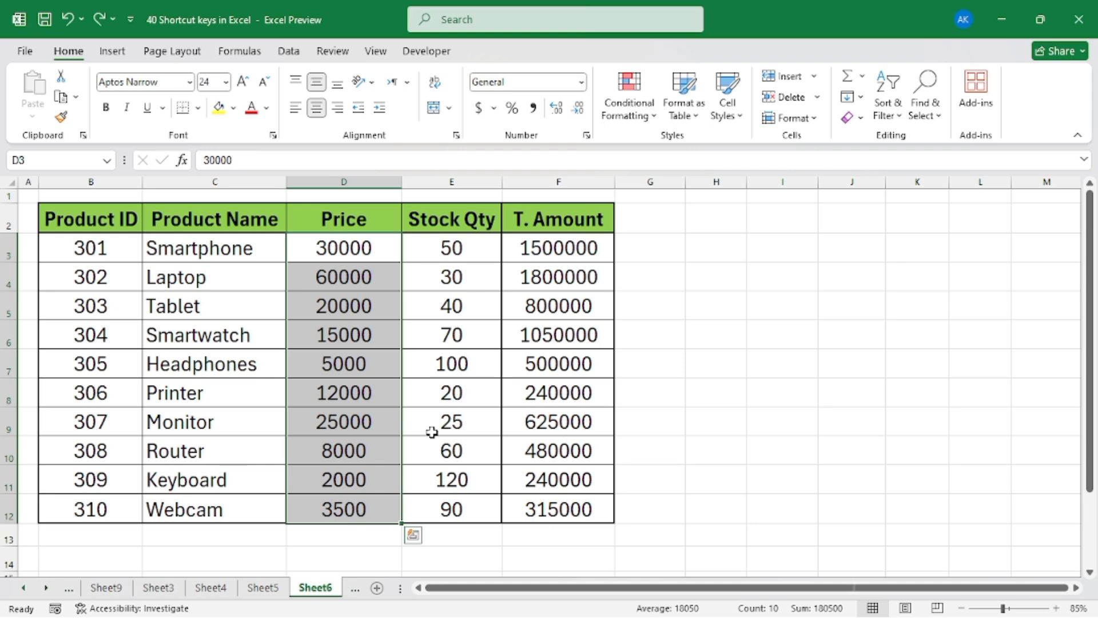
Format the selected prices as Currency with the PKR symbol and 0 decimal places
key(ctrl+1)
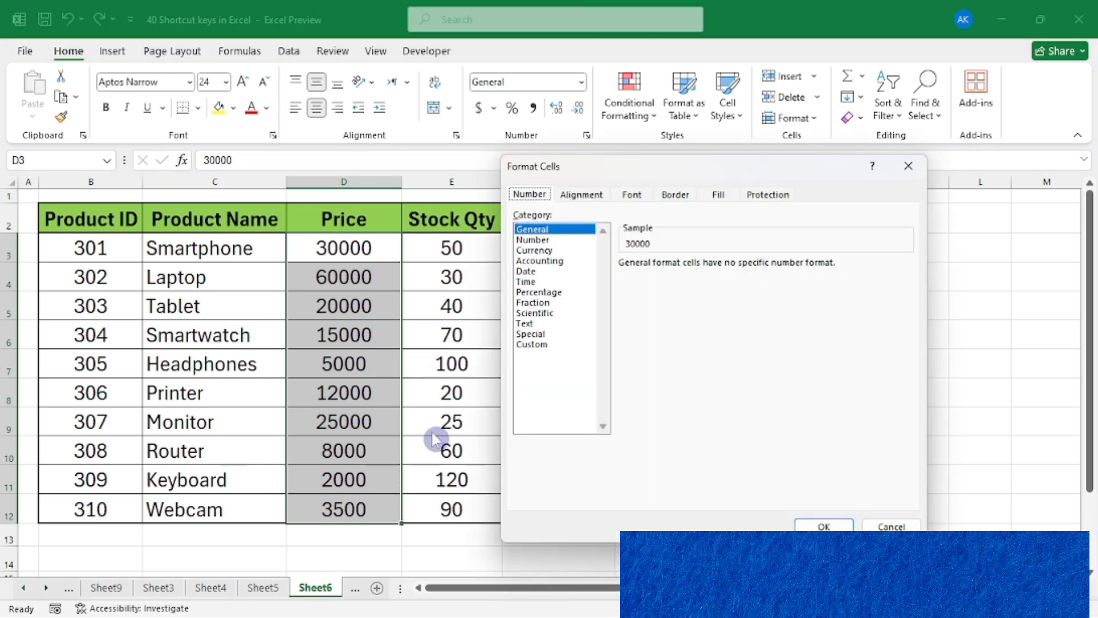
drag(711, 167, 685, 205)
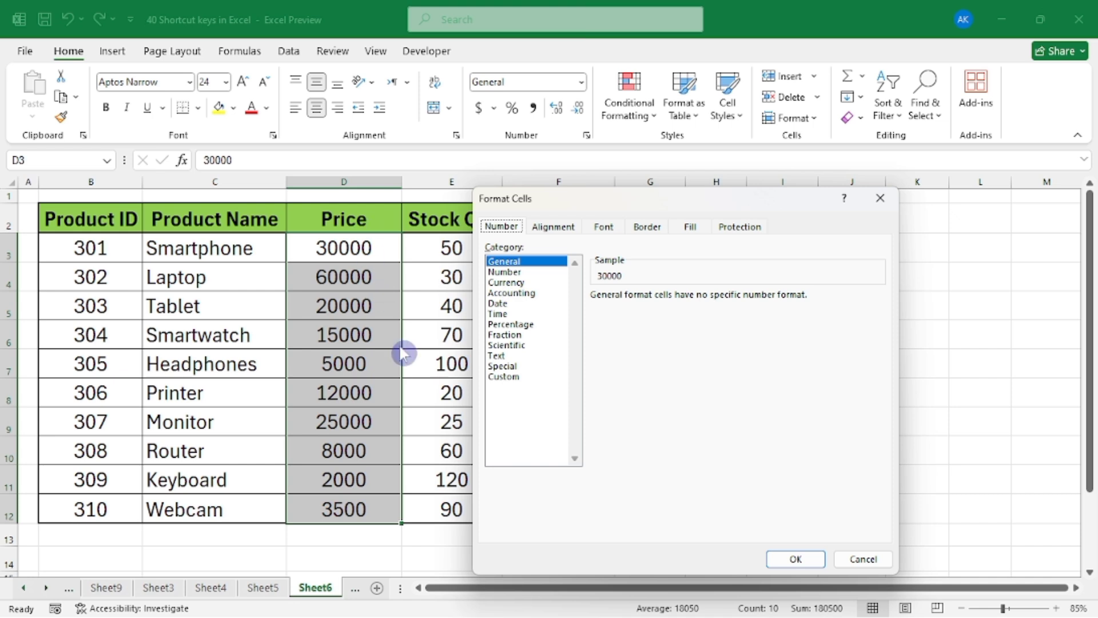
click(508, 283)
click(684, 319)
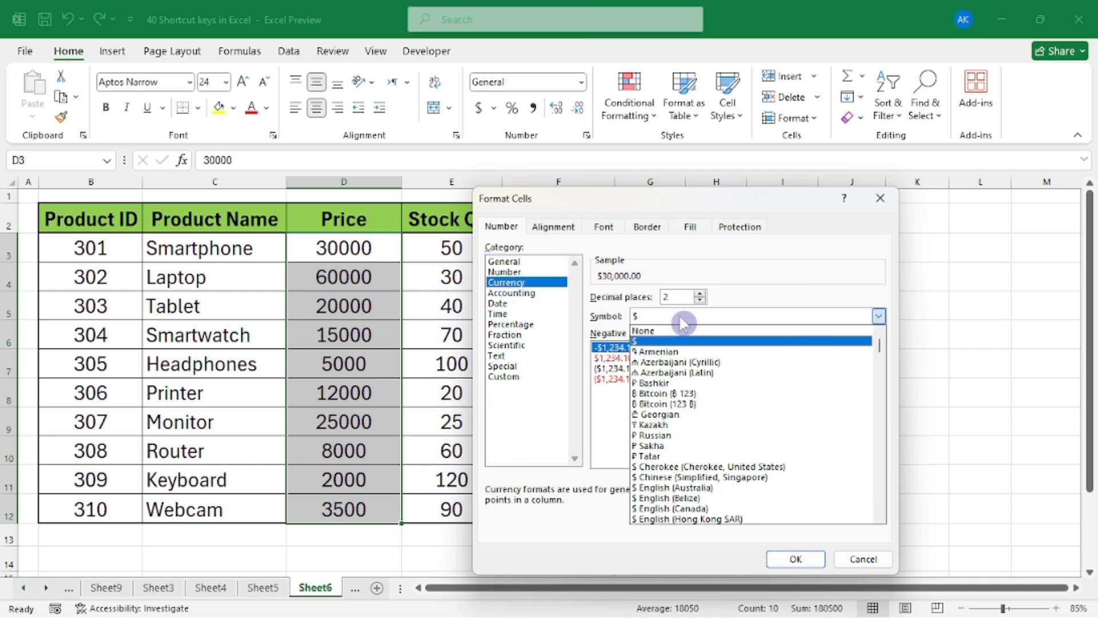
text(pkr)
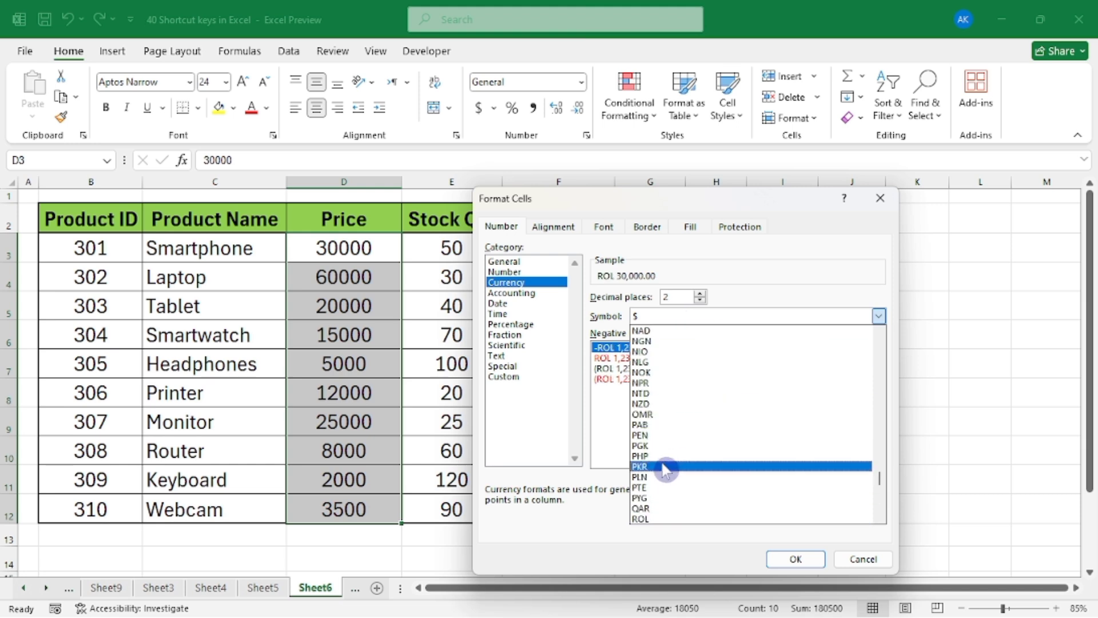
click(709, 460)
click(700, 300)
click(699, 301)
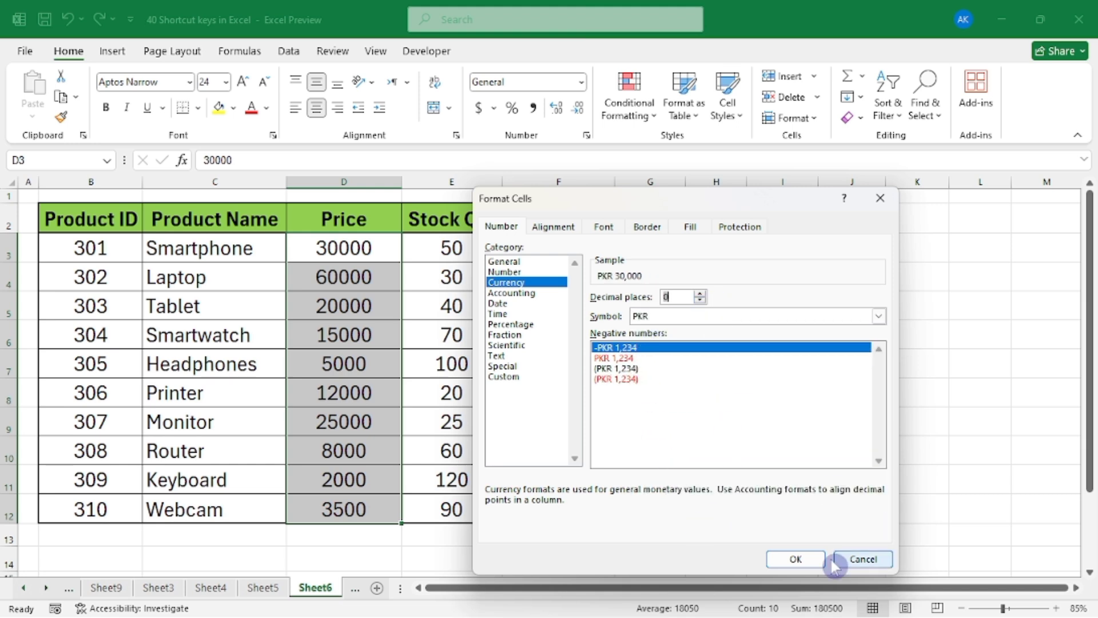
click(796, 561)
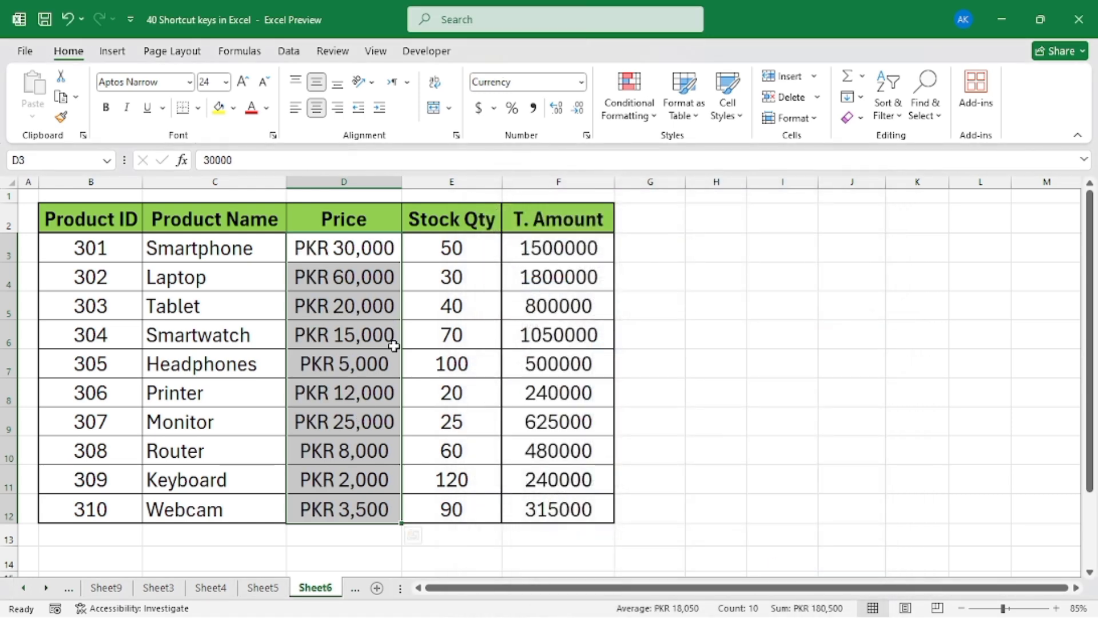
click(362, 331)
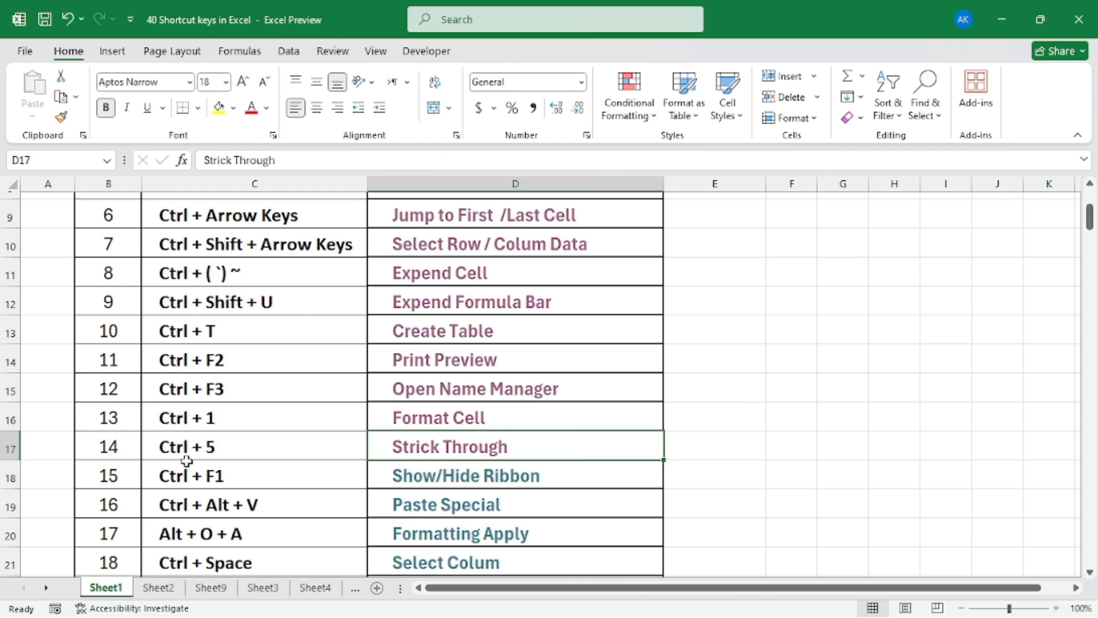
Open the Strick Through sample sheet from the shortcut list and strike through the Department and Location headers
click(450, 450)
click(242, 329)
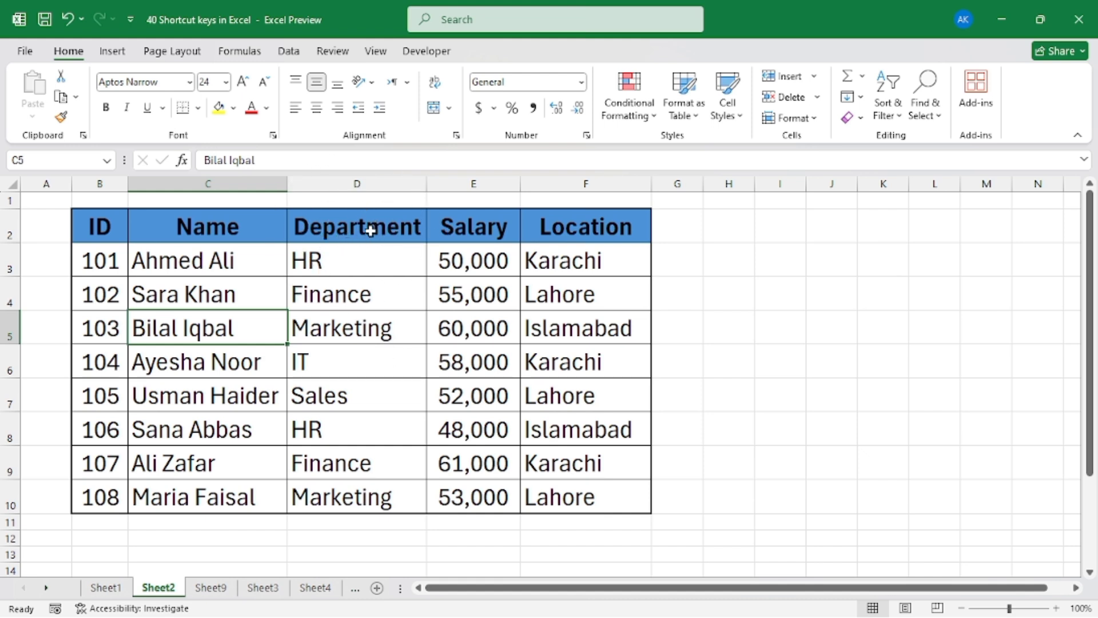
click(322, 234)
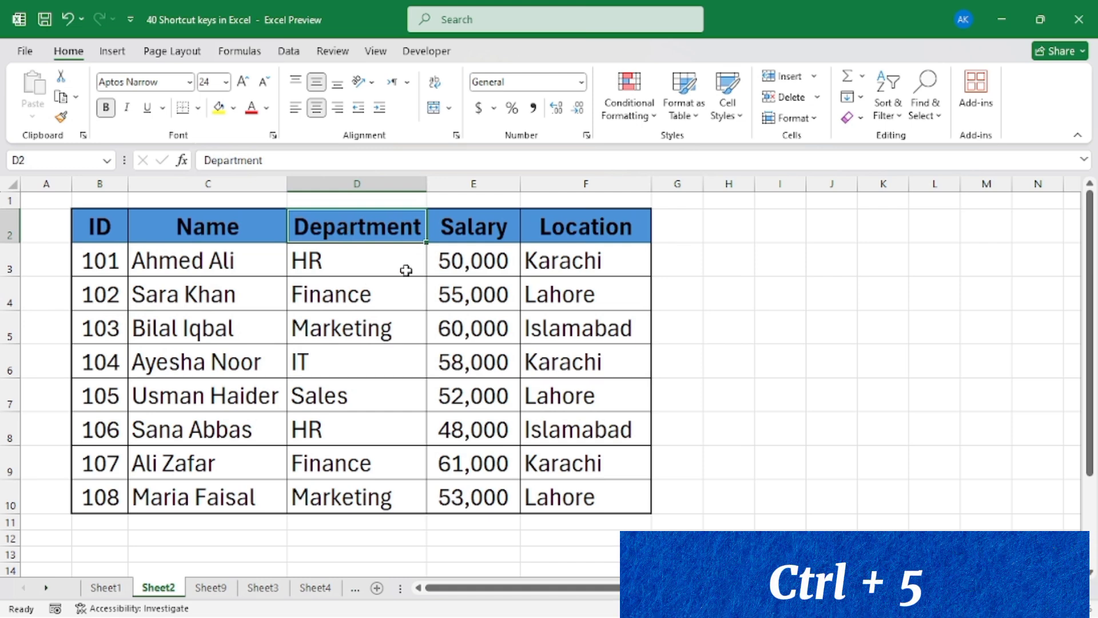
key(ctrl+5)
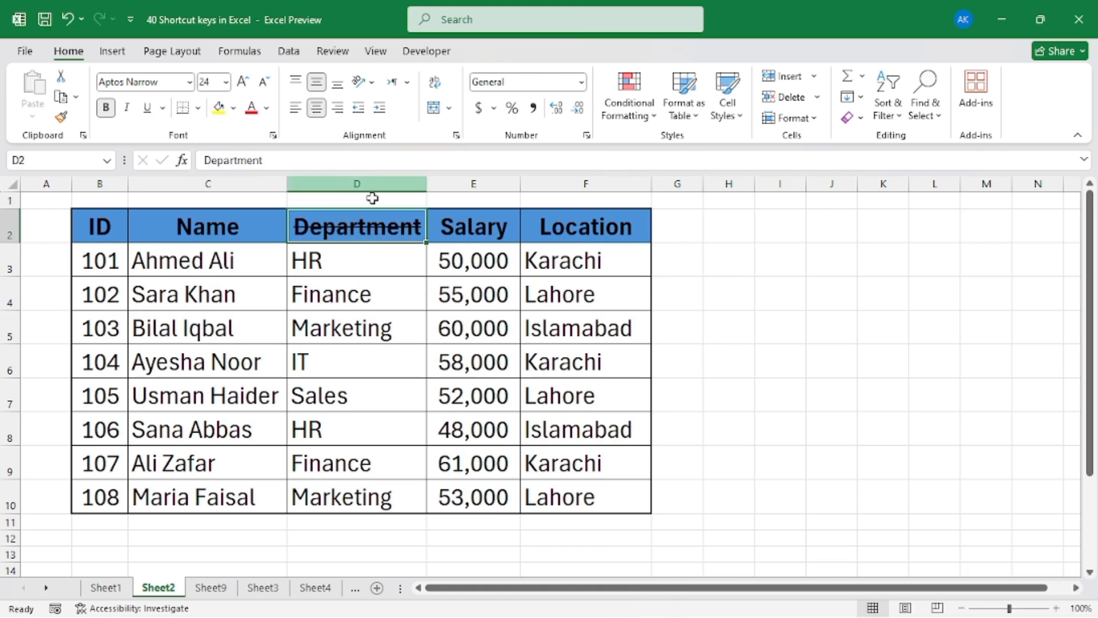
click(592, 233)
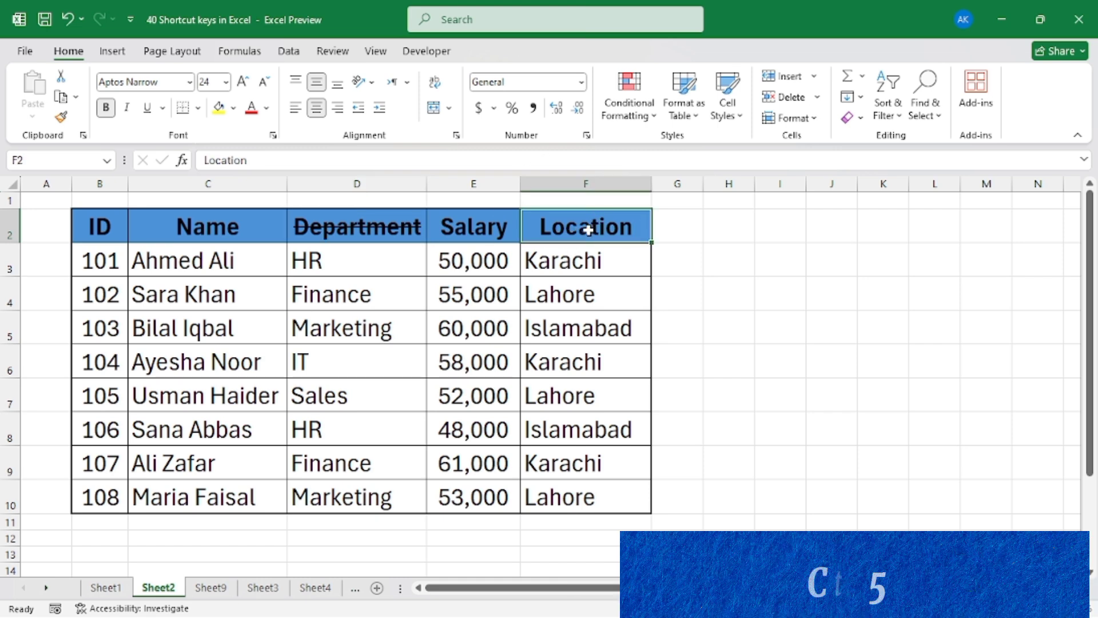
key(ctrl+5)
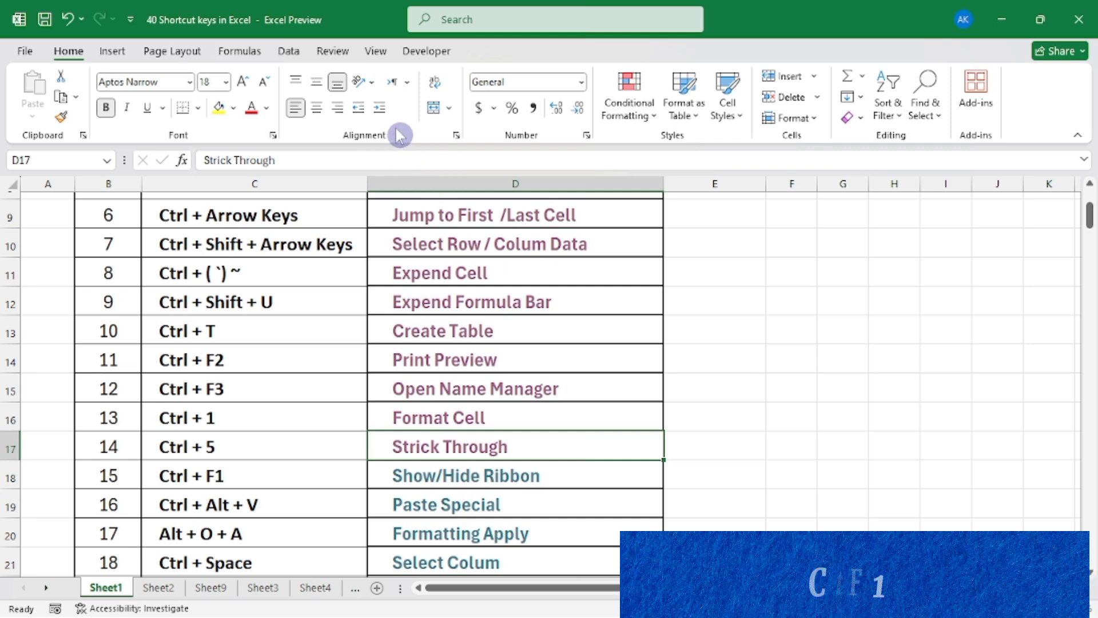
Hide the ribbon on the shortcut list sheet and show it again
key(ctrl+F1)
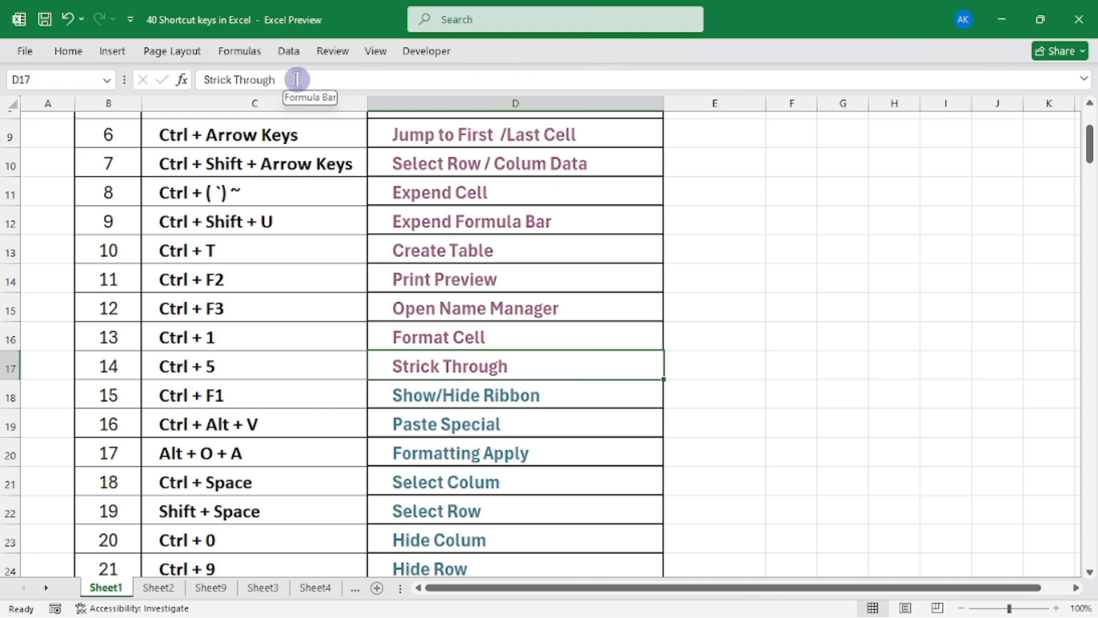
key(ctrl+F1)
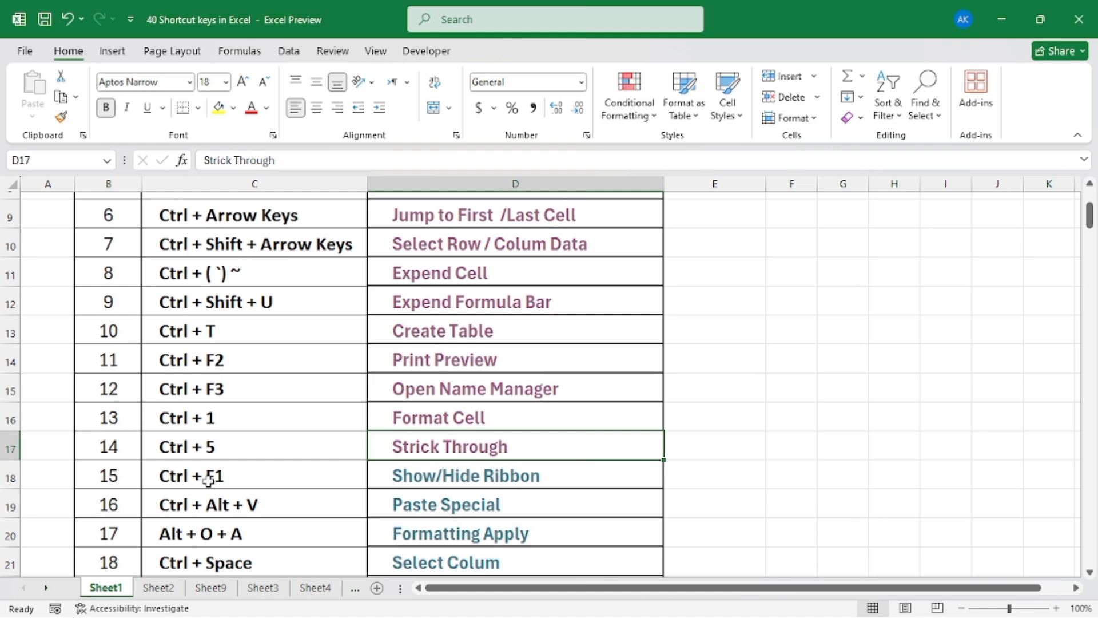
Open the Paste Special sample sheet from the shortcut list and look over its headers and the T. Amount formula in F3
key(Down)
key(Down)
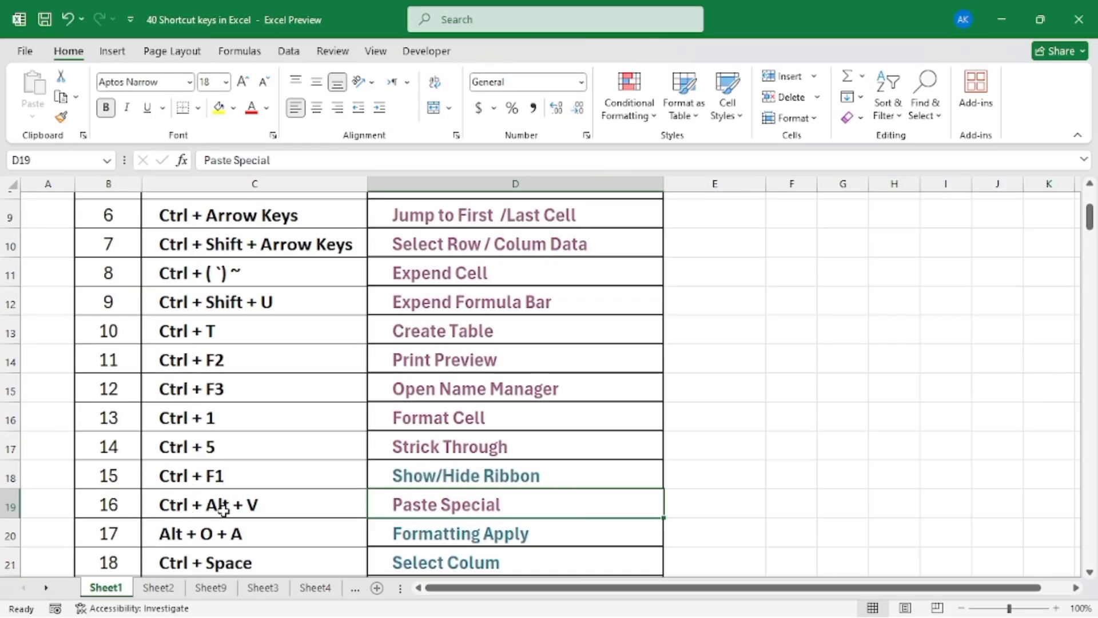
click(453, 514)
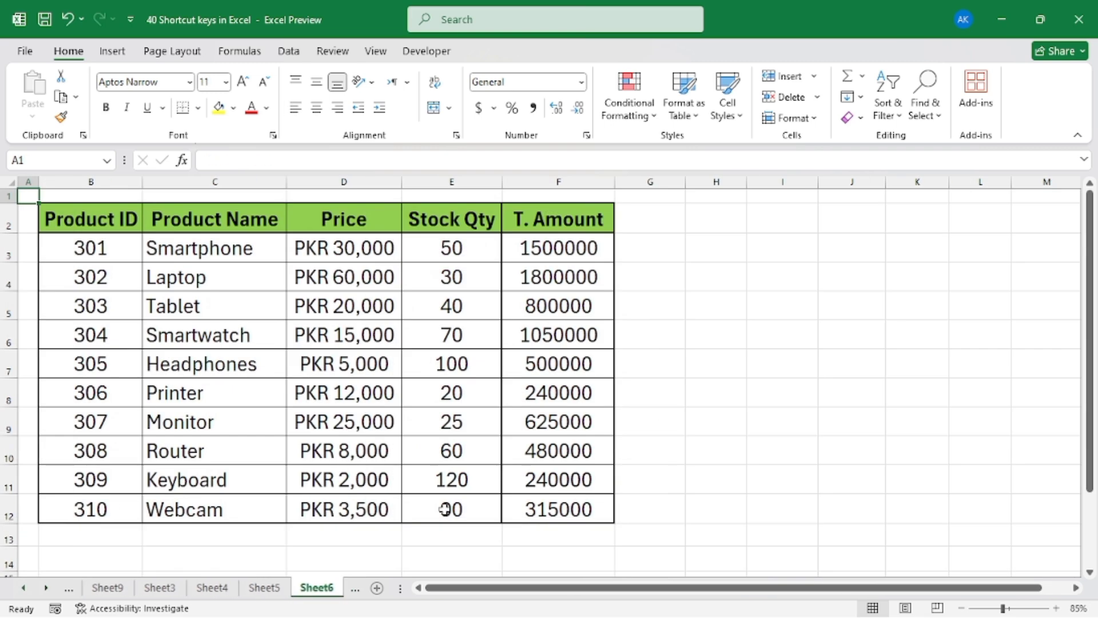
click(271, 297)
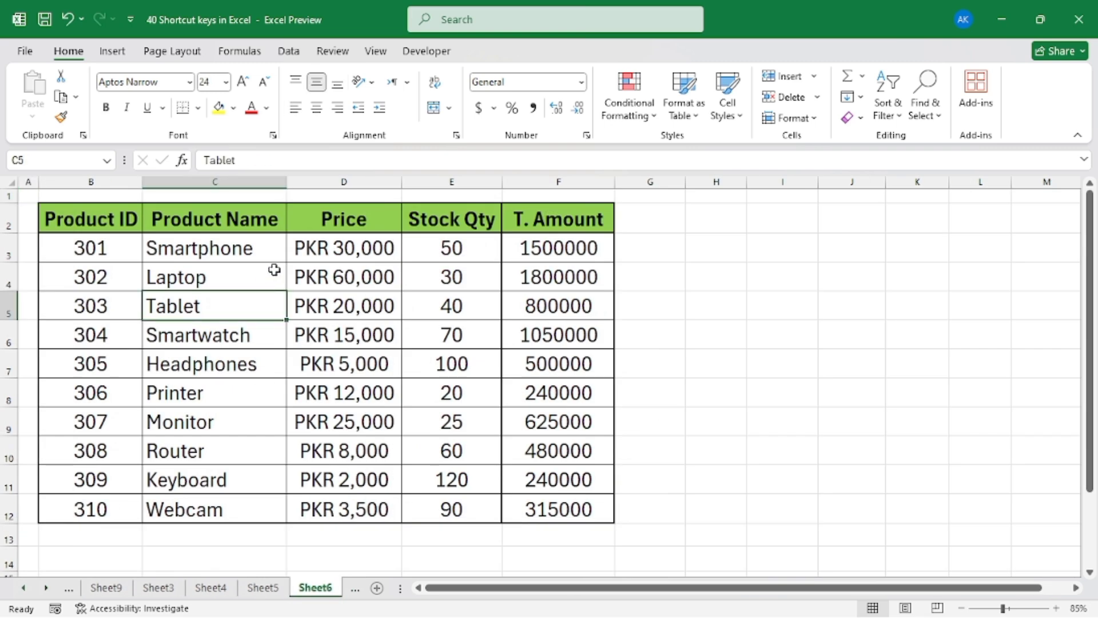
drag(90, 222, 540, 227)
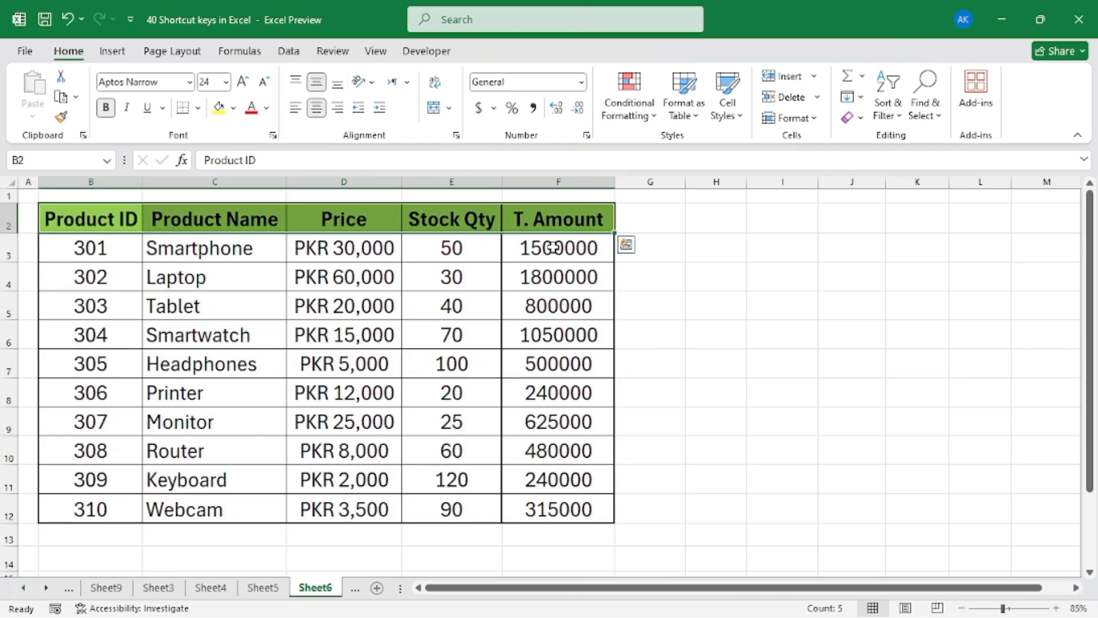
click(553, 248)
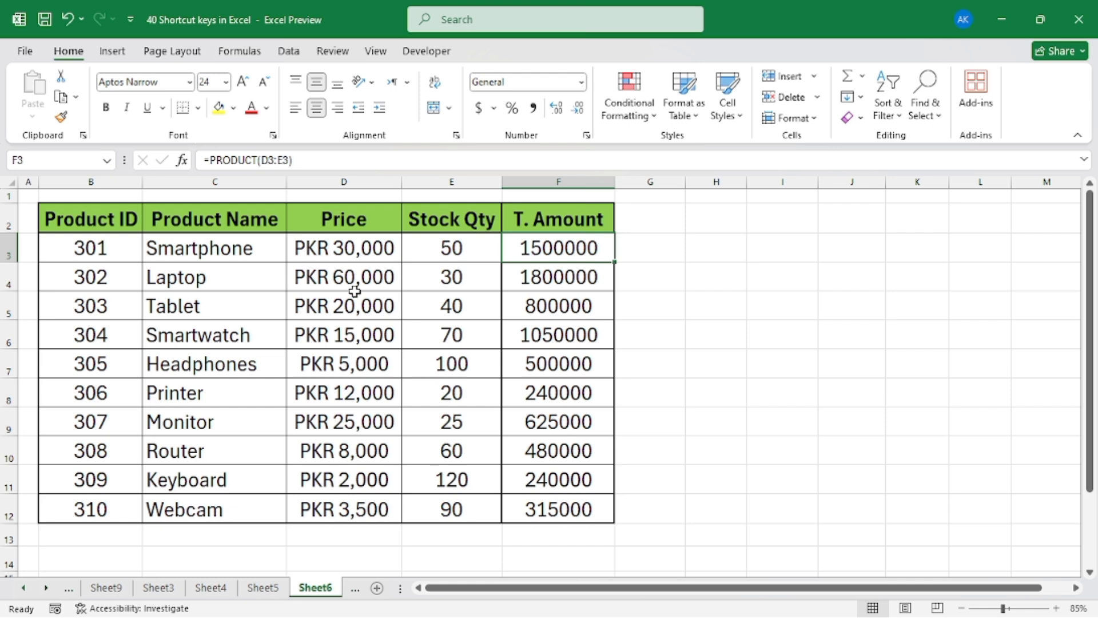
click(288, 289)
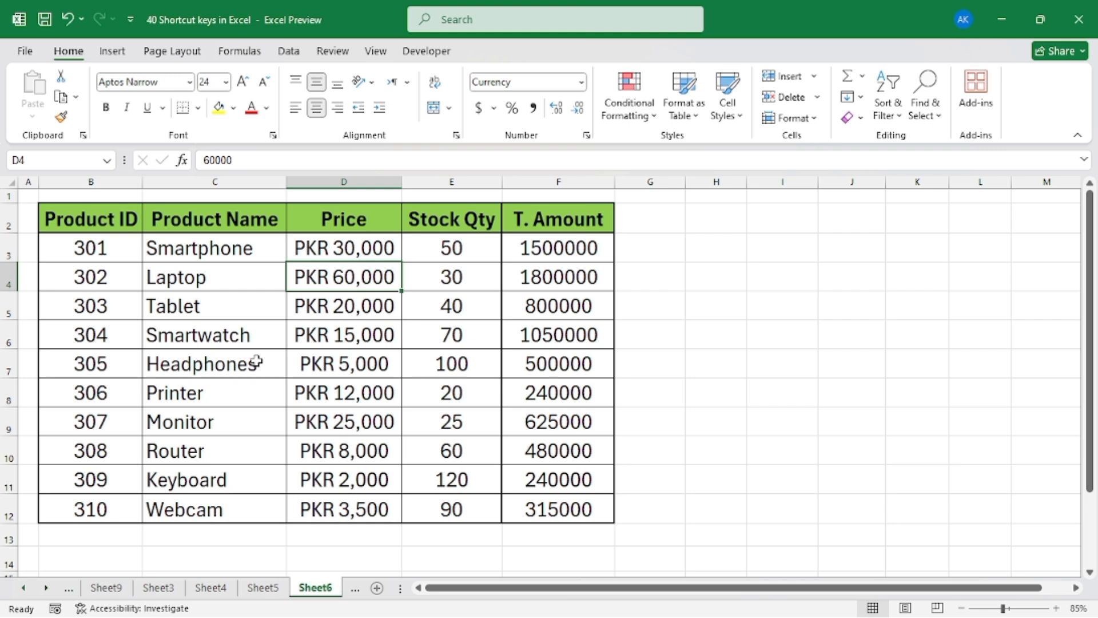
Copy the product table B2:F12 and paste only its values starting at cell I3 with Paste Special
drag(55, 223, 568, 511)
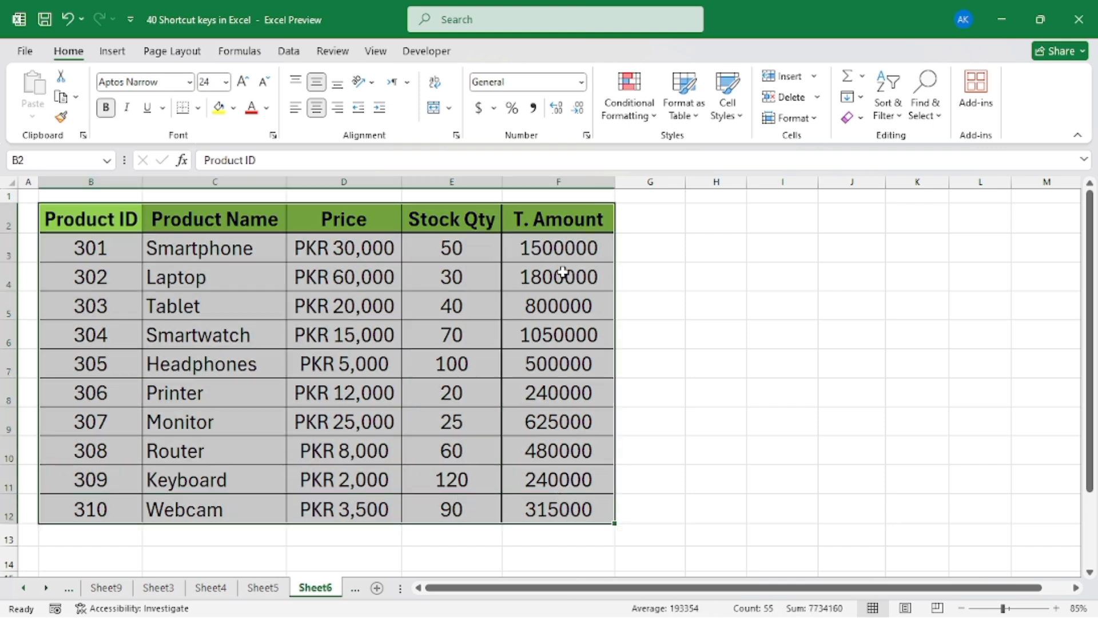
key(ctrl+c)
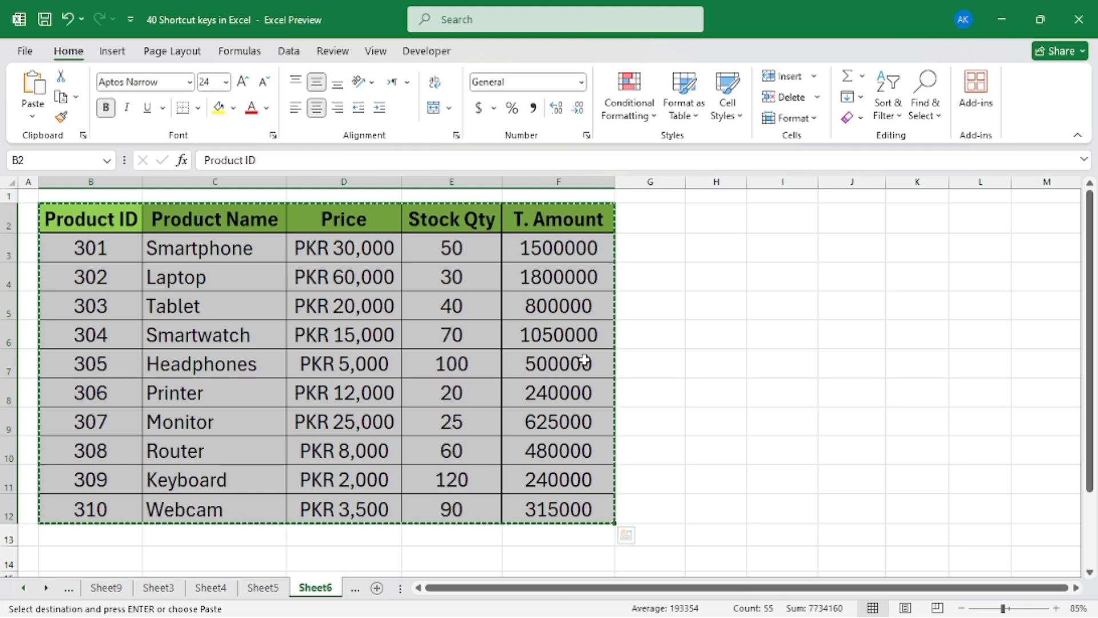
click(789, 247)
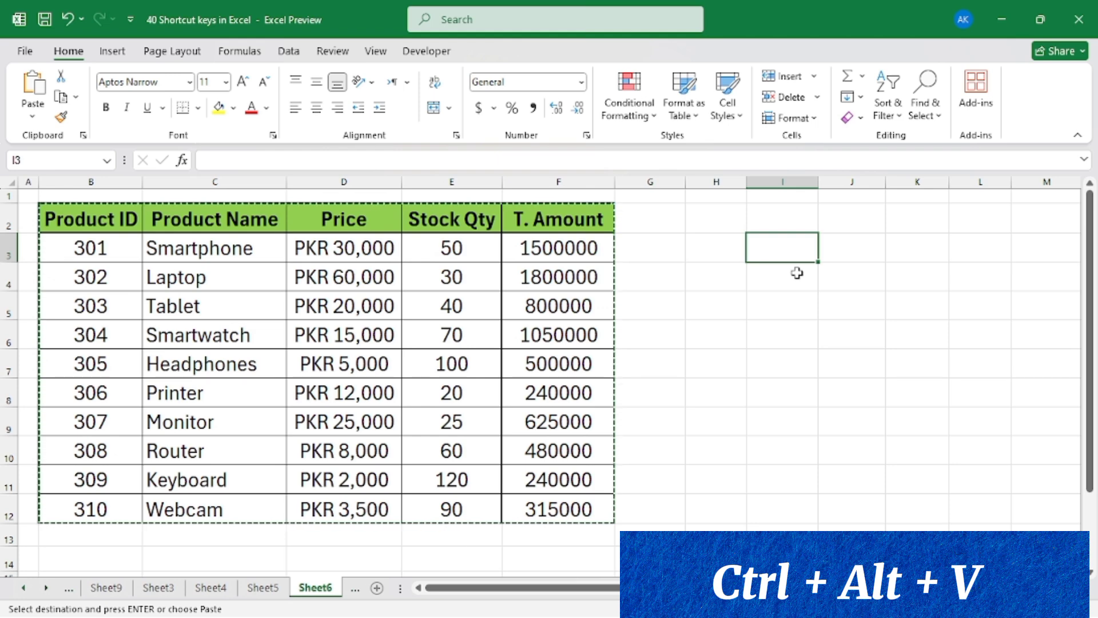
key(ctrl+alt+v)
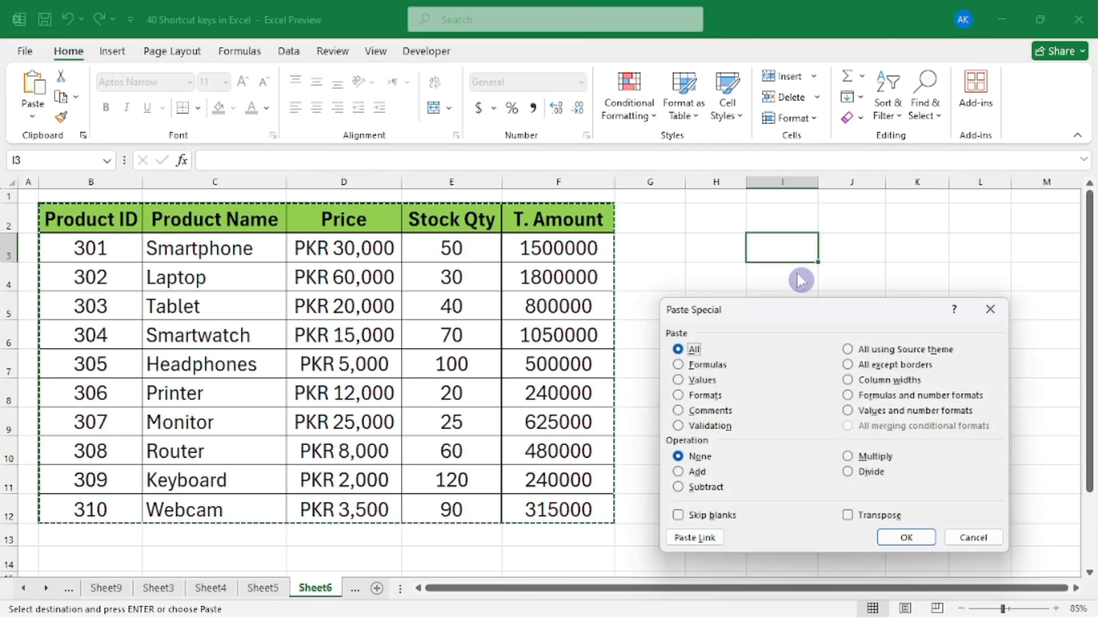
drag(795, 310, 541, 286)
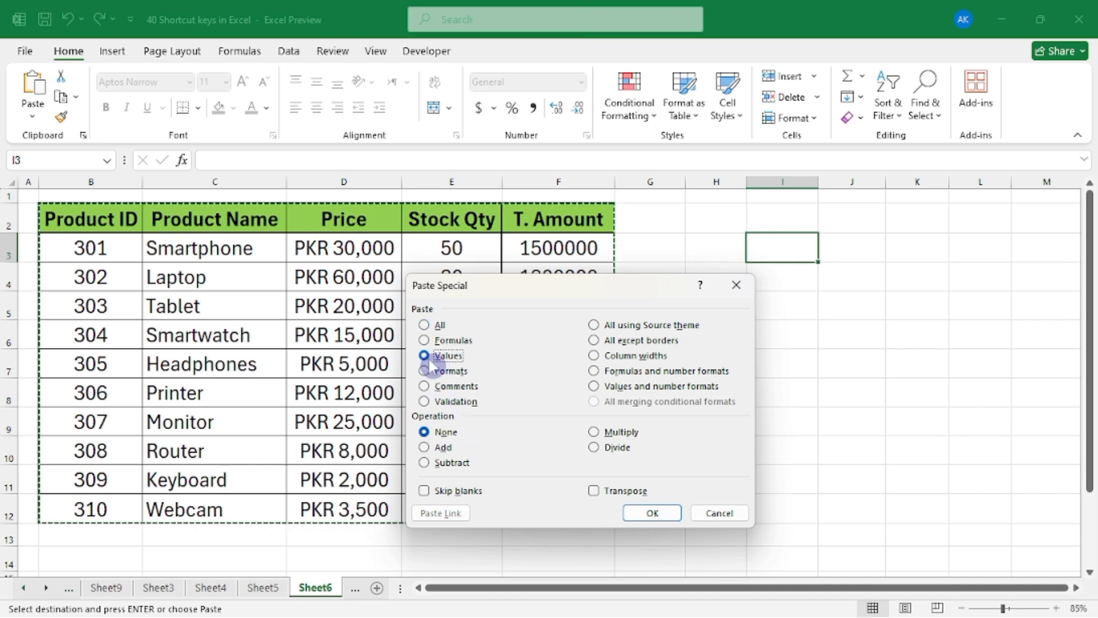
click(650, 516)
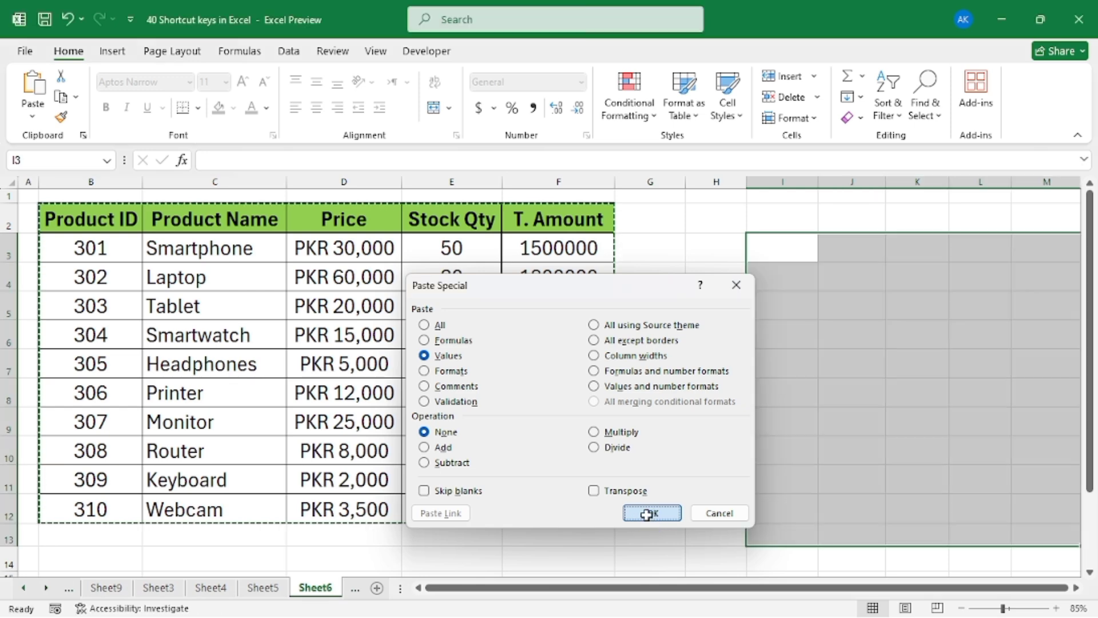
Check the pasted values in I3:M13 against the original product table, including the T. Amount value in M5
drag(744, 588, 784, 596)
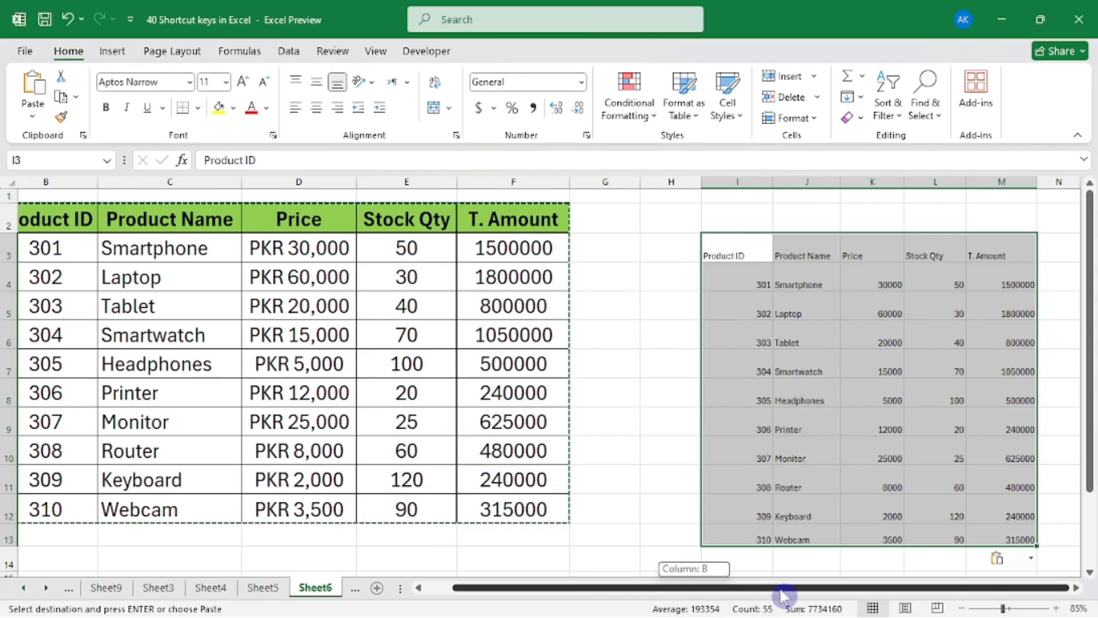
click(908, 366)
drag(730, 267, 990, 465)
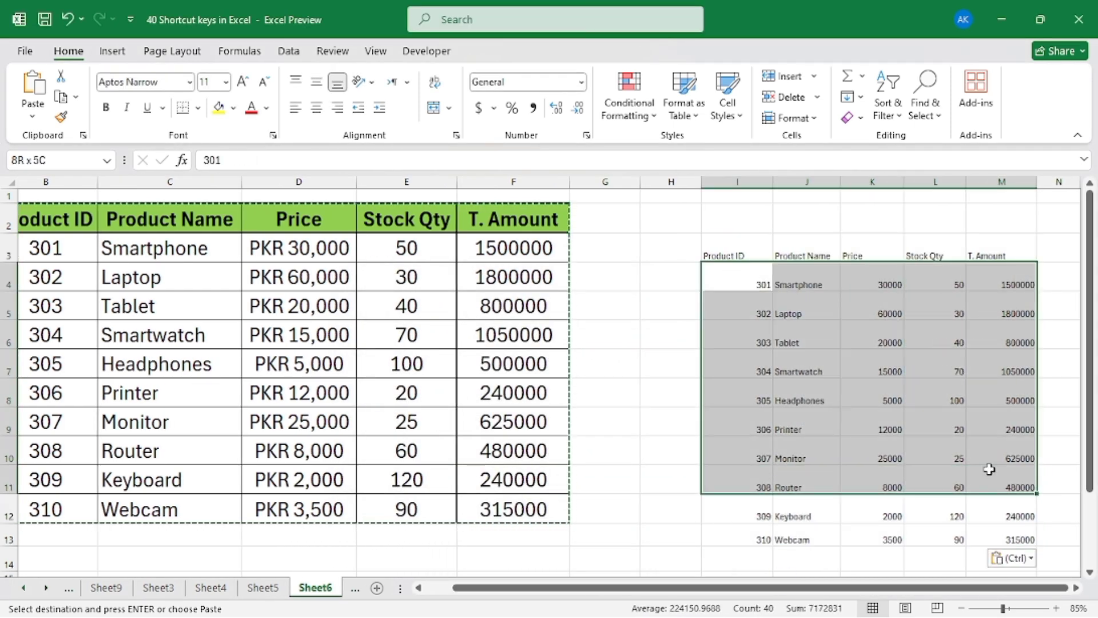
click(973, 311)
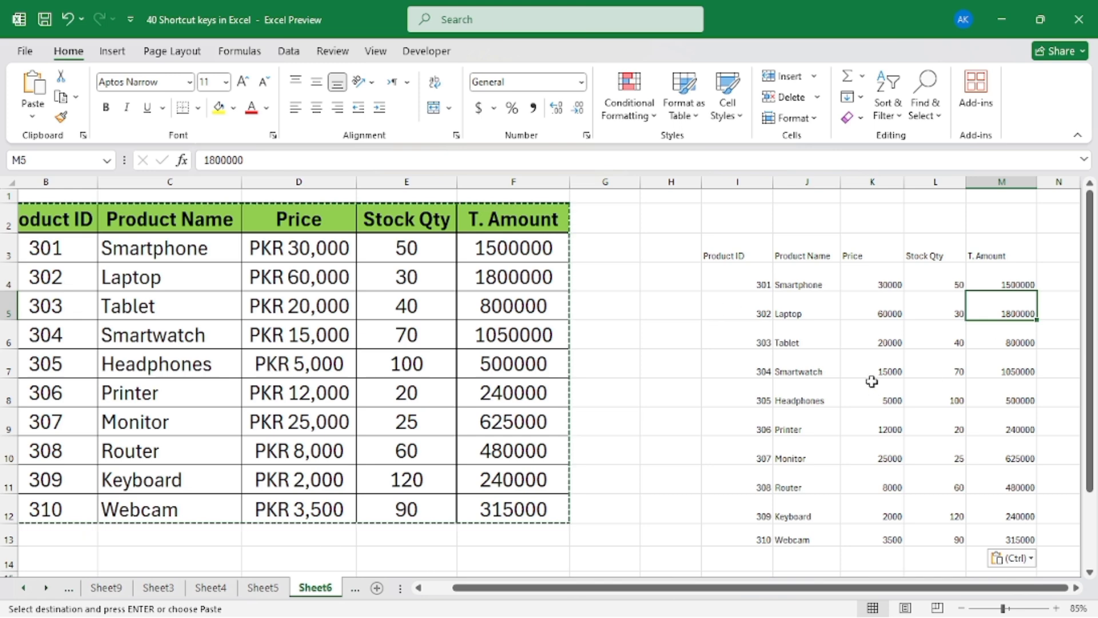
drag(737, 589, 689, 581)
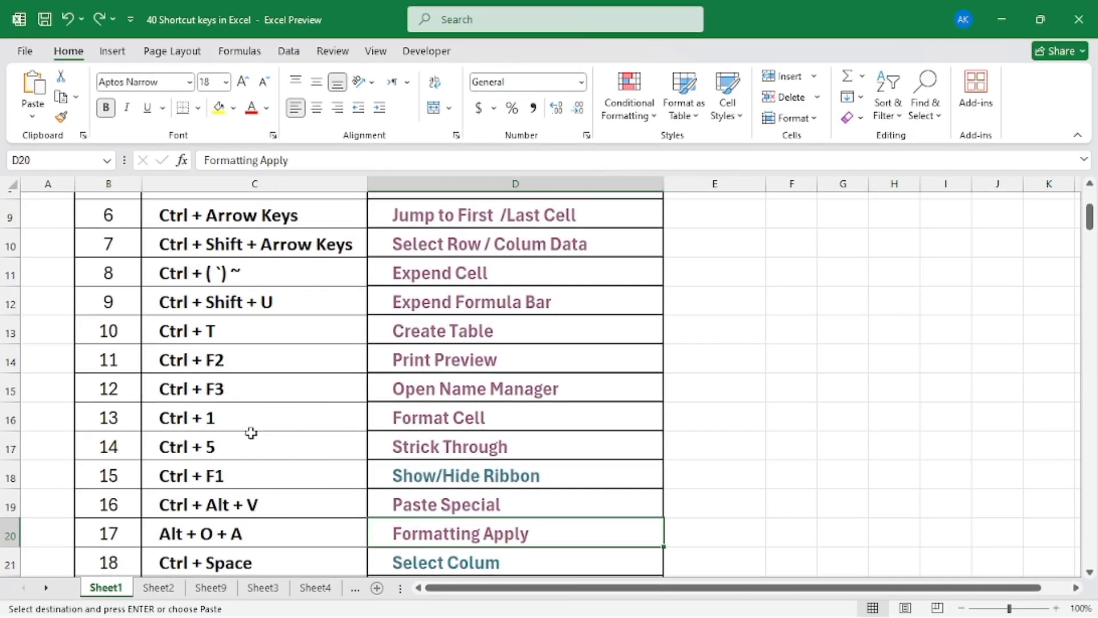
Open the Formatting Apply sample sheet from the shortcut list and look over its unformatted product table in B3:F13
scroll(242, 436, down, 1)
scroll(242, 436, down, 1)
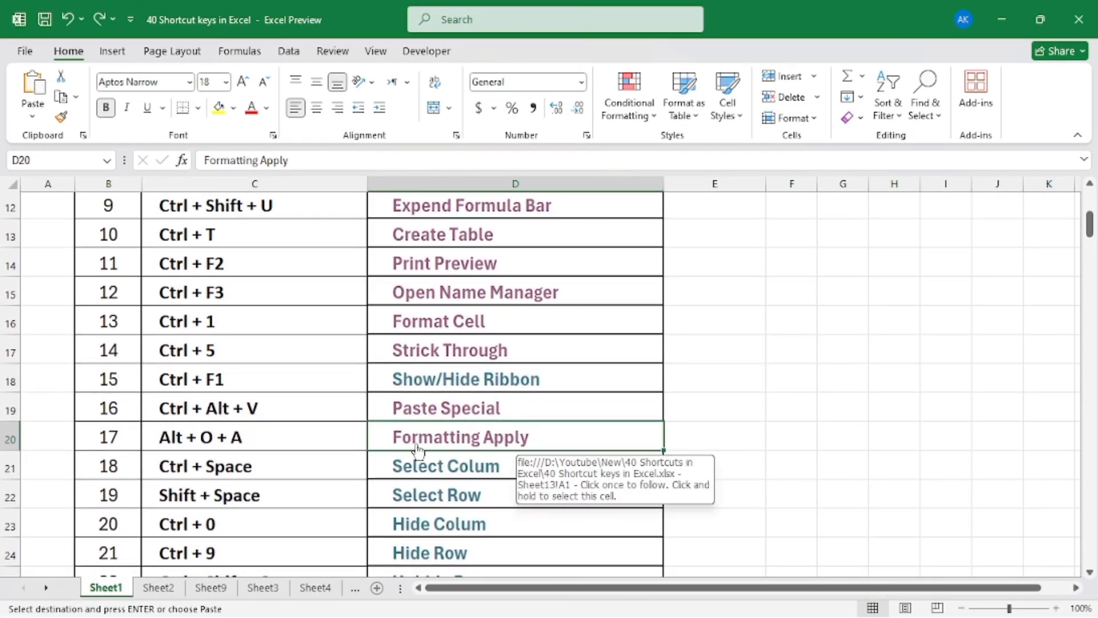
click(495, 451)
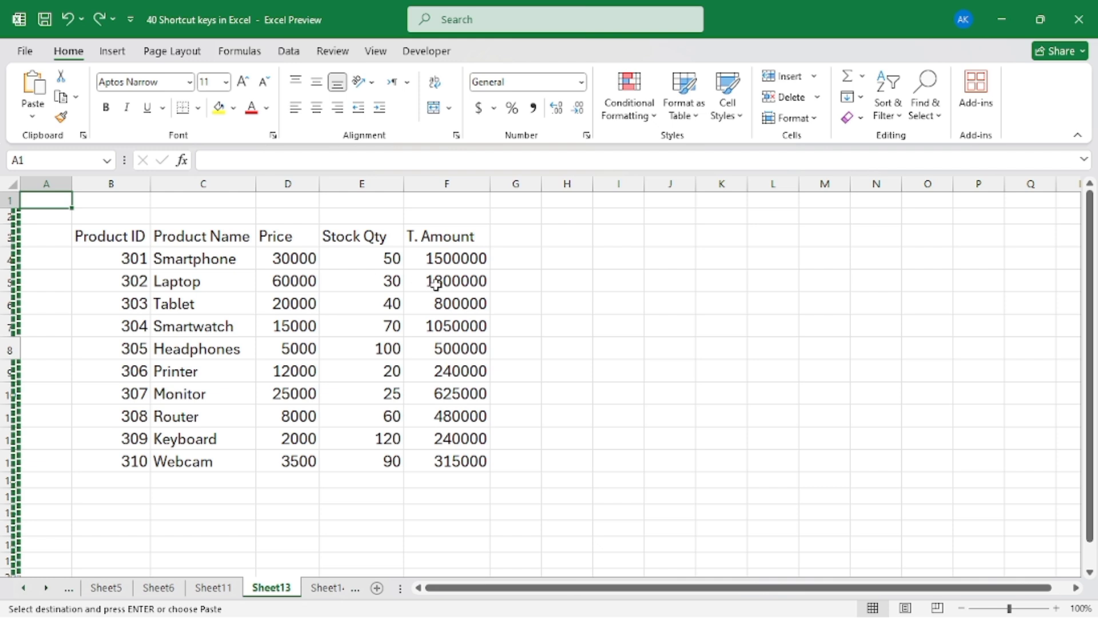
click(305, 324)
click(478, 306)
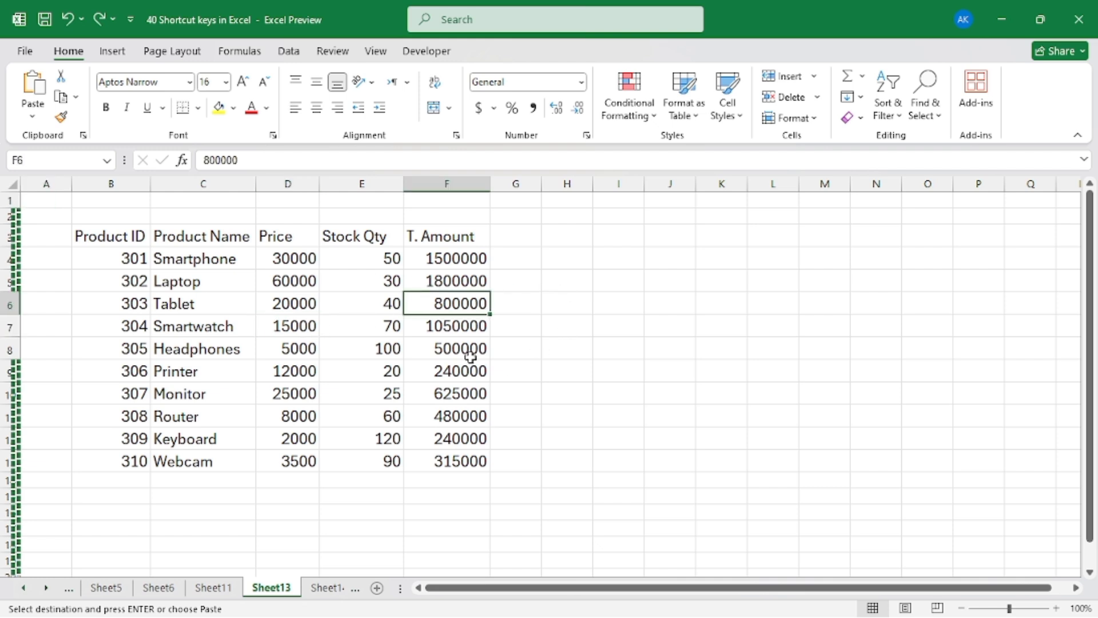
click(395, 260)
drag(113, 241, 412, 462)
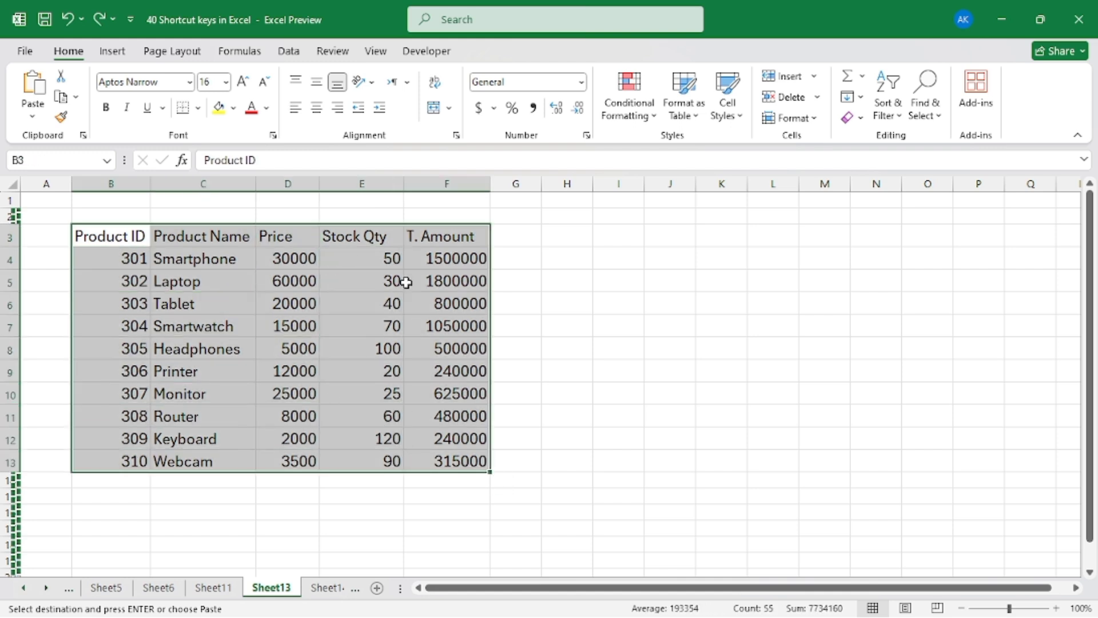
click(292, 310)
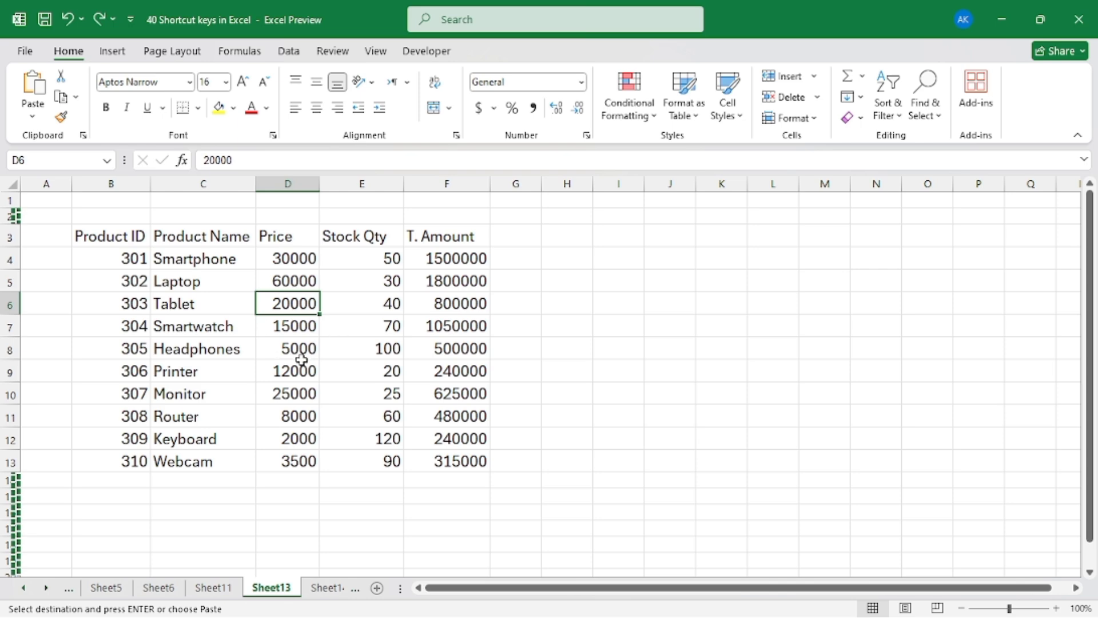
Apply the Colorful 1 AutoFormat design to the product table B3:F13
key(alt)
key(o)
key(a)
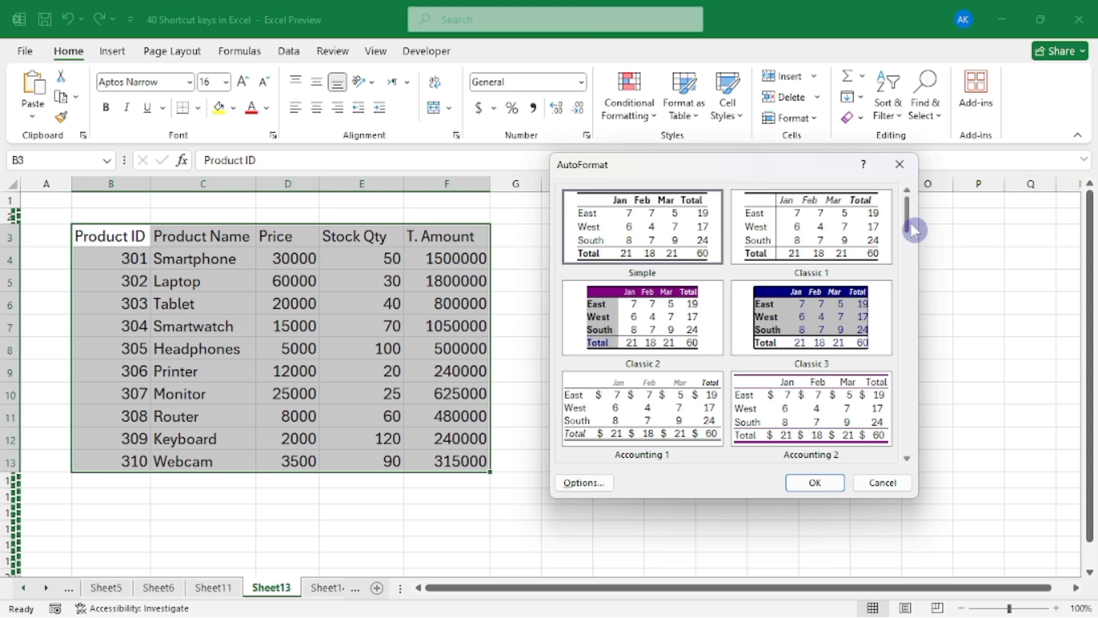
drag(909, 224, 909, 293)
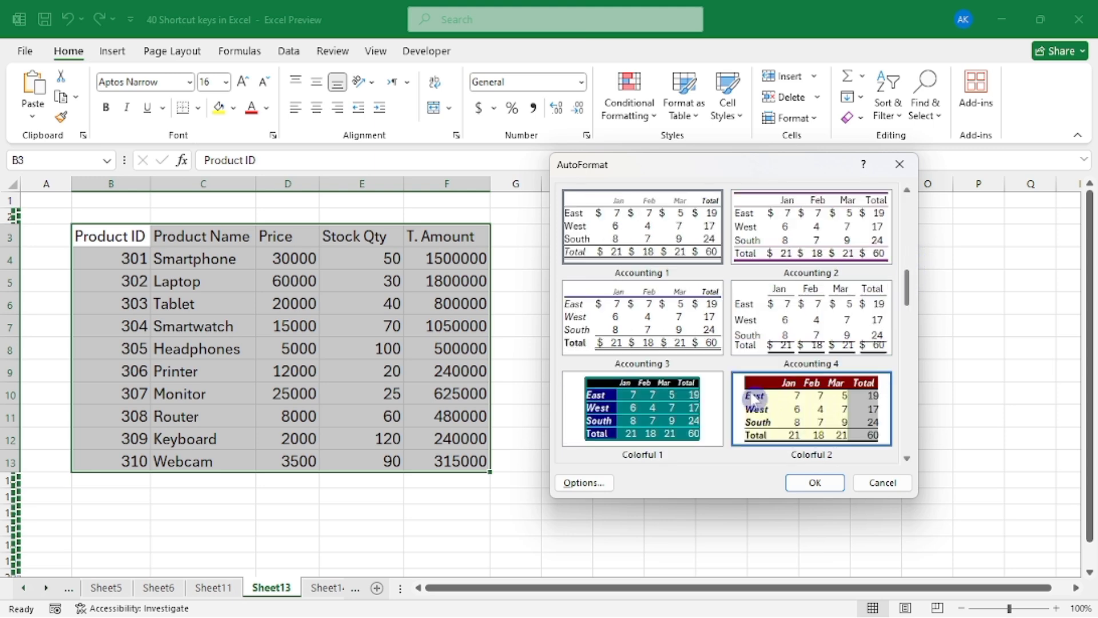
click(643, 410)
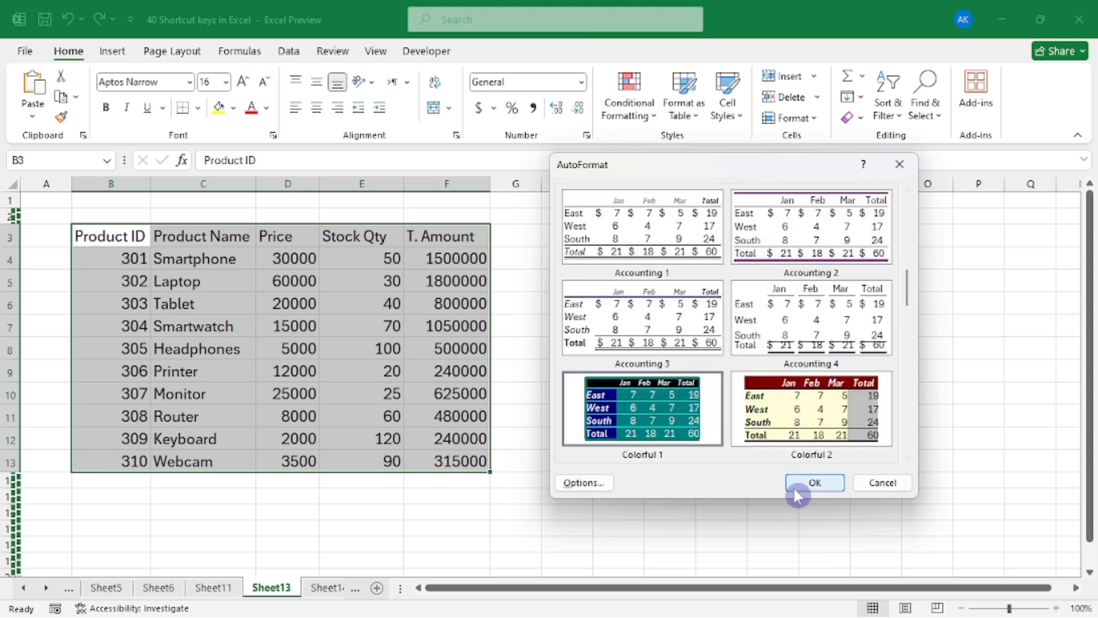
click(812, 486)
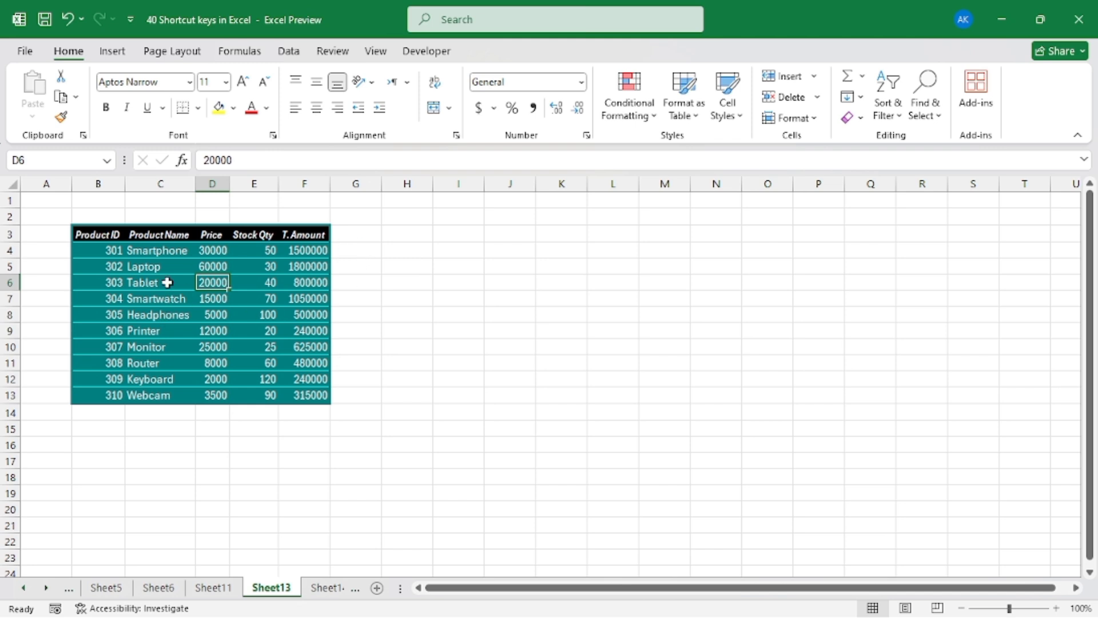
Autofit the Price column's width so that its numbers fit at the enlarged zoom
ctrl+scroll(160, 270, up, 3)
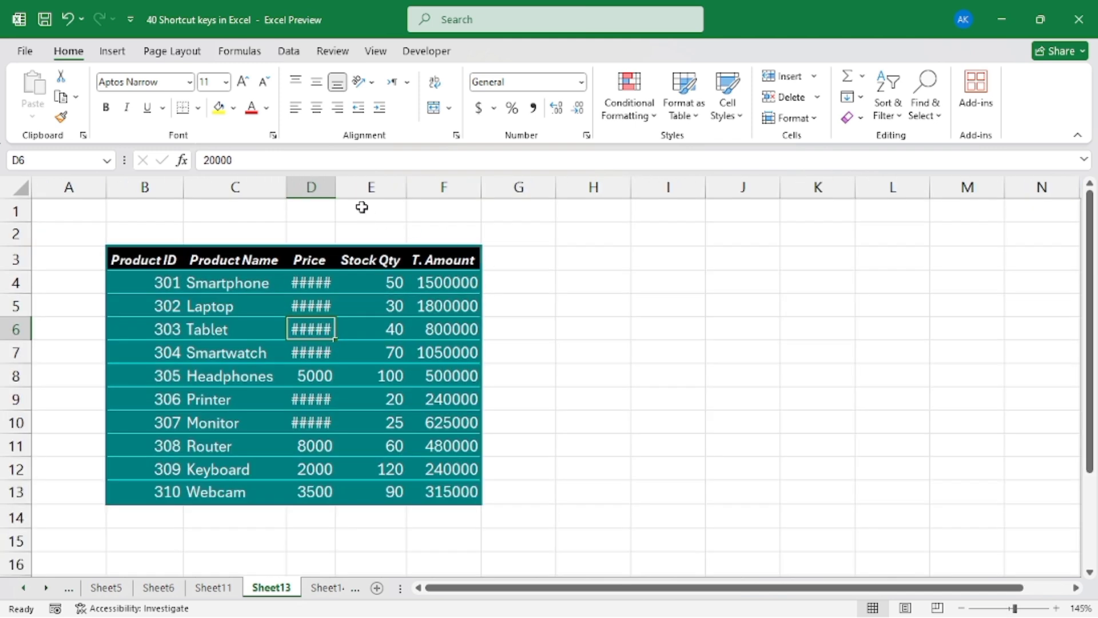
double_click(340, 184)
click(698, 343)
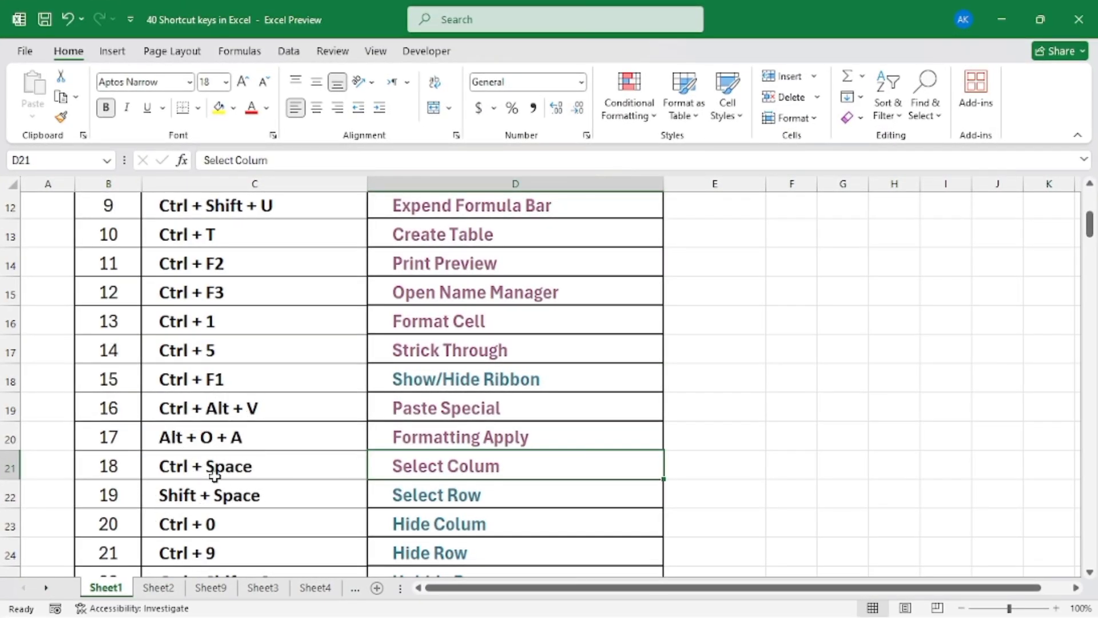
Open the Select Colum sample sheet from the shortcut list and select the entire Product Code column from cell F5
click(438, 466)
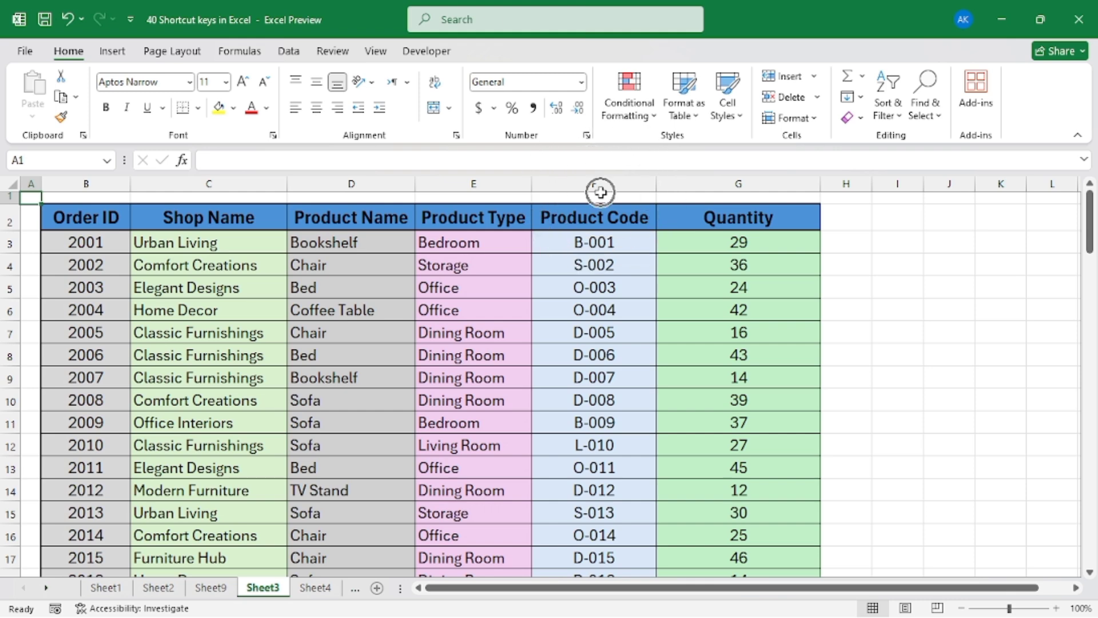
click(610, 351)
click(602, 283)
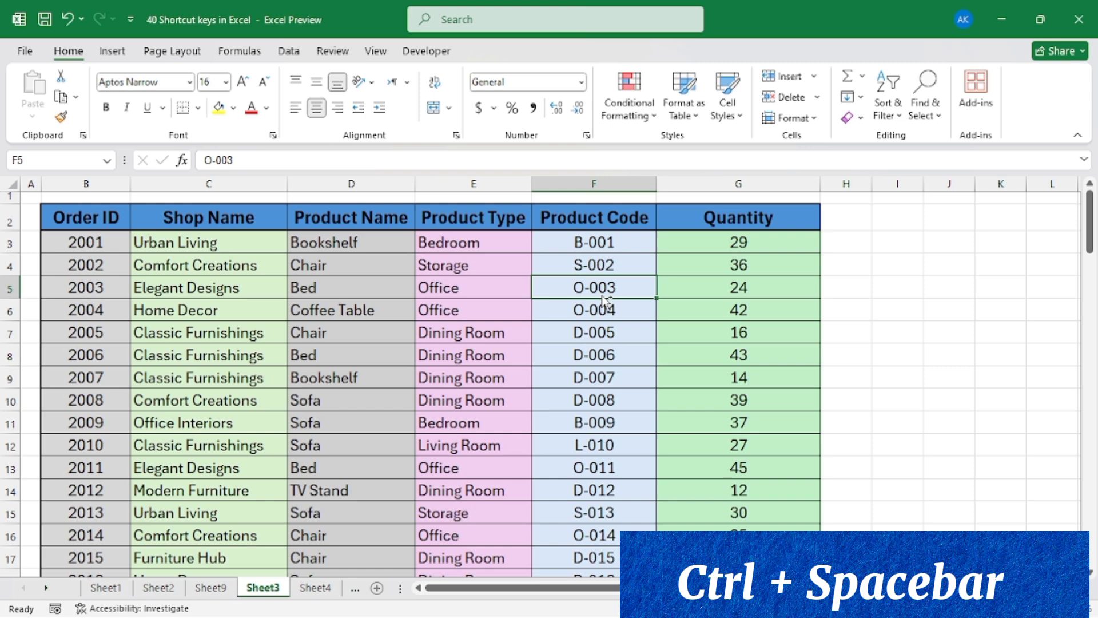
key(ctrl+space)
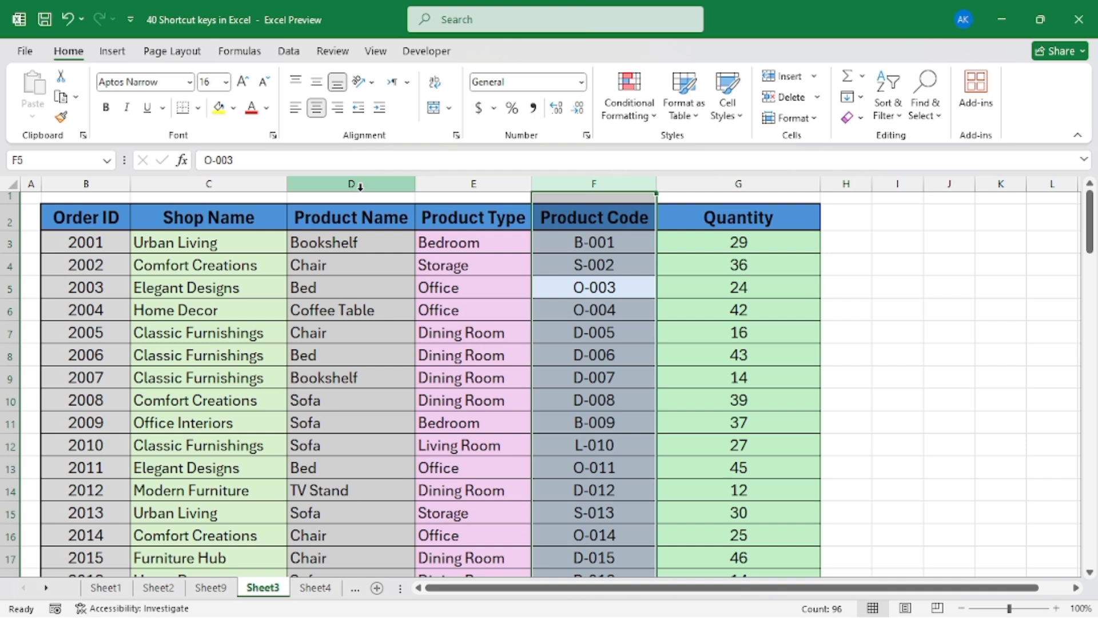
Move to cell D5, select the entire Product Name column, and clear the column selection
key(Left)
key(Left)
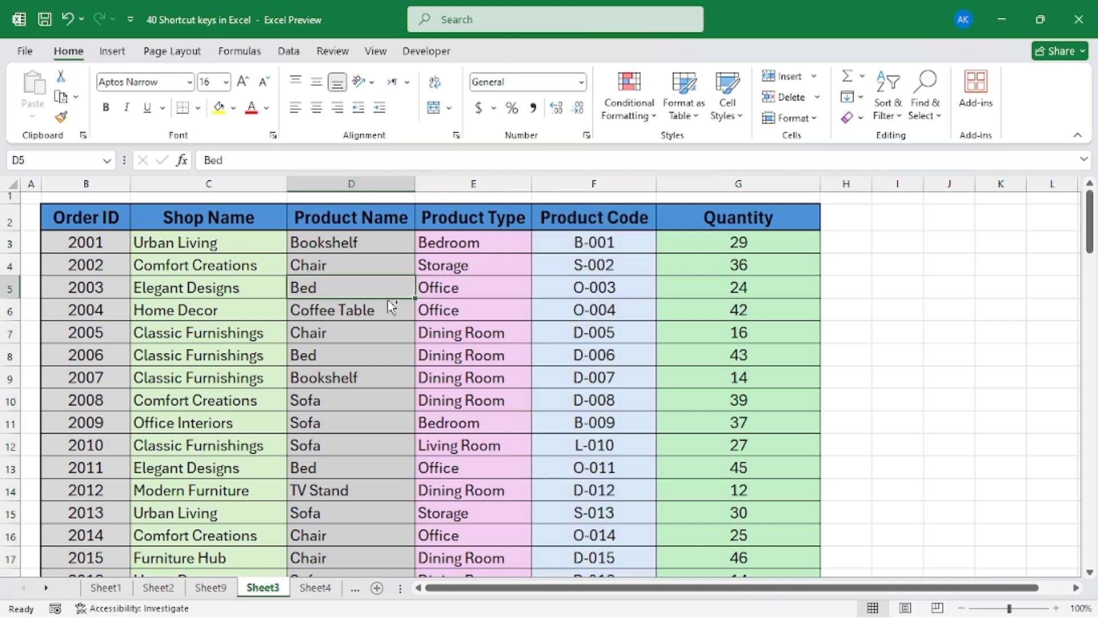
key(ctrl+space)
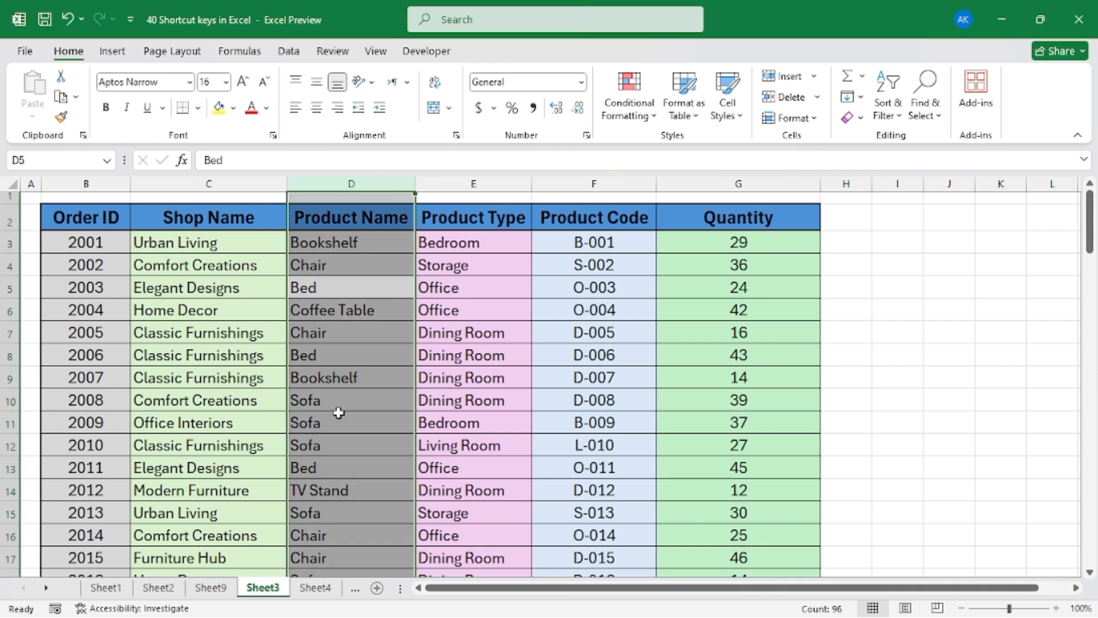
click(479, 333)
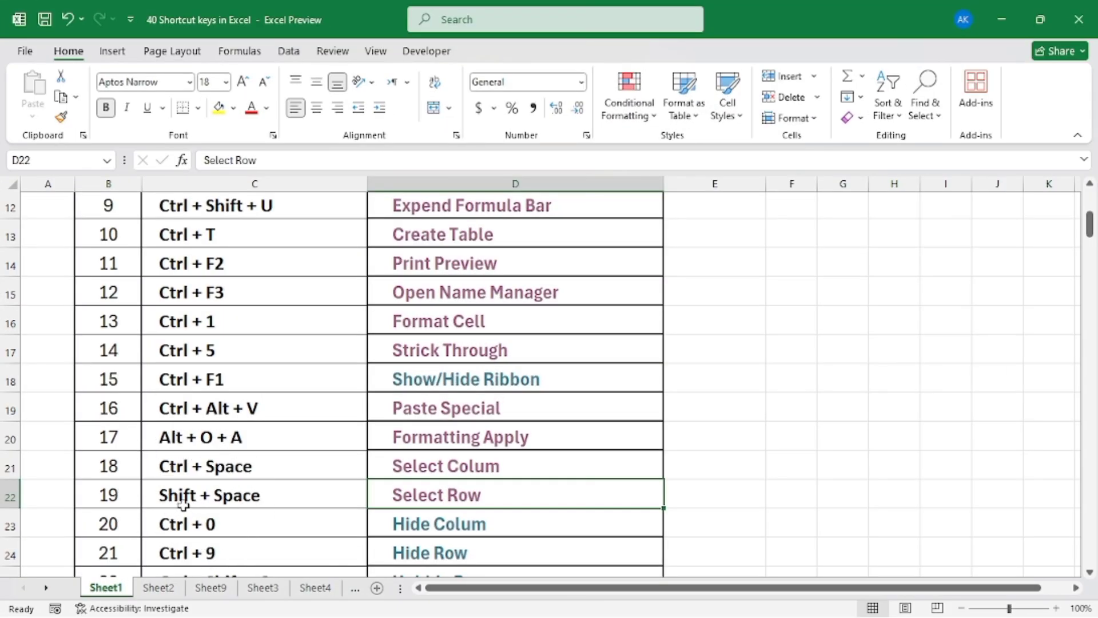
Open the Select Row sample sheet from the shortcut list and select entire row 5, first from C5 and again from D5
click(438, 498)
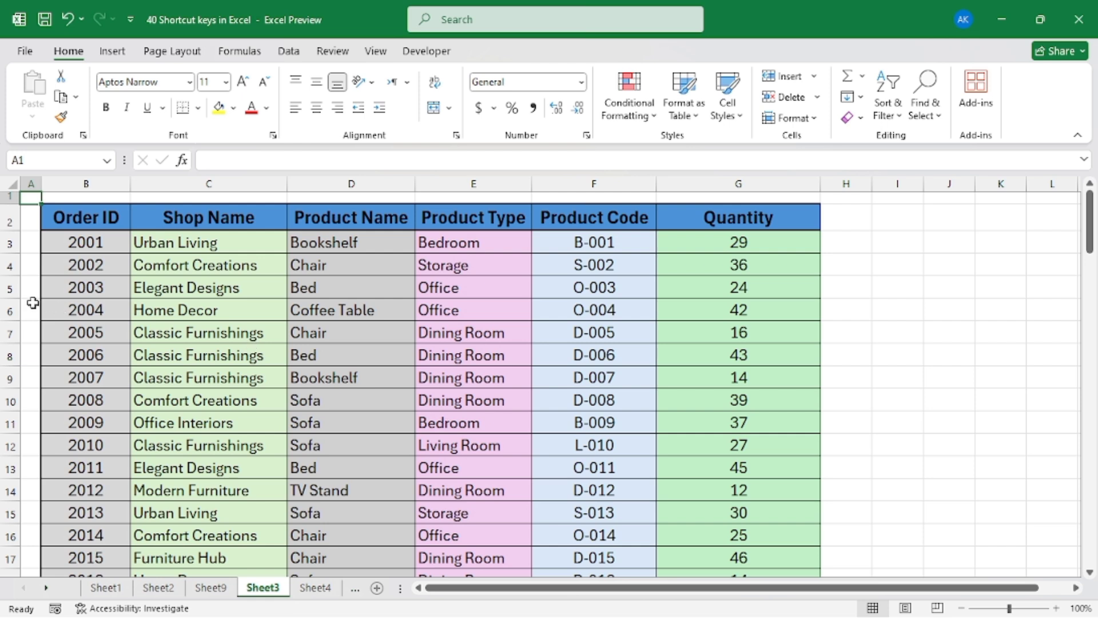
click(183, 290)
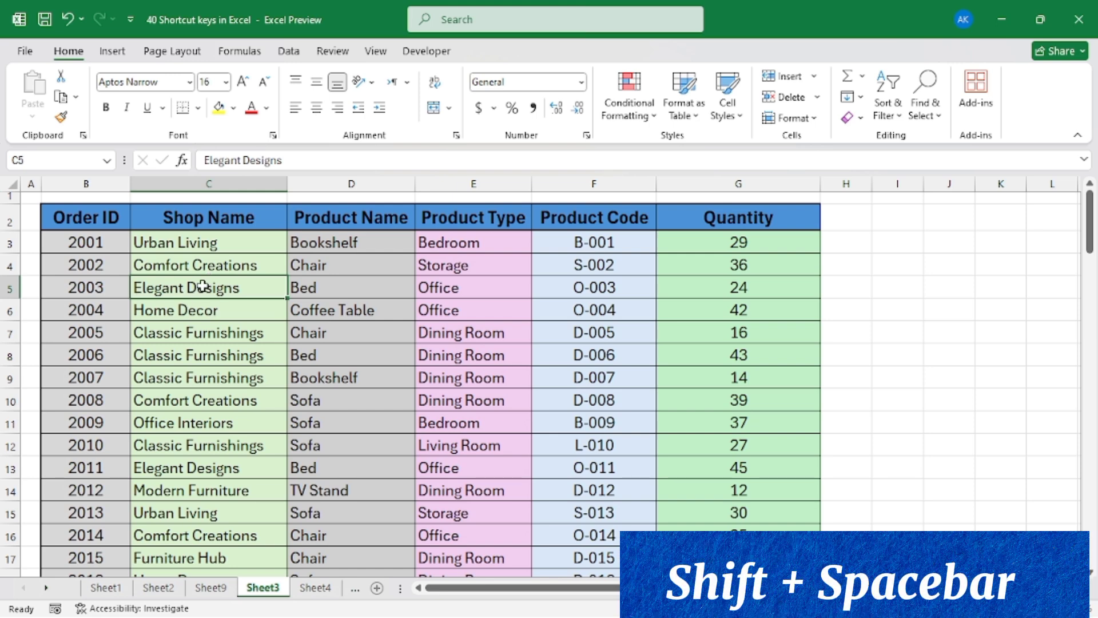
key(shift+space)
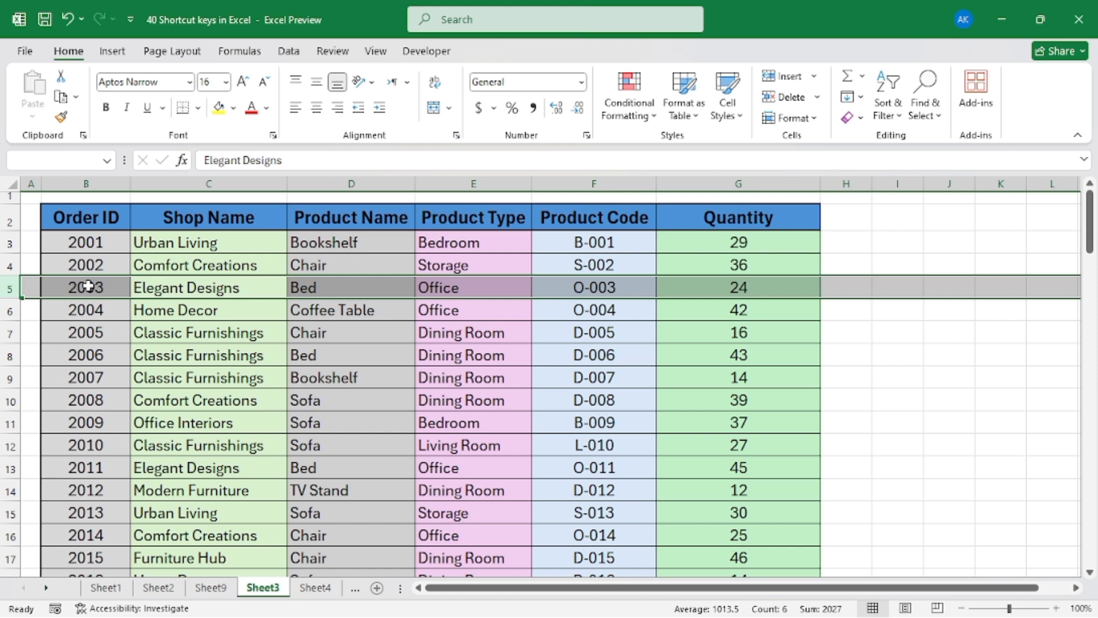
click(350, 292)
key(shift+space)
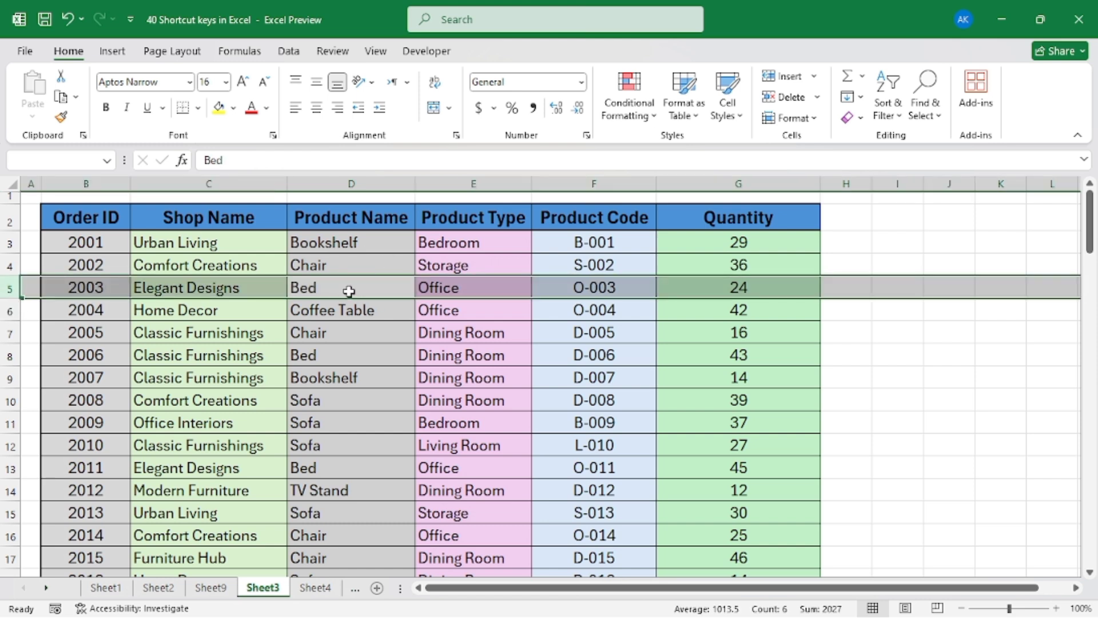
click(349, 292)
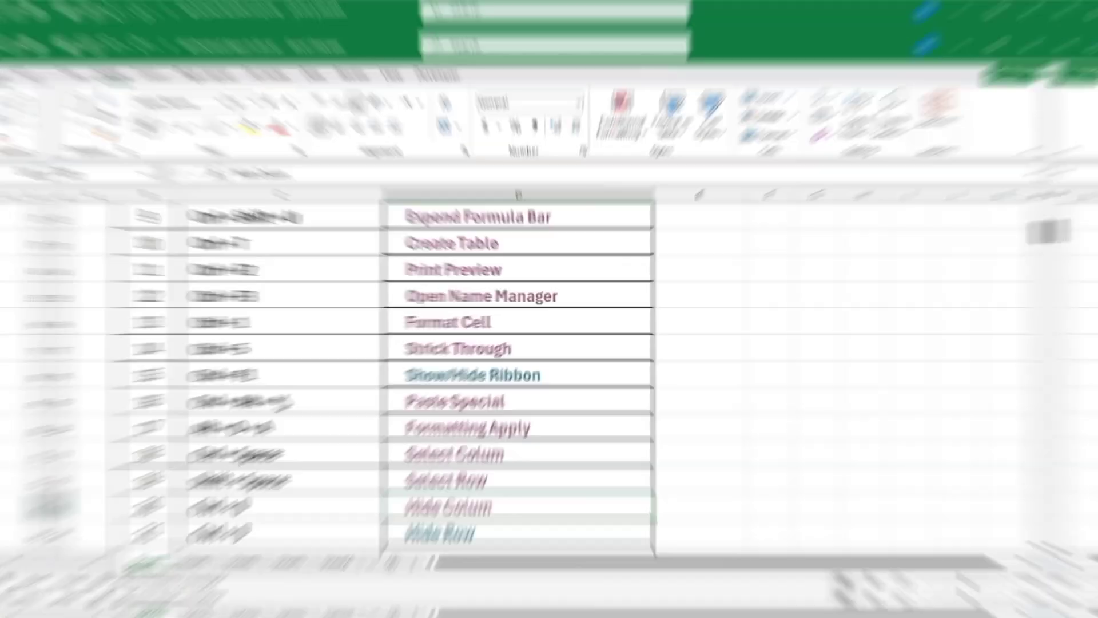
Open the Hide Colum sample sheet from the shortcut list and hide the Product Name column from cell D6
scroll(257, 415, down, 1)
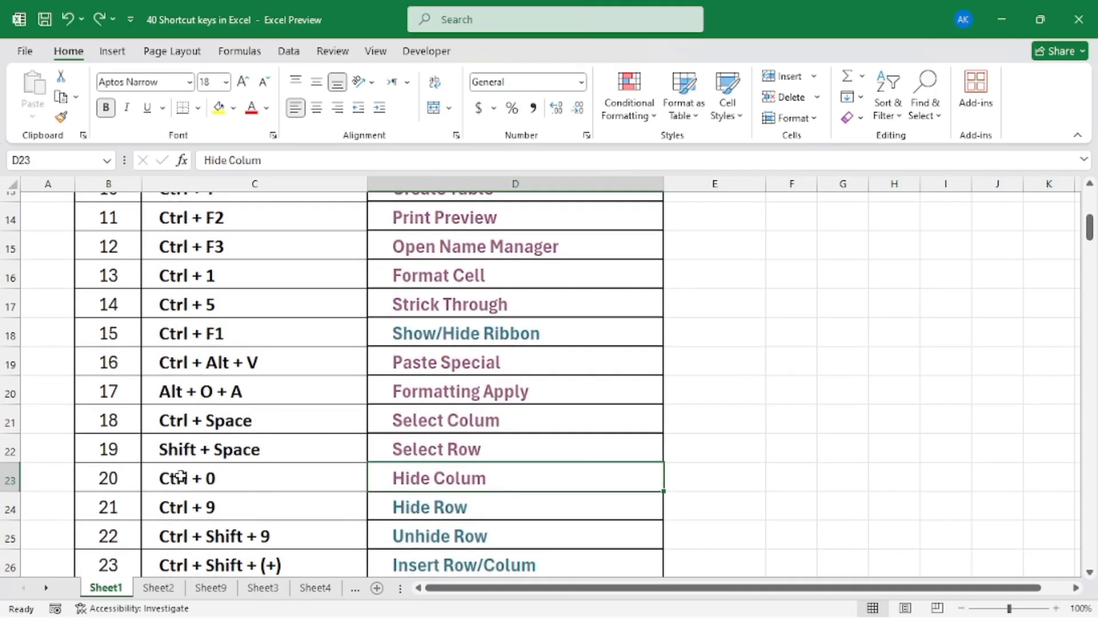
click(438, 480)
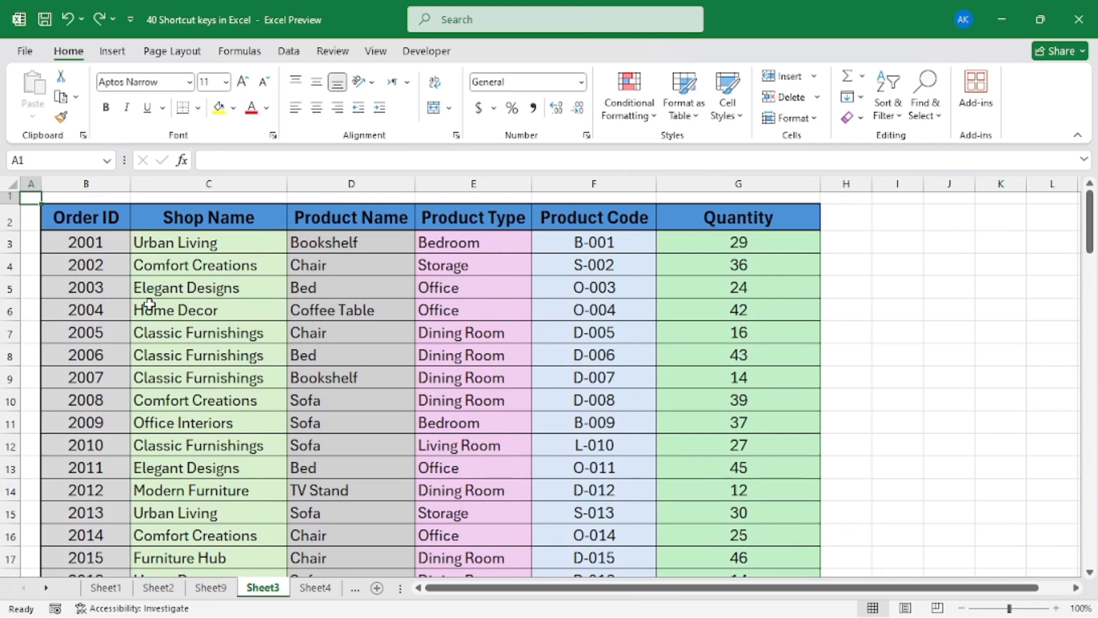
click(333, 384)
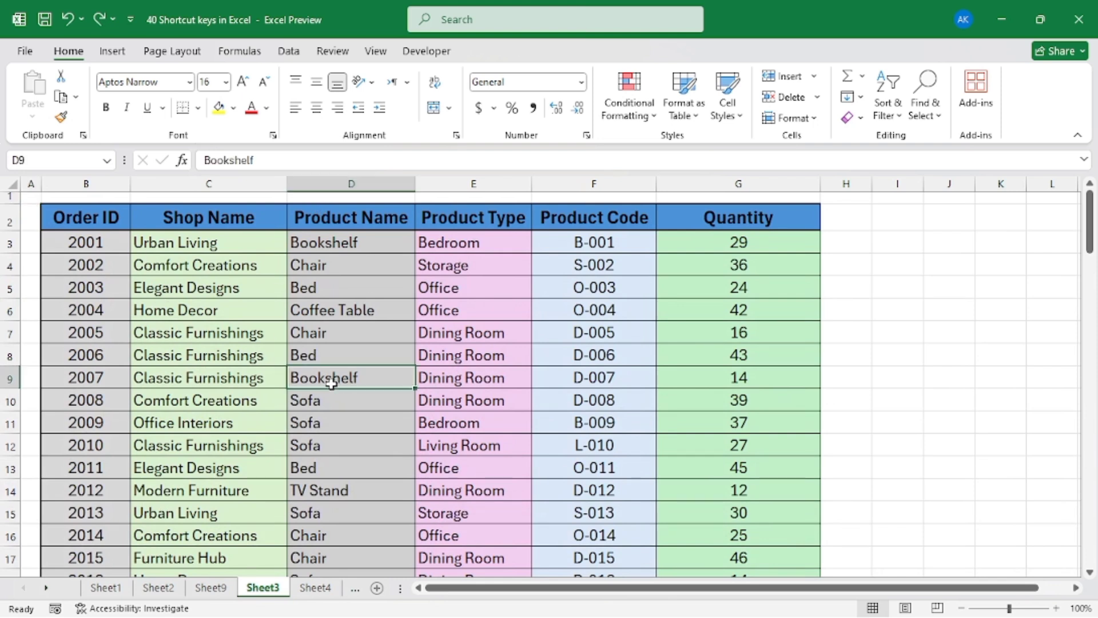
click(504, 332)
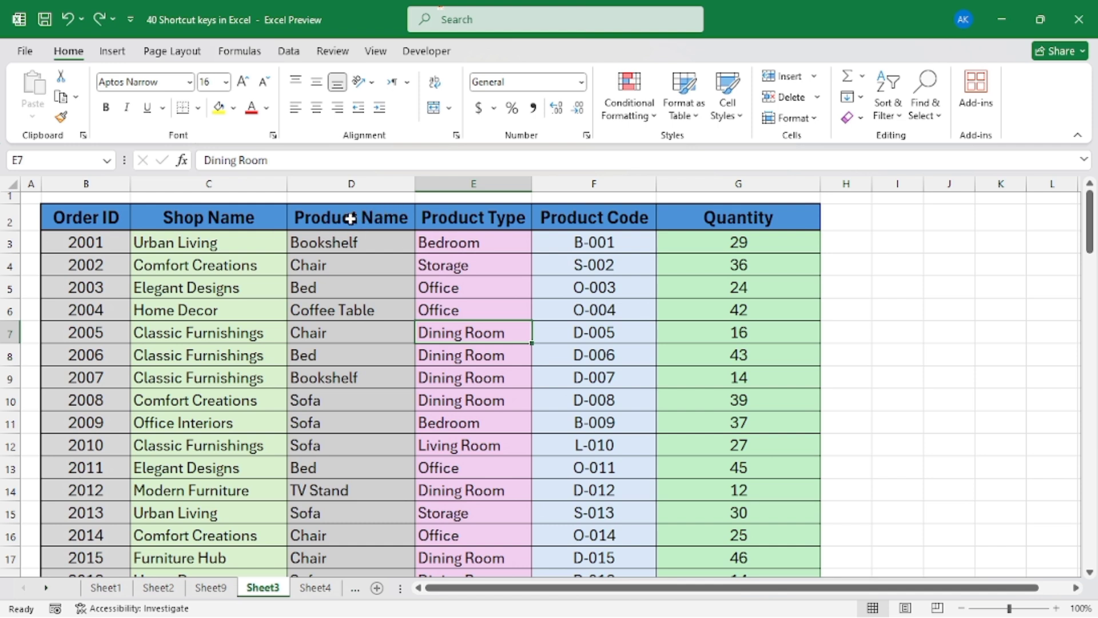
click(350, 309)
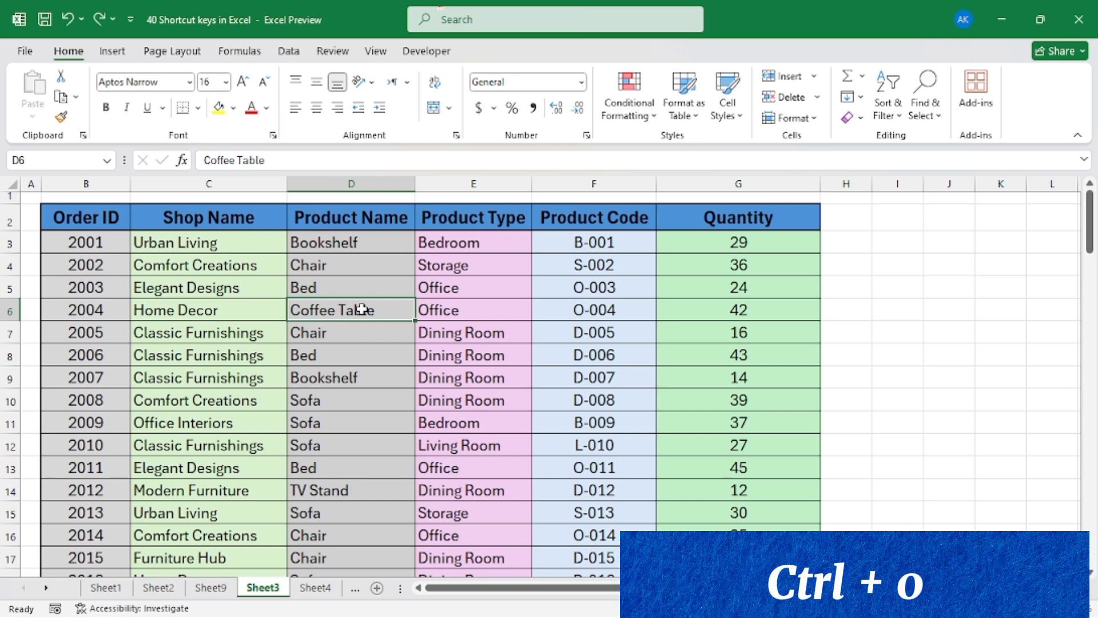
key(ctrl+0)
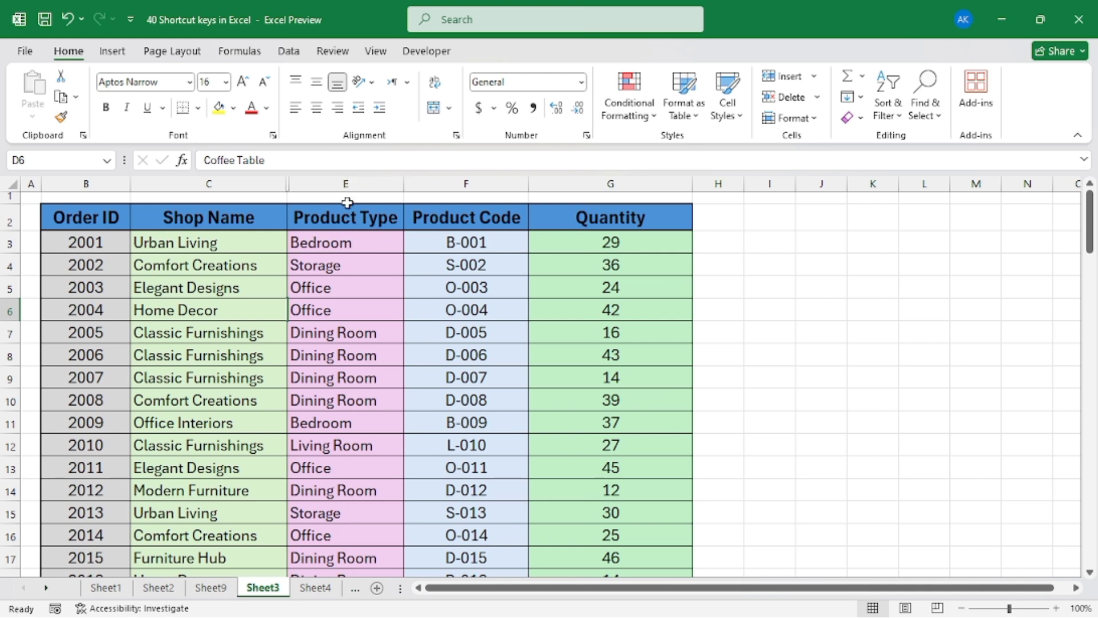
Hide the Product Type and Product Code columns, E and F, together
drag(346, 184, 527, 186)
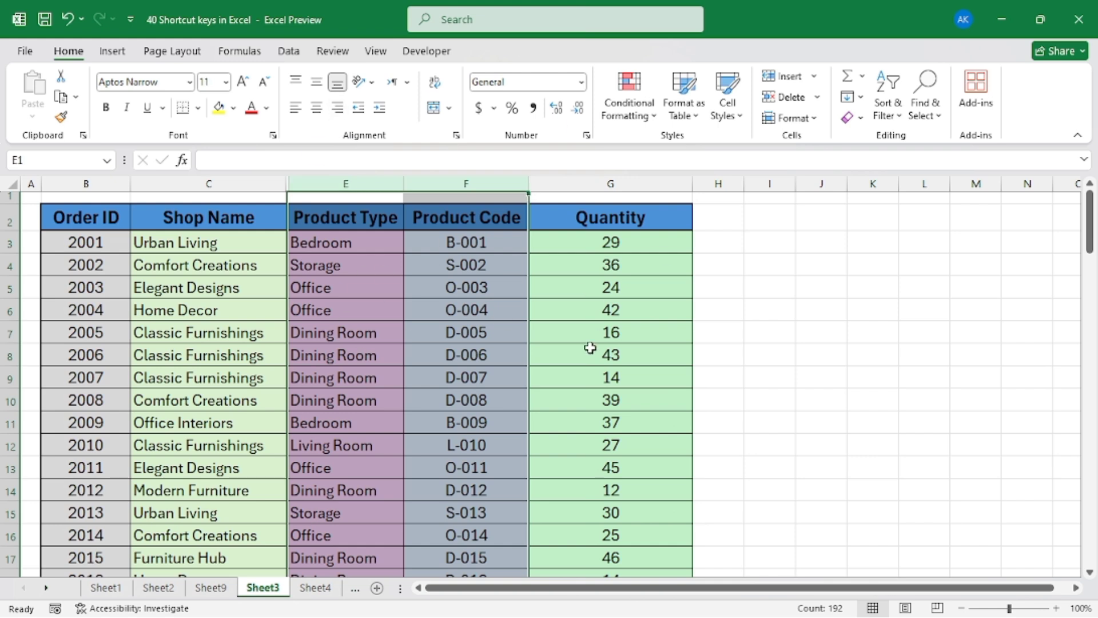
key(ctrl+0)
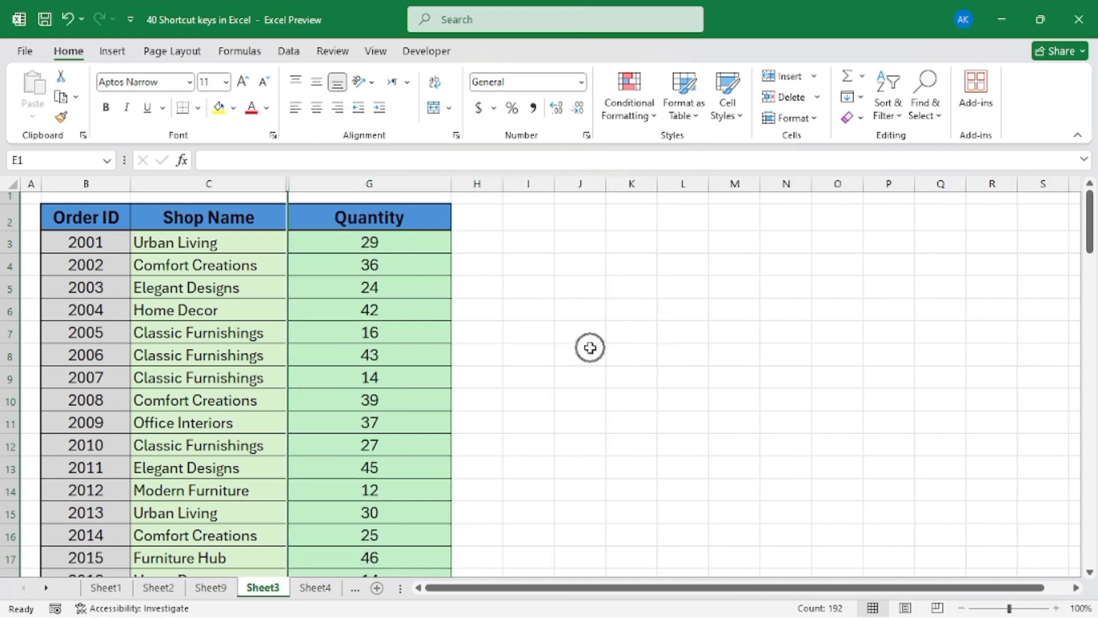
click(397, 338)
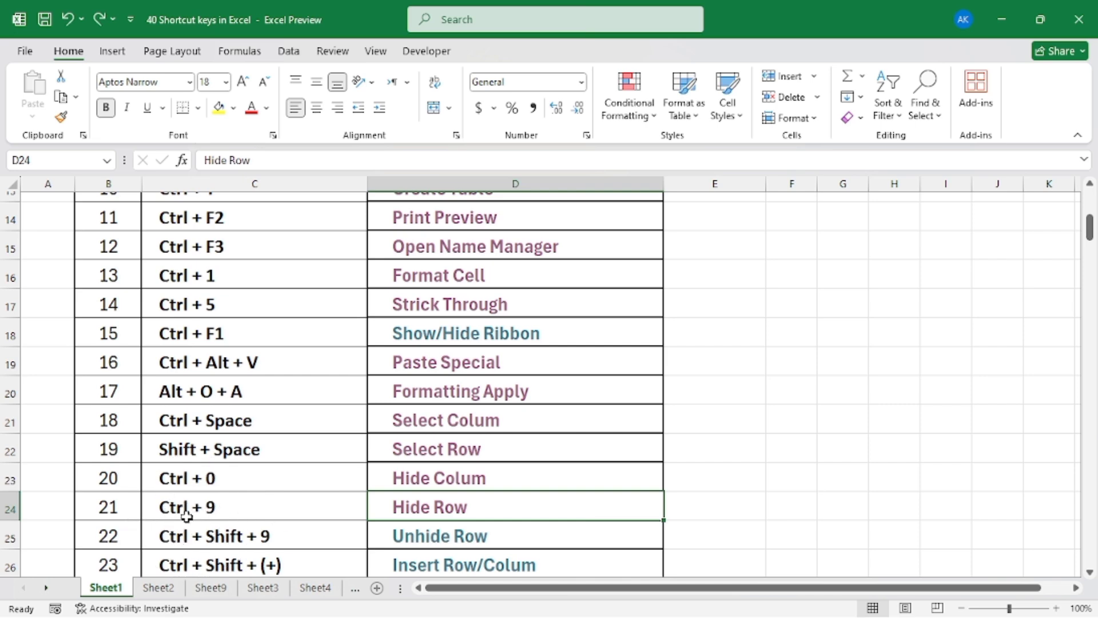
Open the Hide Row sample sheet from the shortcut list and hide row 5 from cell C5
click(430, 508)
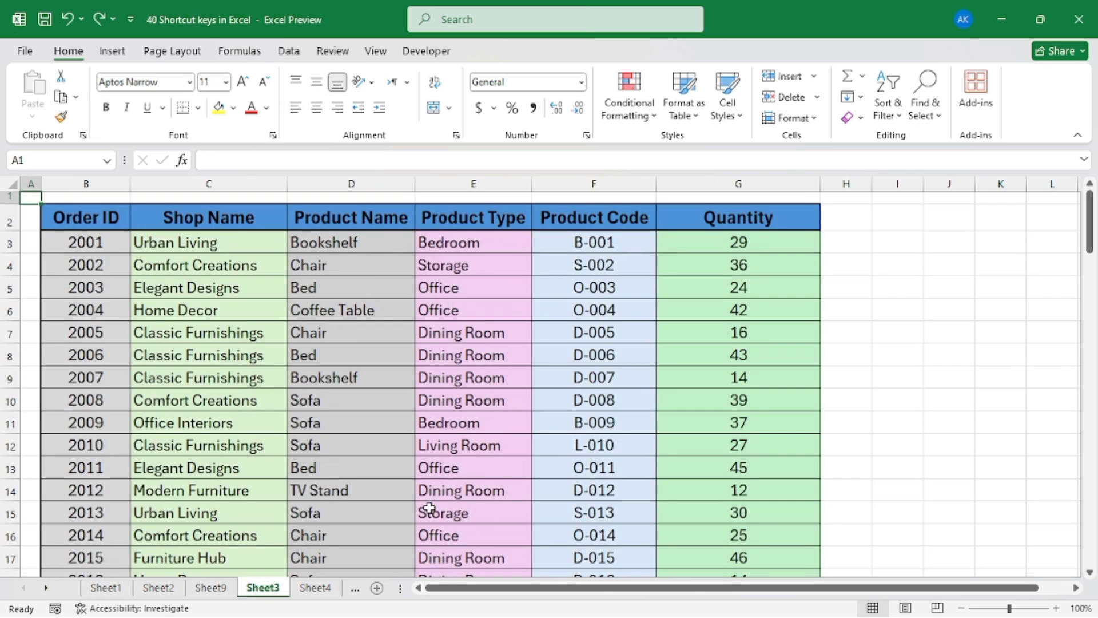
click(153, 314)
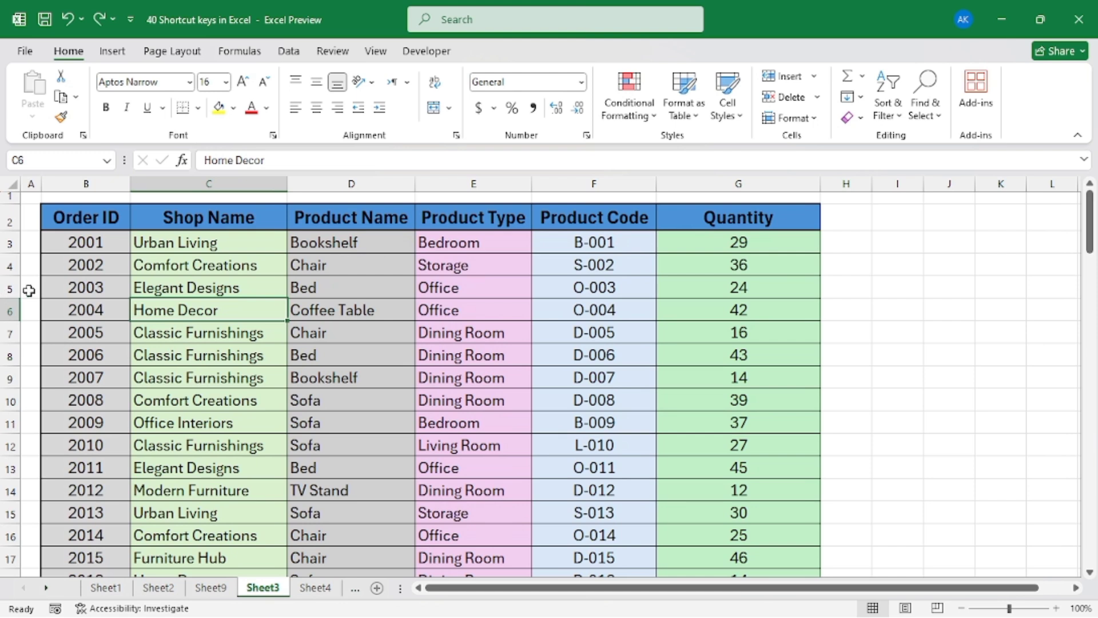
click(222, 288)
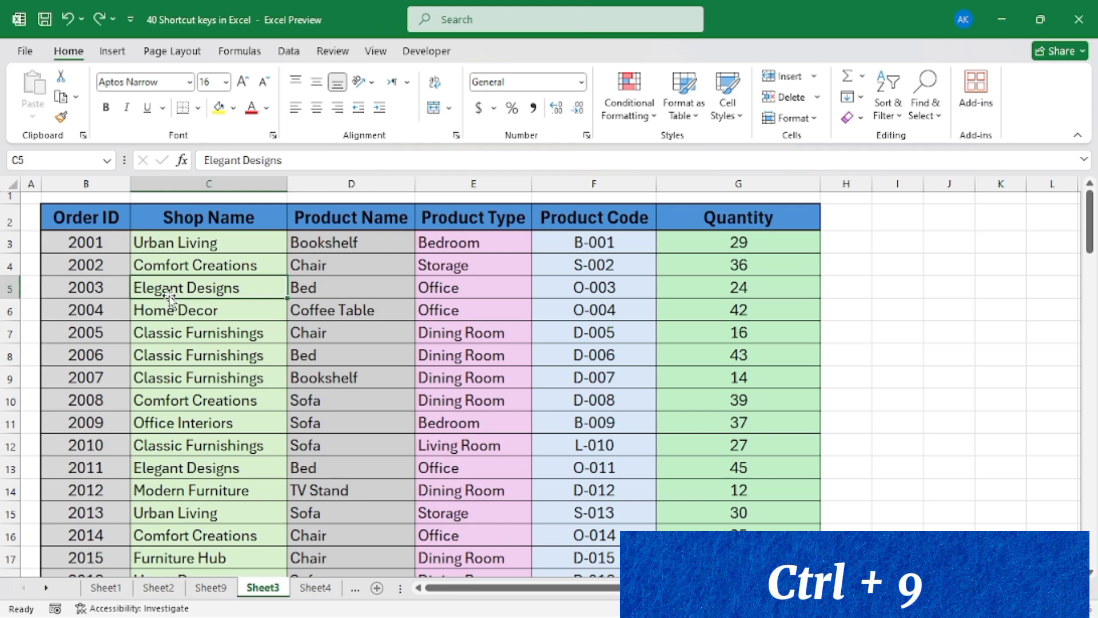
key(ctrl+9)
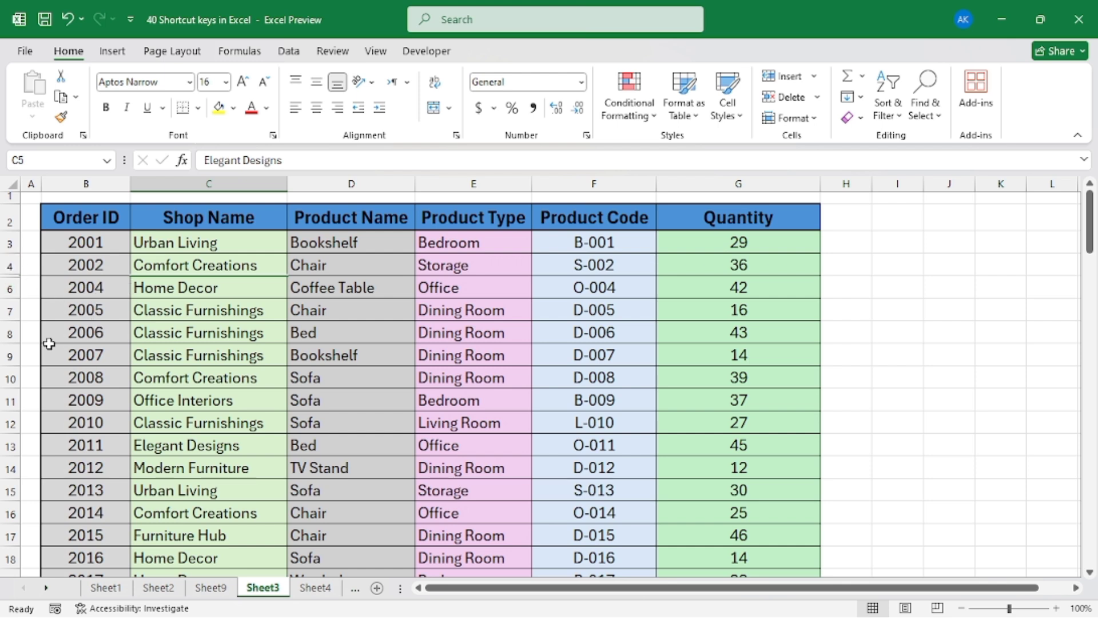
Hide rows 7 to 13 together and clear the row selection
drag(10, 312, 11, 450)
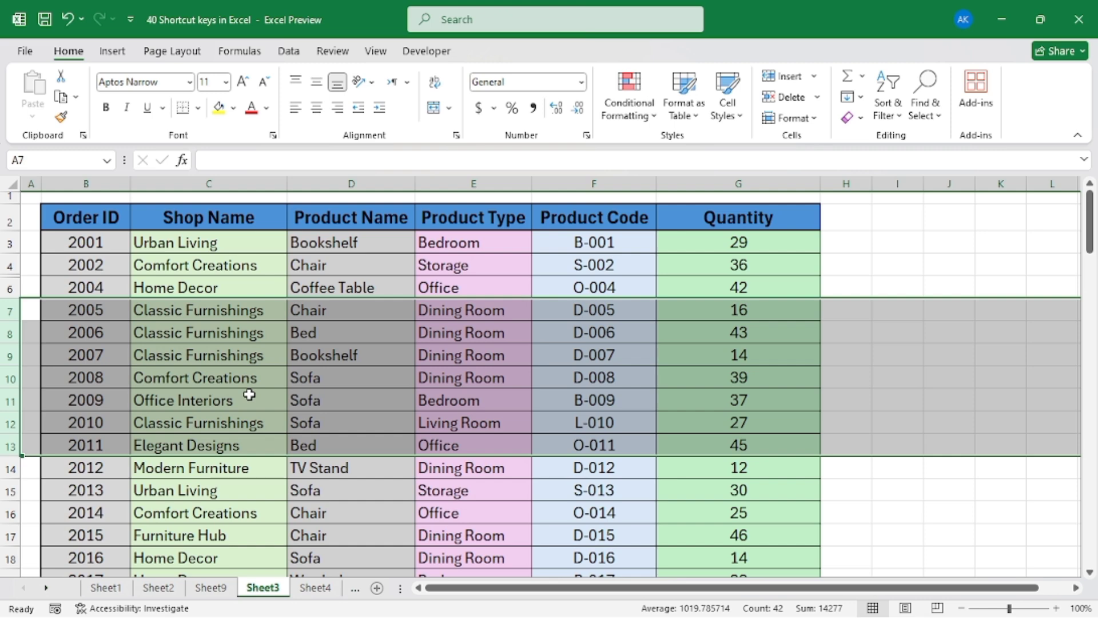
key(ctrl+9)
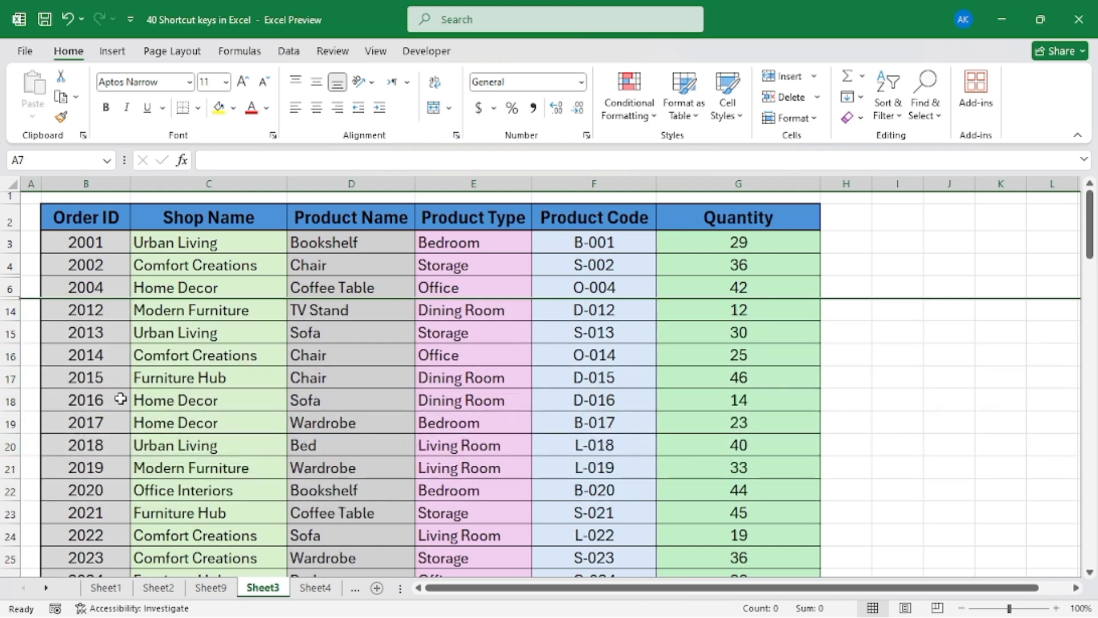
click(242, 324)
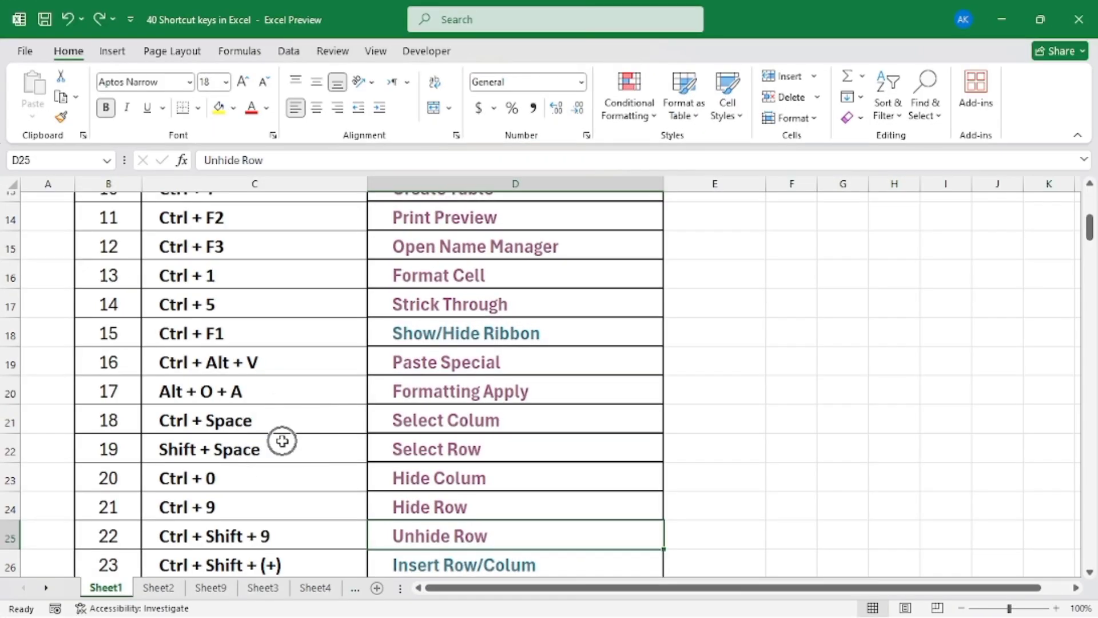
Open the Unhide Row sample sheet from the shortcut list and unhide all hidden rows between rows 4 and 18
scroll(282, 441, down, 1)
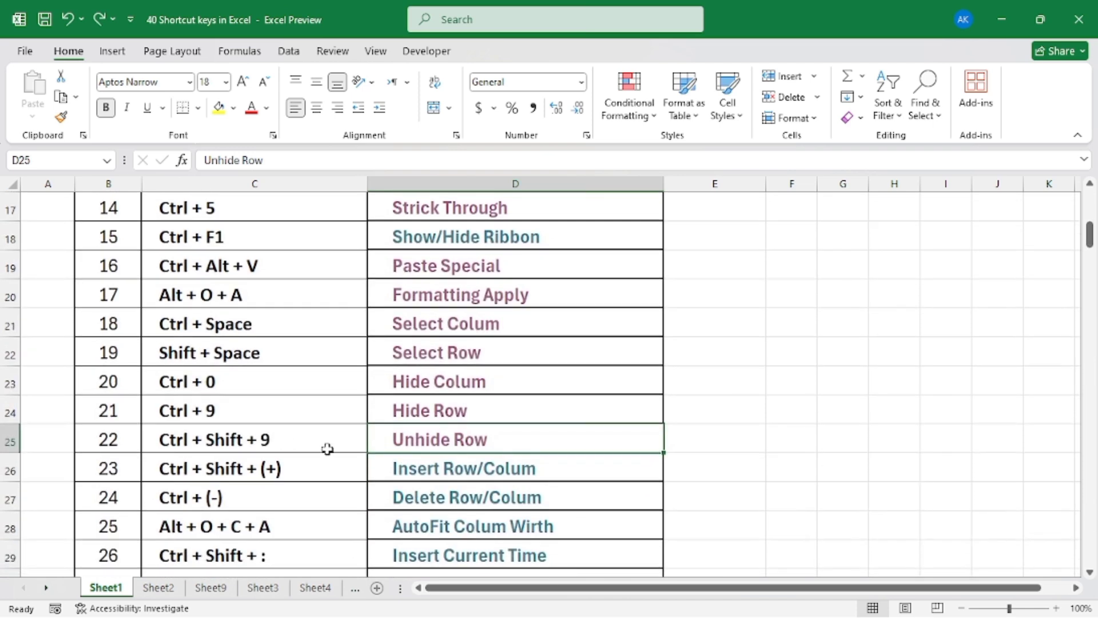
click(451, 444)
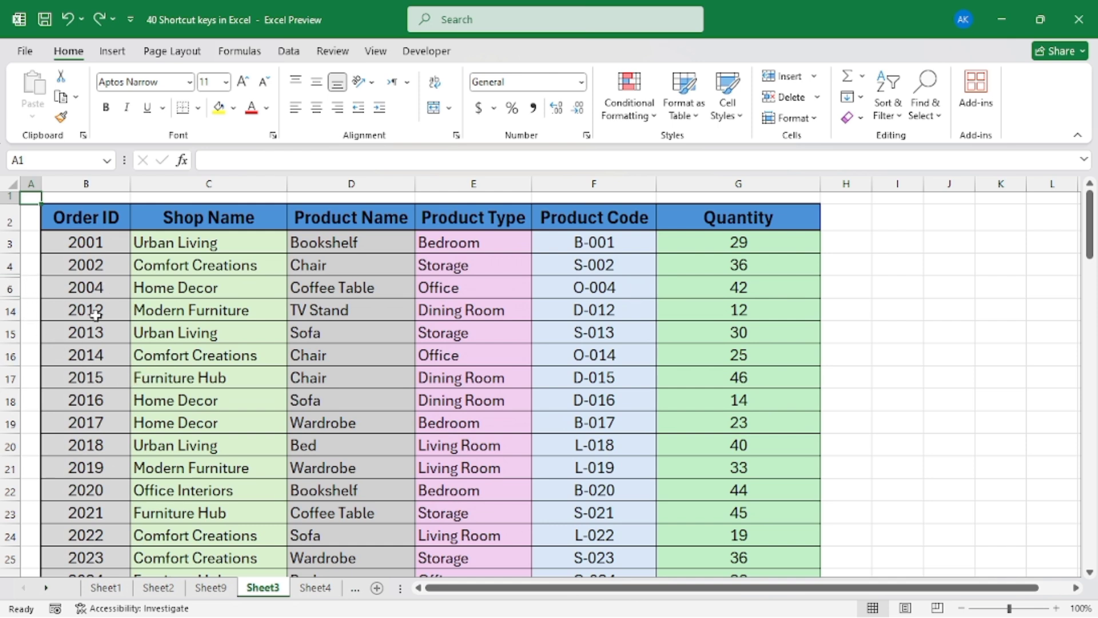
drag(11, 265, 17, 401)
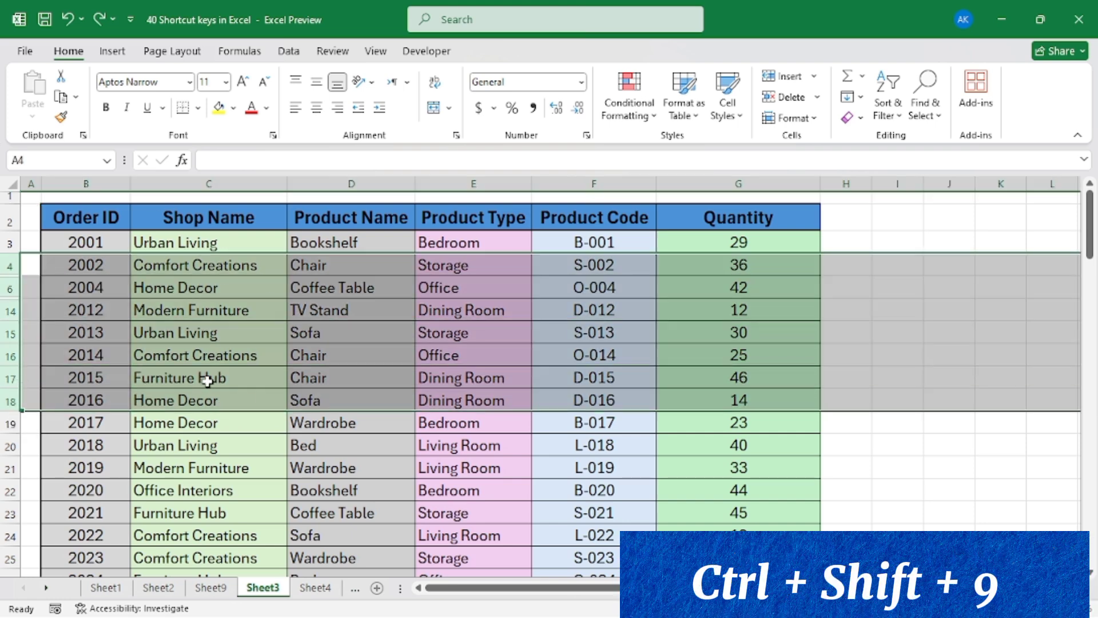
key(ctrl+shift+9)
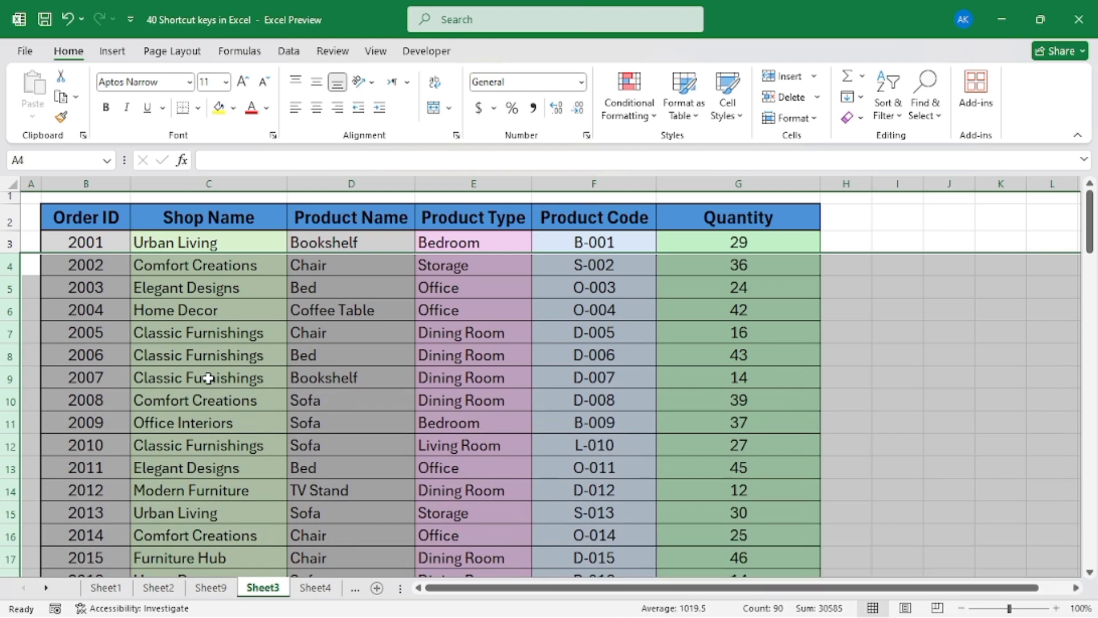
scroll(197, 354, down, 2)
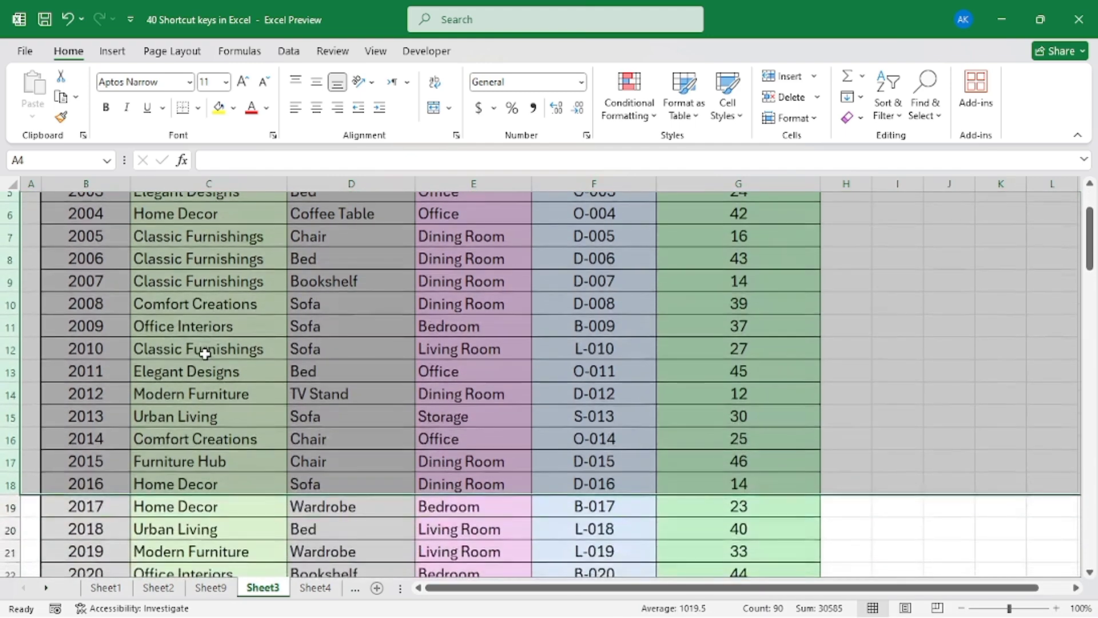
scroll(6, 286, up, 1)
scroll(367, 324, up, 1)
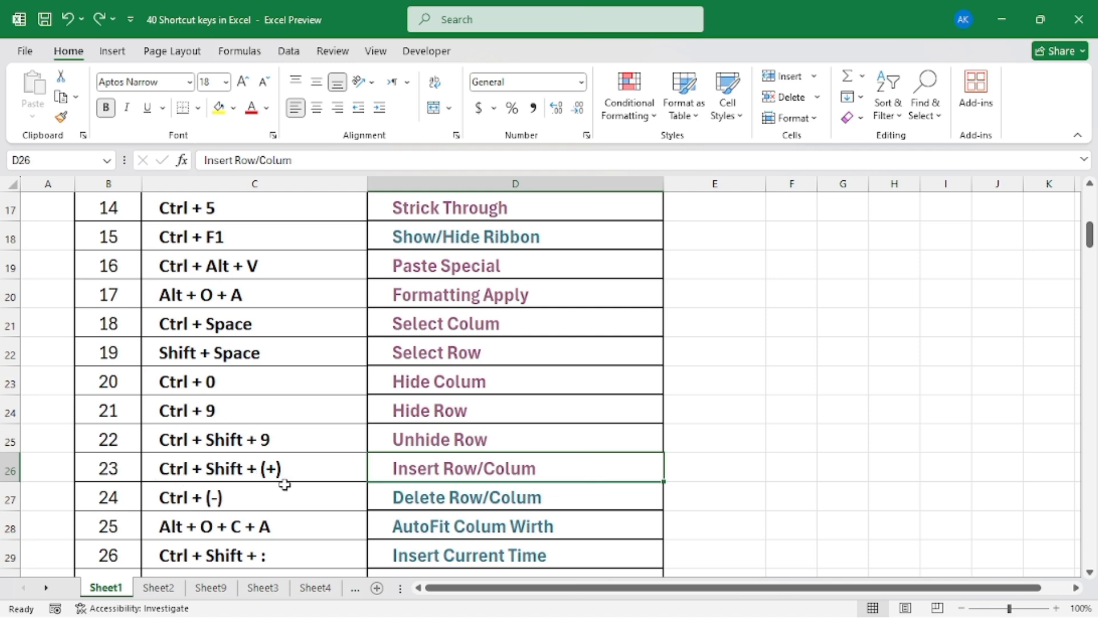
Open the Insert Row/Colum sample sheet from the shortcut list and insert an entire row at cell C5
click(456, 480)
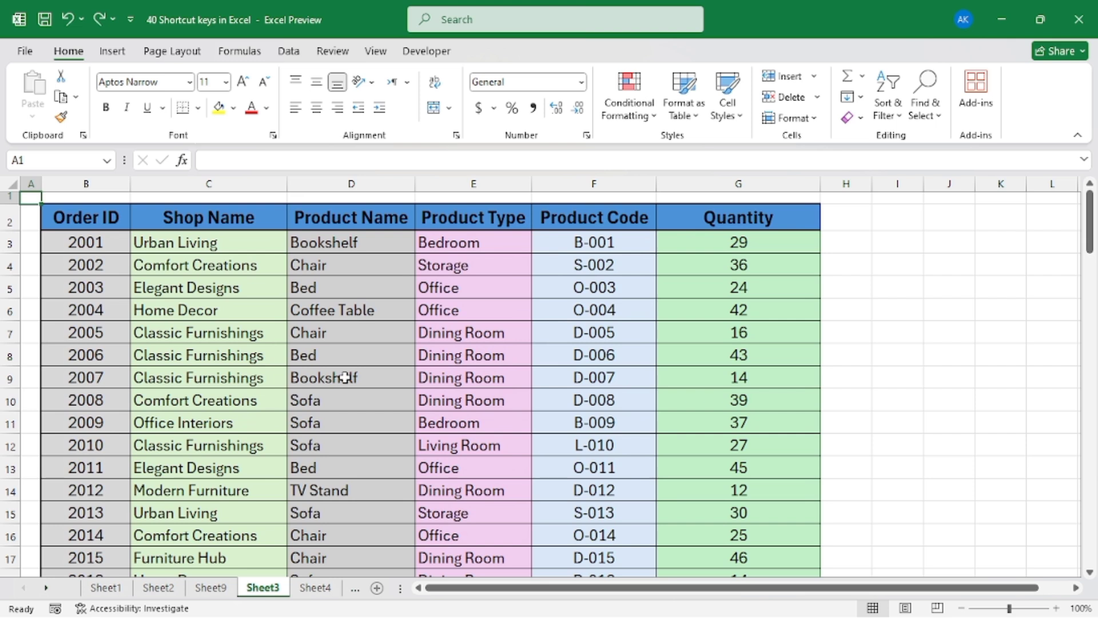
click(166, 292)
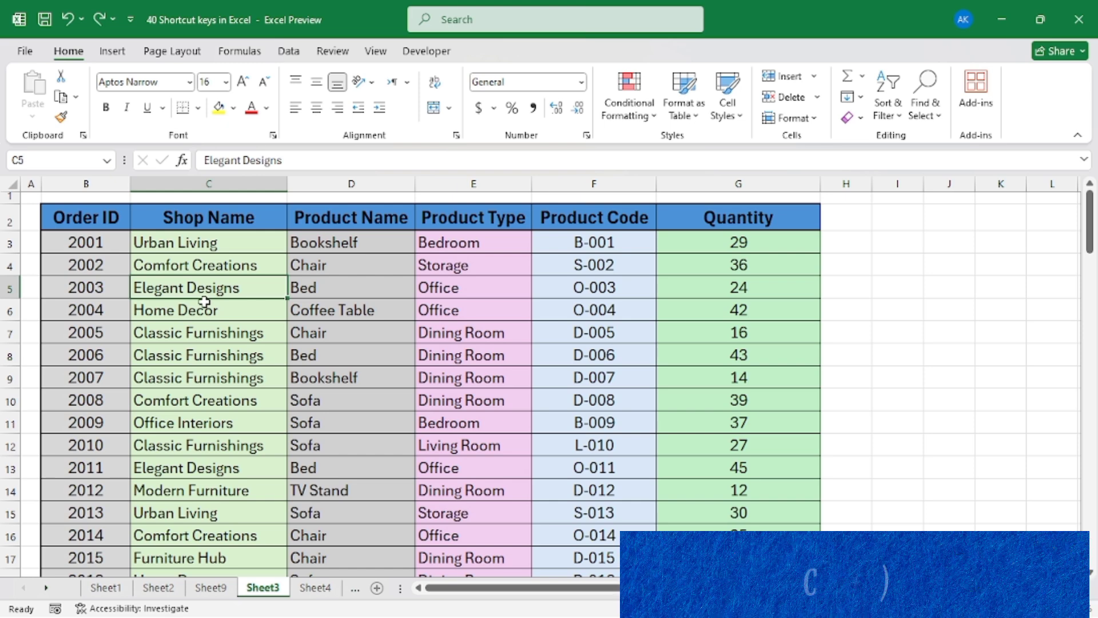
key(ctrl+shift+plus)
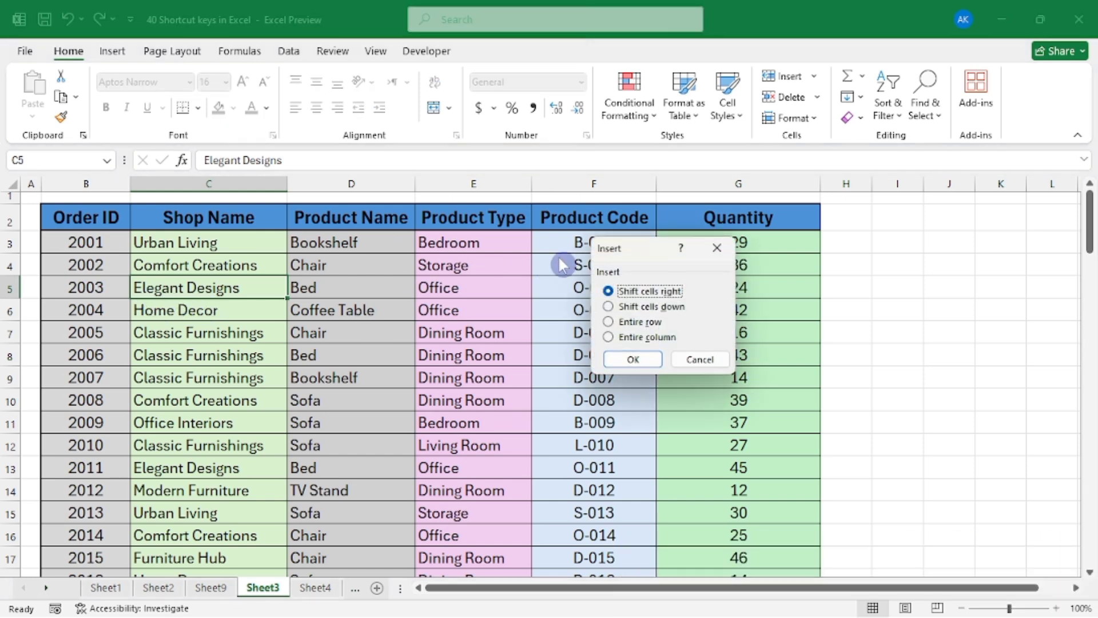
drag(608, 250, 540, 213)
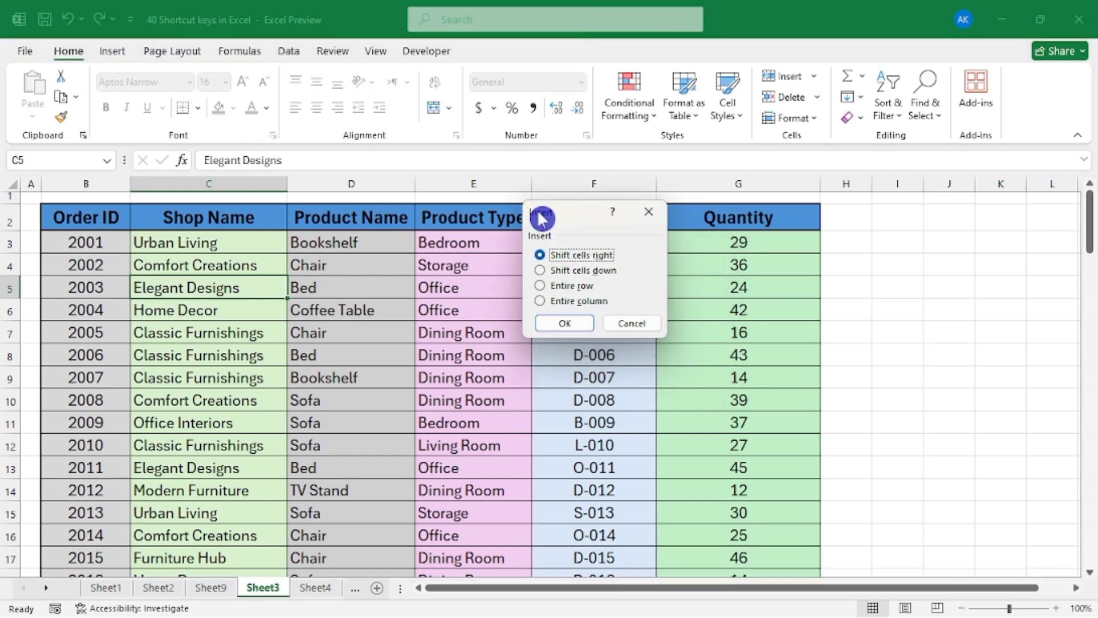
click(545, 289)
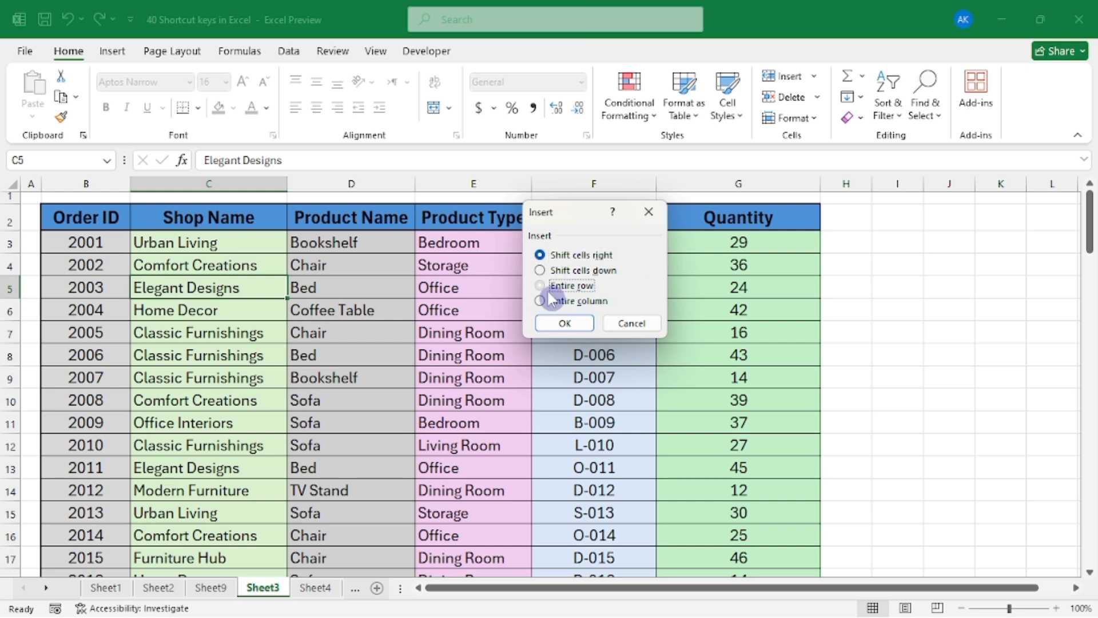
click(562, 322)
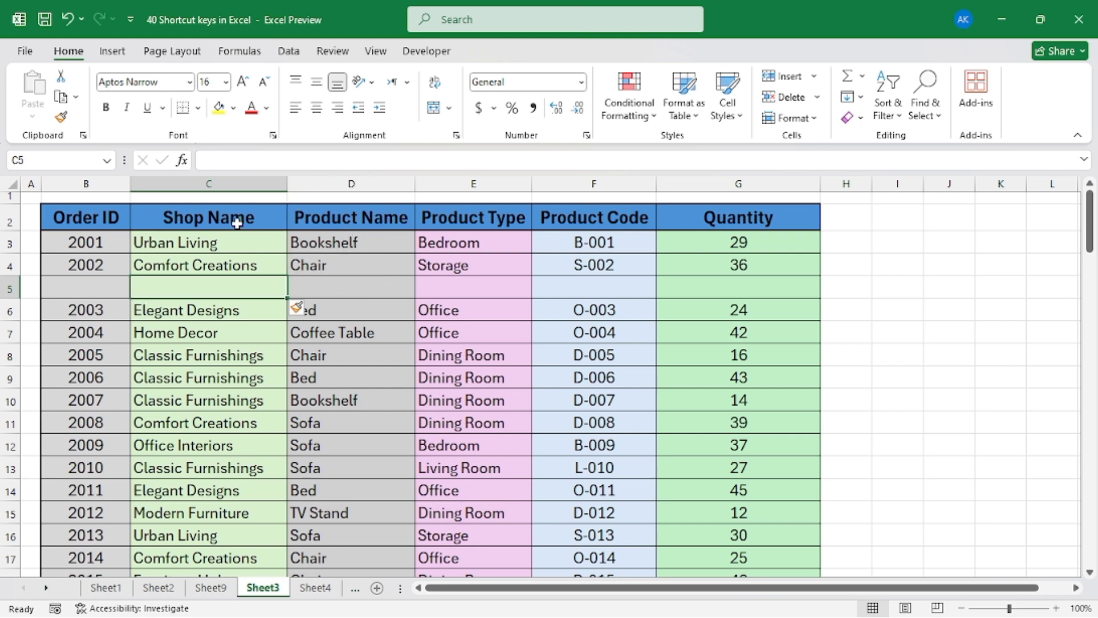
Insert an entire column at cell D3, before the Product Name column
click(336, 246)
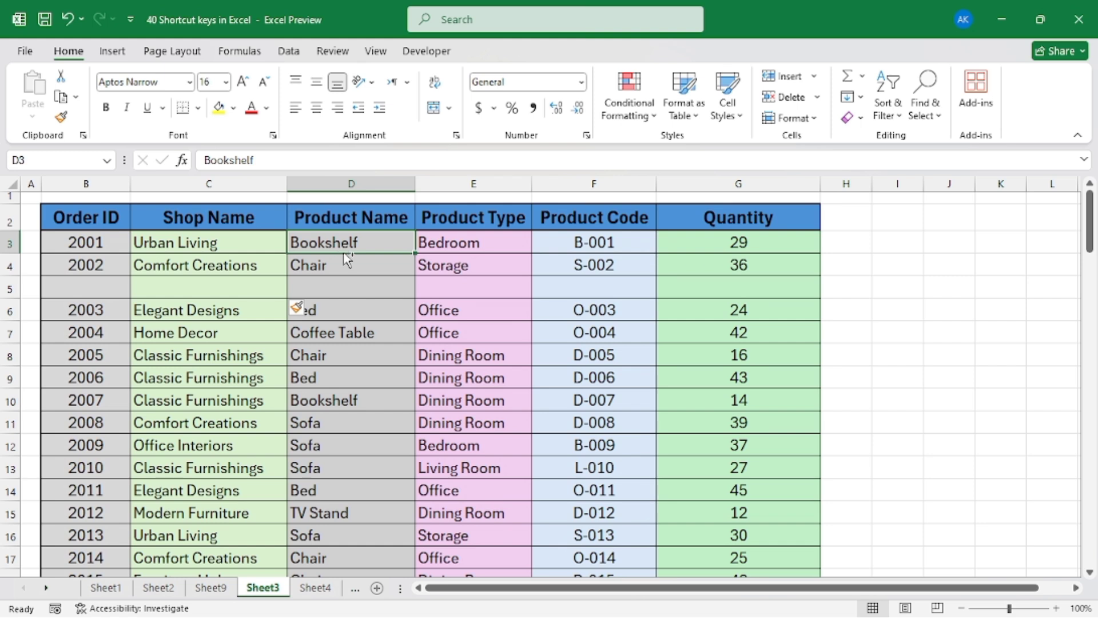
key(ctrl+shift+plus)
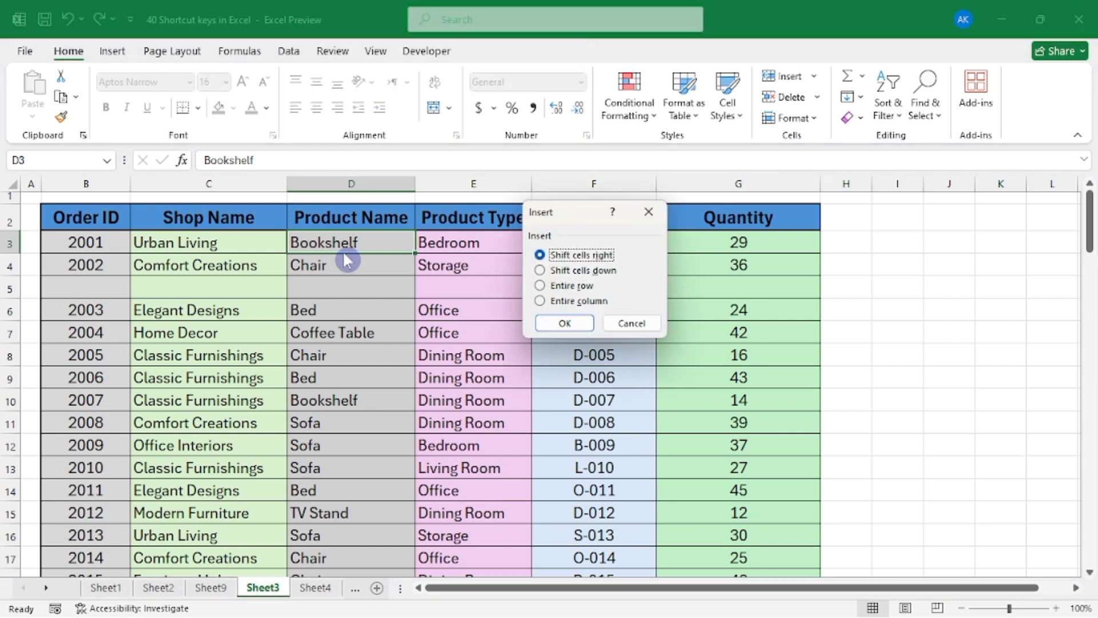
click(543, 301)
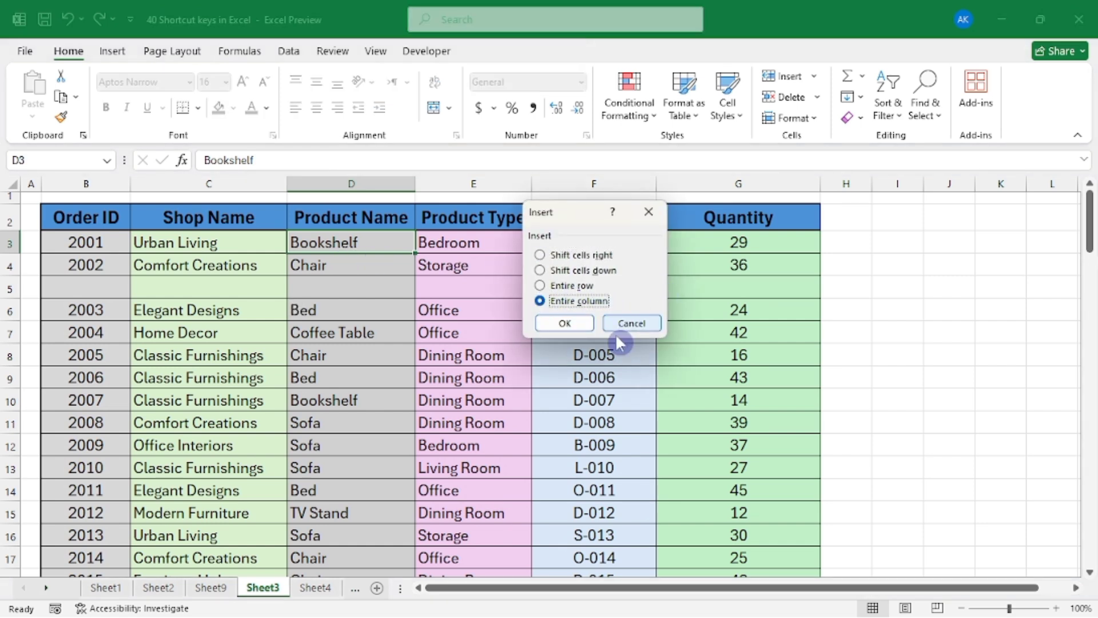
click(553, 329)
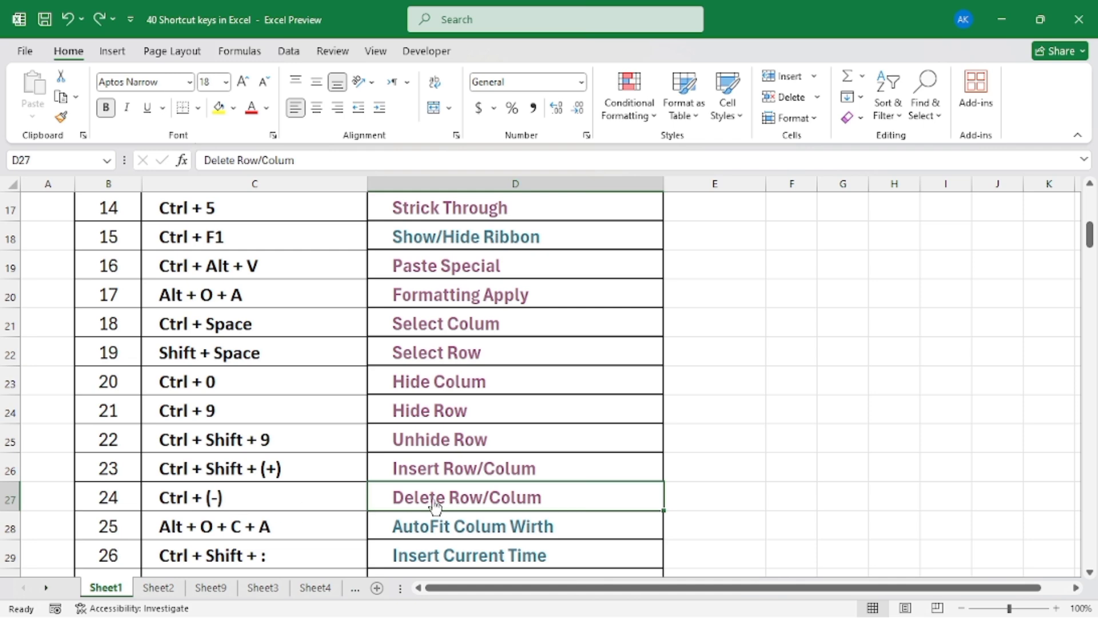
Open the Delete Row/Colum sample sheet from the shortcut list and delete the entire Product Code column
click(453, 497)
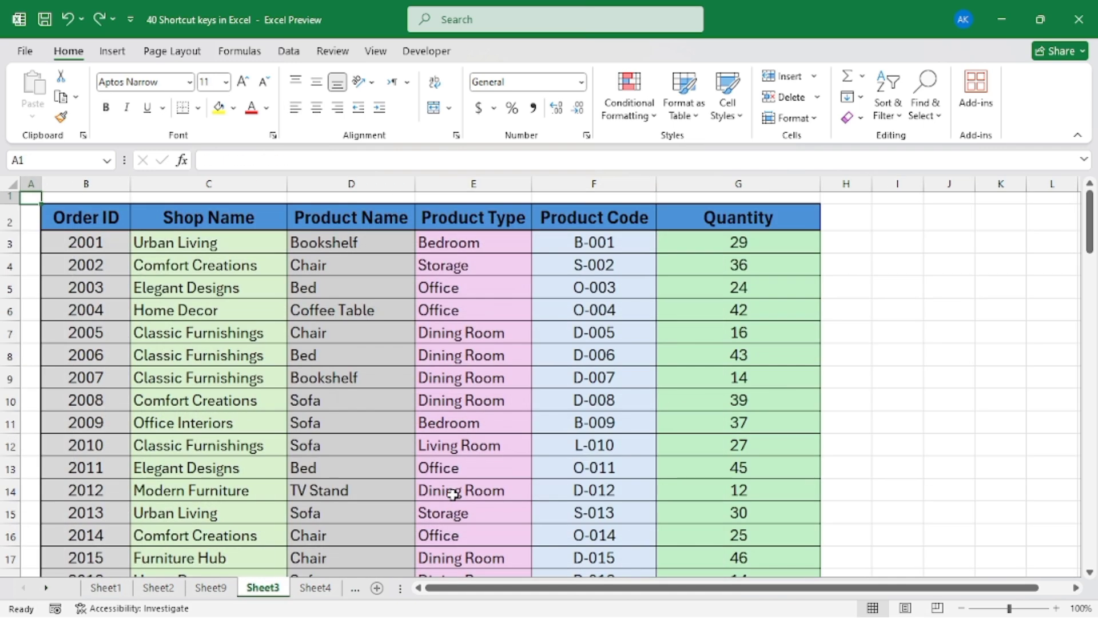
click(418, 316)
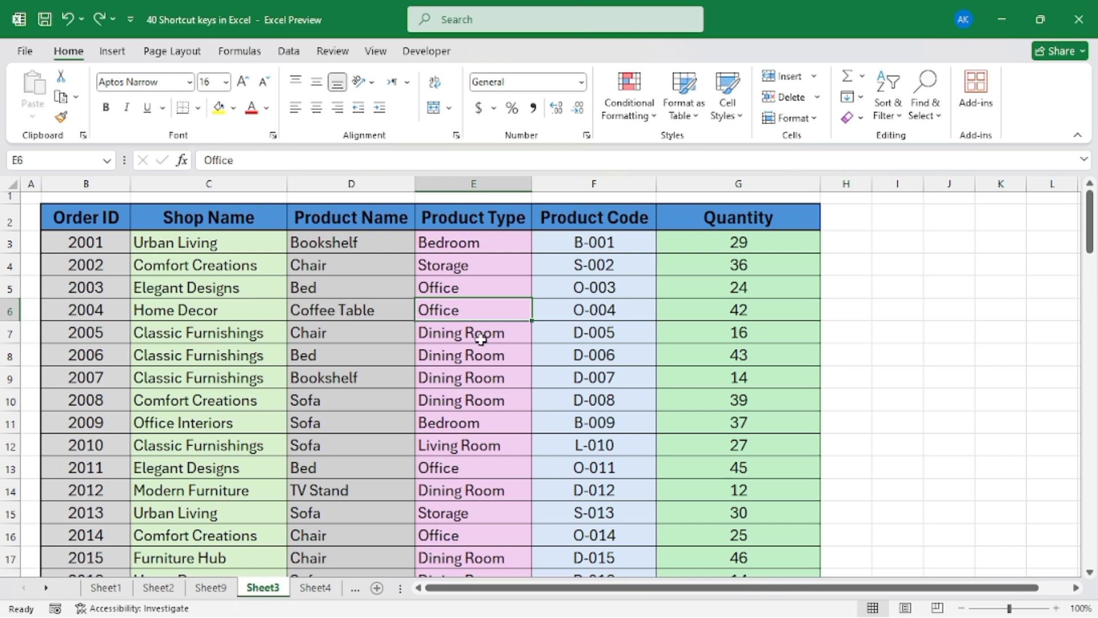
click(597, 184)
click(606, 309)
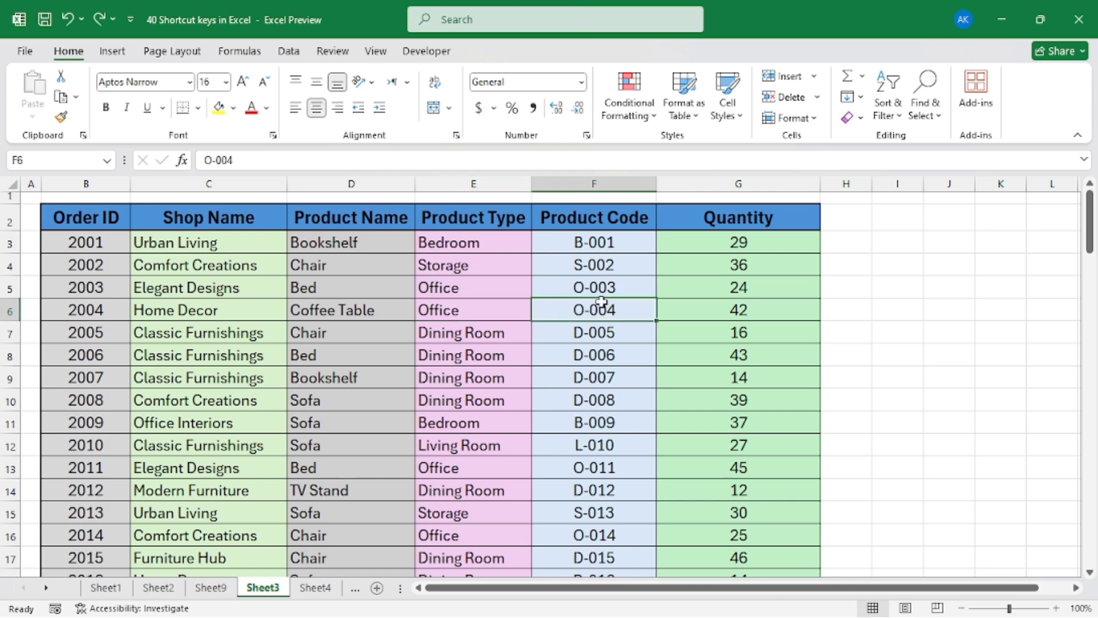
key(ctrl+space)
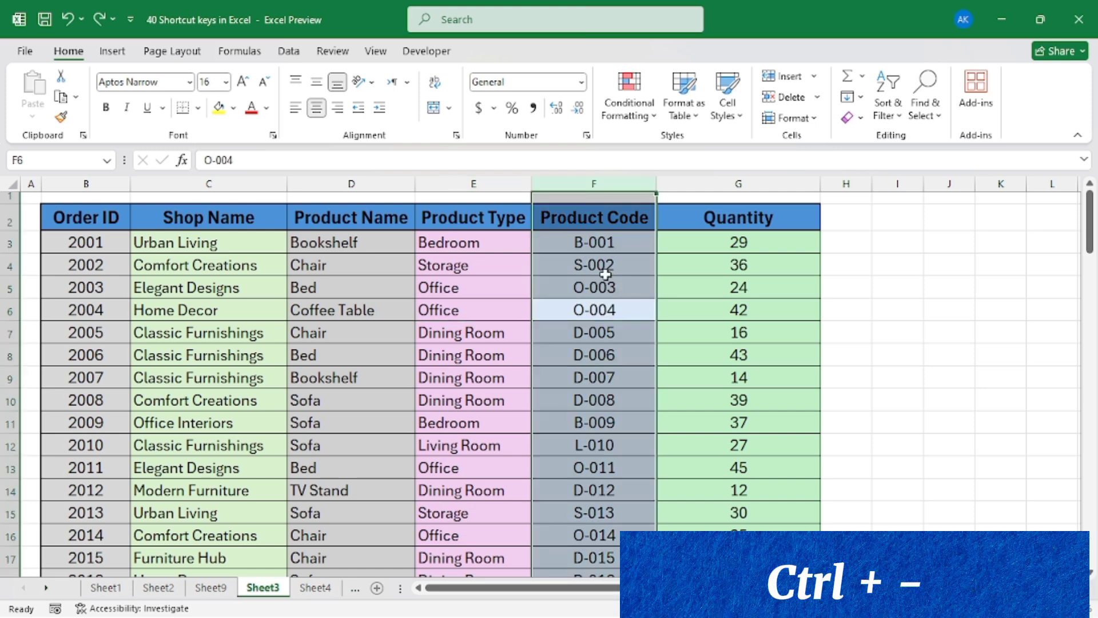
key(ctrl+minus)
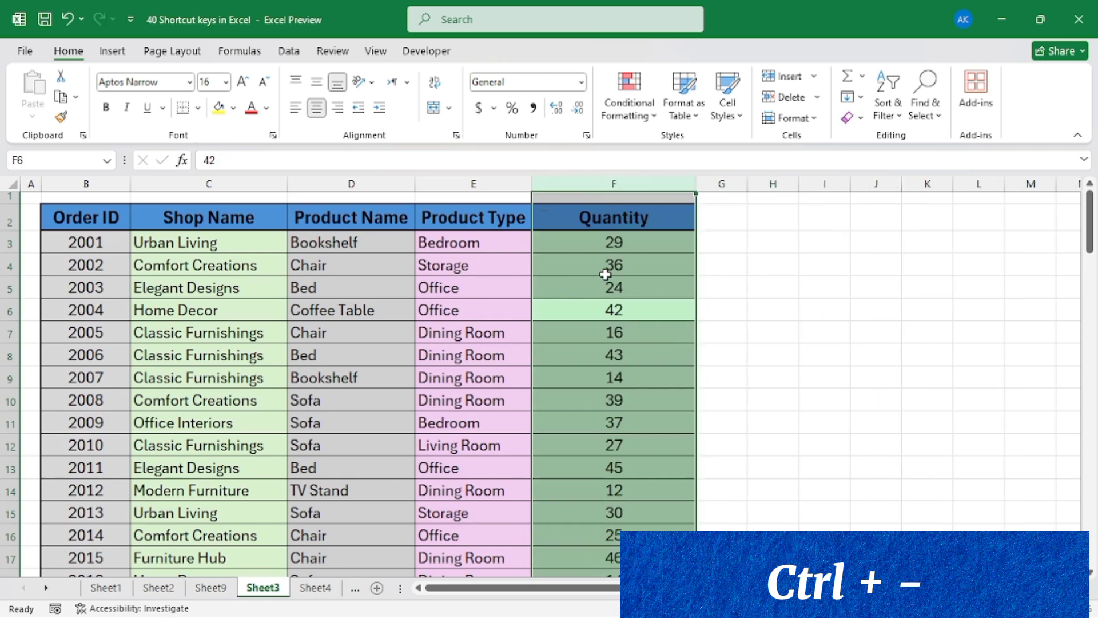
click(611, 303)
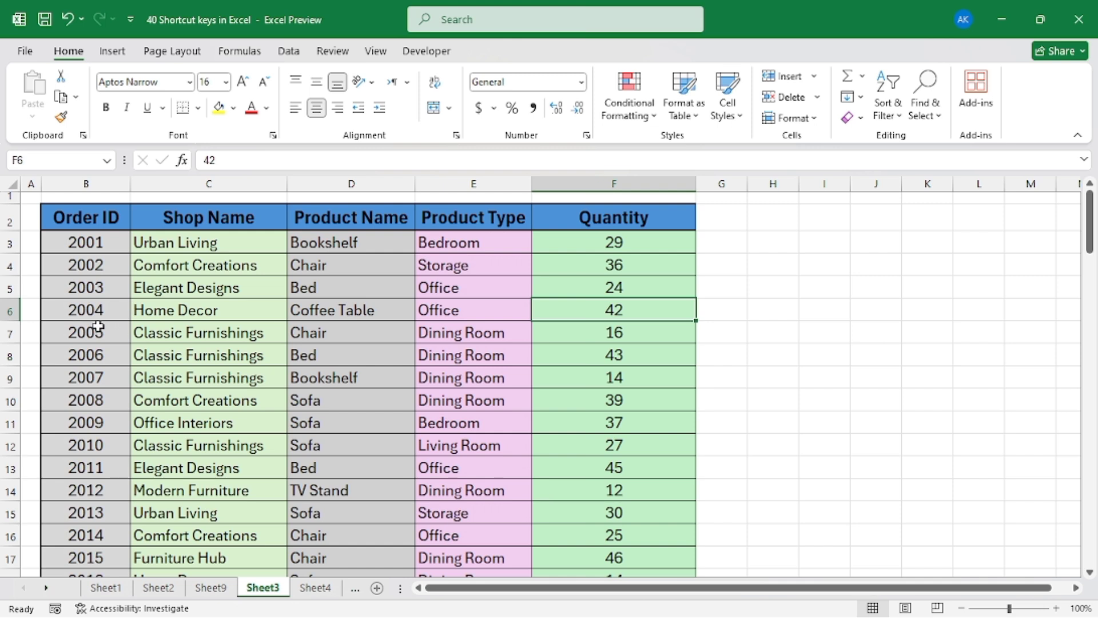
Delete rows 5 to 7, holding orders 2003 to 2005, and clear the row selection
drag(6, 289, 8, 335)
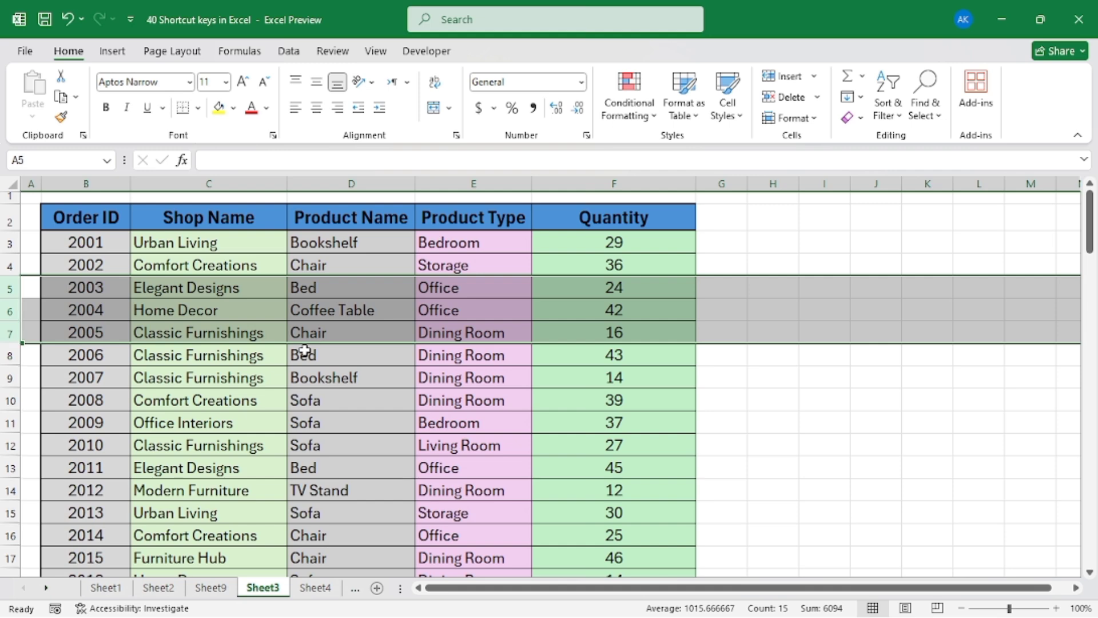
key(ctrl+minus)
click(120, 262)
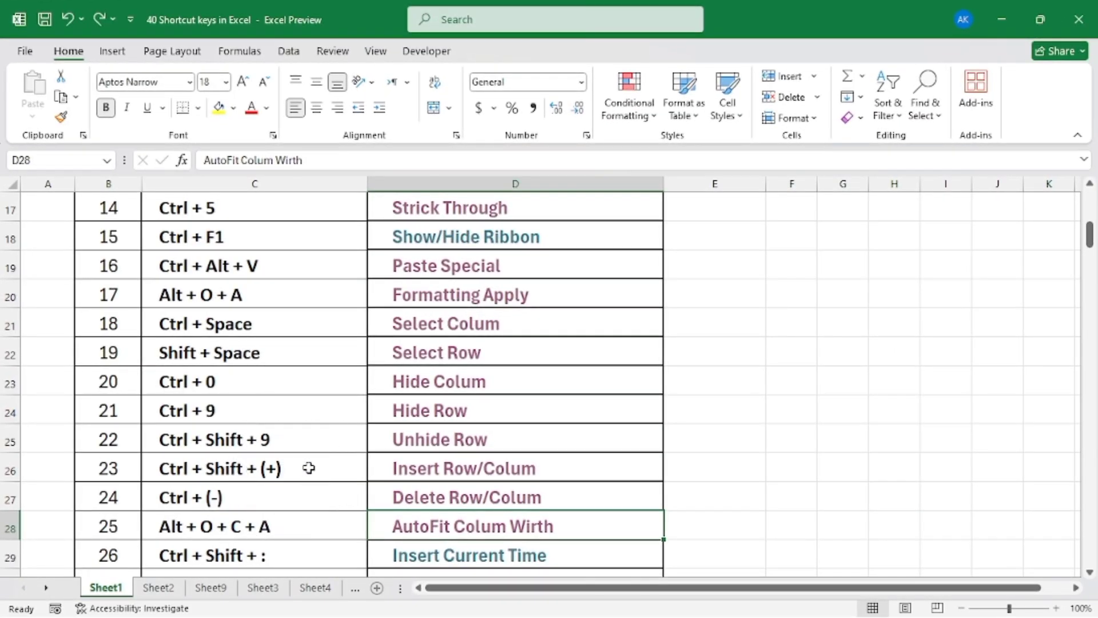
Open the AutoFit Colum Wirth sample sheet from the shortcut list, autofit the Quantity column's width, and select cell D6
scroll(309, 466, down, 1)
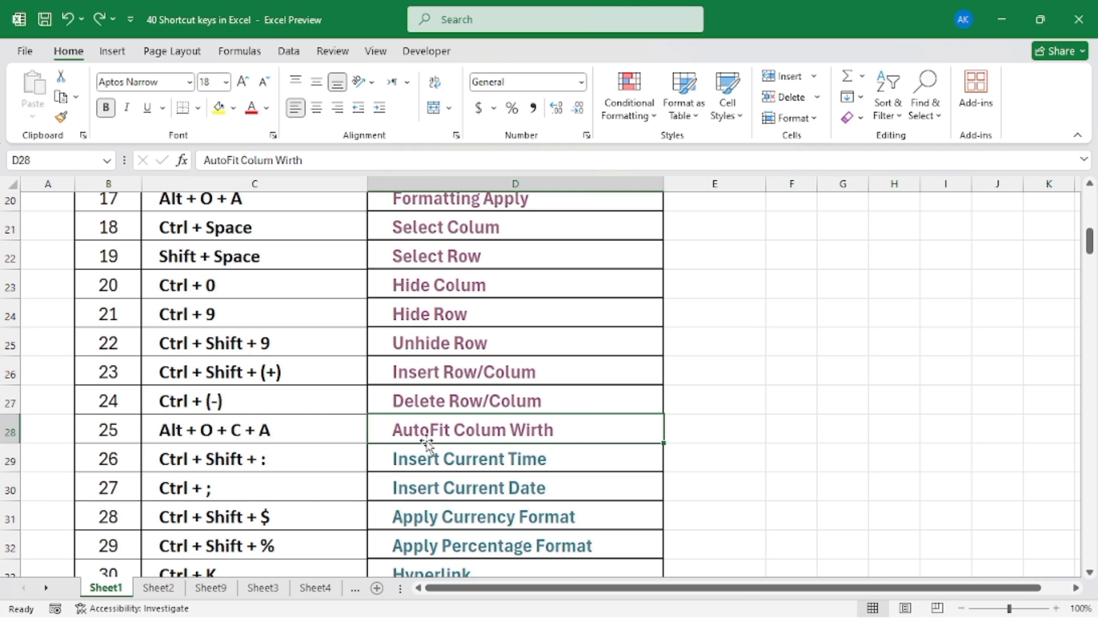
click(444, 432)
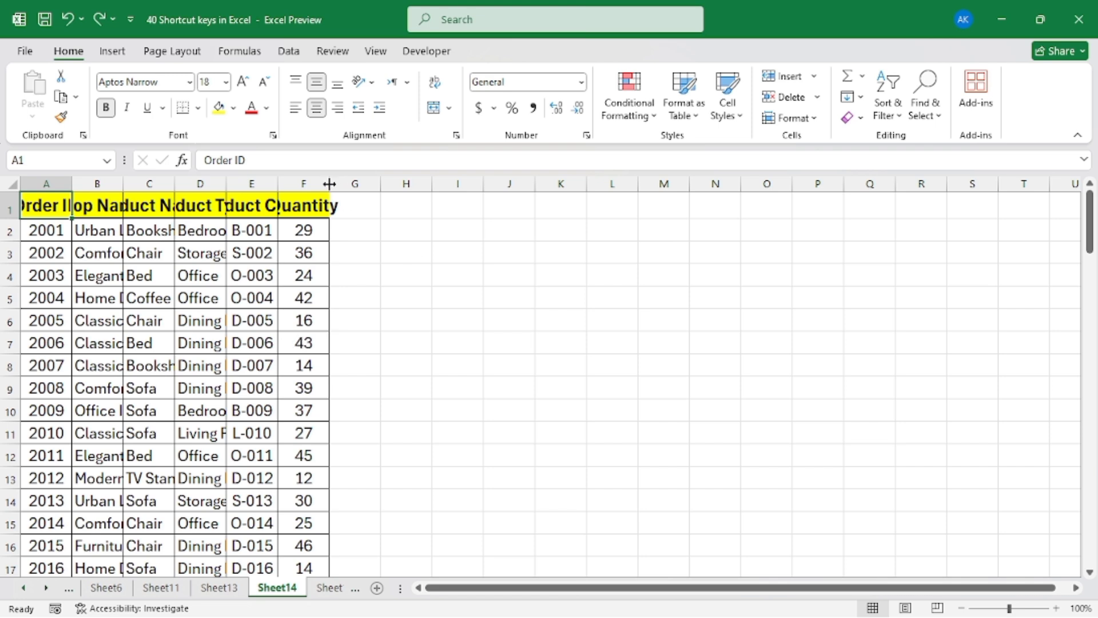
key(ctrl)
double_click(328, 182)
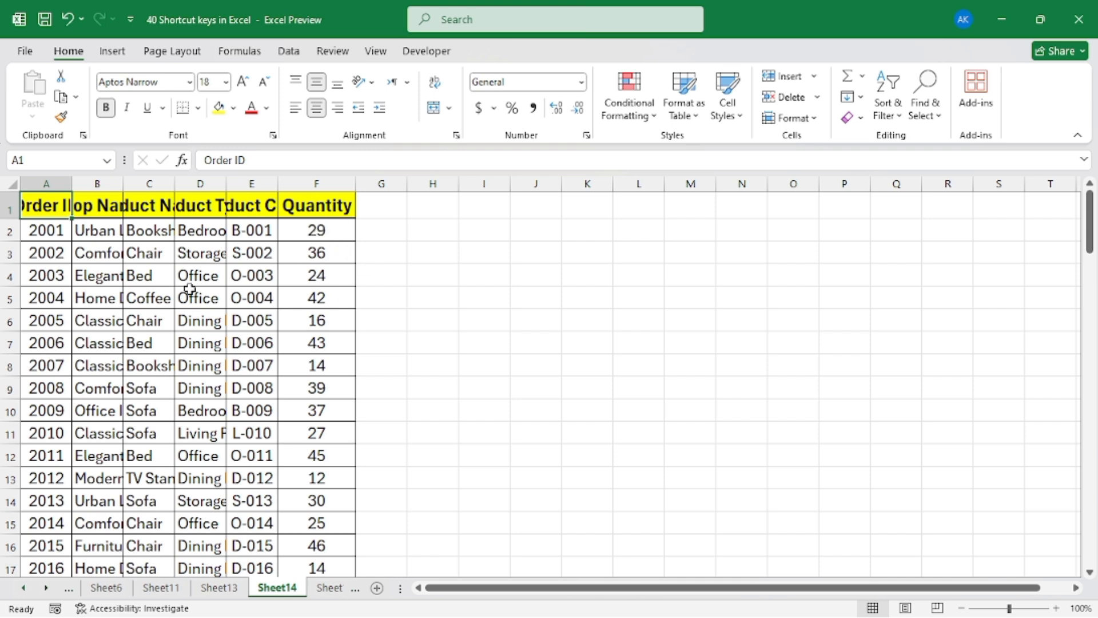
click(207, 317)
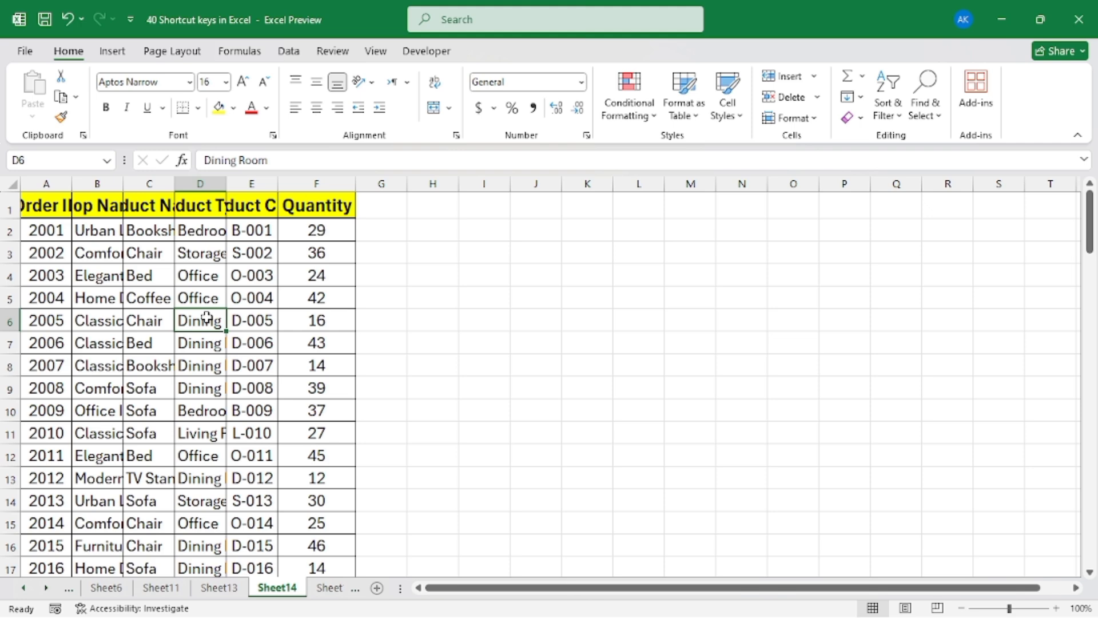
Select the whole order table, autofit the width of all its columns, and clear the selection
key(ctrl+a)
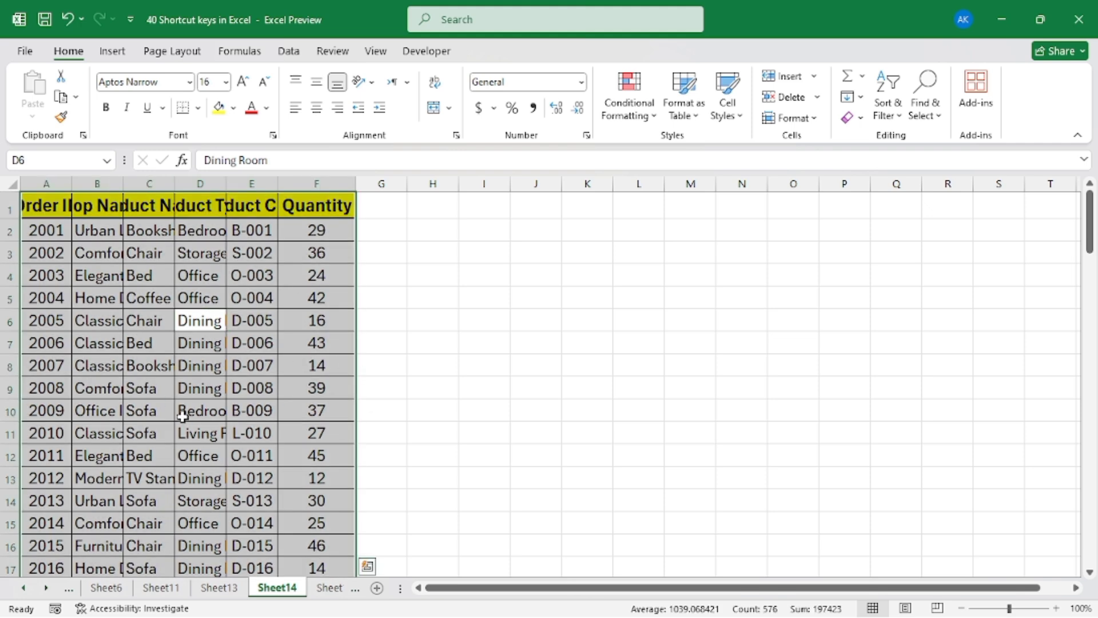
key(alt)
key(o)
key(c)
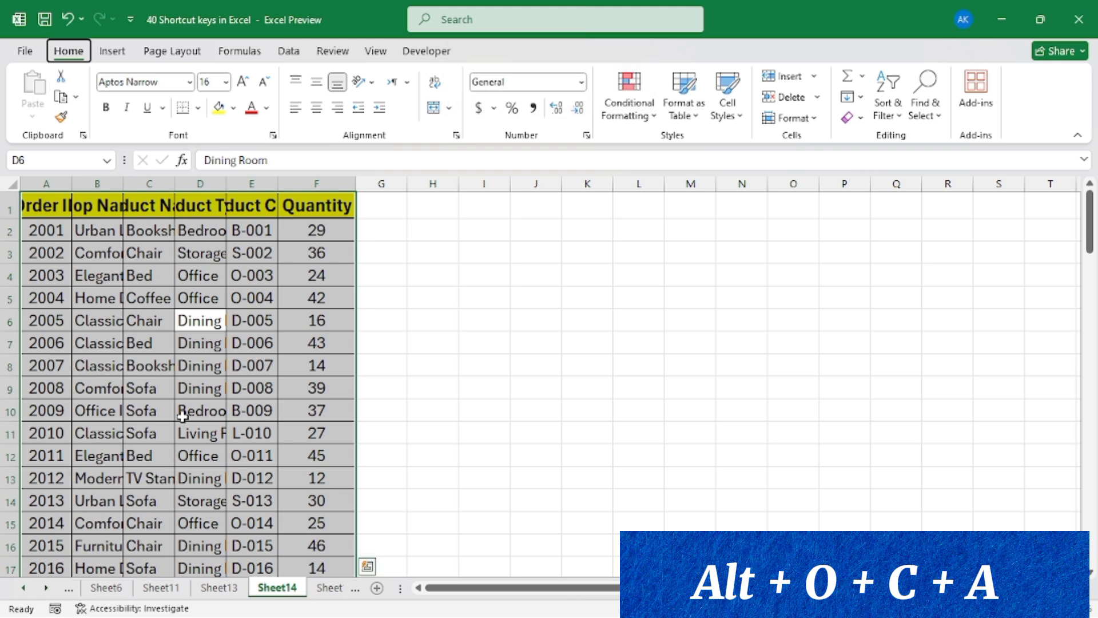
key(a)
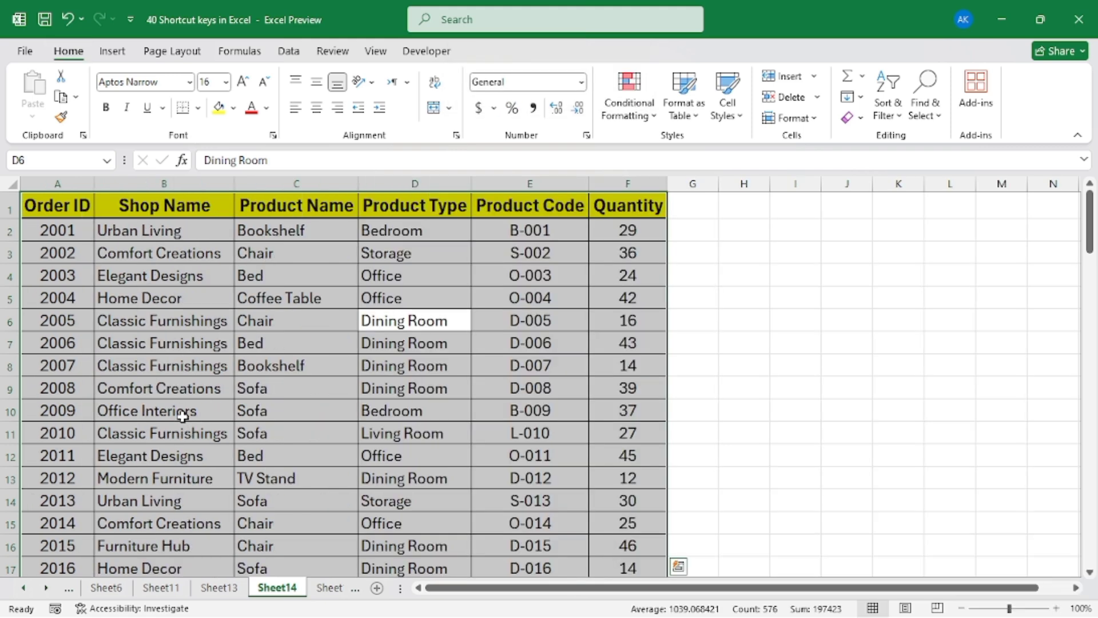
click(301, 366)
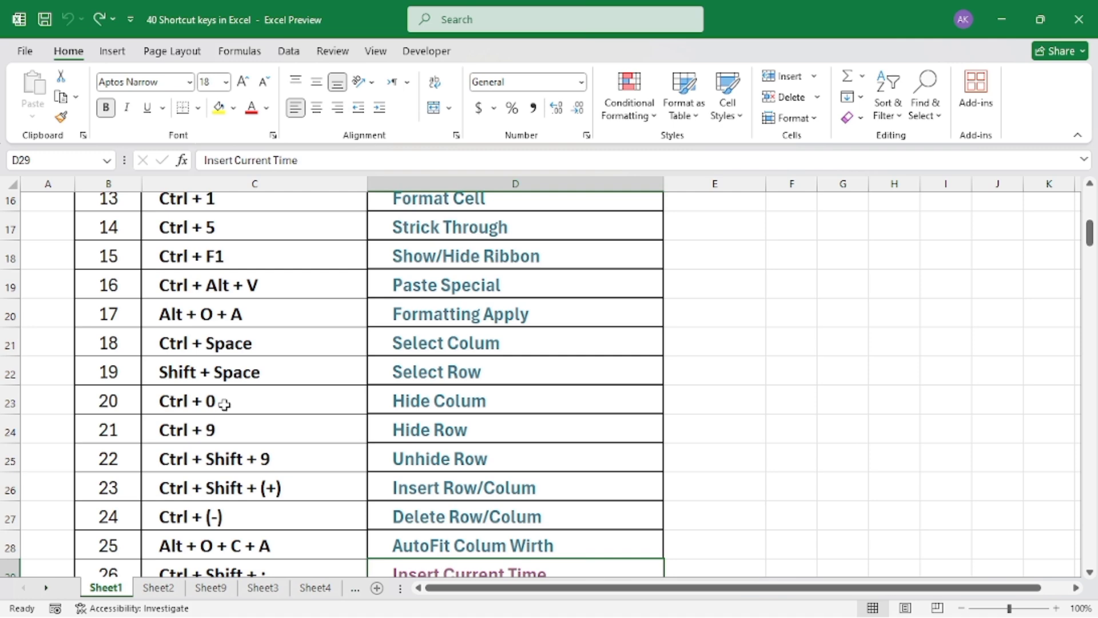
Open the Insert Current Time sample sheet from the shortcut list and insert the current time in cell C3
scroll(224, 403, down, 1)
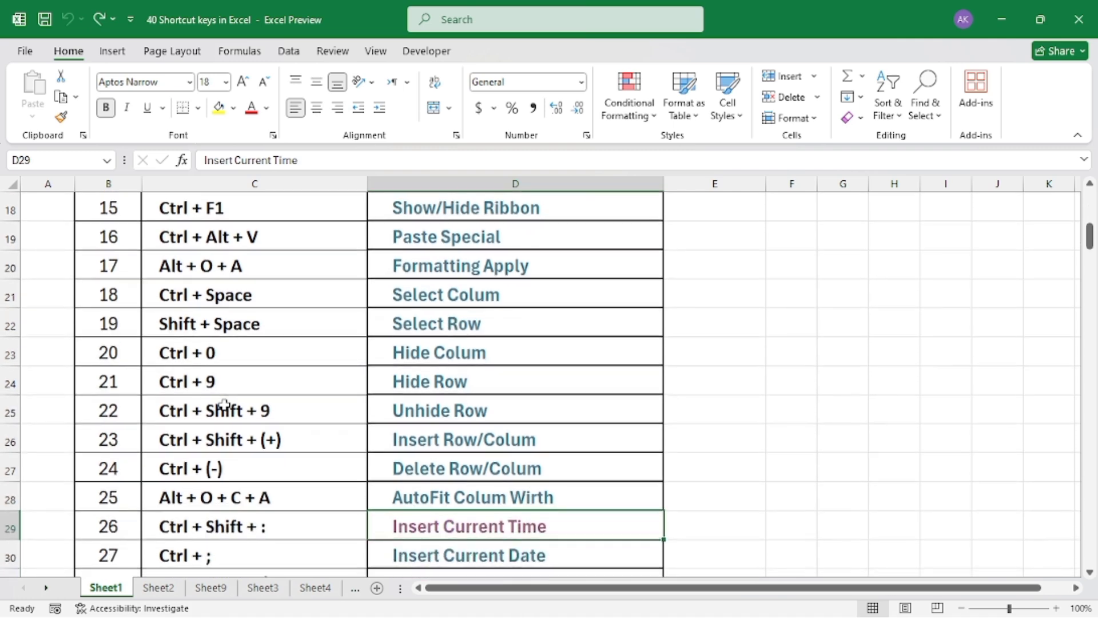
scroll(338, 468, down, 1)
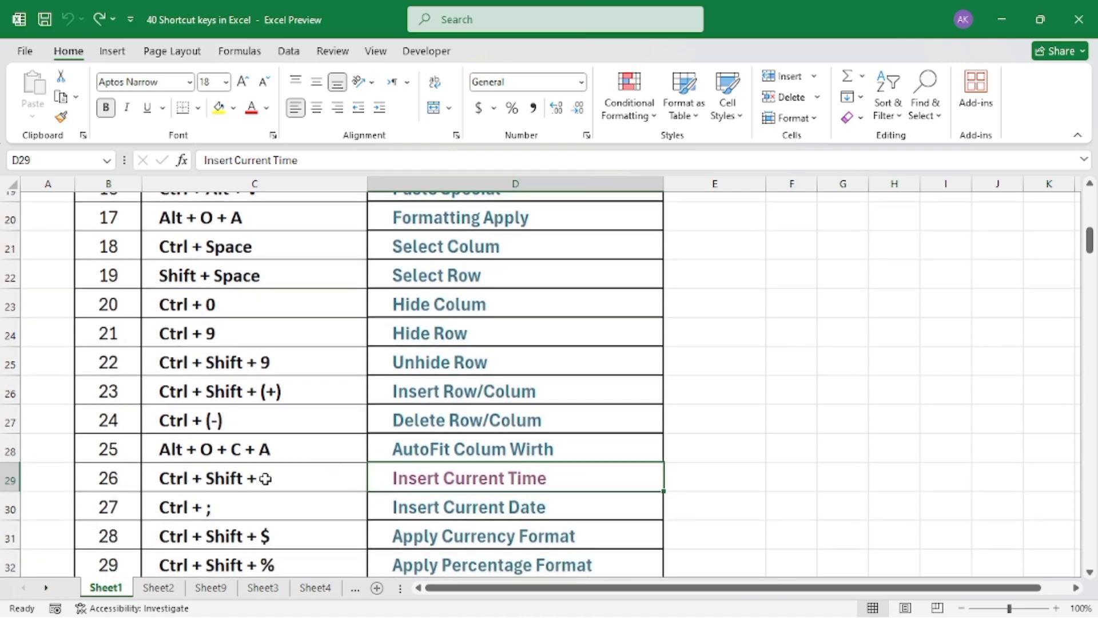
click(443, 480)
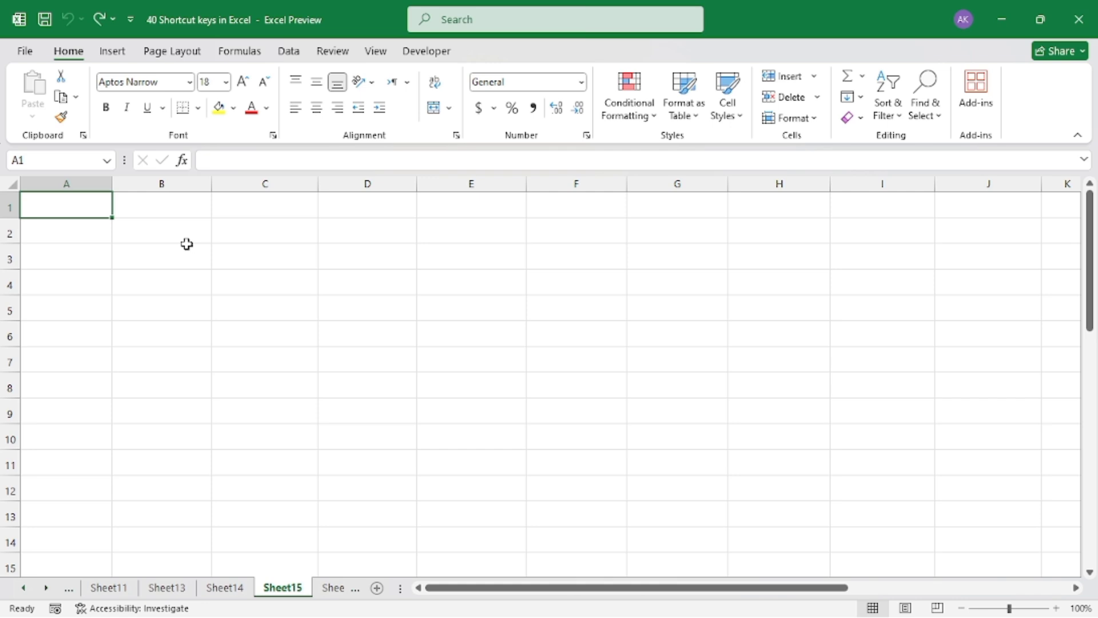
click(294, 260)
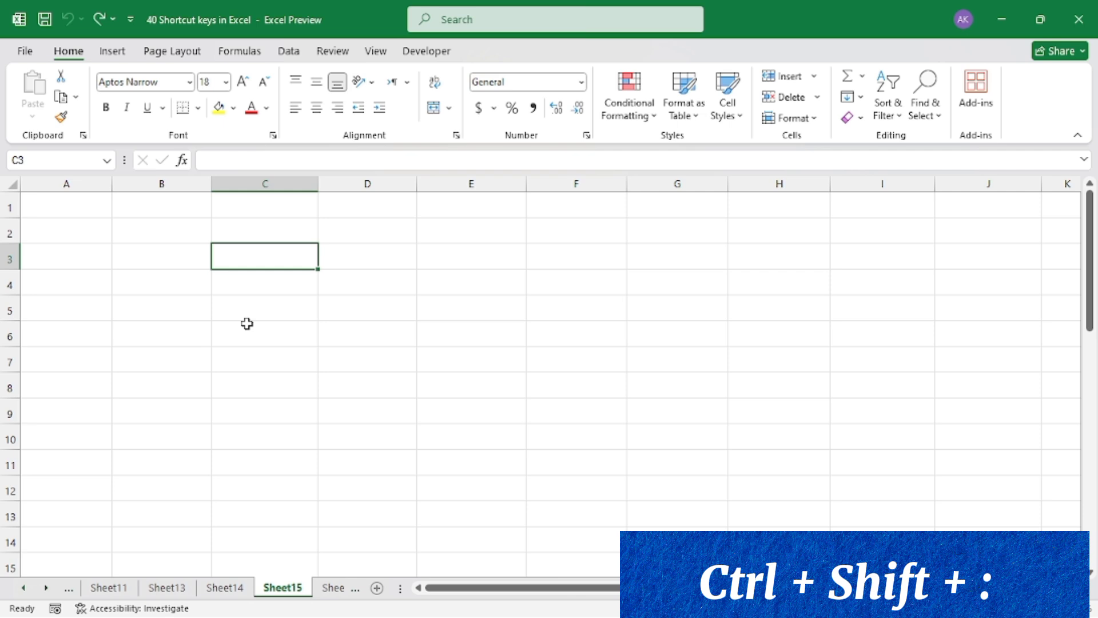
key(ctrl+shift+colon)
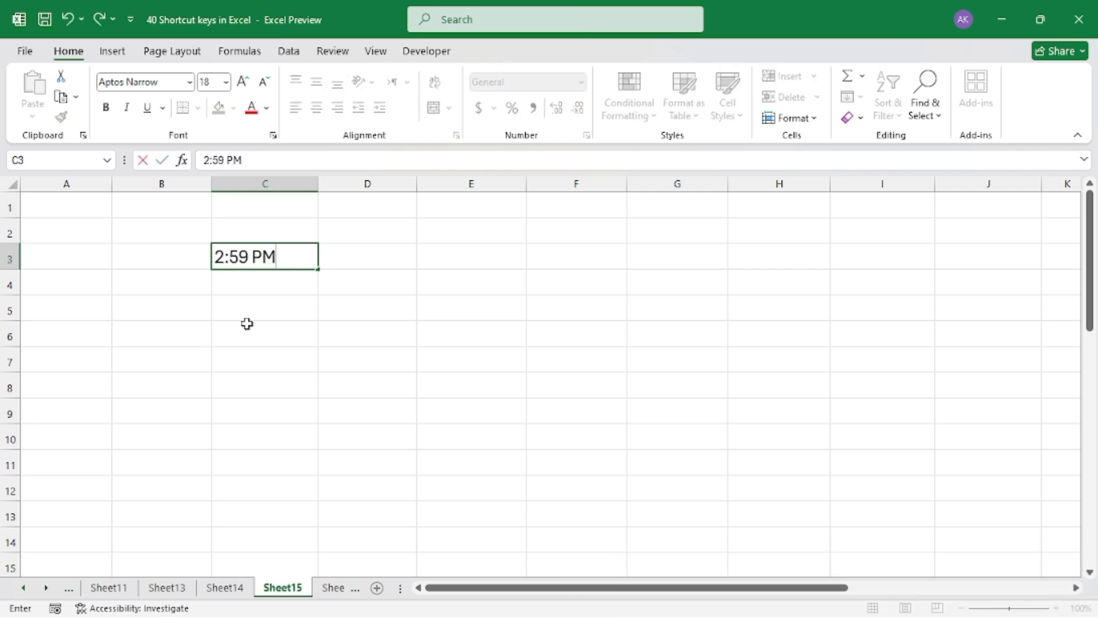
key(Return)
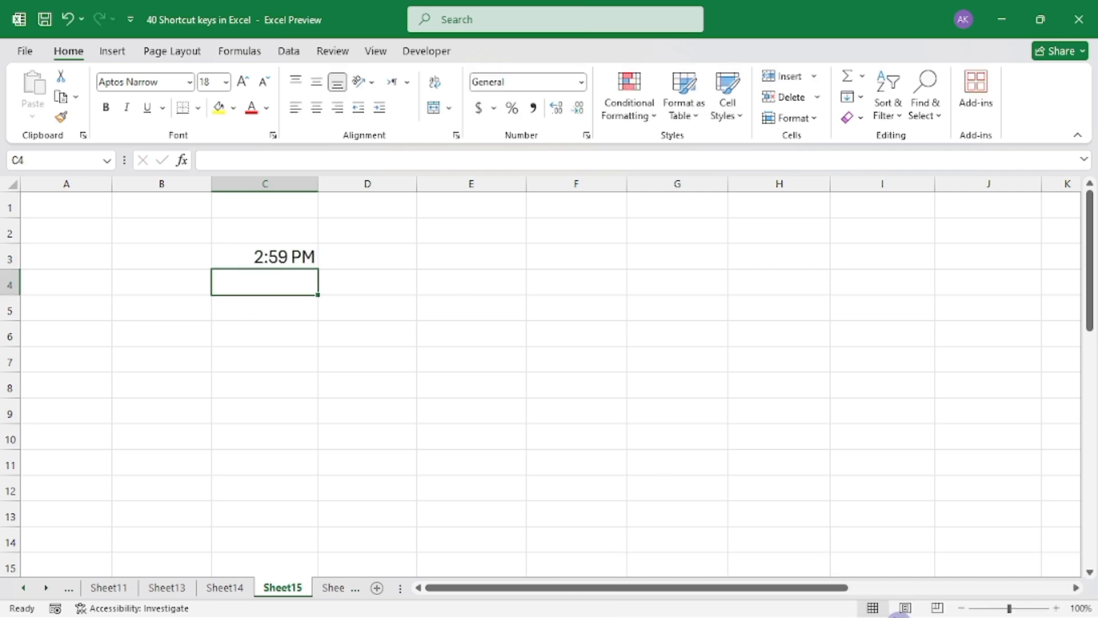
Open the Insert Current Date sample sheet from the shortcut list and insert the current date in cell E5
mouse_move(1012, 609)
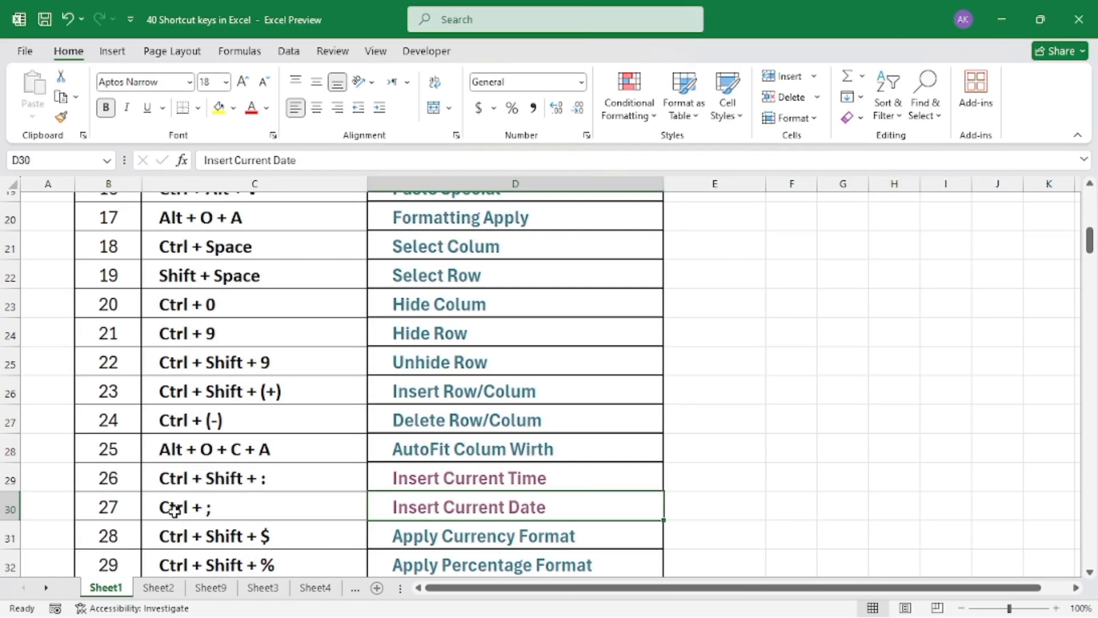
click(436, 515)
click(383, 281)
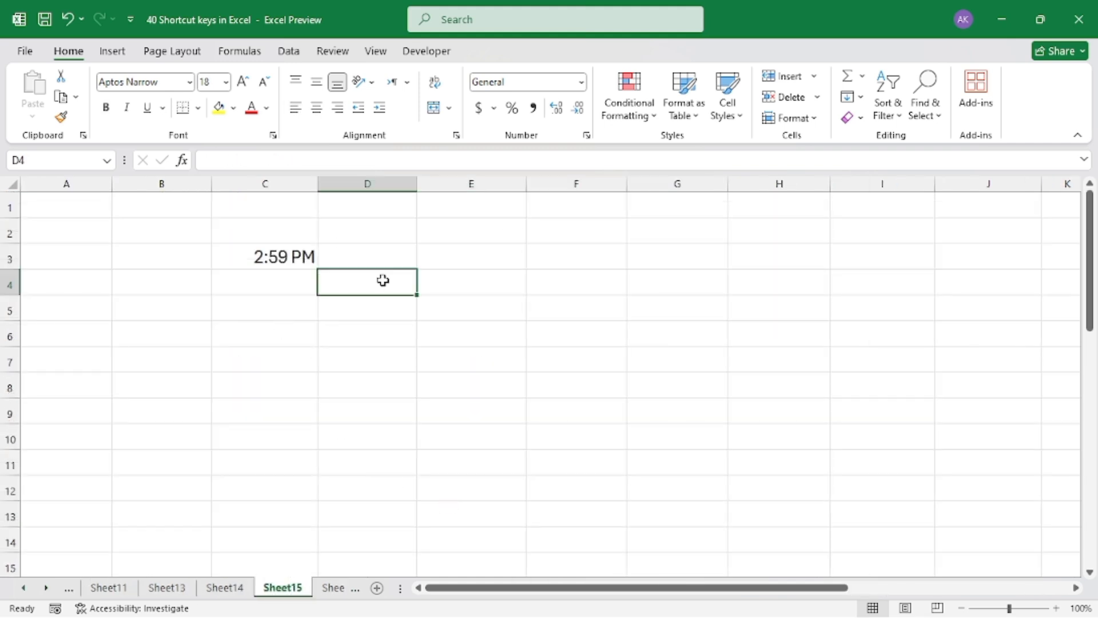
click(576, 274)
click(520, 299)
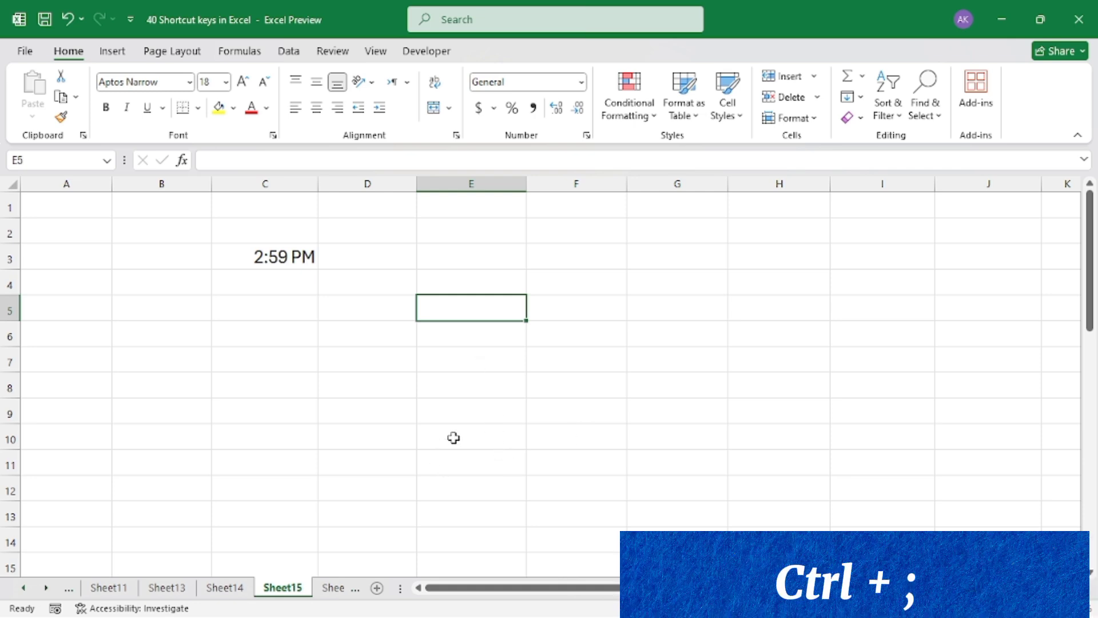
key(ctrl+semicolon)
key(Return)
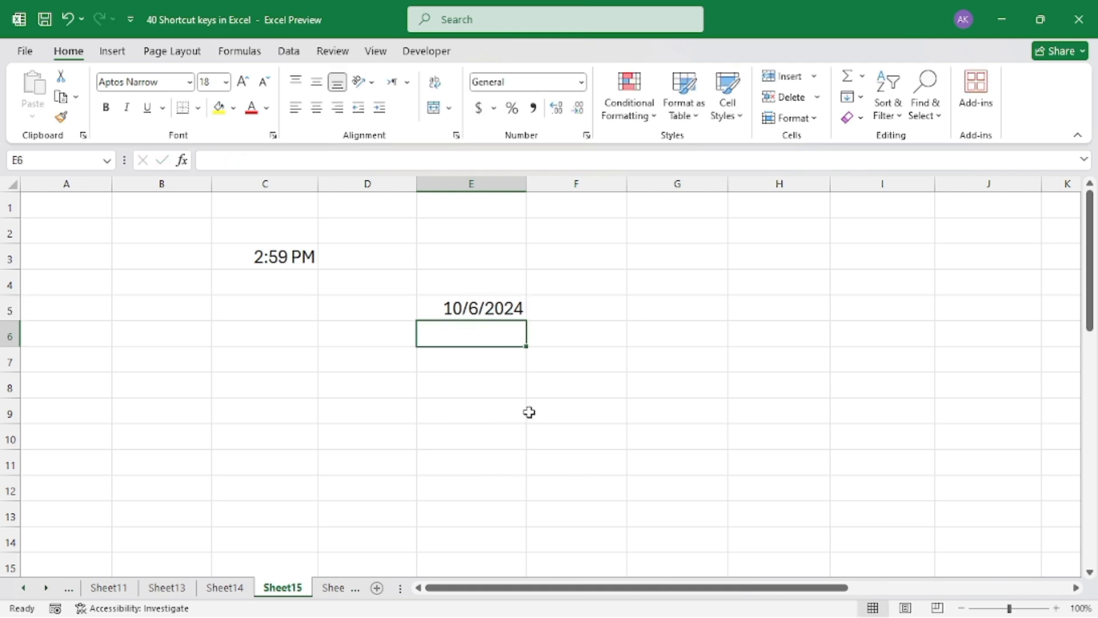
Open the Apply Currency Format sample sheet from the shortcut list and format the Price per Unit values in E3:E12 as Currency
mouse_move(1073, 611)
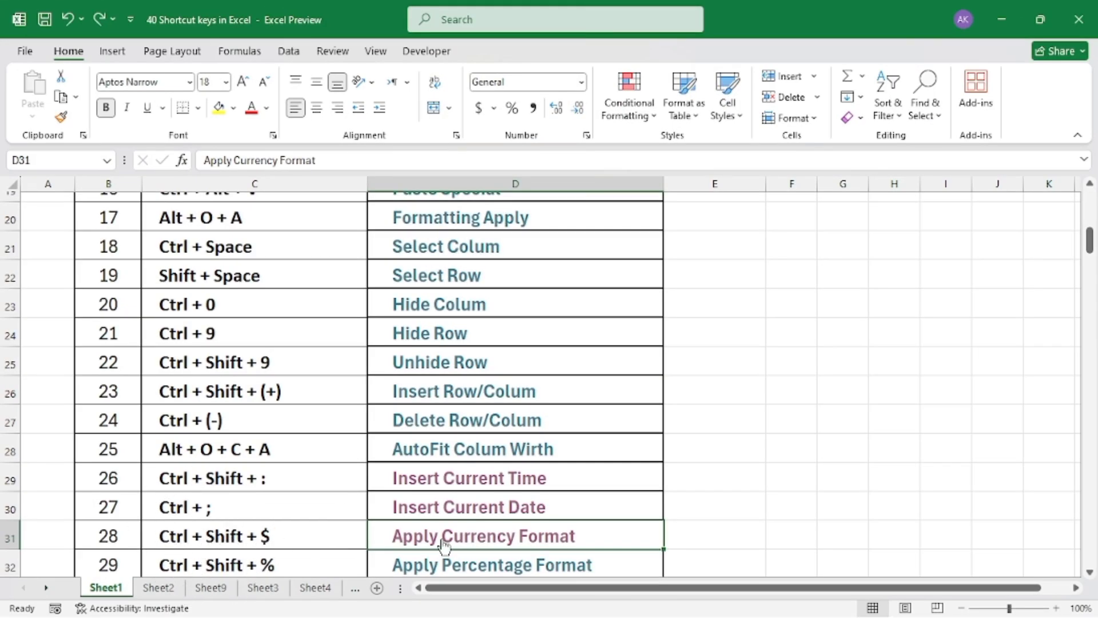
click(467, 547)
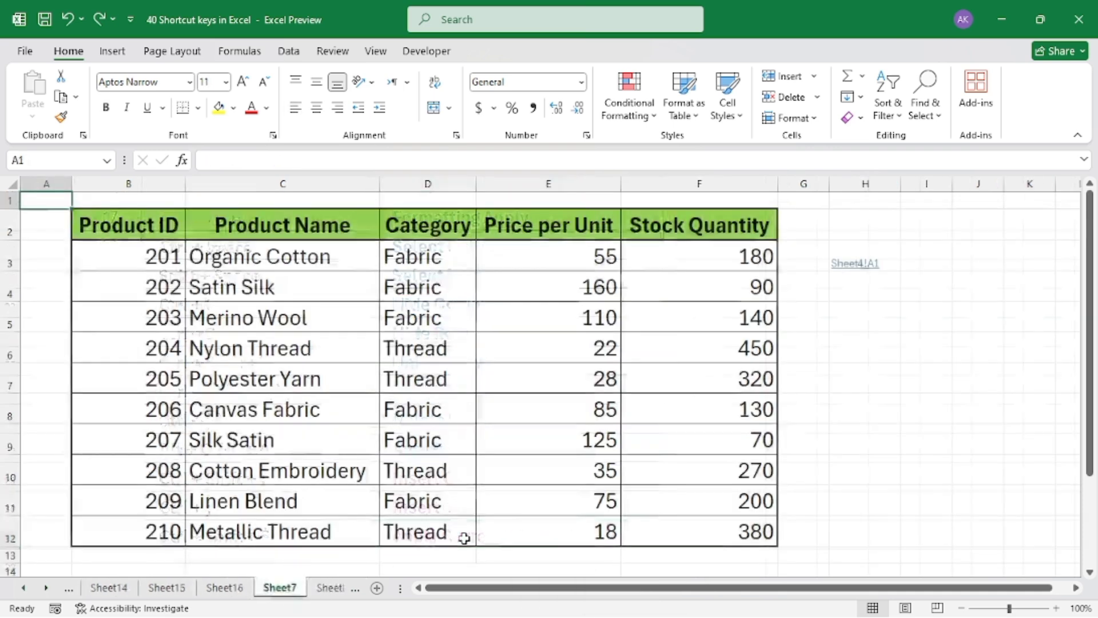
click(551, 183)
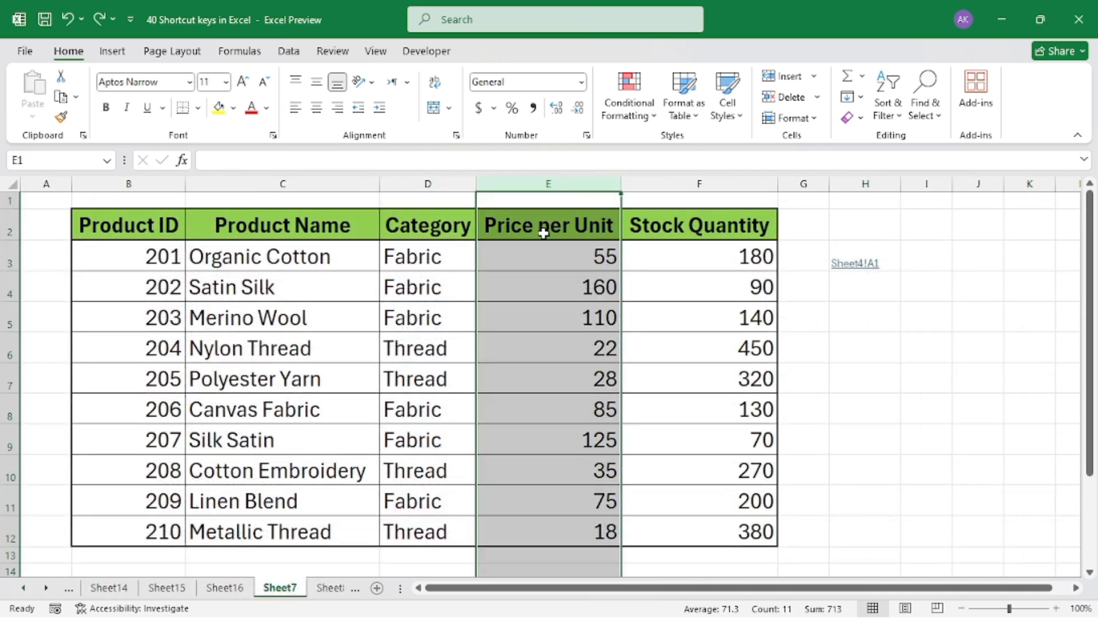
click(564, 274)
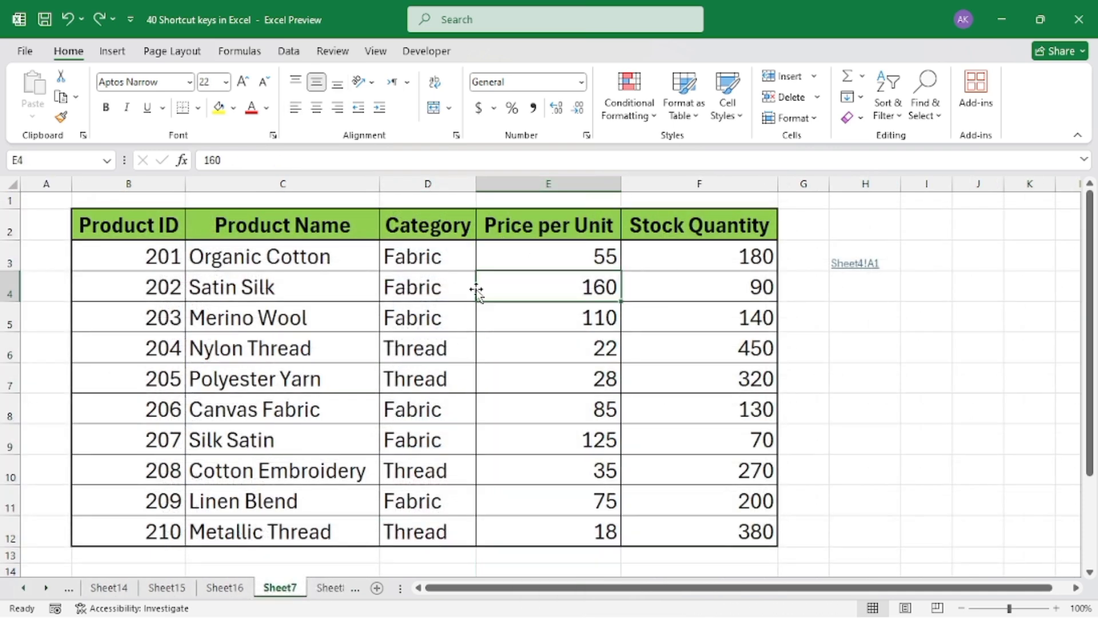
drag(526, 257, 557, 535)
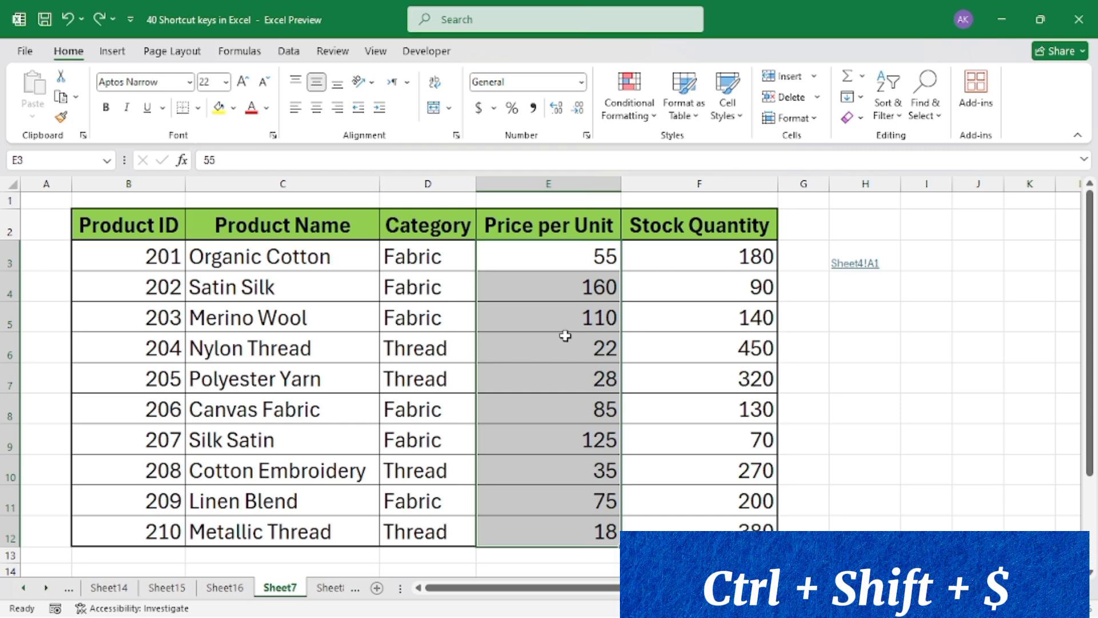
key(ctrl+shift+4)
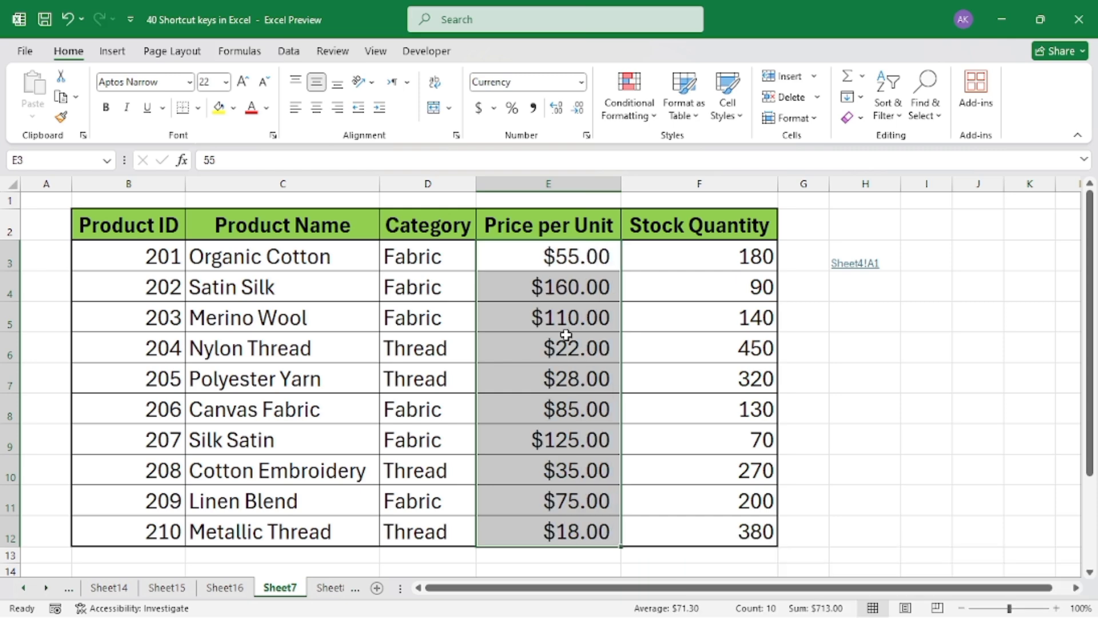
click(566, 335)
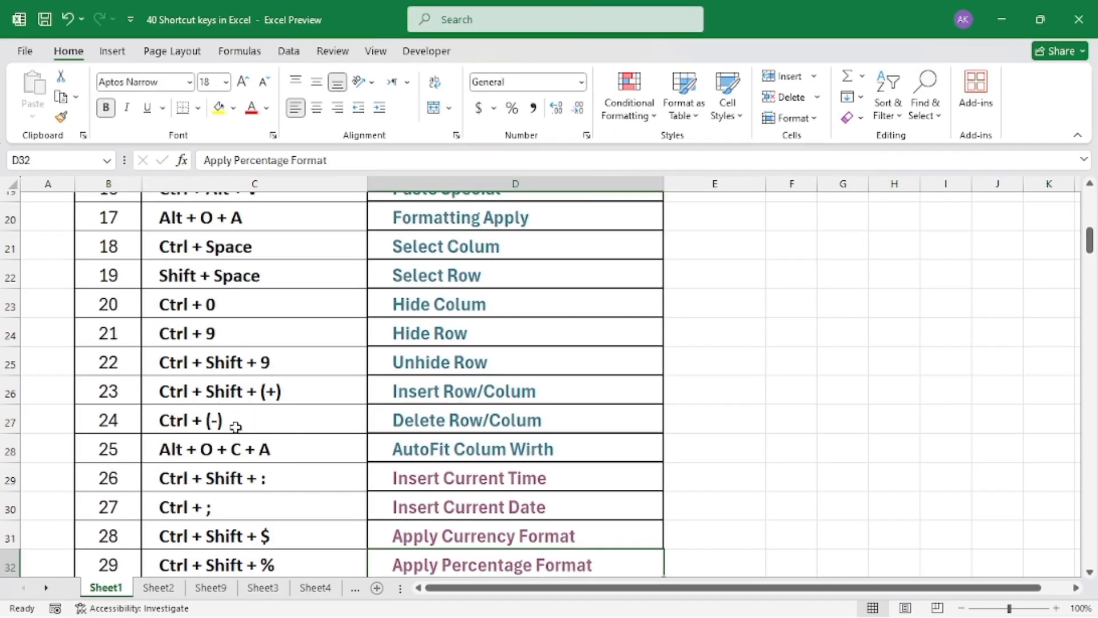
Open the Apply Percentage Format sample from the shortcut list, format the Stock Quantity values in F3:F12 as Percentage, and clear the range selection
scroll(231, 429, down, 1)
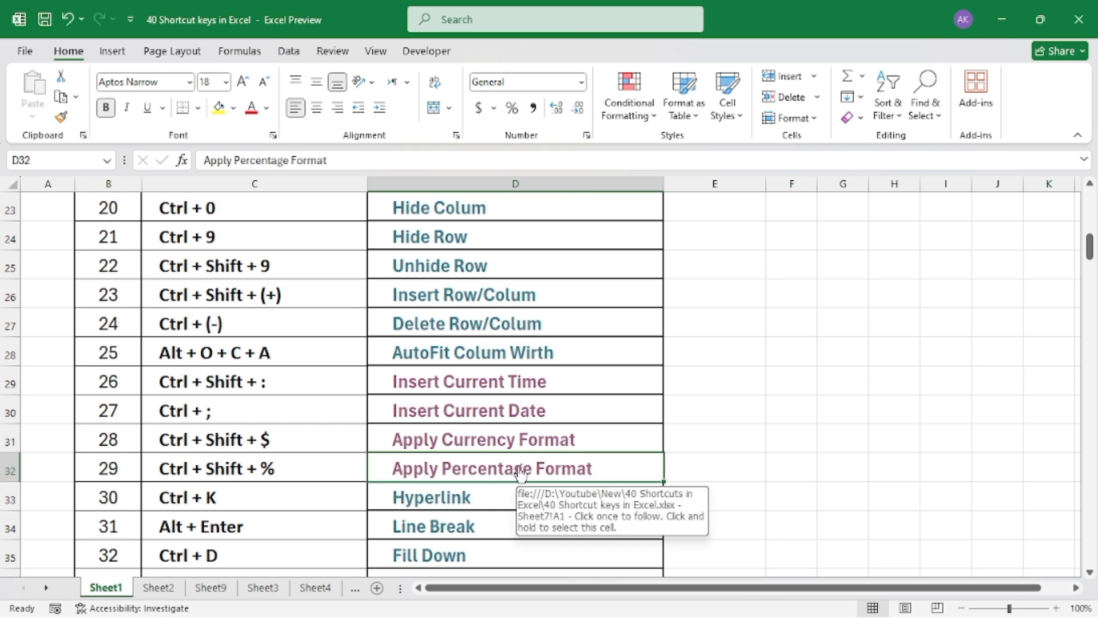
click(480, 469)
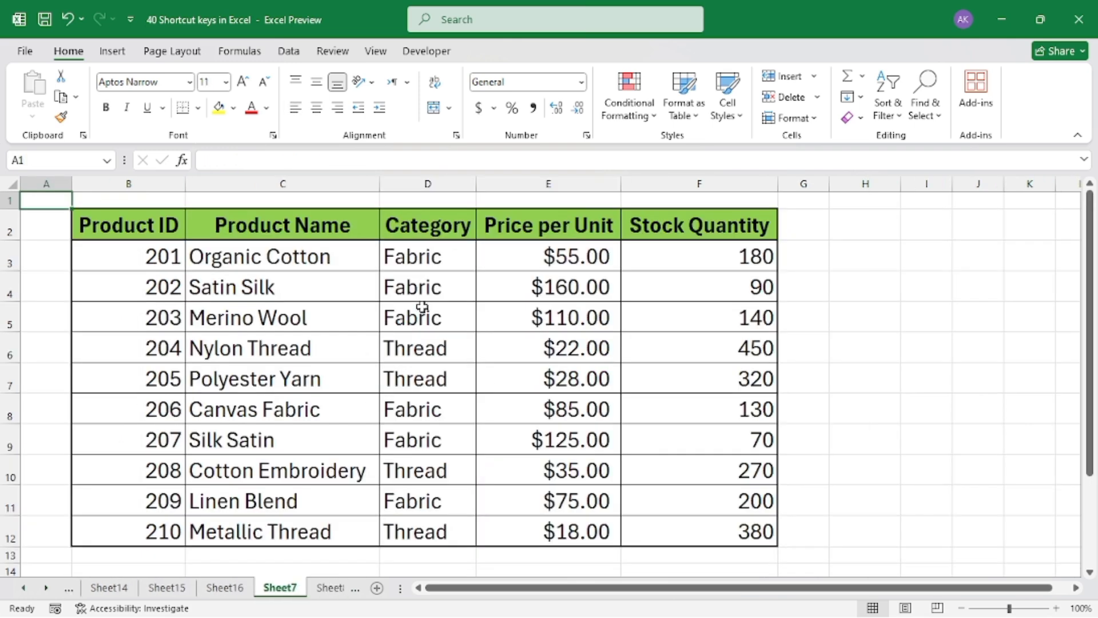
click(694, 184)
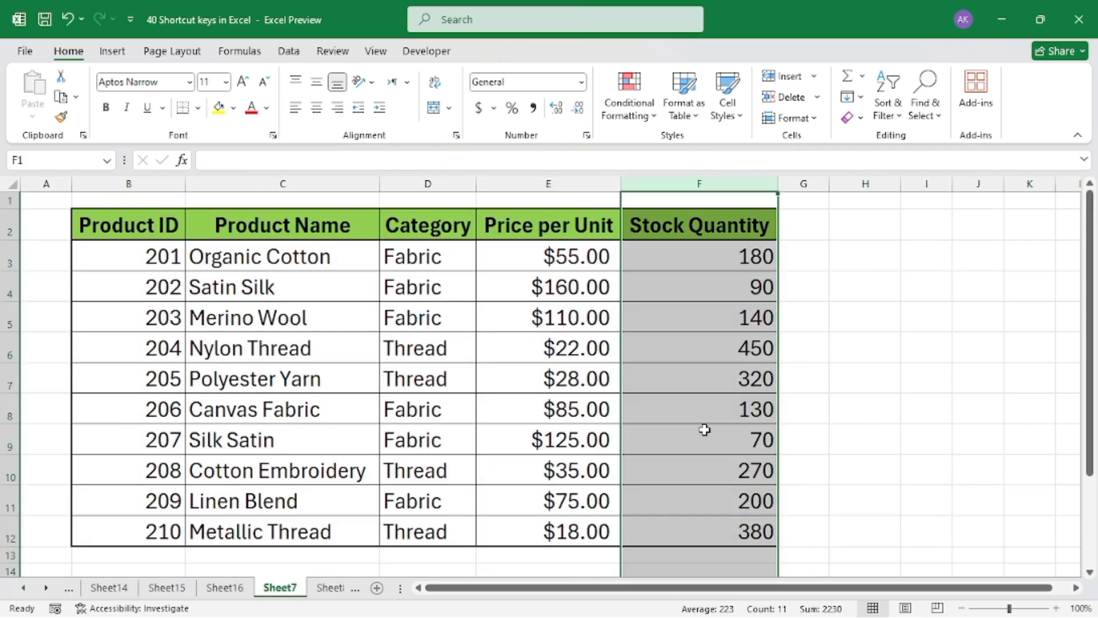
click(734, 278)
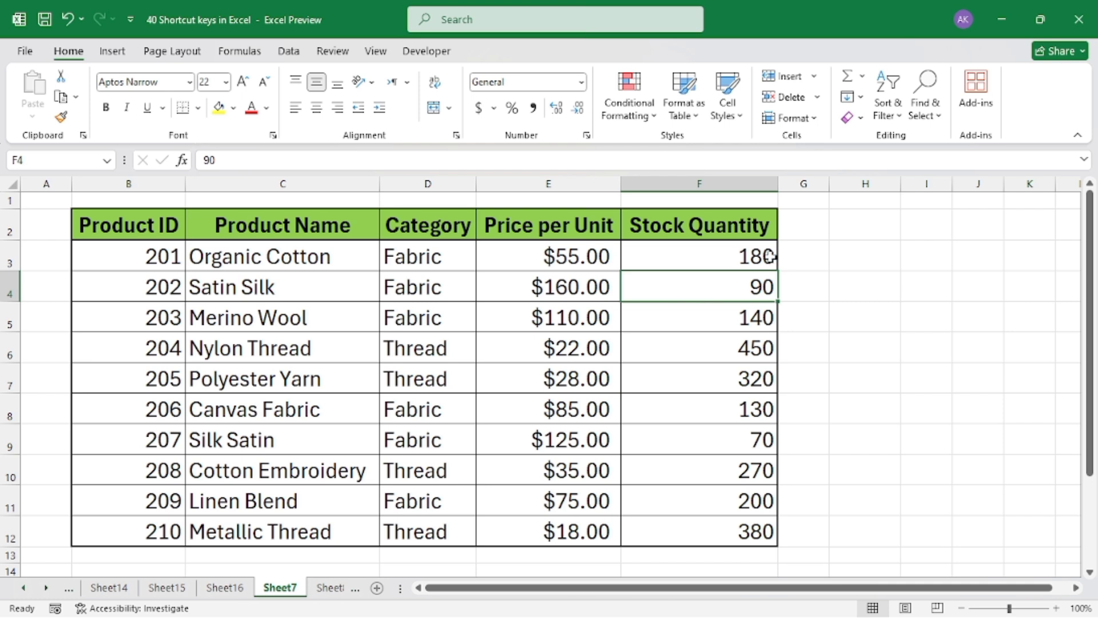
drag(682, 254, 698, 530)
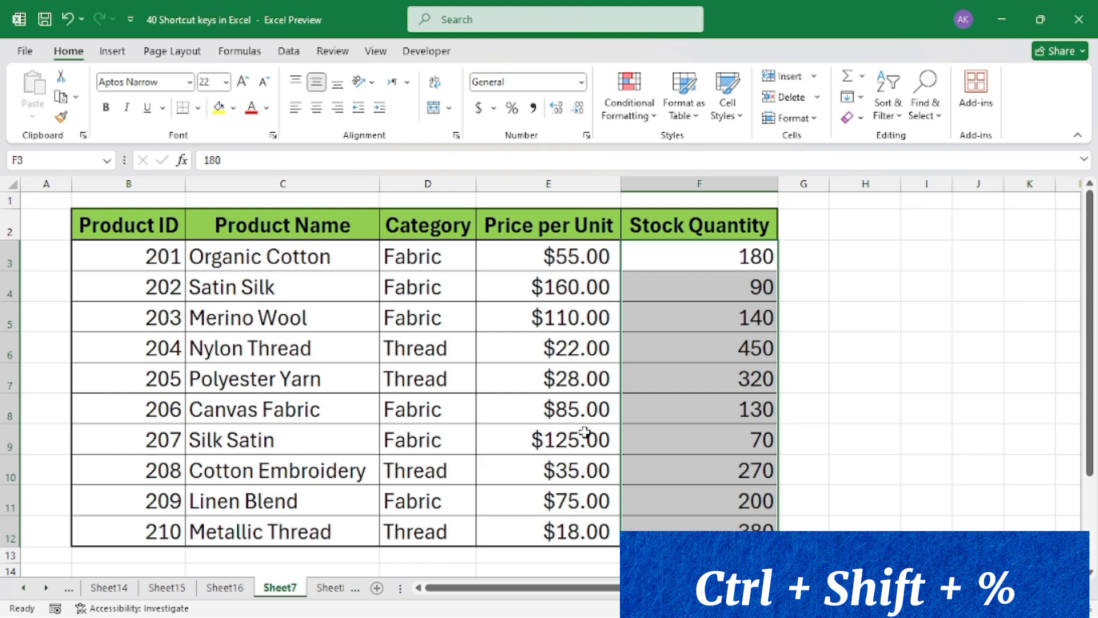
key(ctrl+shift+percent)
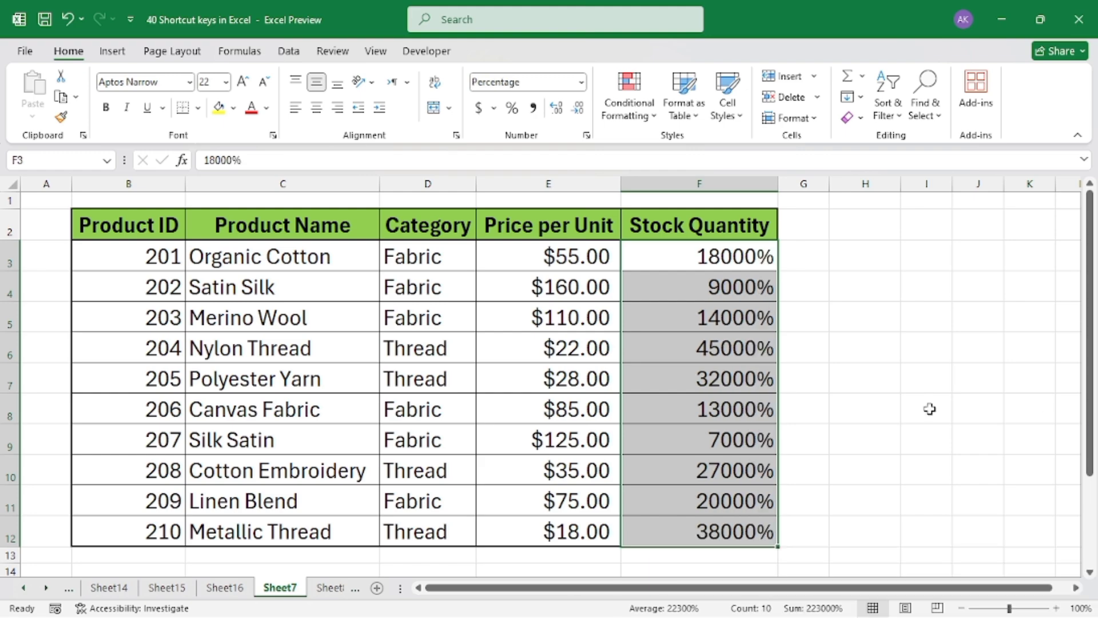
click(728, 378)
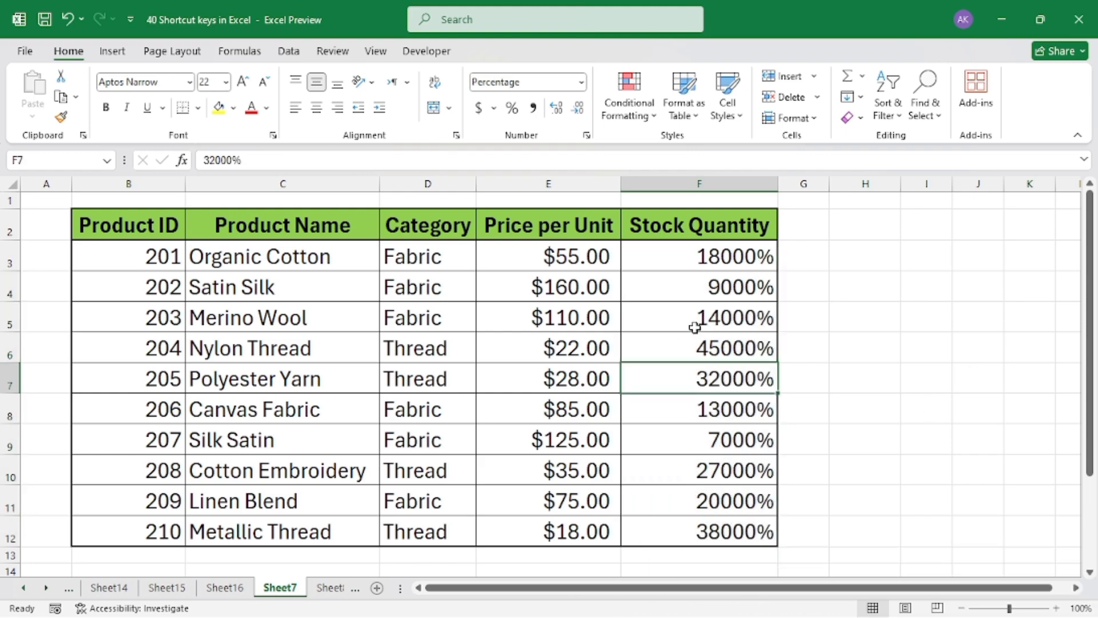
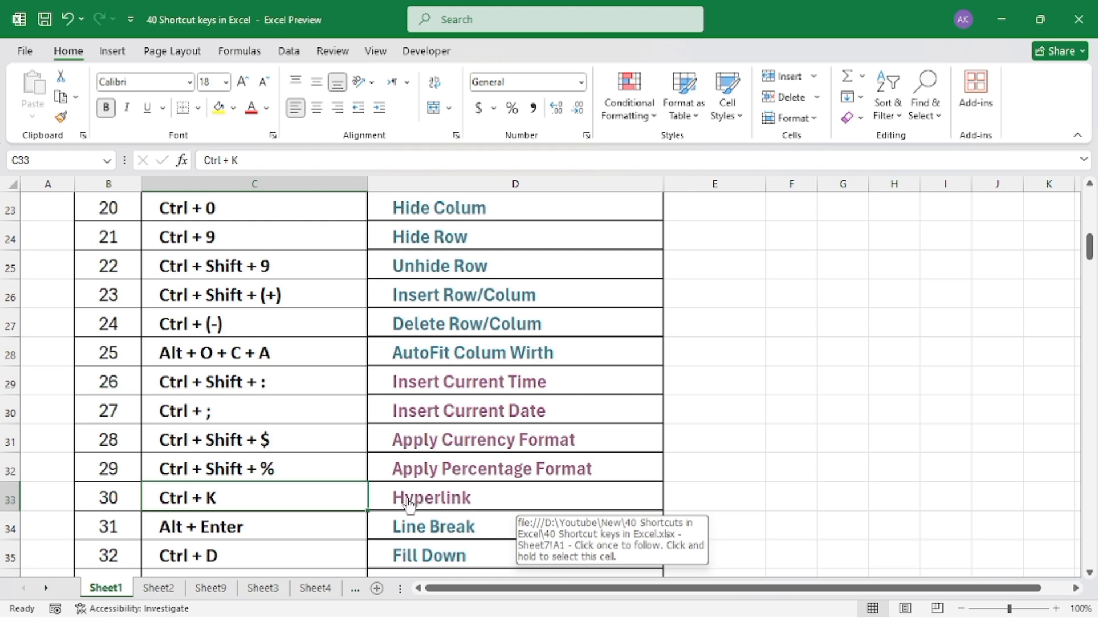
Open the Hyperlink sample sheet from the shortcut list, insert a link to cell A1 of Sheet4 in H3, and follow it
click(426, 506)
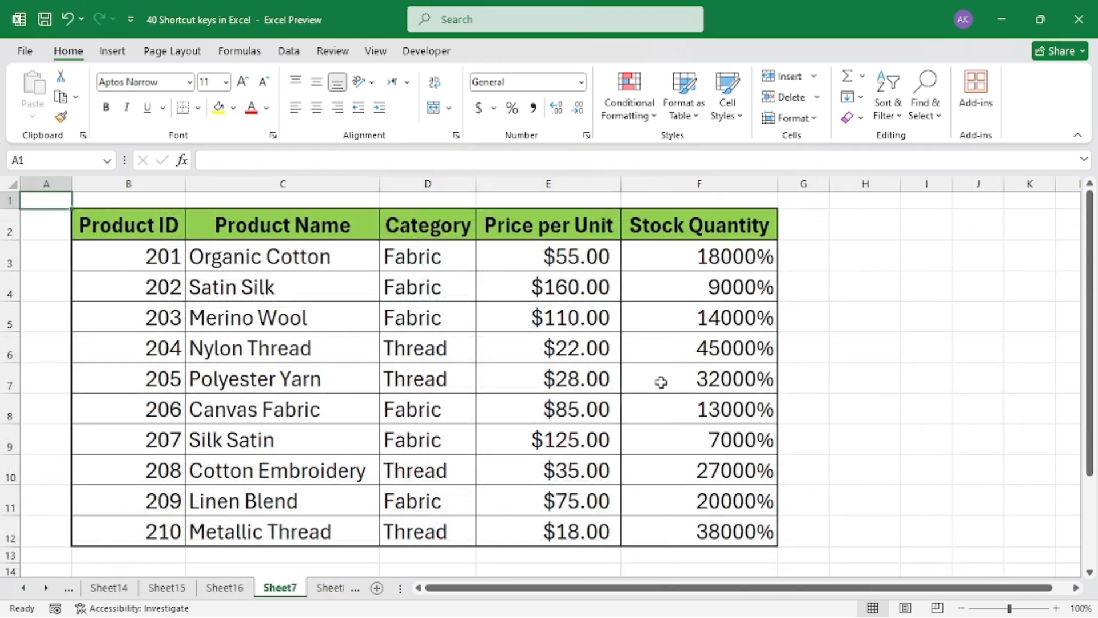
click(862, 247)
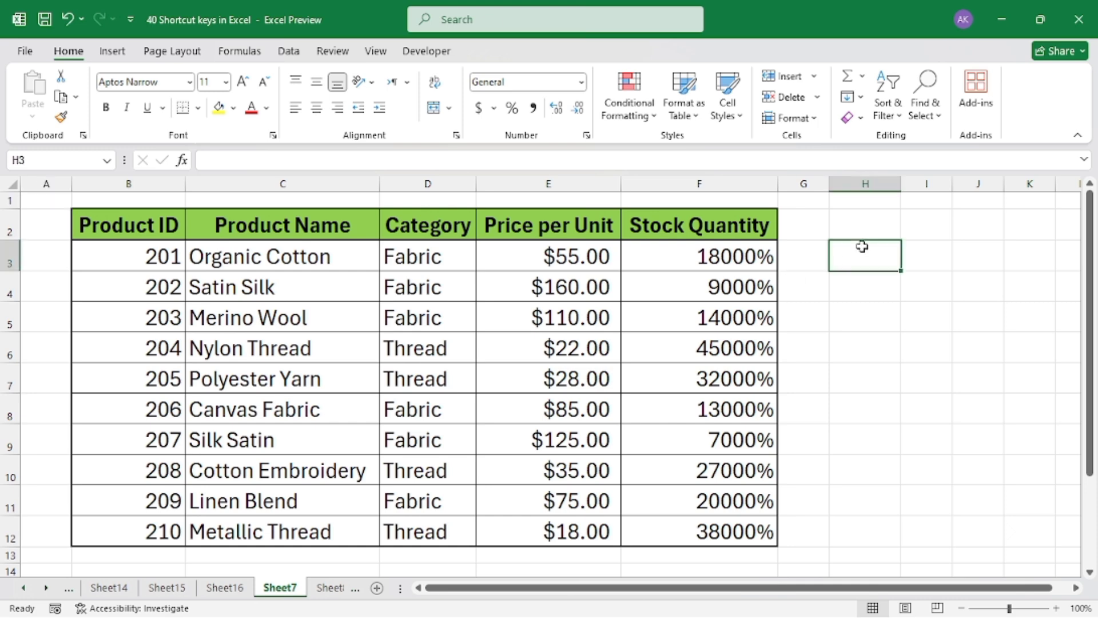
key(ctrl+u)
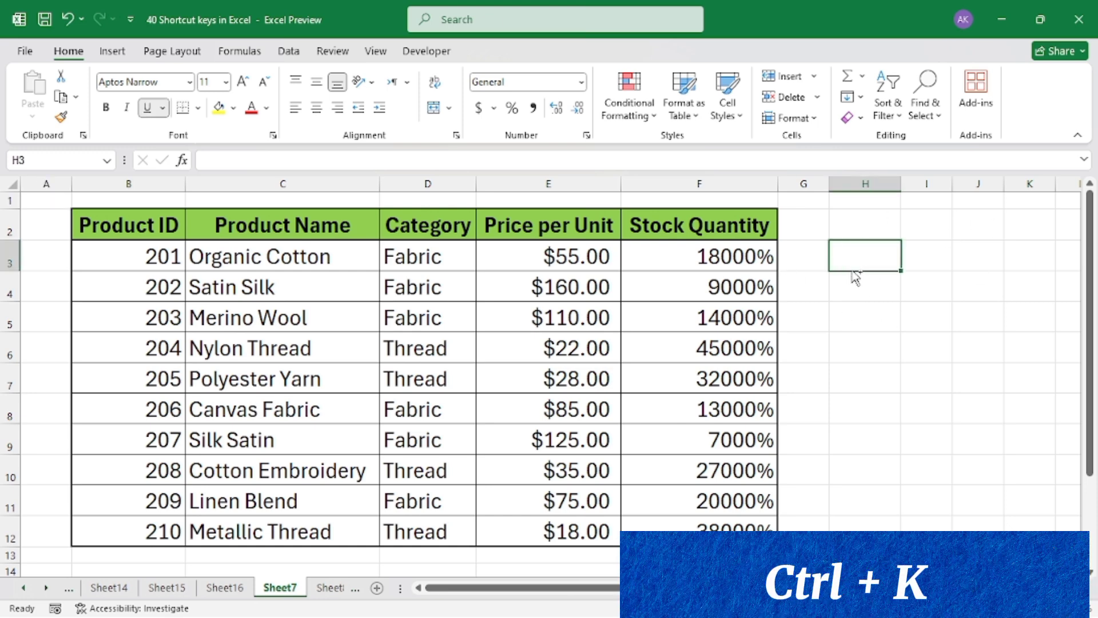
key(ctrl+k)
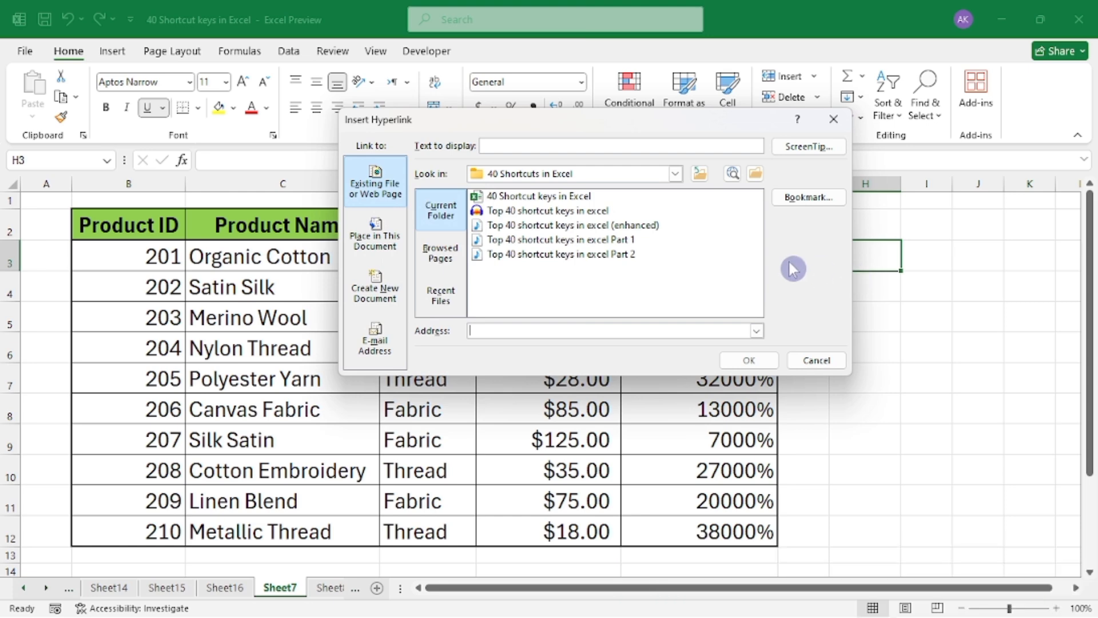
drag(673, 130, 586, 128)
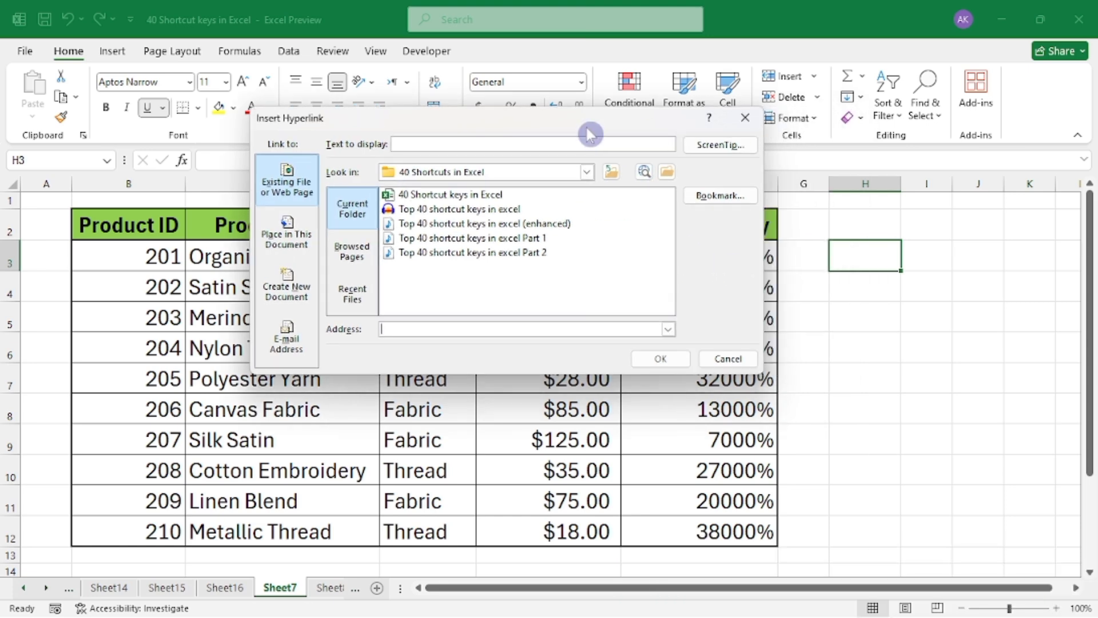
click(289, 199)
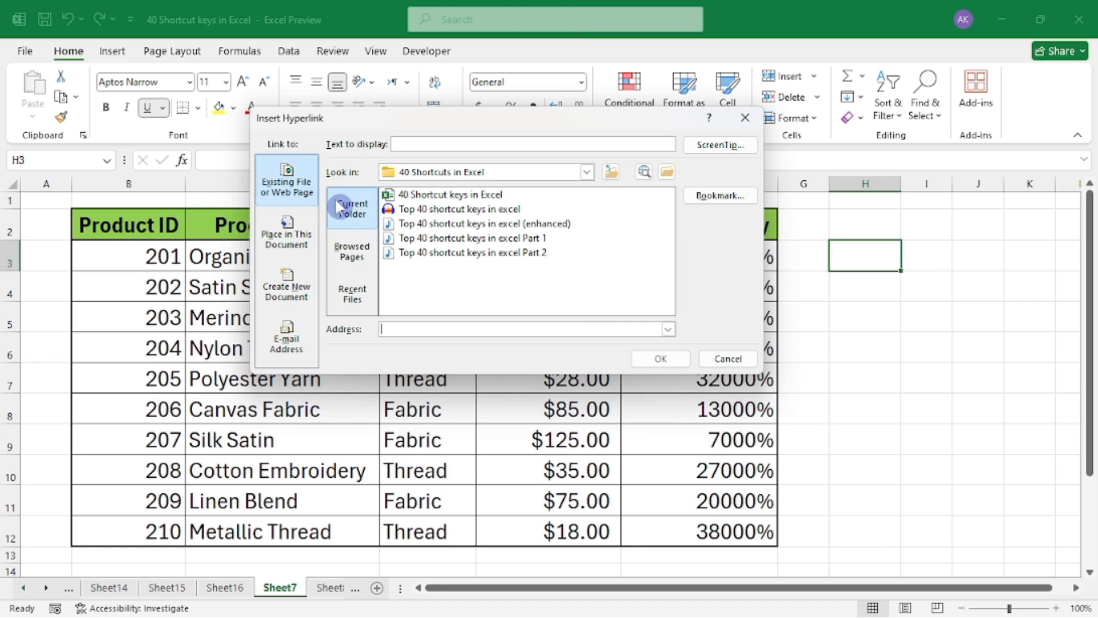
click(289, 236)
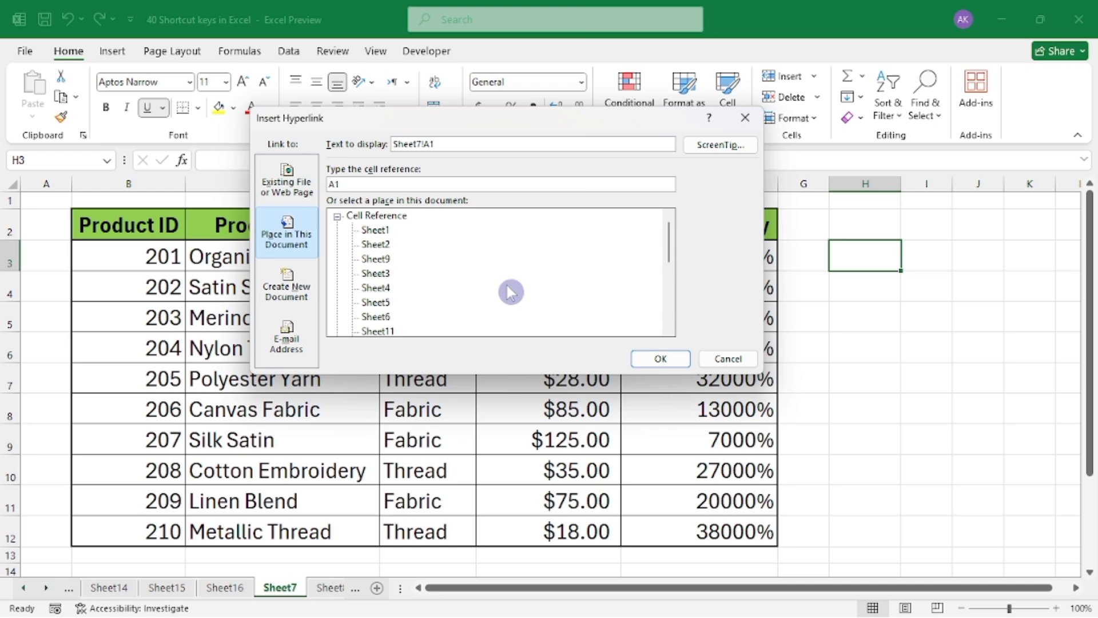
click(373, 292)
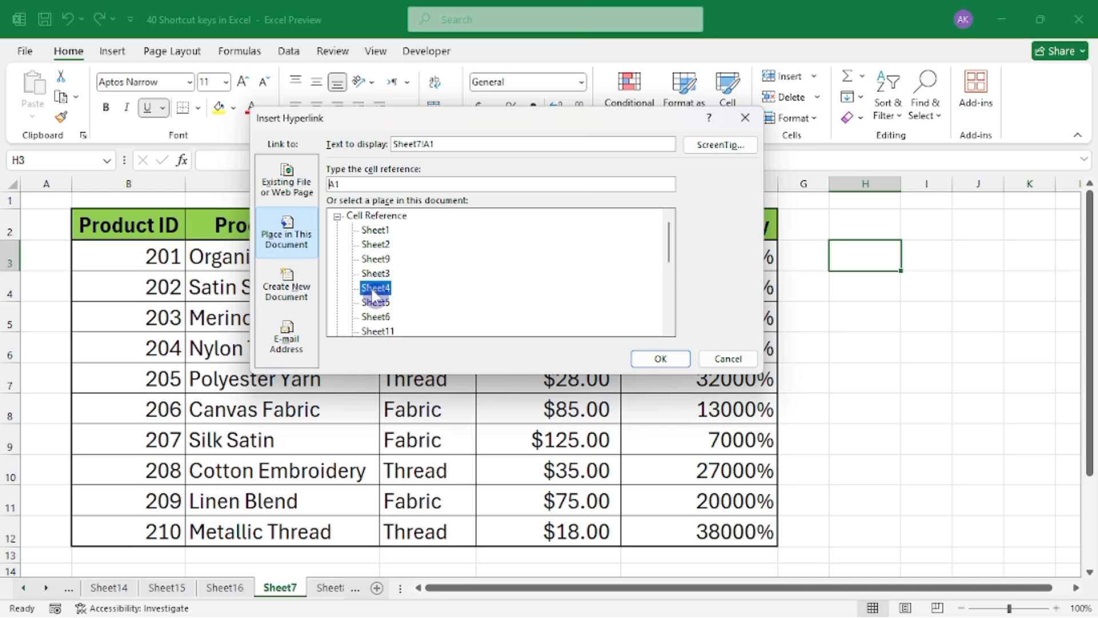
click(661, 361)
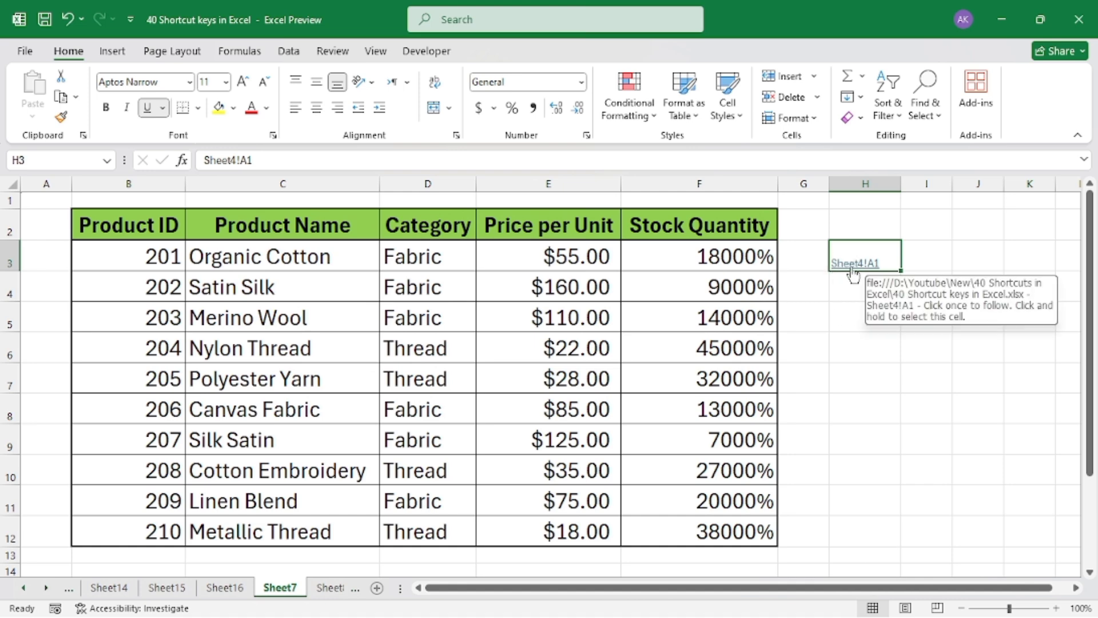
click(853, 268)
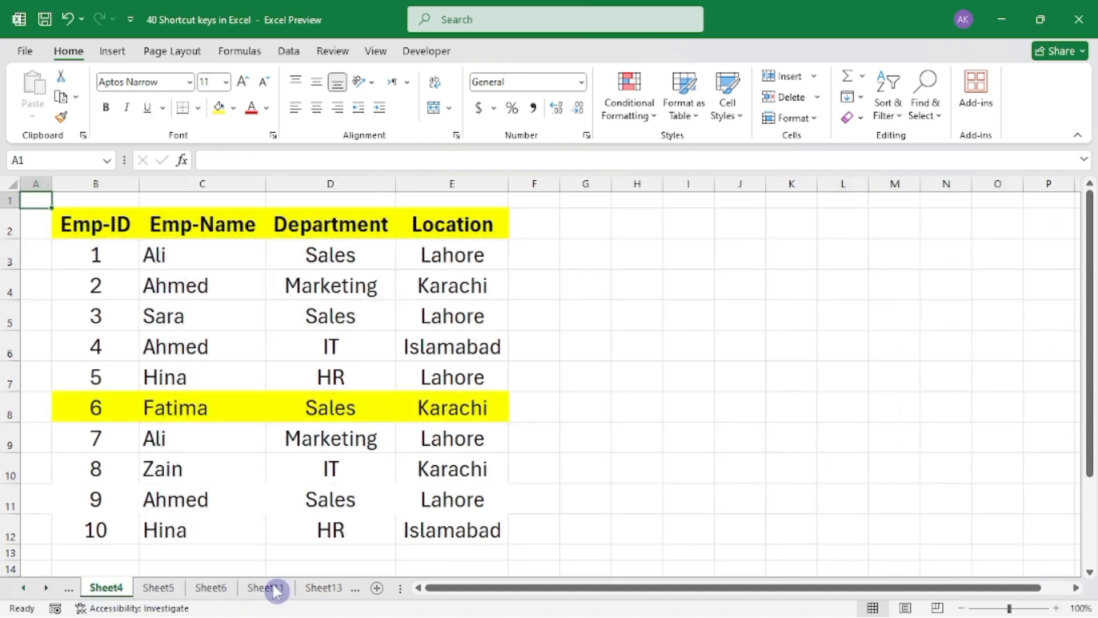
mouse_move(307, 613)
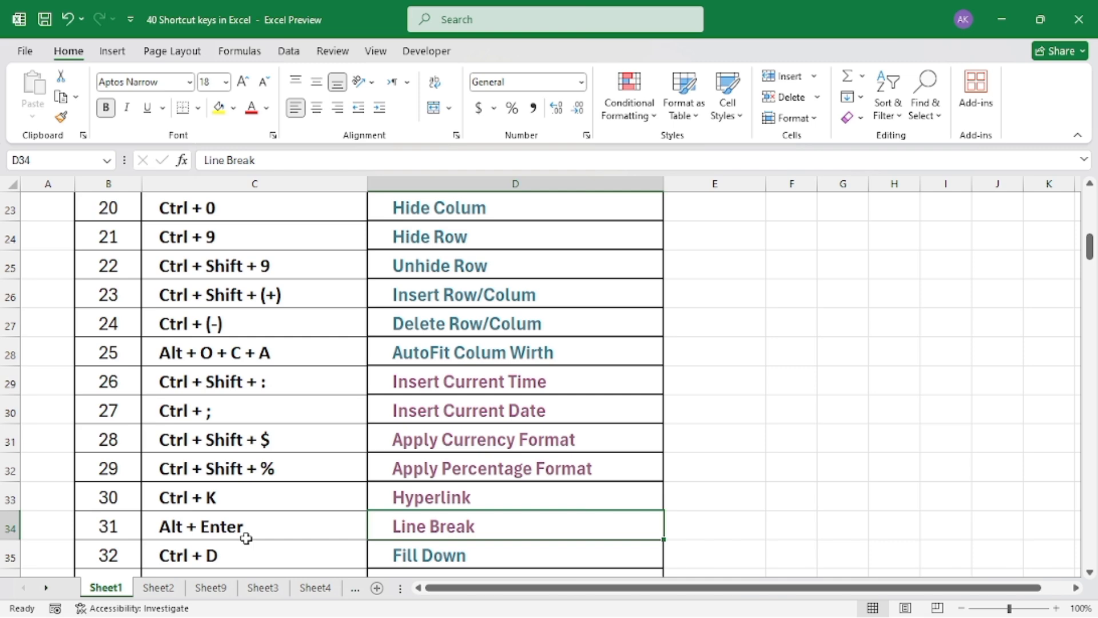
Open the Line Break sample sheet from the shortcut list and enter "The Brilliant" and "Academy" on separate lines within cell C2
click(433, 529)
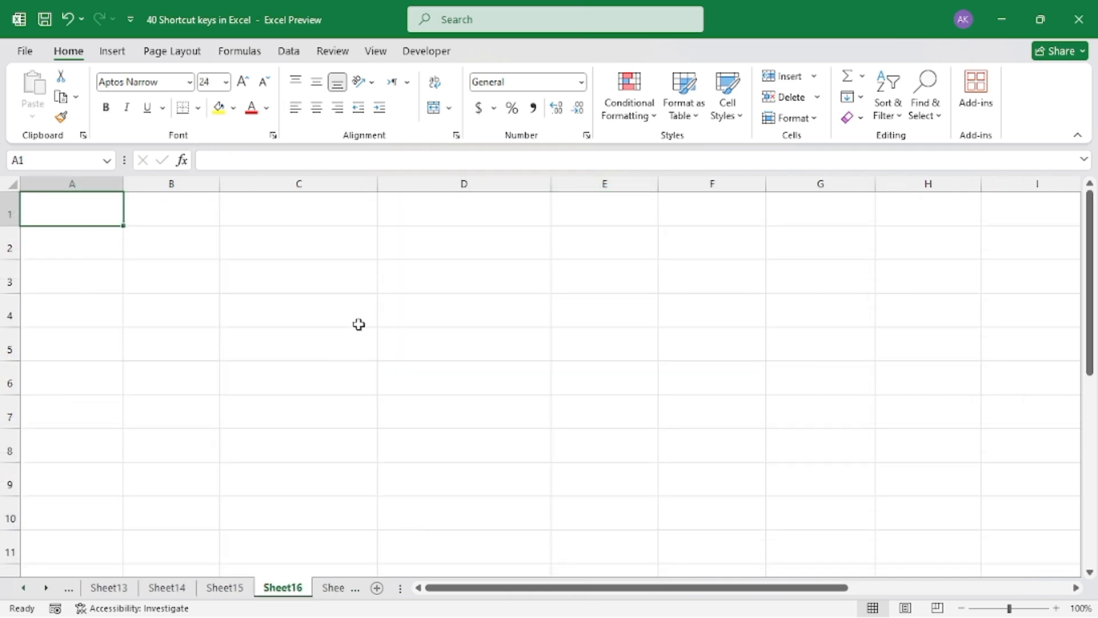
click(311, 248)
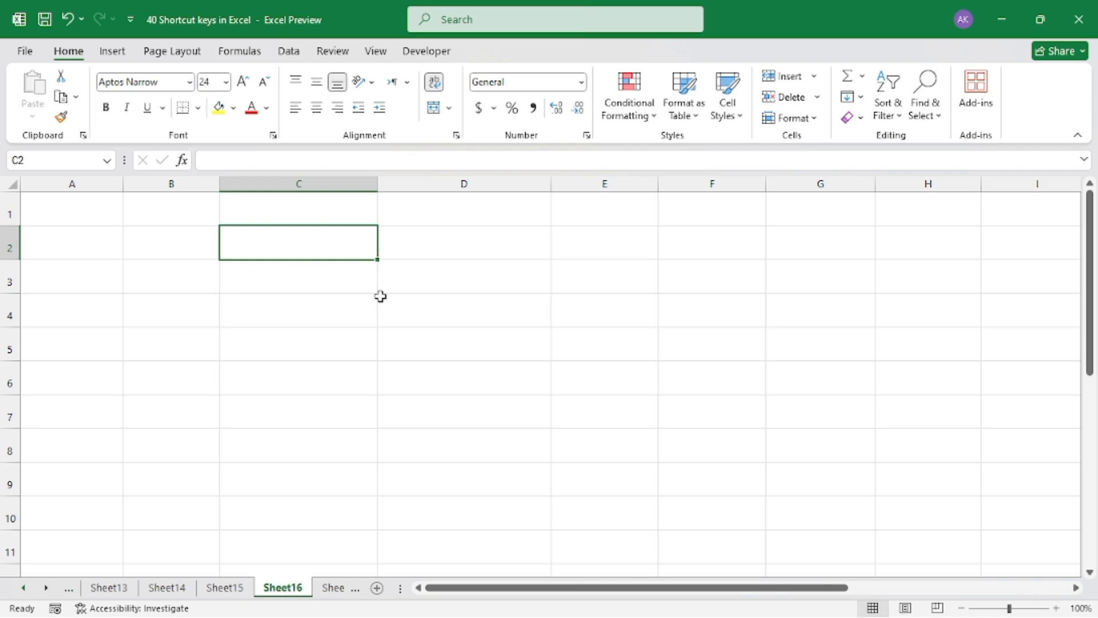
click(280, 239)
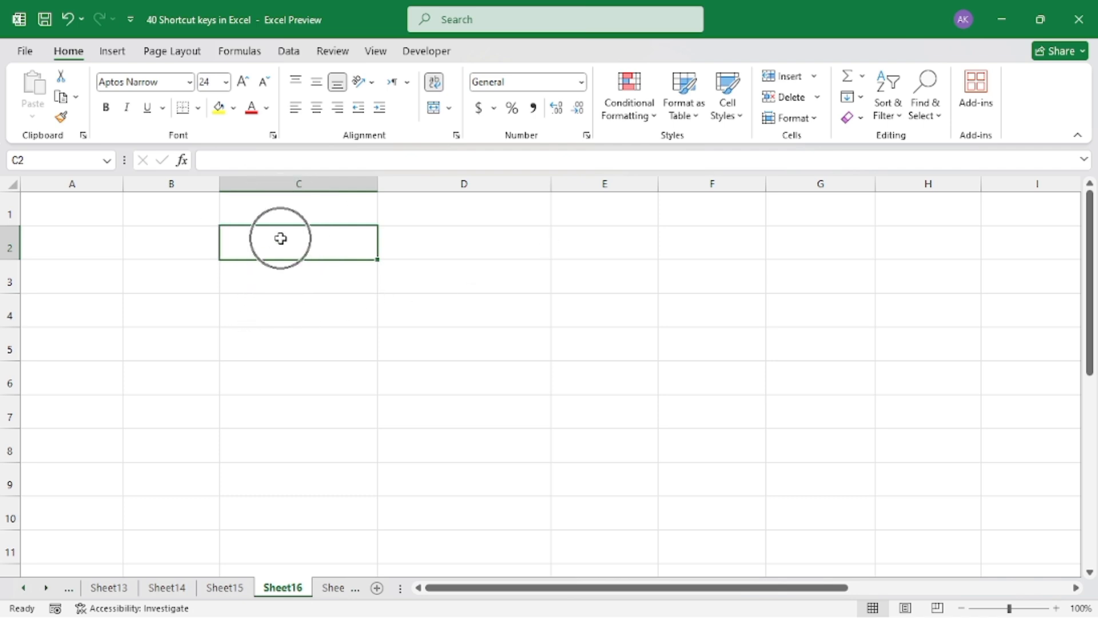
text(The Brilliant)
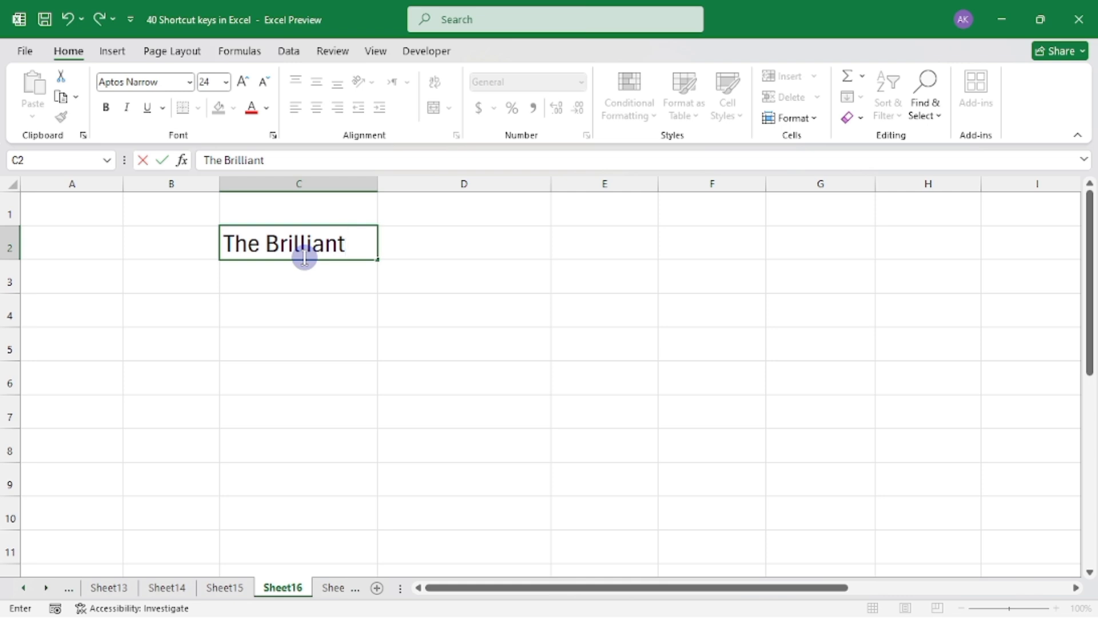
key(alt)
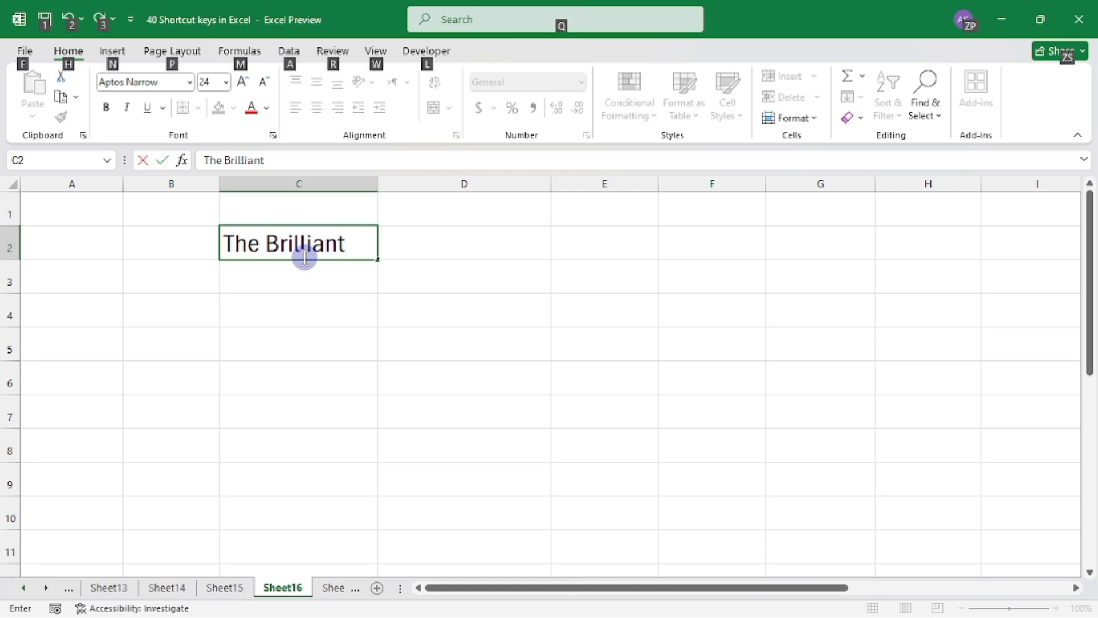
key(alt+Return)
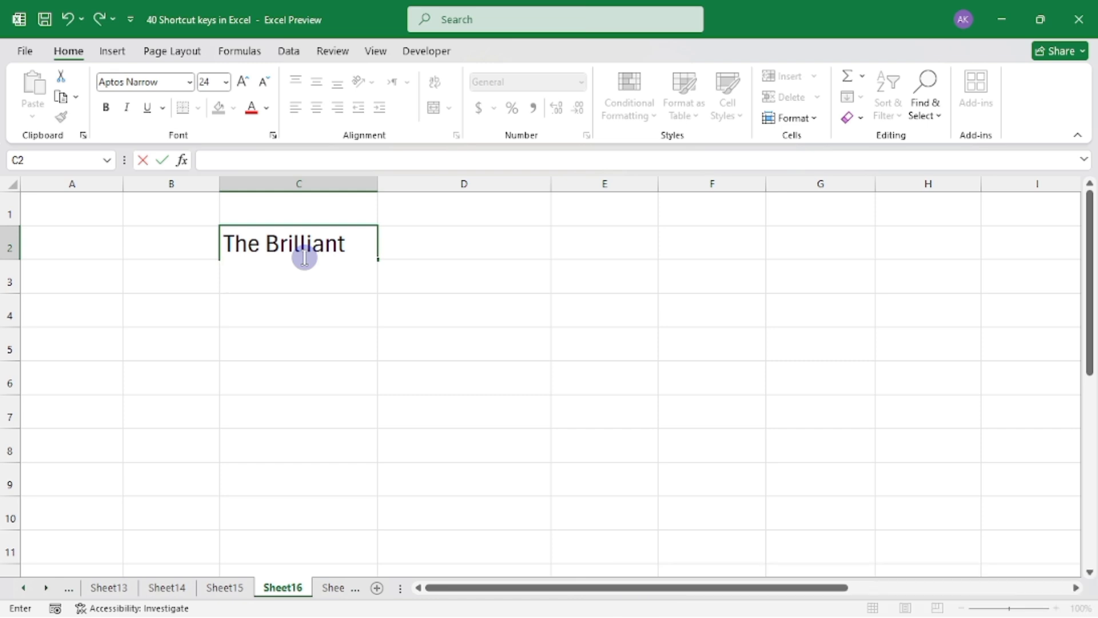
text(Academy)
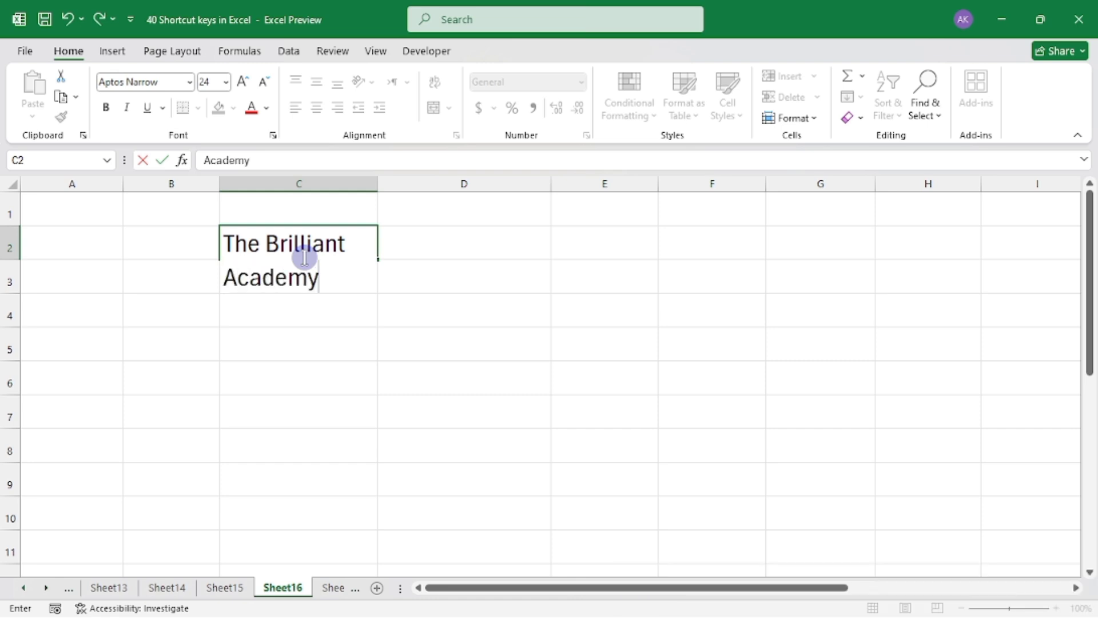
key(Return)
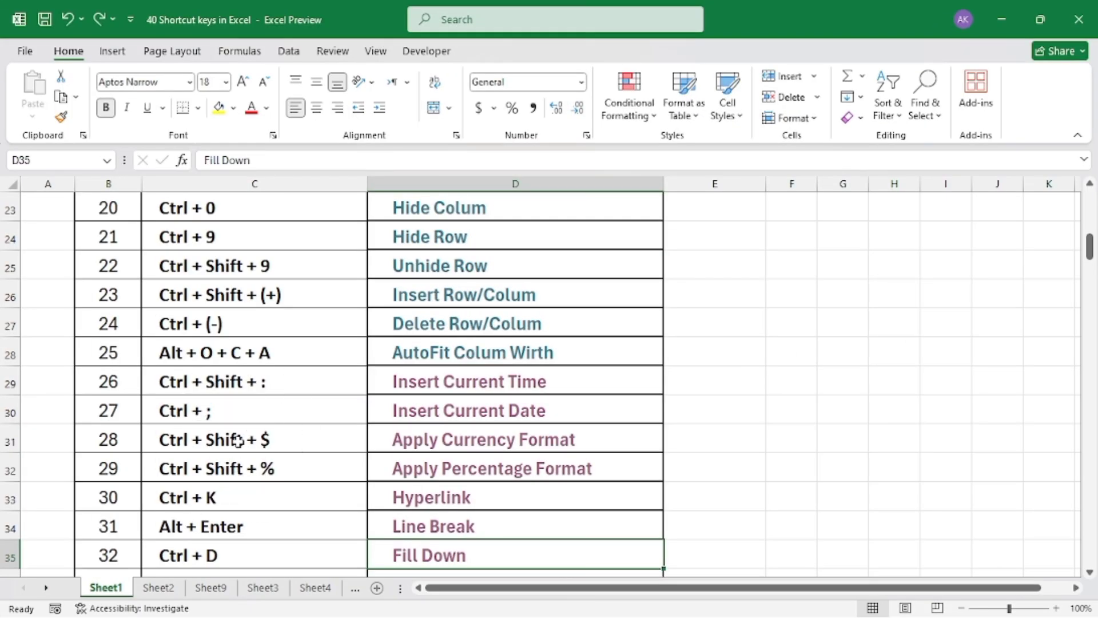
Open the Fill Down sample sheet from the shortcut list and fill the date in B2 down through B5
scroll(239, 440, down, 3)
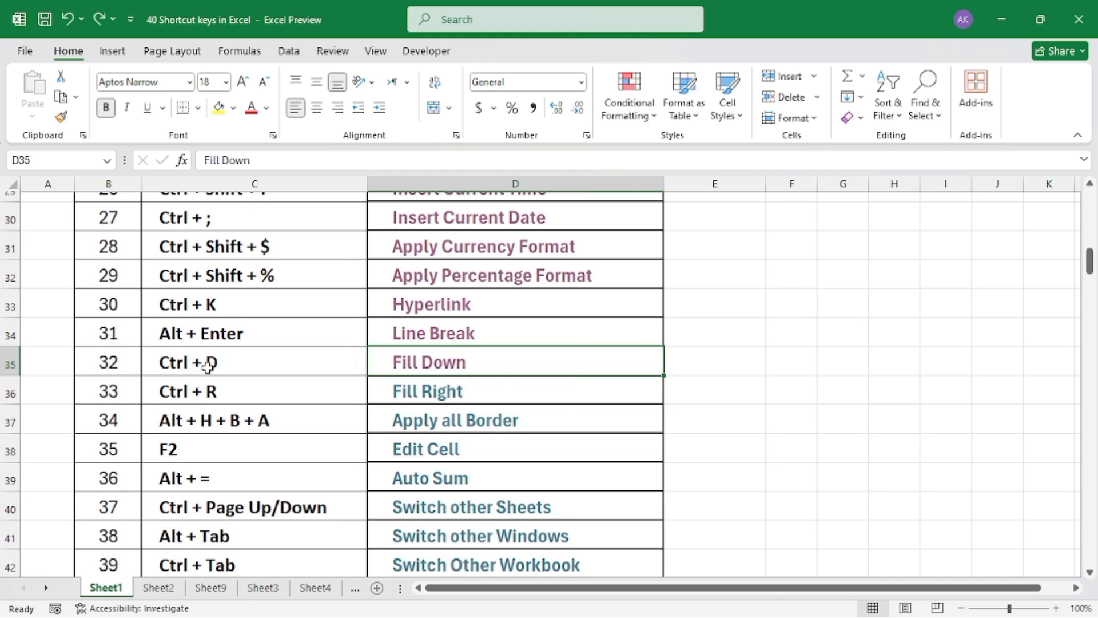
click(418, 364)
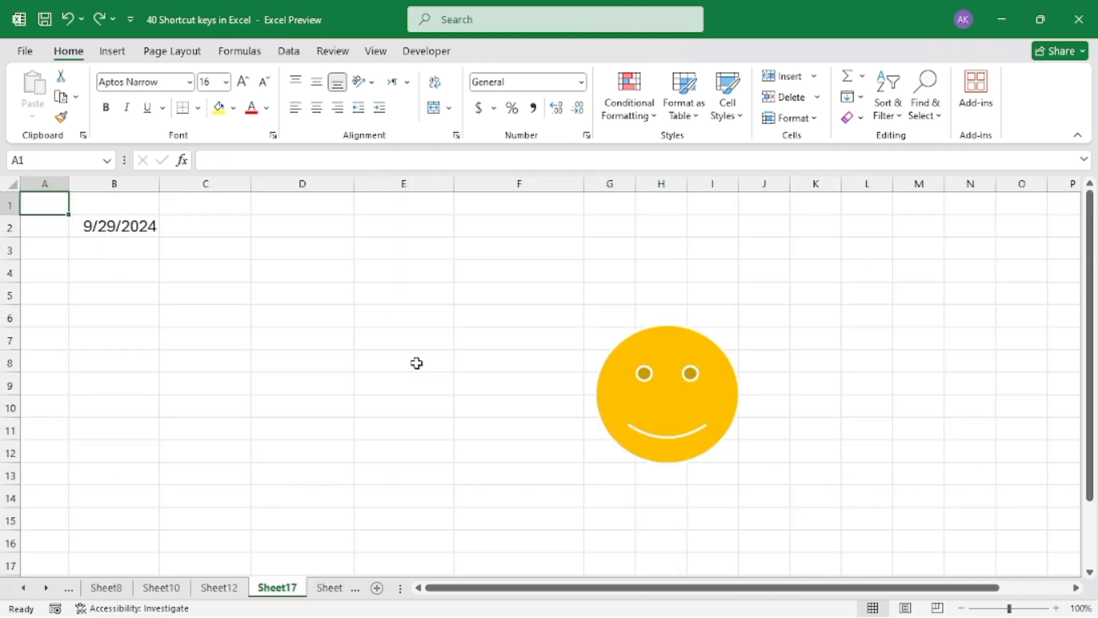
click(216, 340)
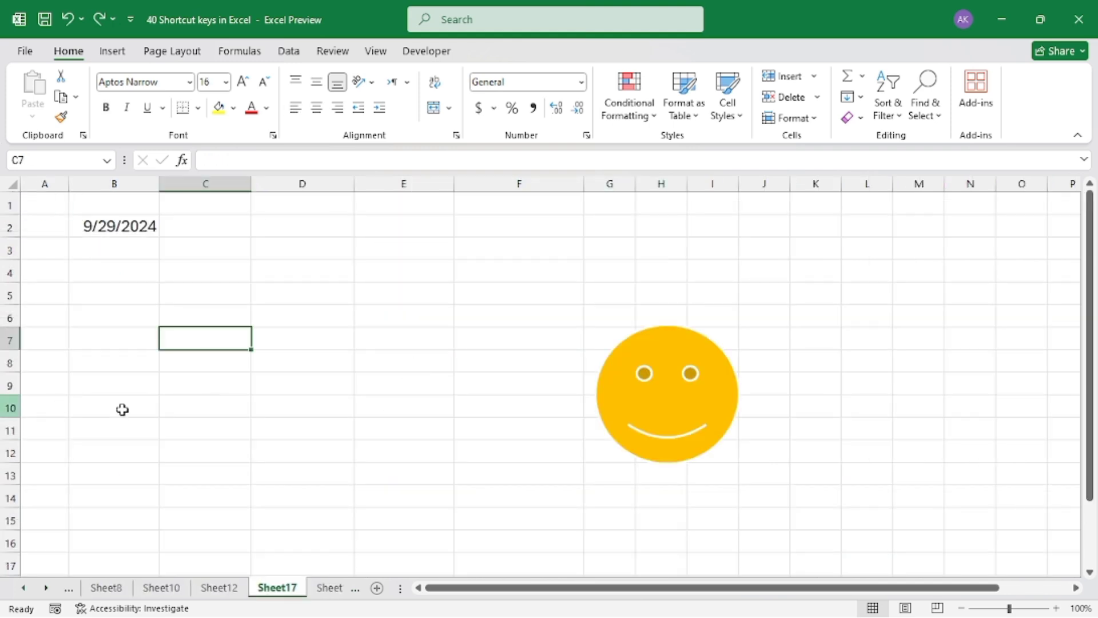
click(120, 233)
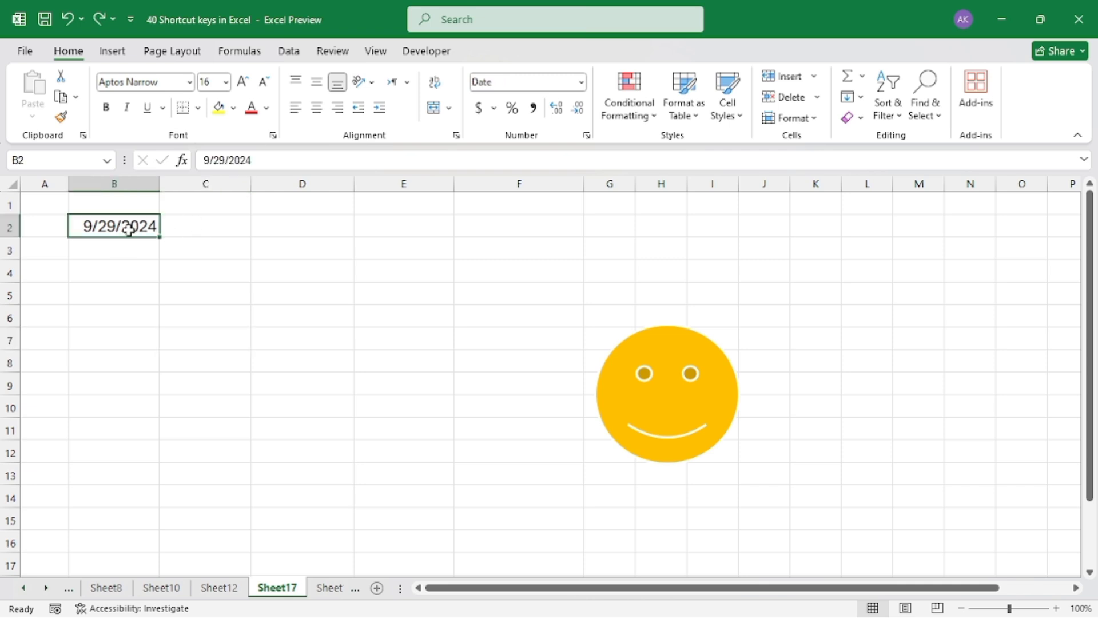
drag(129, 230, 117, 295)
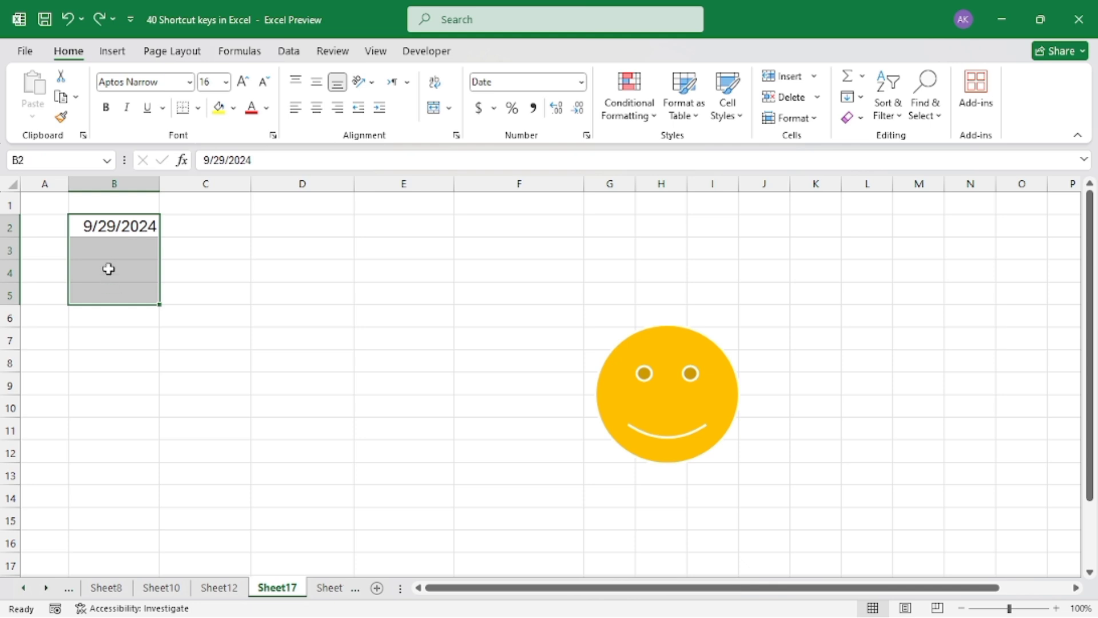
click(122, 231)
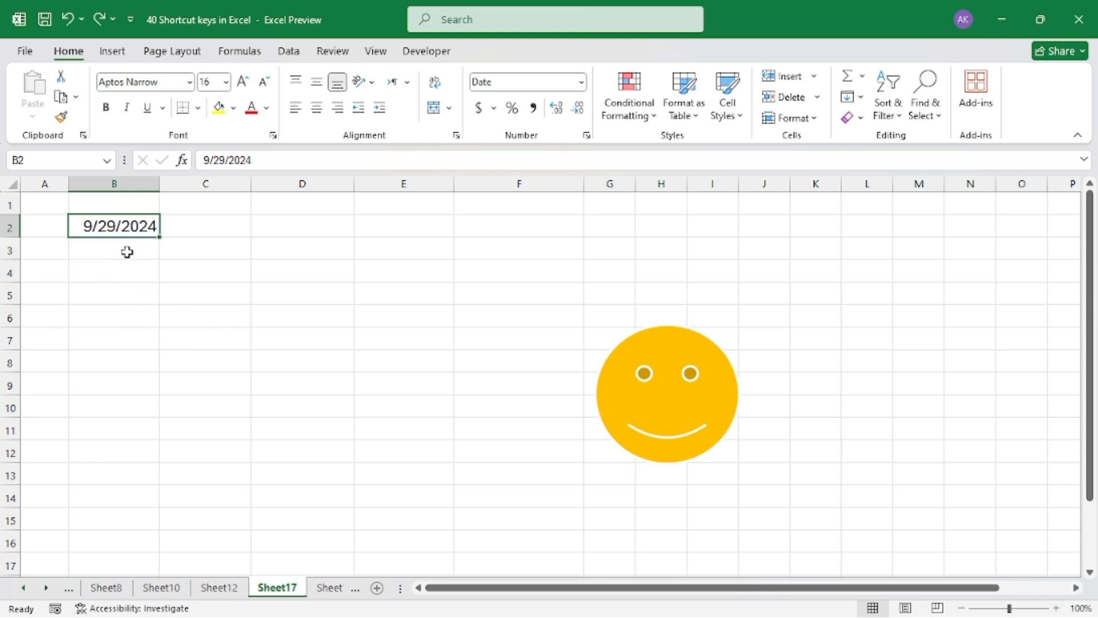
drag(123, 224, 115, 293)
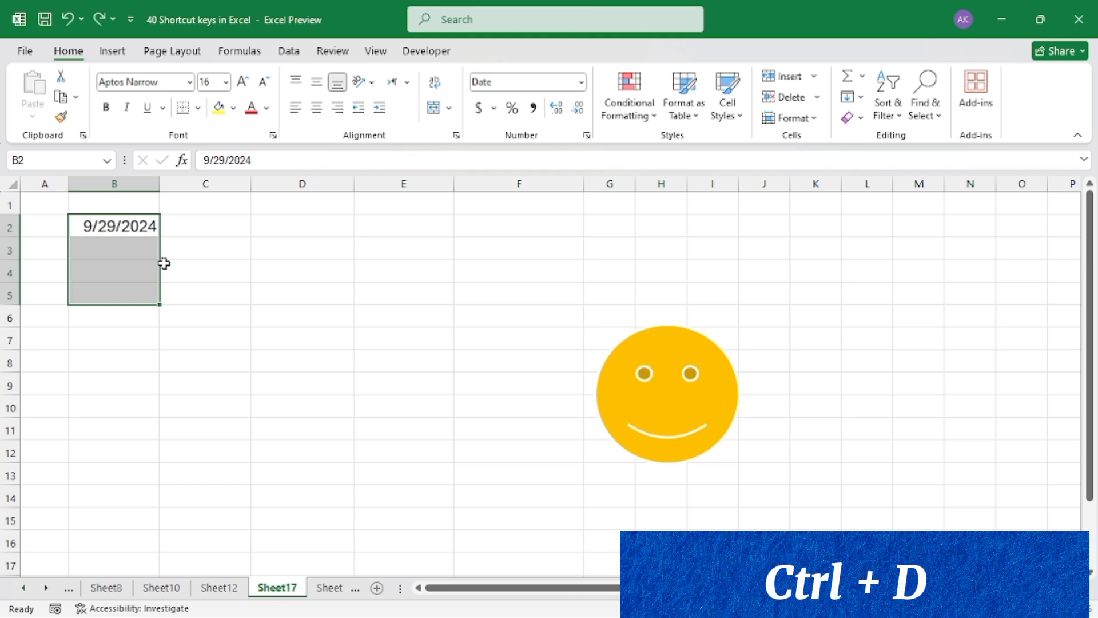
key(ctrl+d)
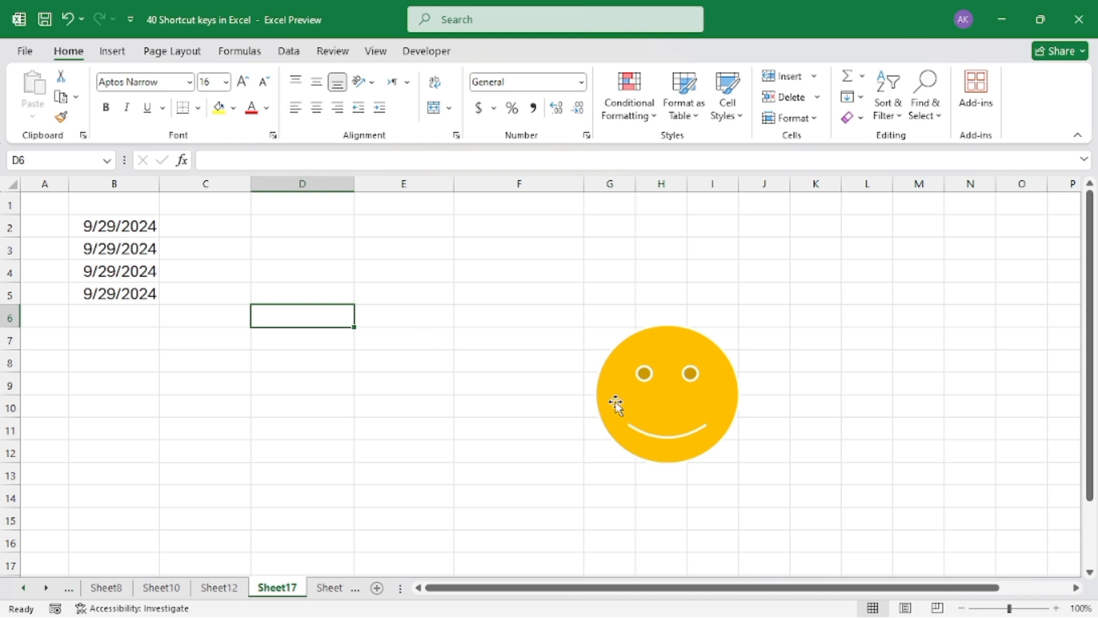
Duplicate the smiley face shape, place the copy over columns D to F beside the original, and deselect it
click(679, 389)
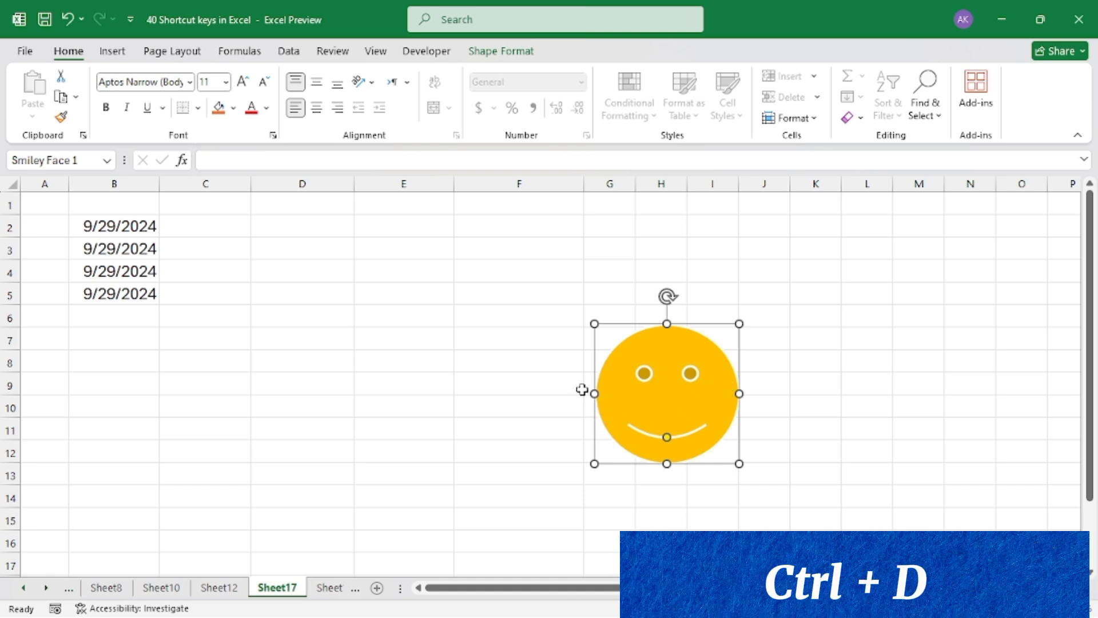
key(ctrl+d)
drag(726, 414, 429, 392)
click(510, 312)
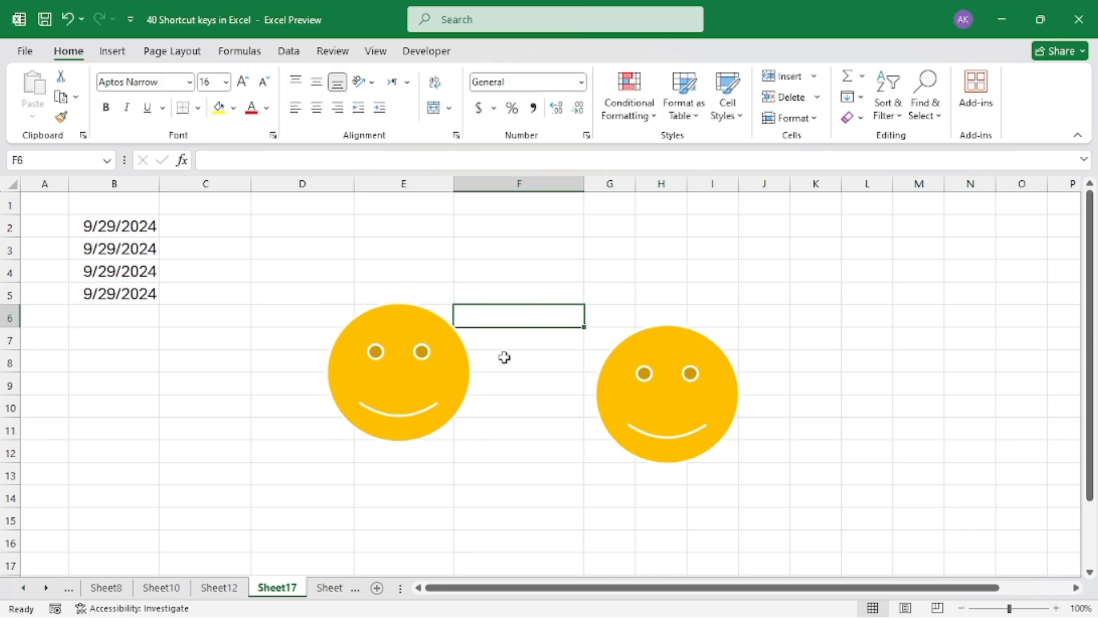
click(545, 252)
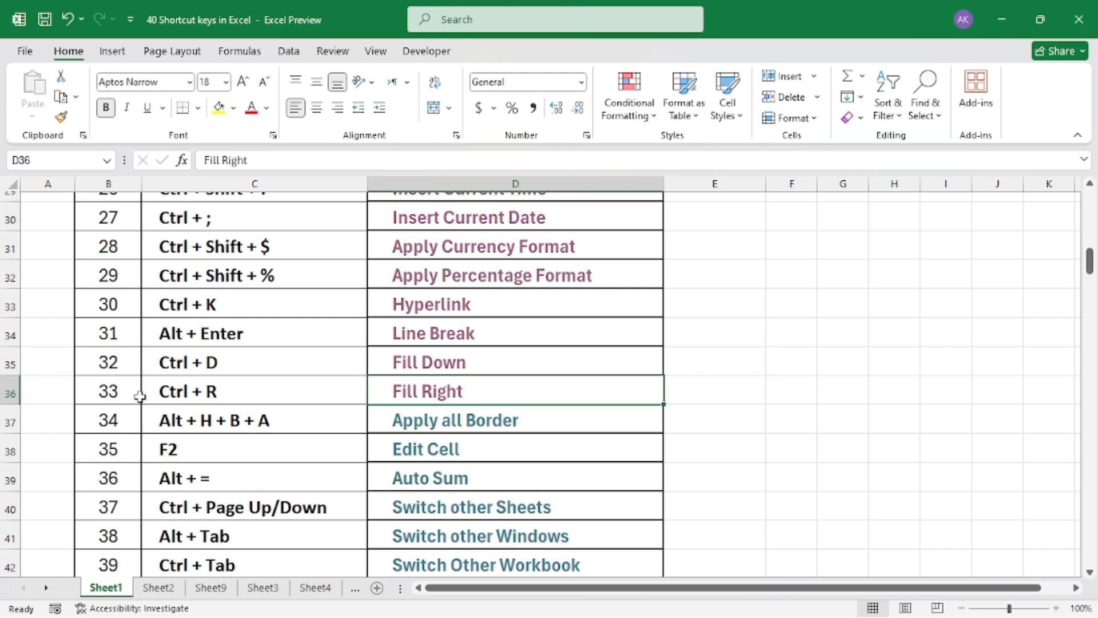
Open the Fill Right sample sheet from the shortcut list and fill the date in B2 across through E2
click(412, 391)
click(305, 279)
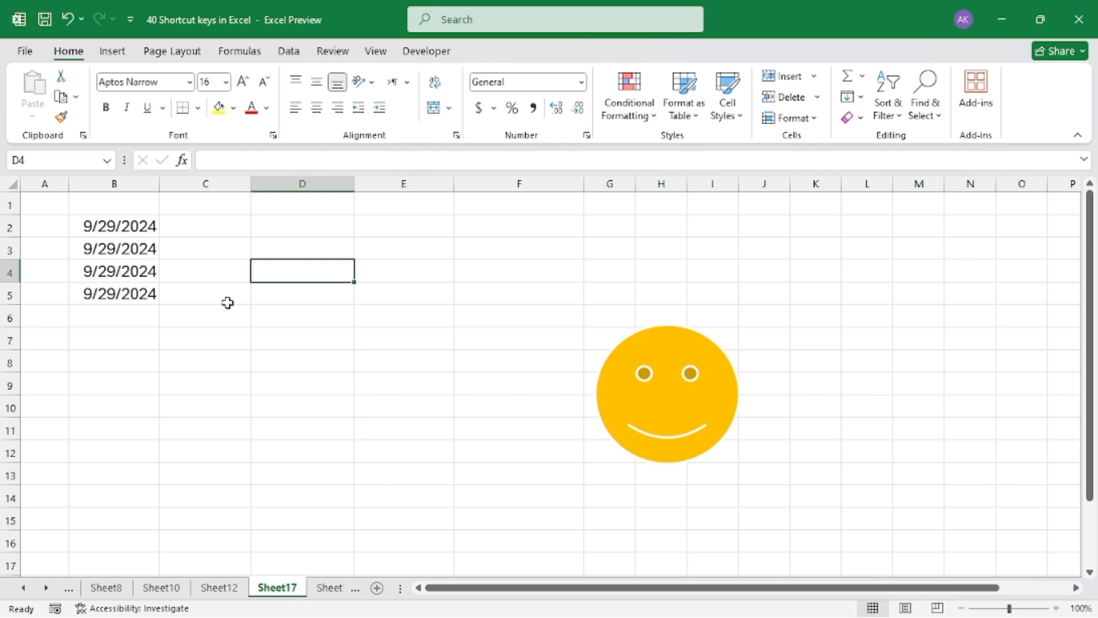
drag(127, 225, 118, 292)
click(225, 276)
drag(103, 226, 423, 229)
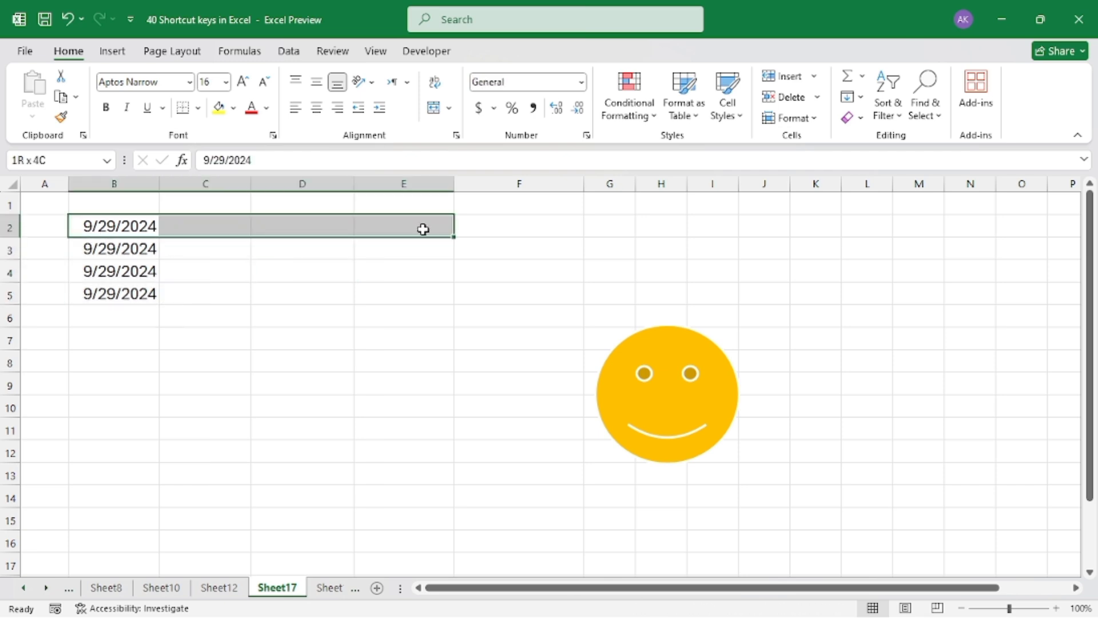
click(308, 275)
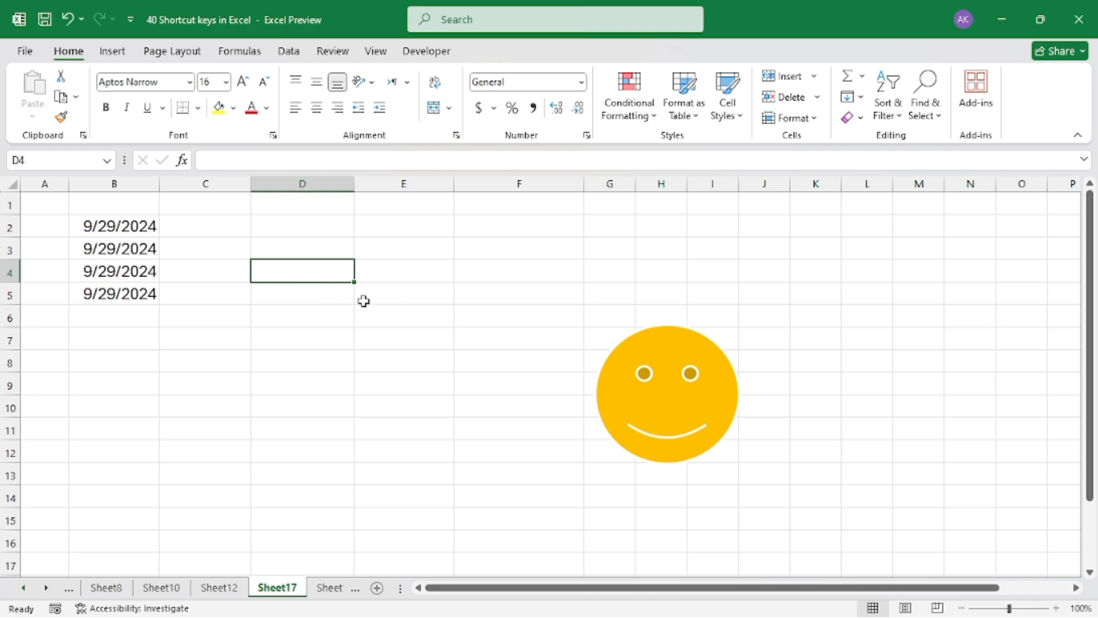
click(120, 229)
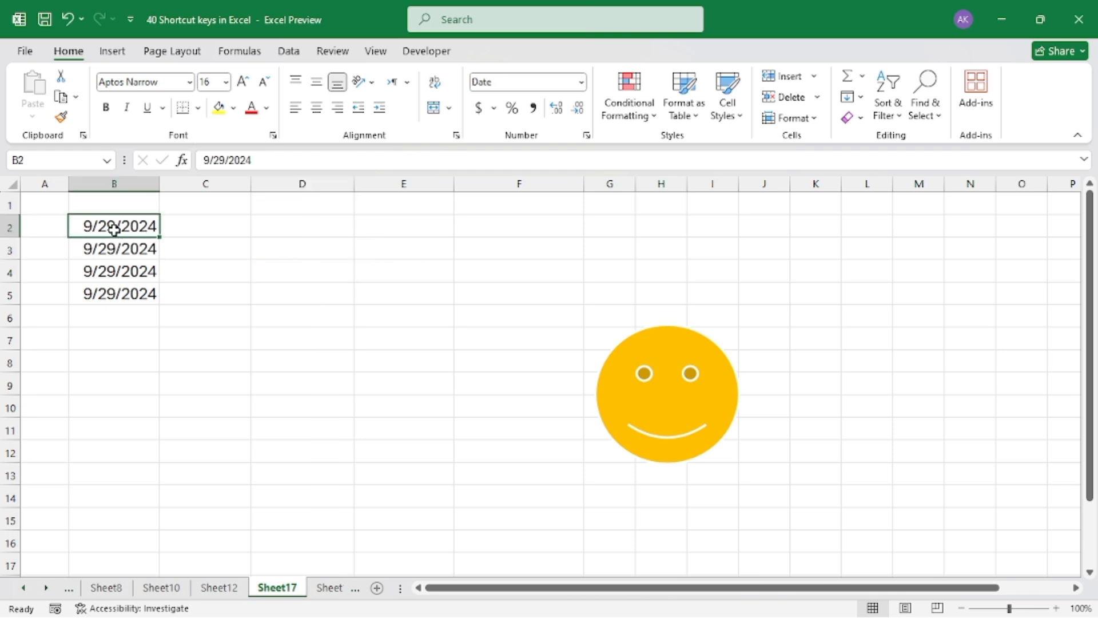
drag(121, 227, 372, 232)
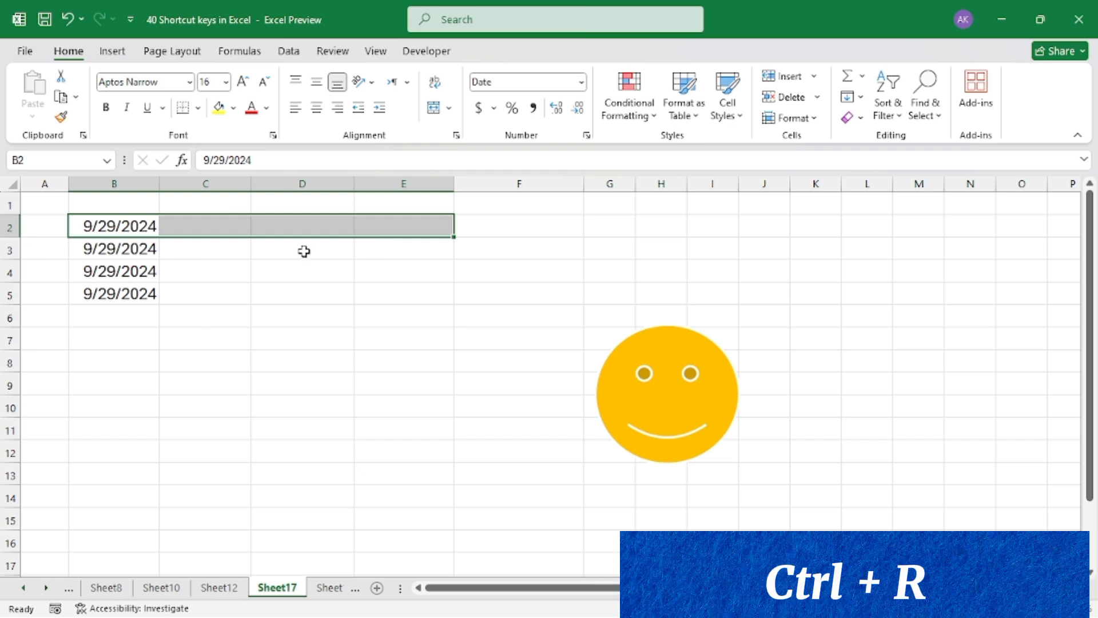
key(ctrl+r)
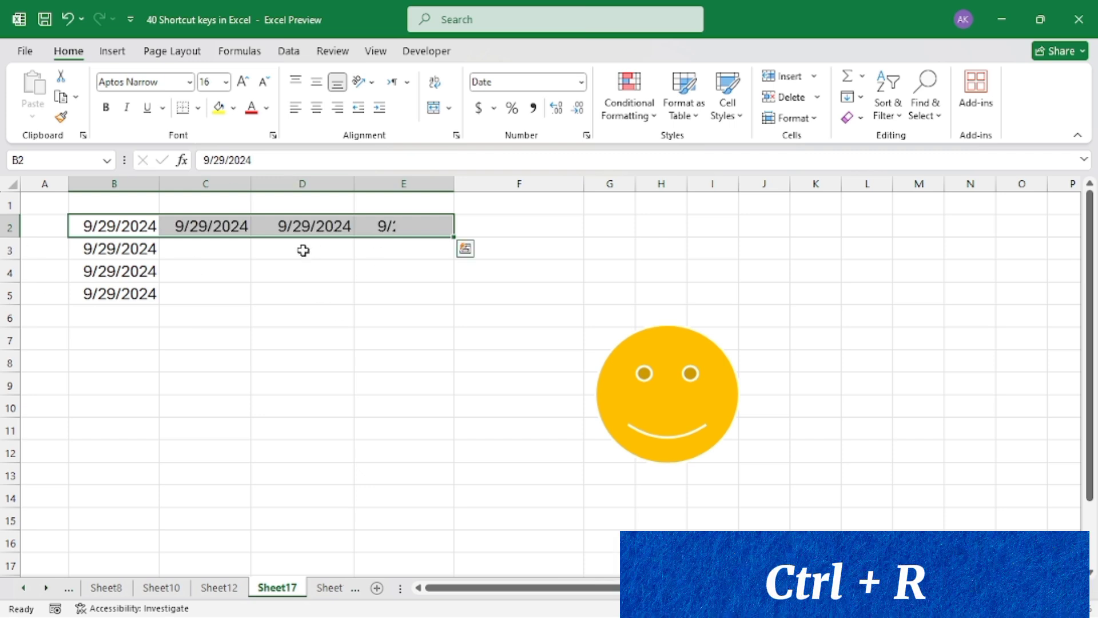
click(355, 343)
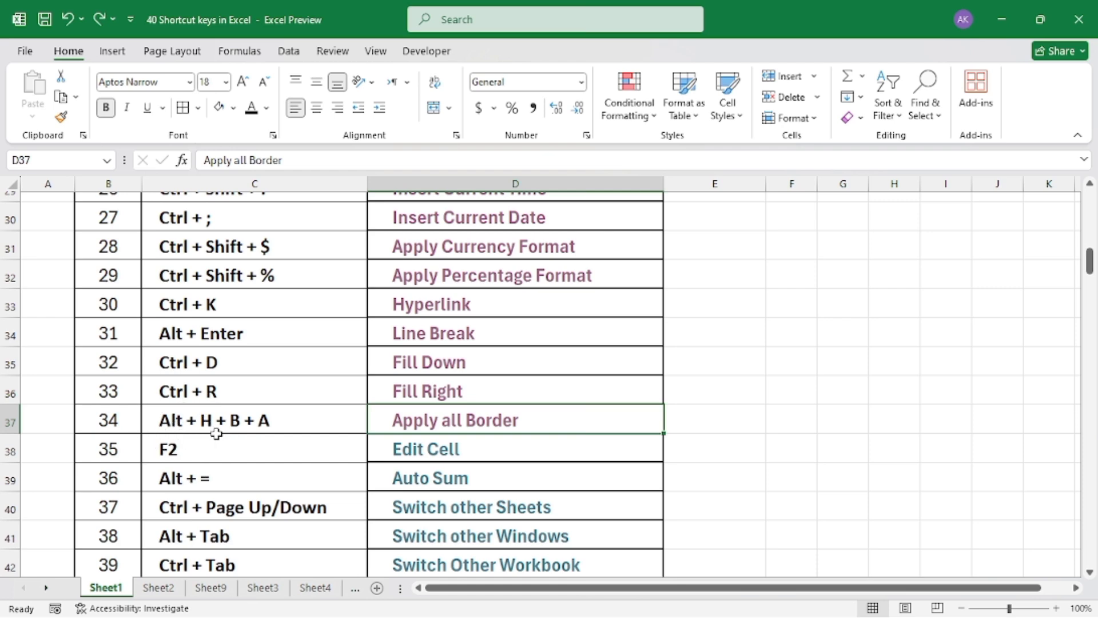
Open the Apply all Border sample sheet from the shortcut list and apply all borders to the whole product table
click(441, 433)
click(256, 277)
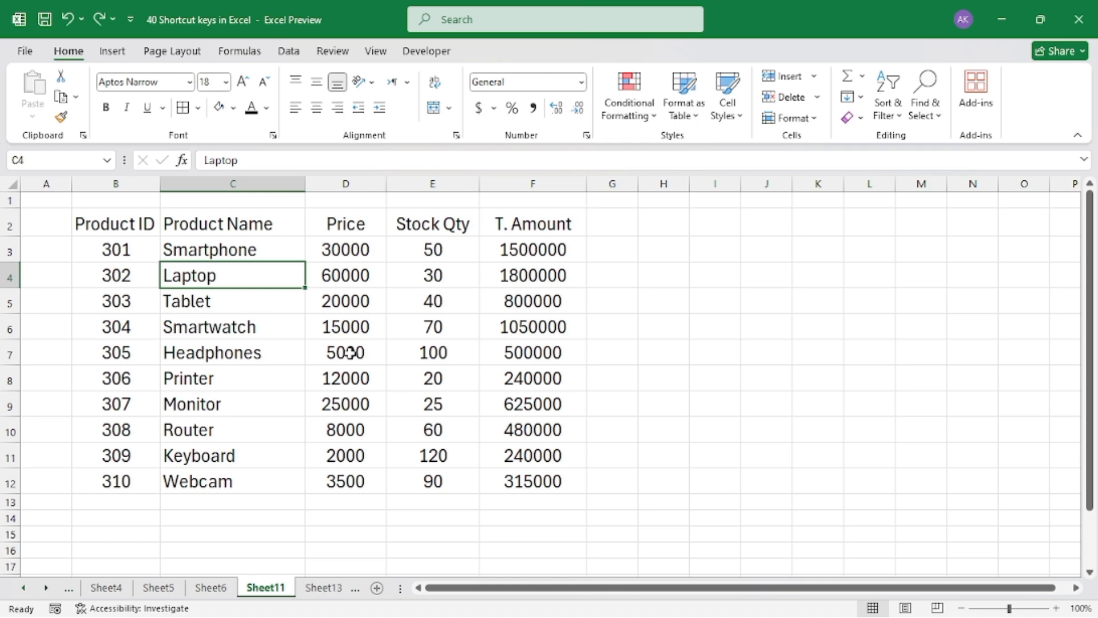
key(ctrl+a)
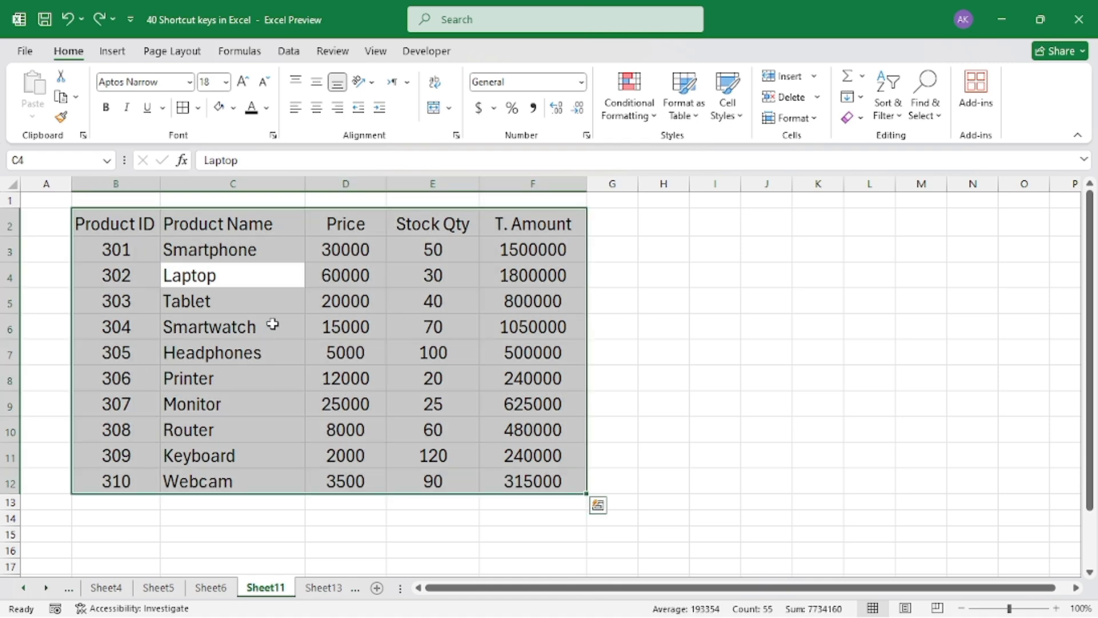
key(alt)
key(h)
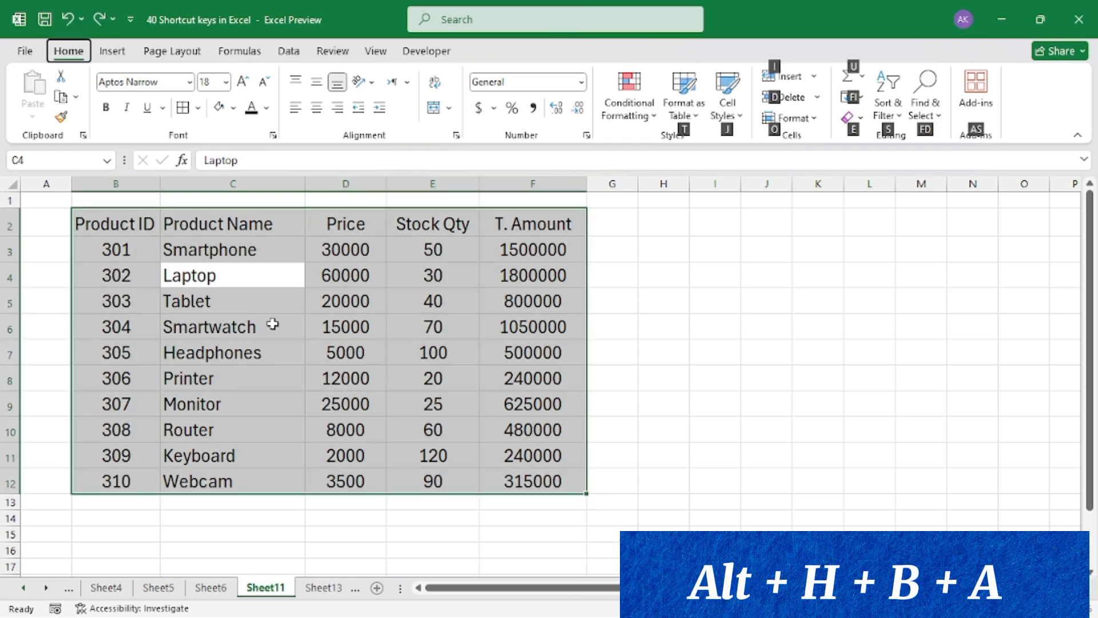
key(b)
key(a)
click(273, 324)
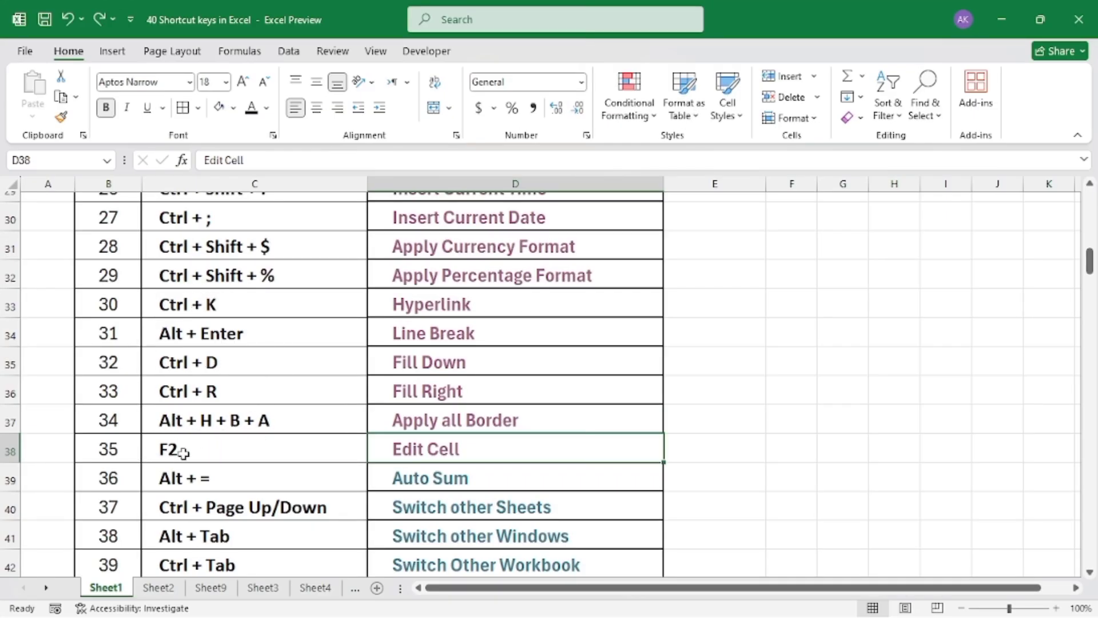
Open the Edit Cell sample sheet from the shortcut list
click(425, 455)
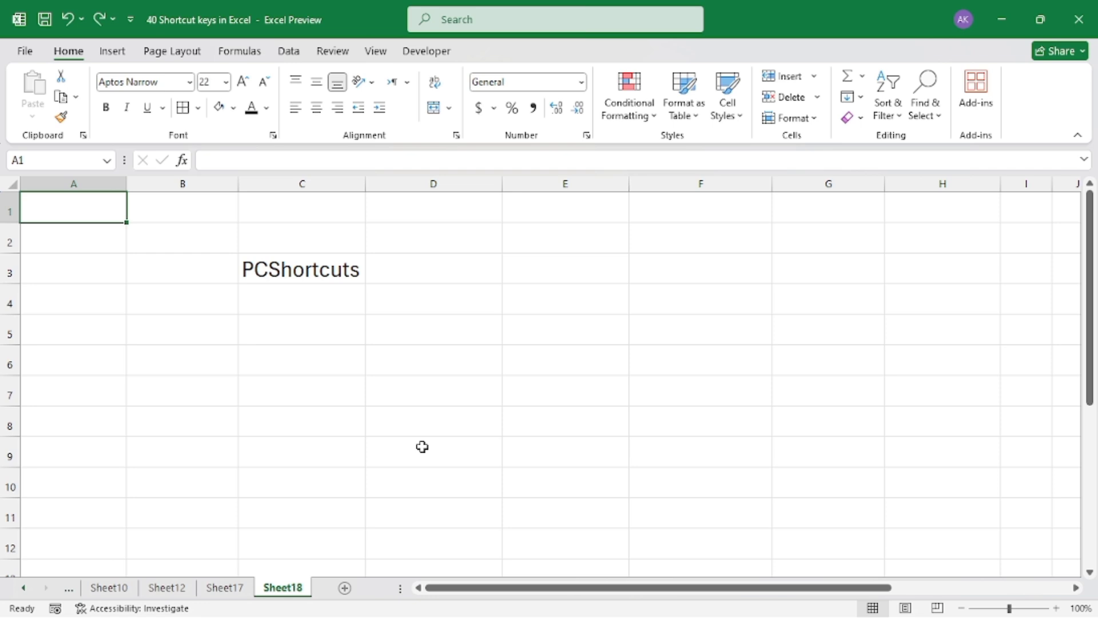
click(445, 309)
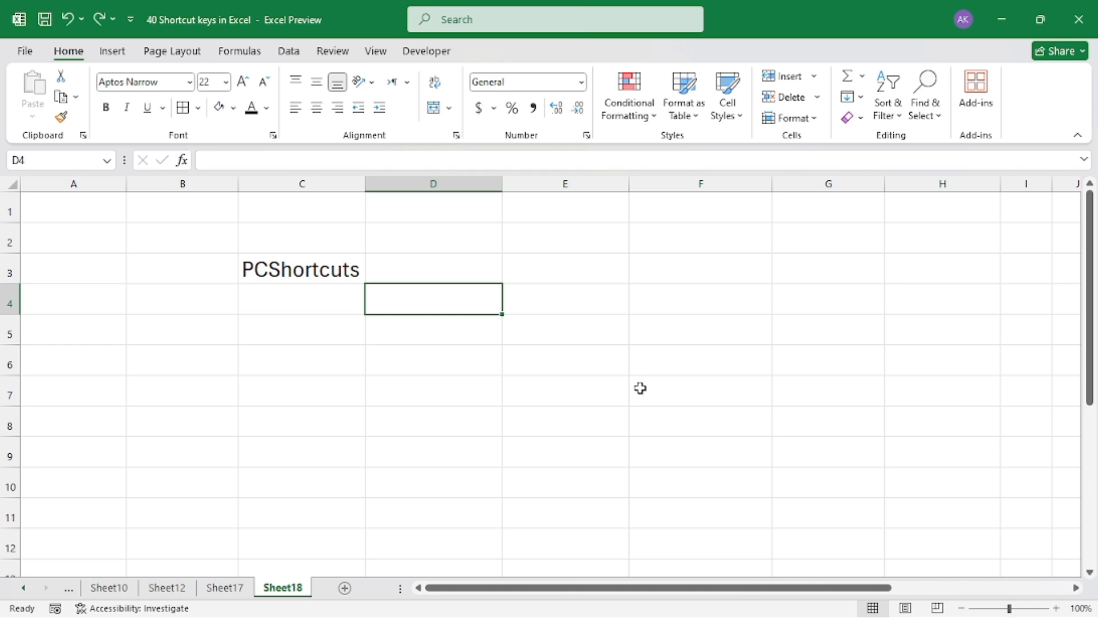
Overwrite the text in cell C3 with "dfsdf" and undo the entry
click(283, 264)
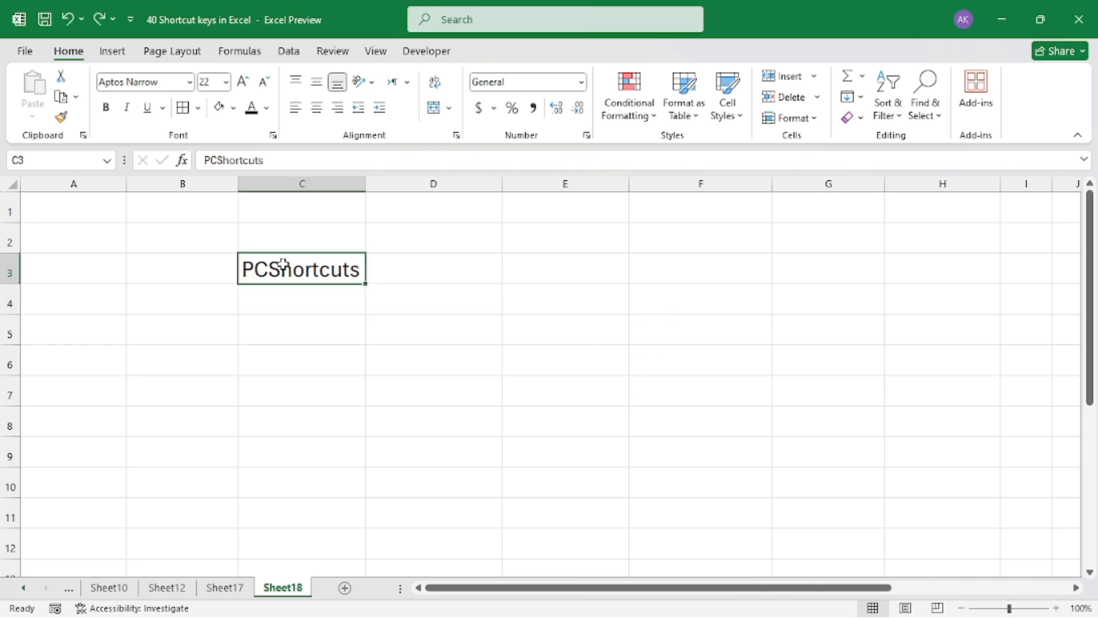
text(dfsdf)
click(545, 365)
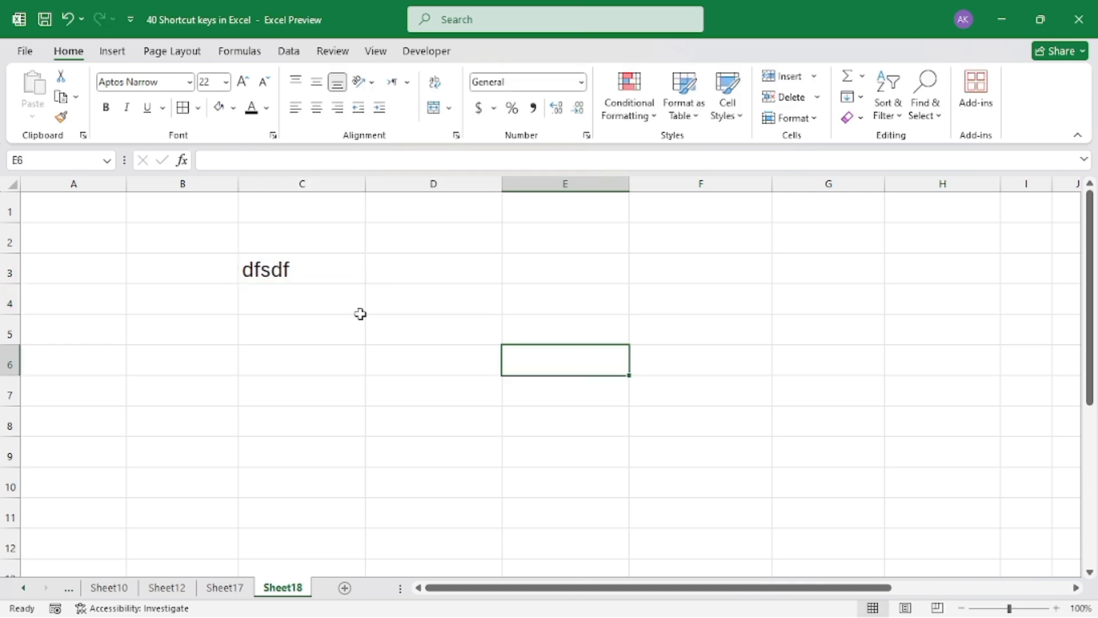
key(ctrl+z)
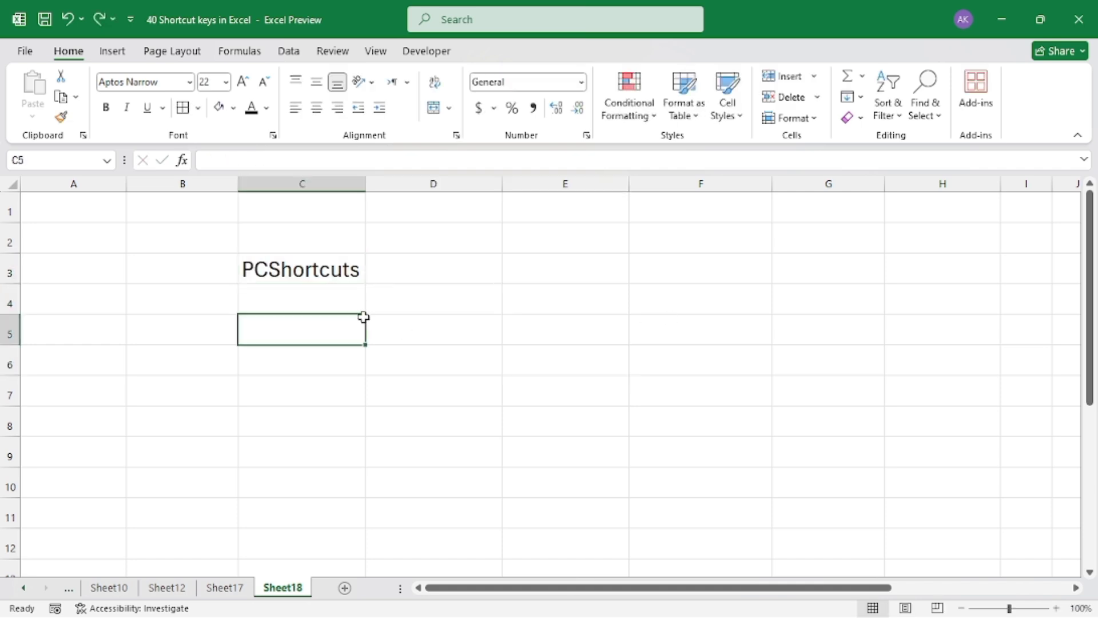
Edit the text inside cell C3 in place so that it reads "PCShortcutz"
click(302, 269)
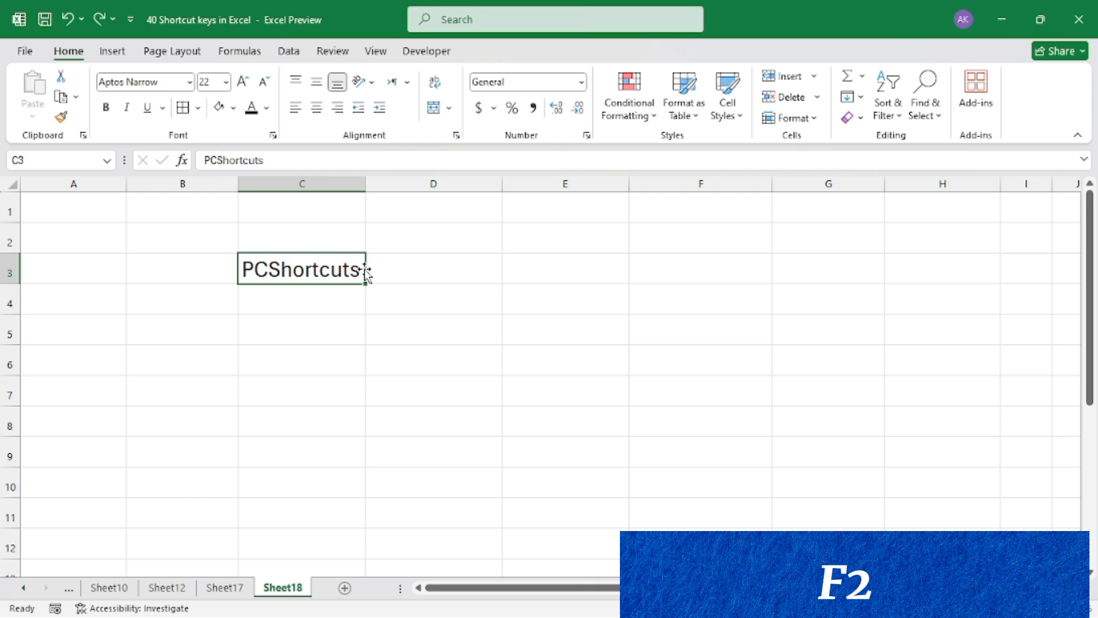
key(F2)
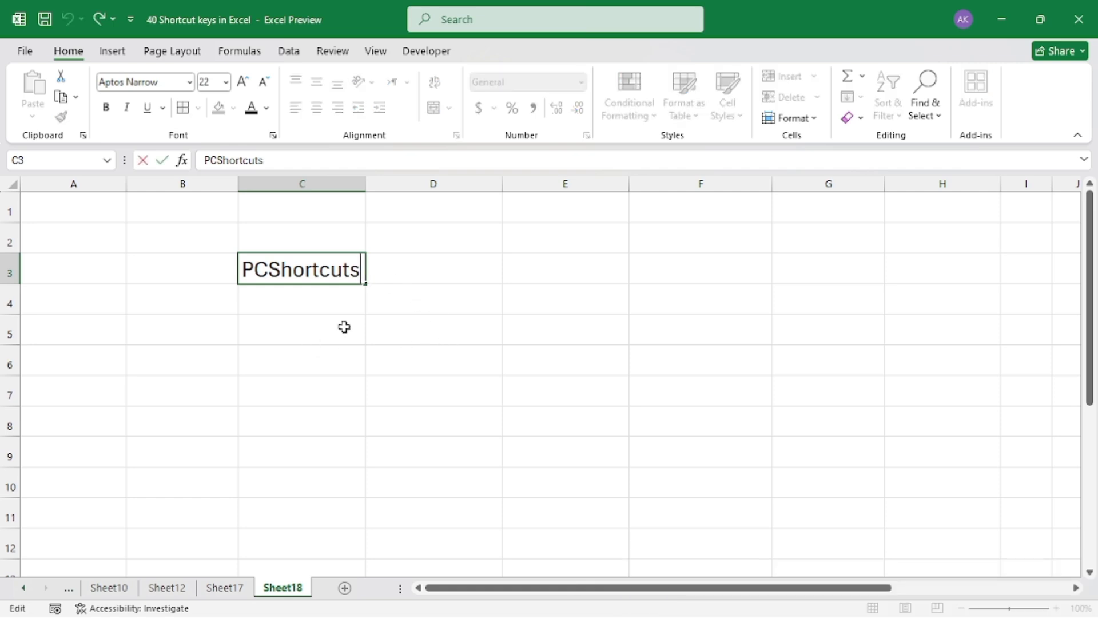
click(357, 279)
key(BackSpace)
text(z)
key(Return)
click(436, 332)
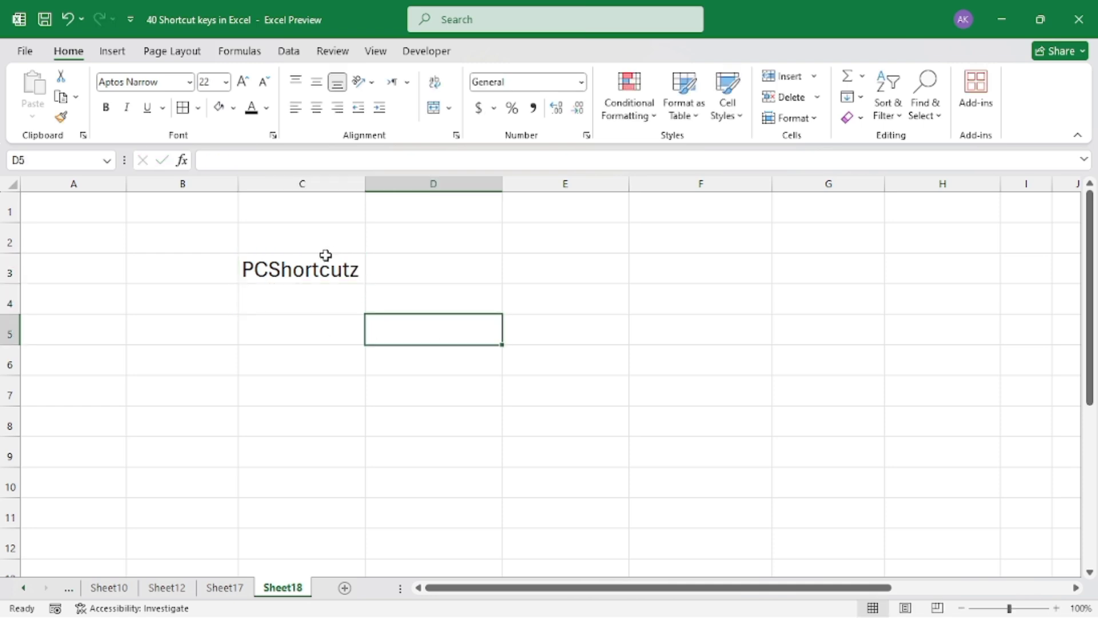
click(332, 268)
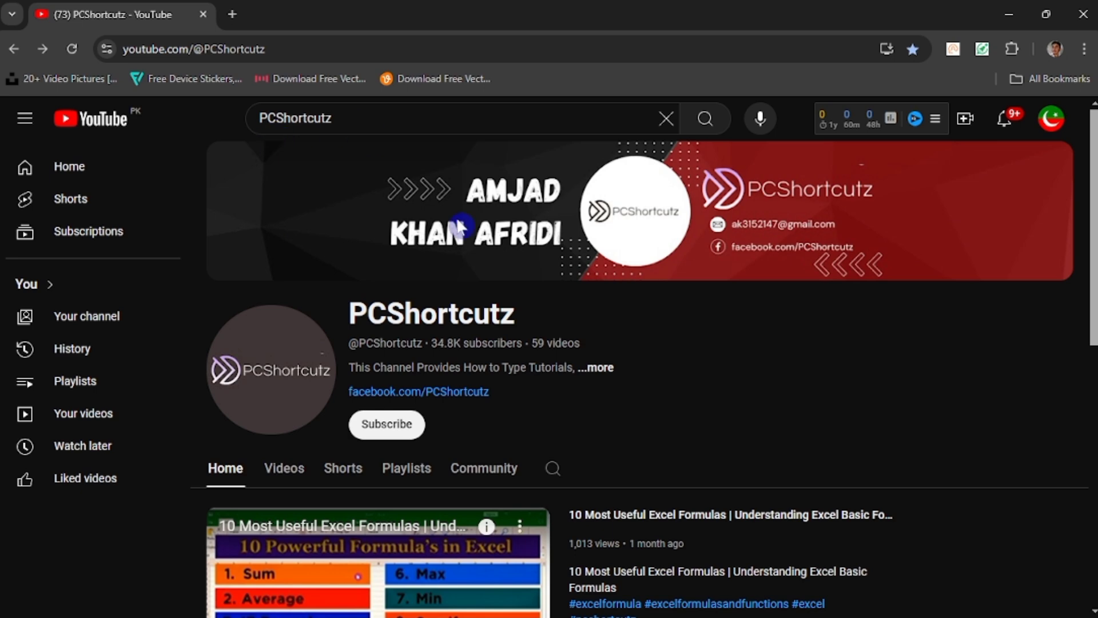
scroll(395, 395, down, 3)
scroll(395, 395, down, 6)
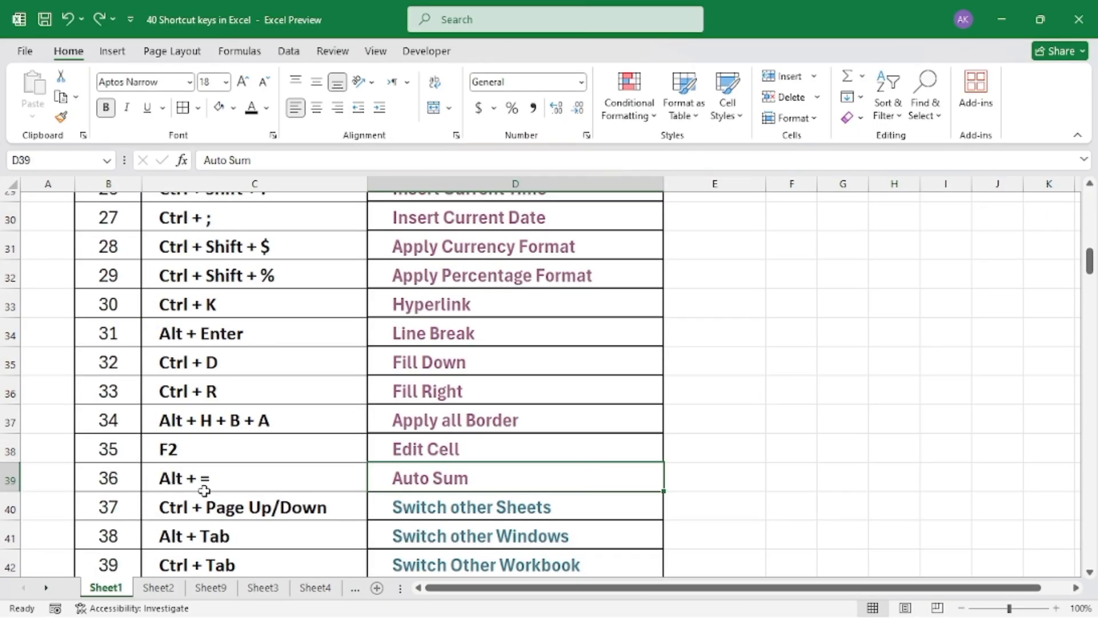
Open the Auto Sum sample sheet from the shortcut list
click(422, 486)
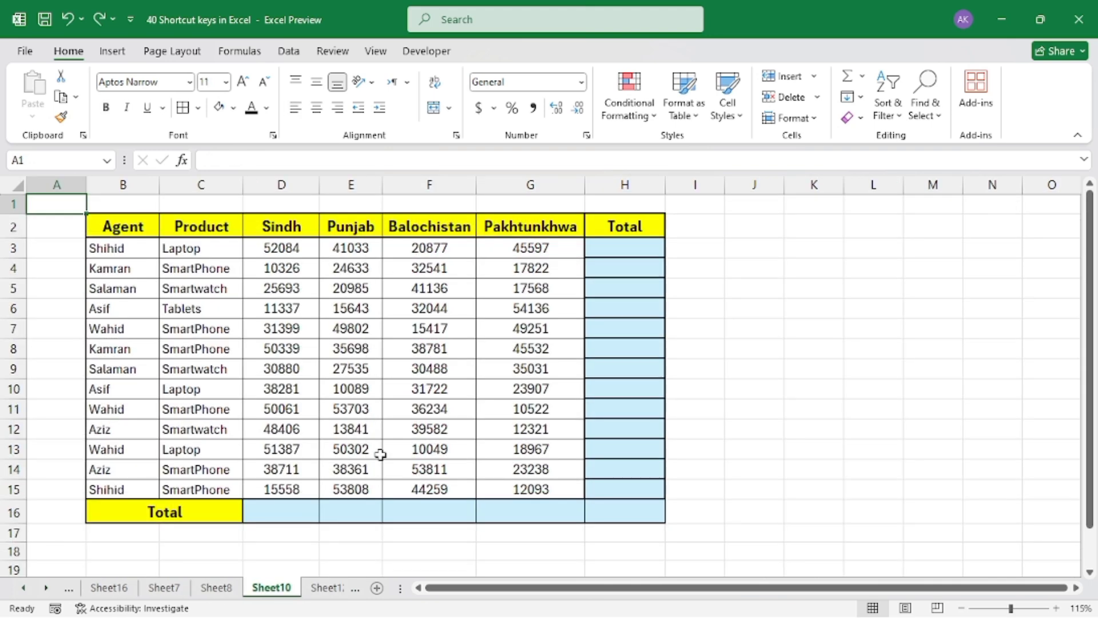
click(481, 330)
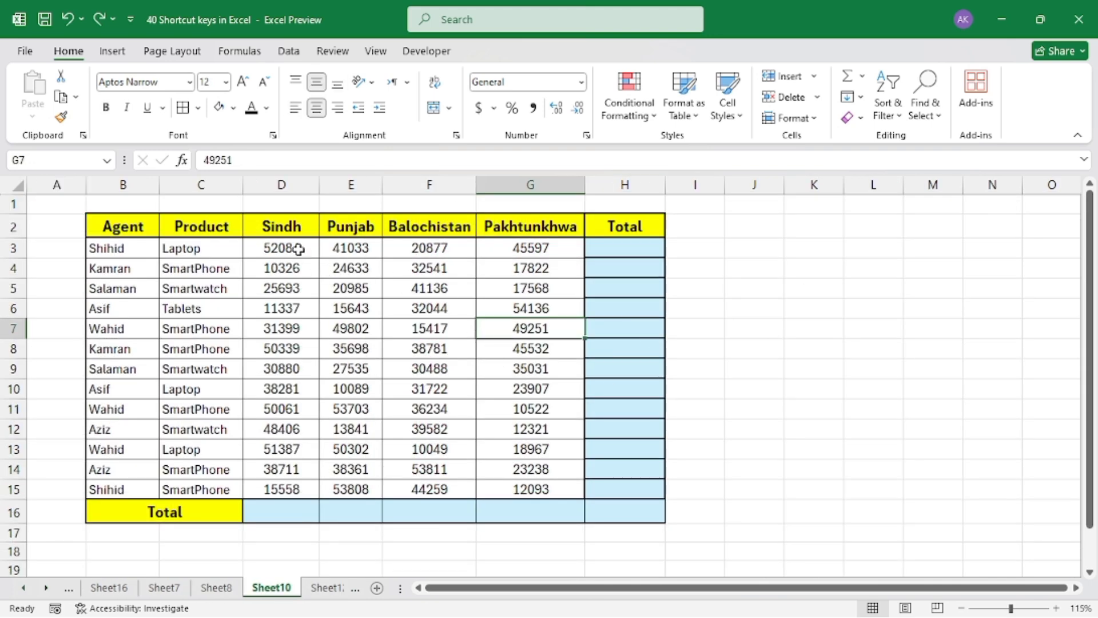
Total D3:G3 with AutoSum in cell H3 and undo the entered formula
drag(294, 248, 578, 247)
click(628, 247)
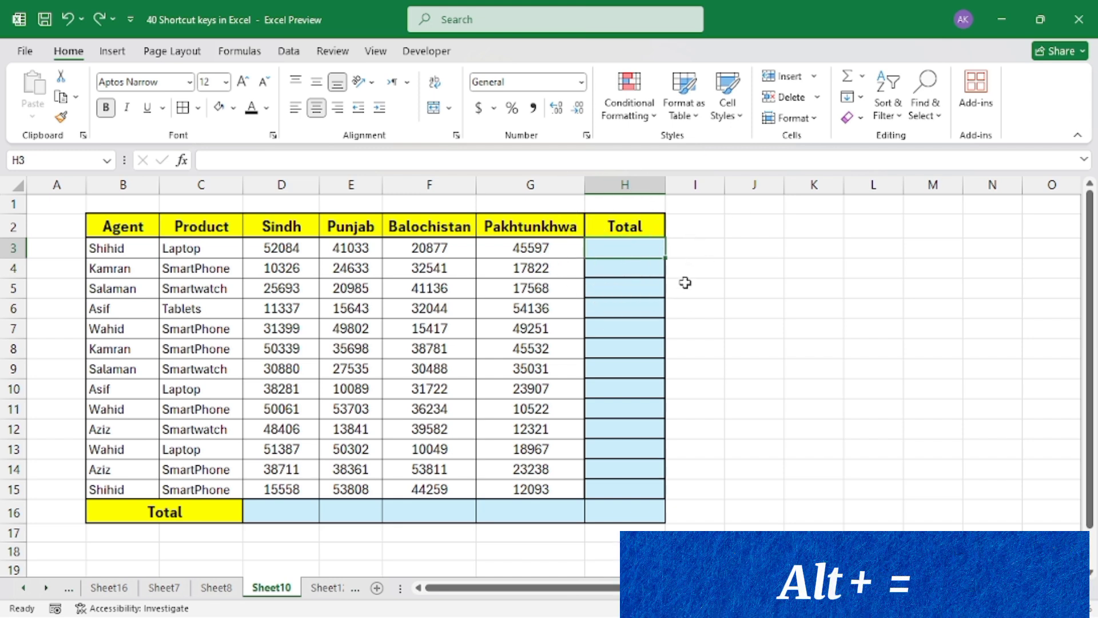
key(alt+equal)
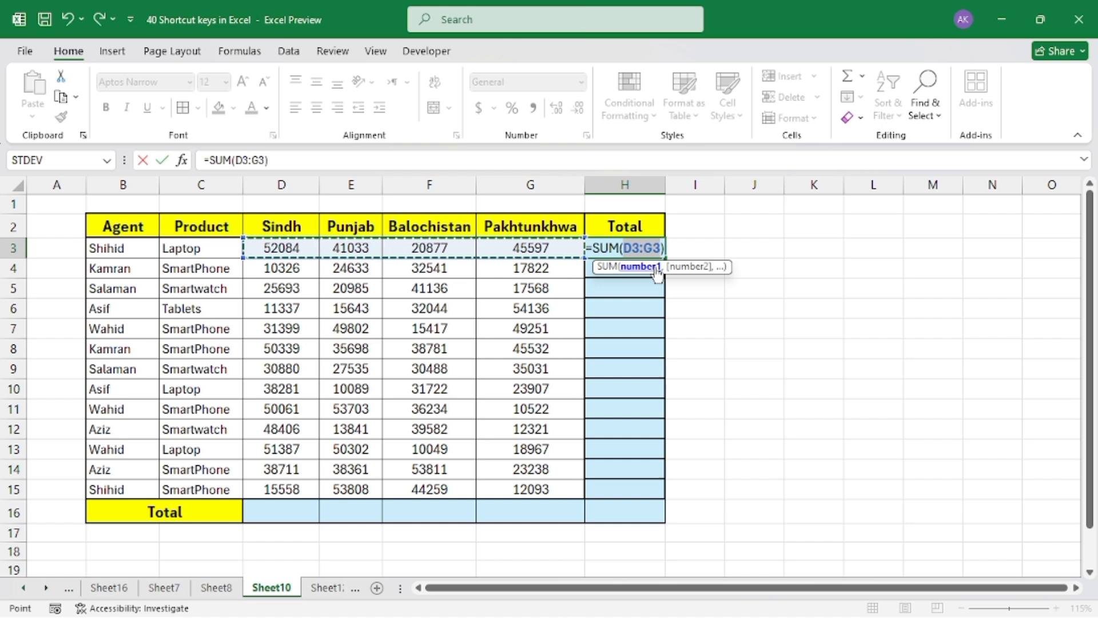
key(Return)
click(615, 247)
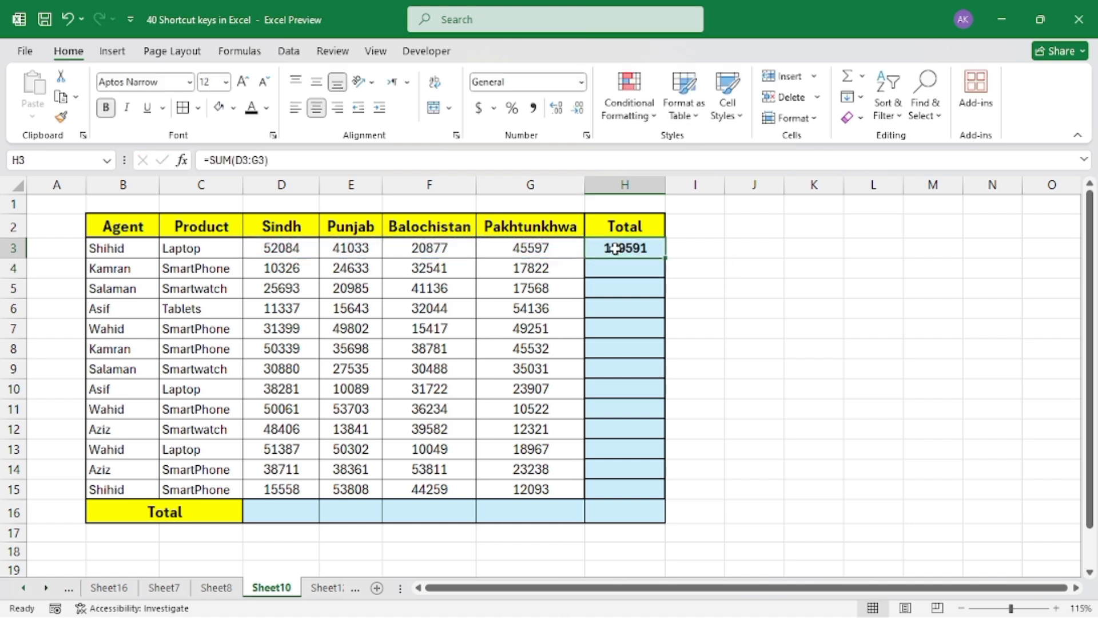
key(ctrl+z)
click(645, 328)
Fill the Total column and the Total row of the sales table at once by applying AutoSum to D3:H16
drag(277, 255, 610, 512)
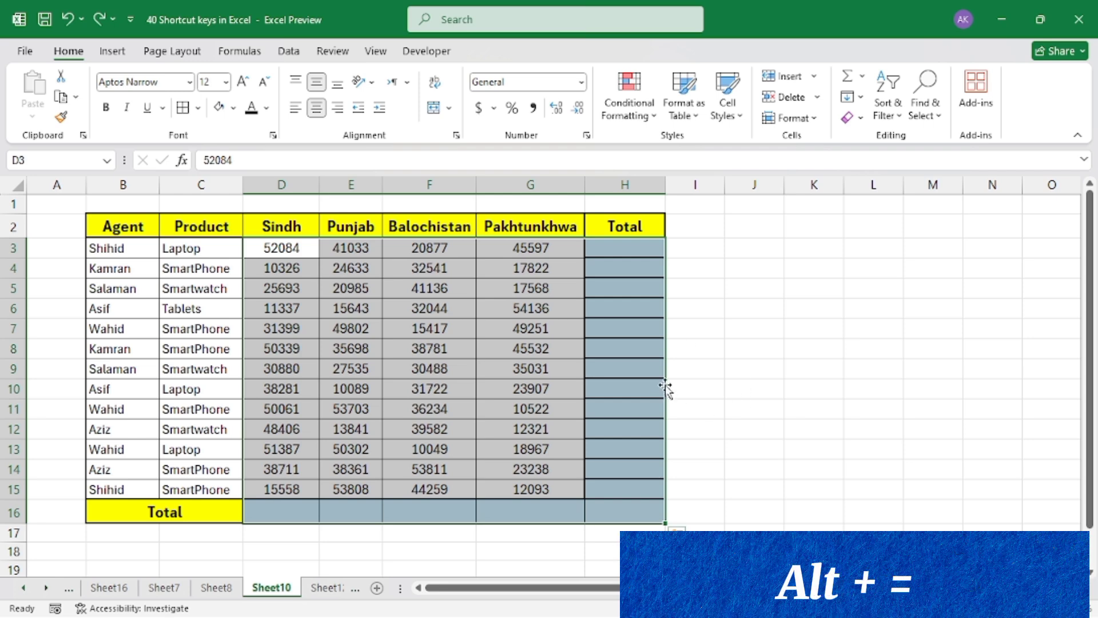
key(alt)
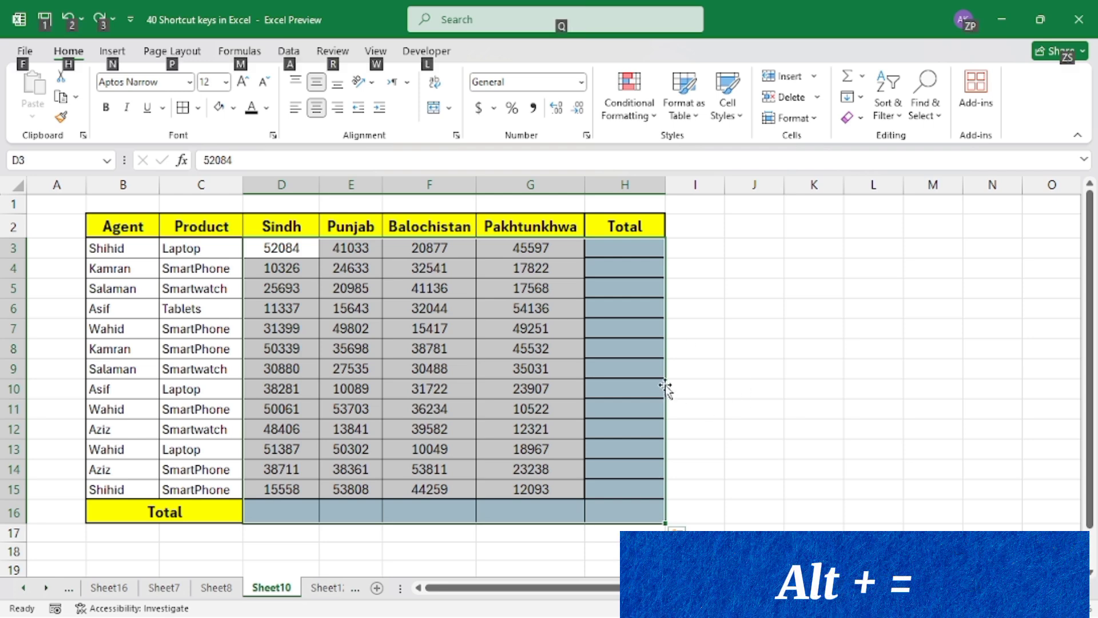
key(alt+=)
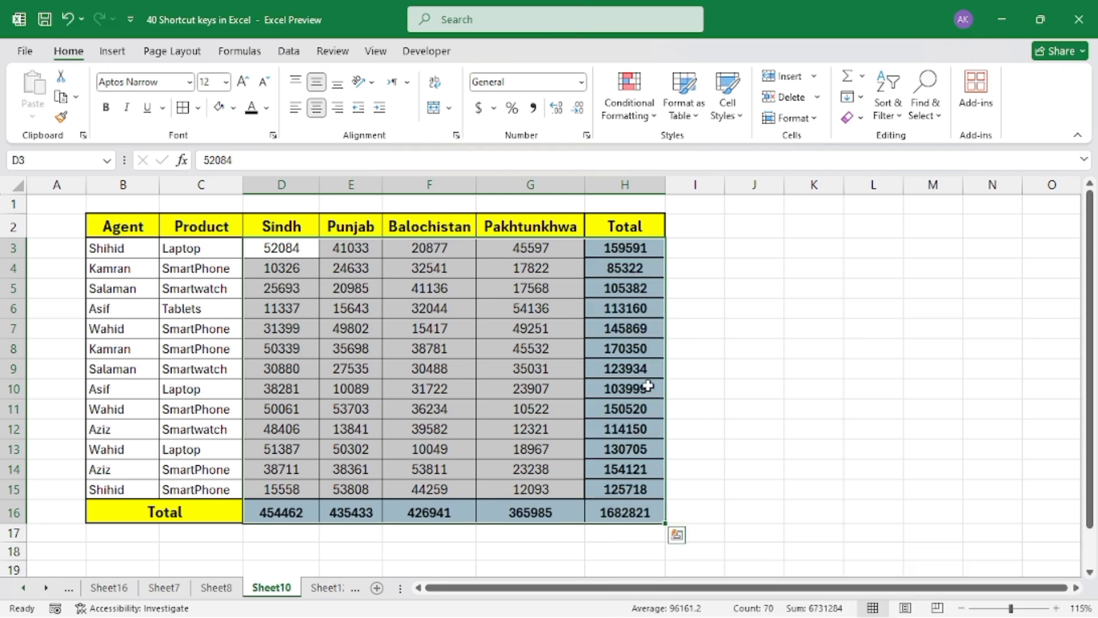
click(589, 389)
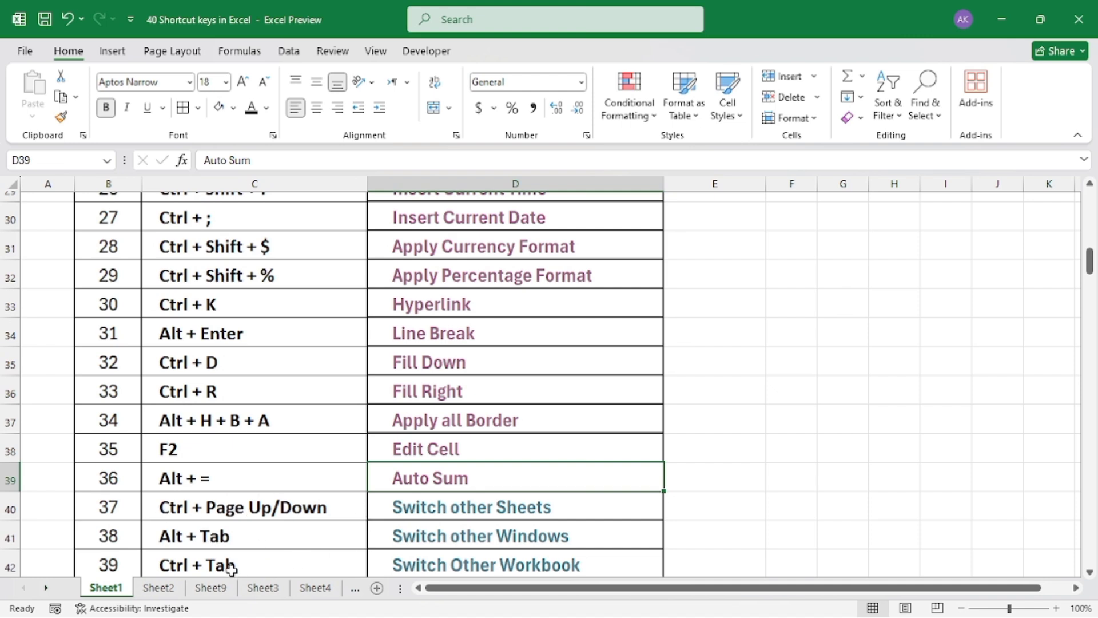
From the shortcut list on Sheet1, switch to the next sheet, Sheet2, and return to Sheet1
click(229, 585)
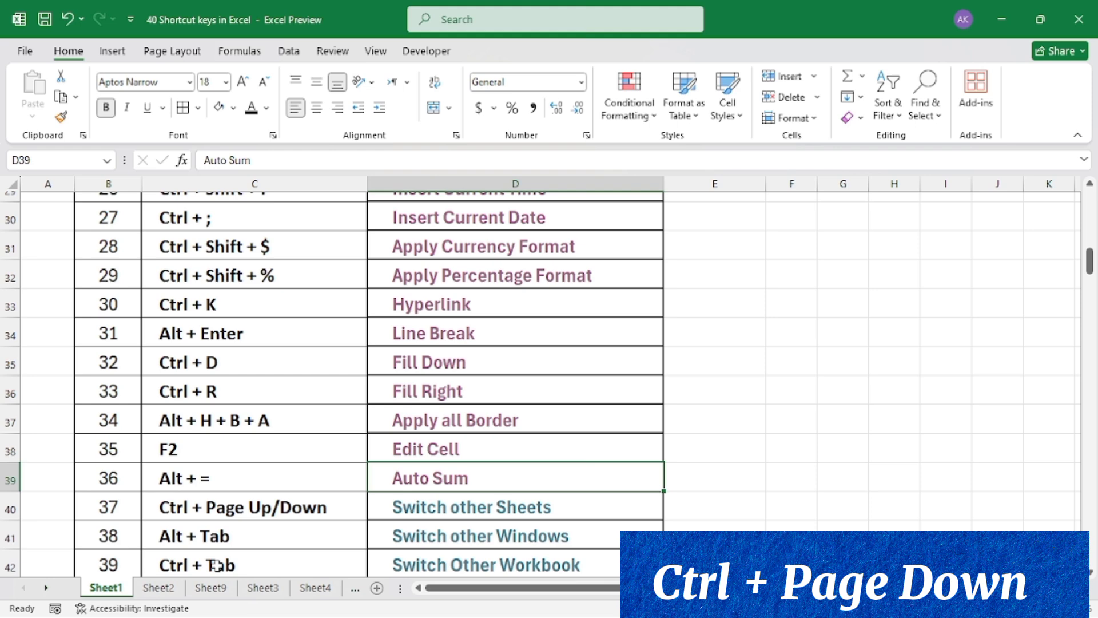
key(ctrl+Page_Down)
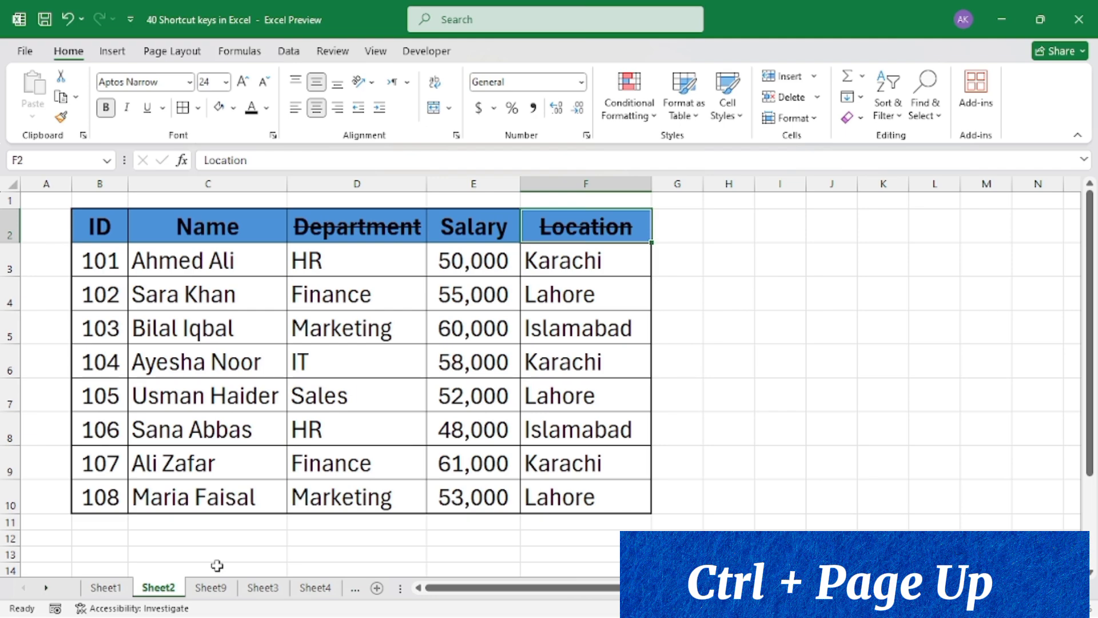
key(ctrl+Page_Up)
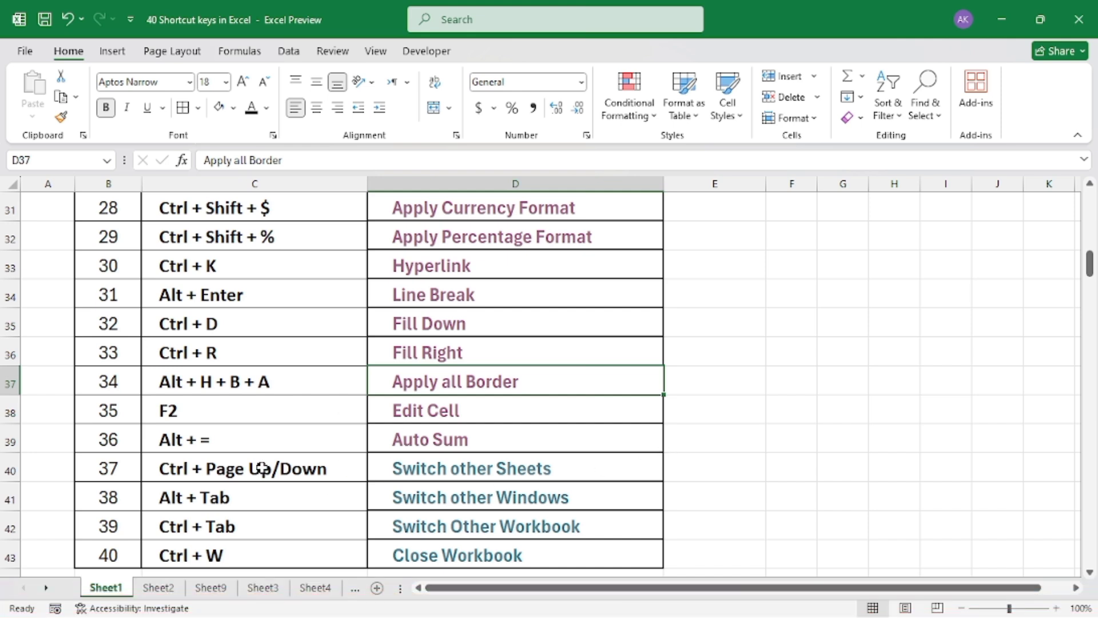
Cycle through the open windows to the PlayLists.txt Notepad window and return to the 40 Shortcut keys in Excel workbook
key(alt)
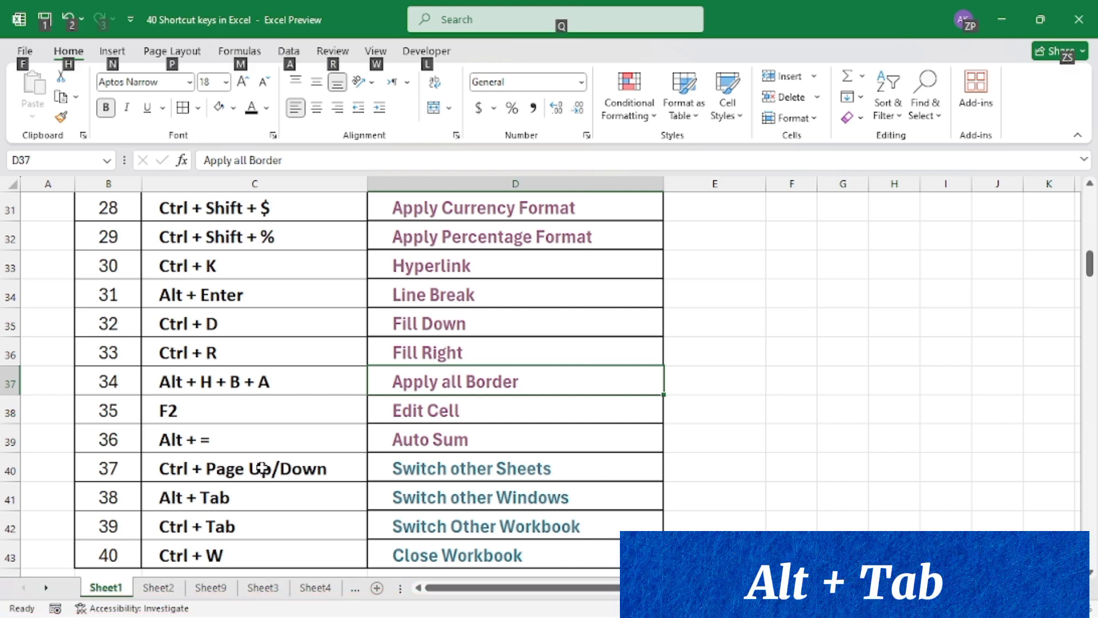
key(alt+Tab)
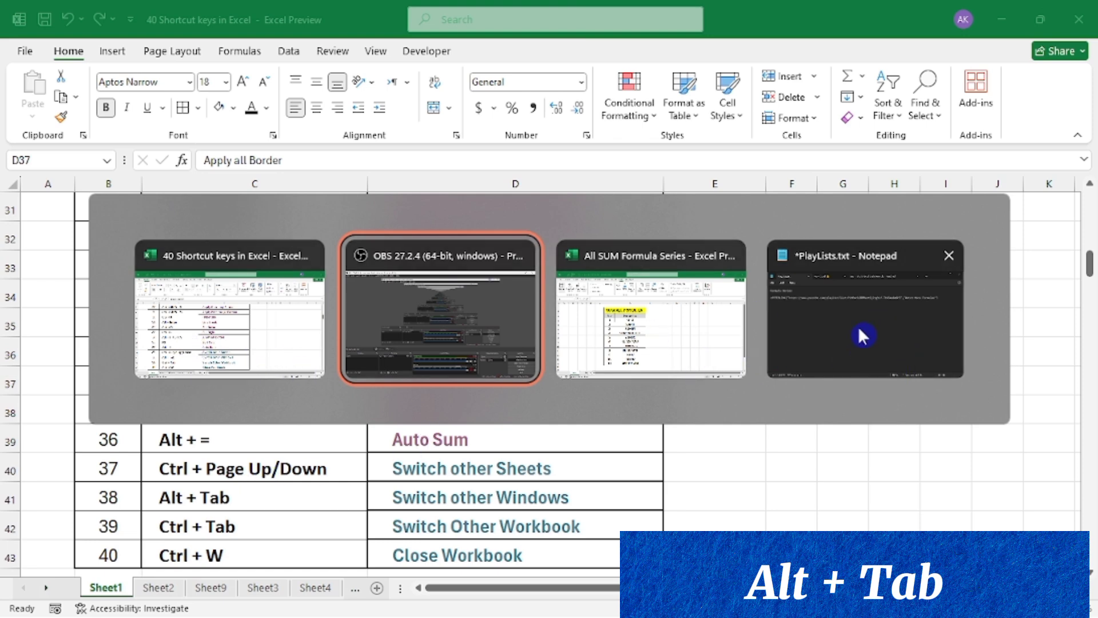
key(alt+Tab)
key(alt+Tab)
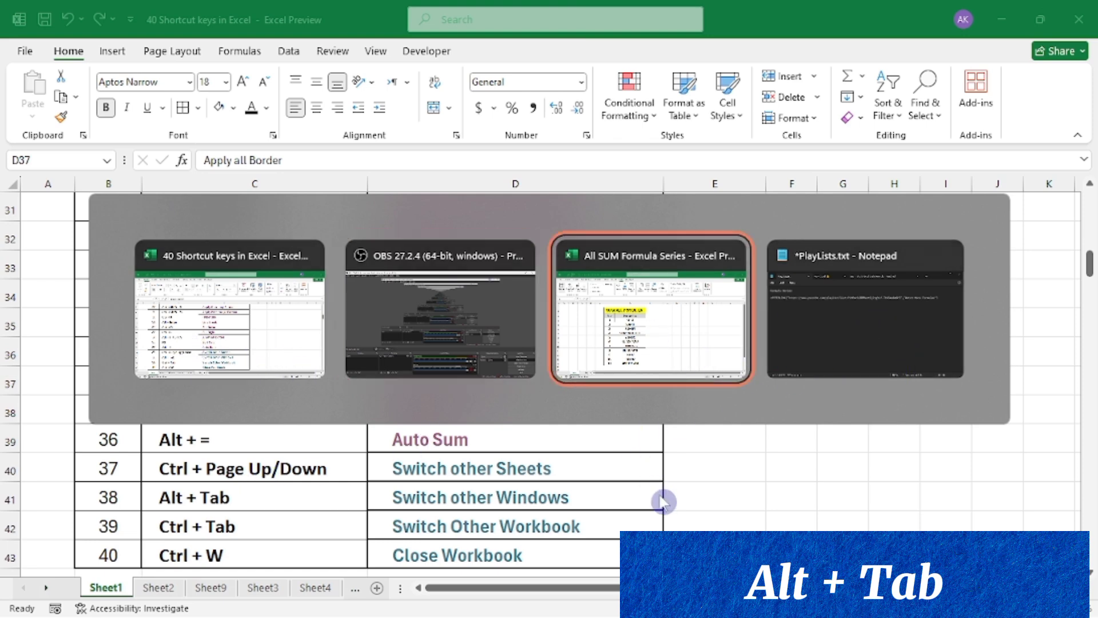
key(alt+Tab)
key(alt+Tab)
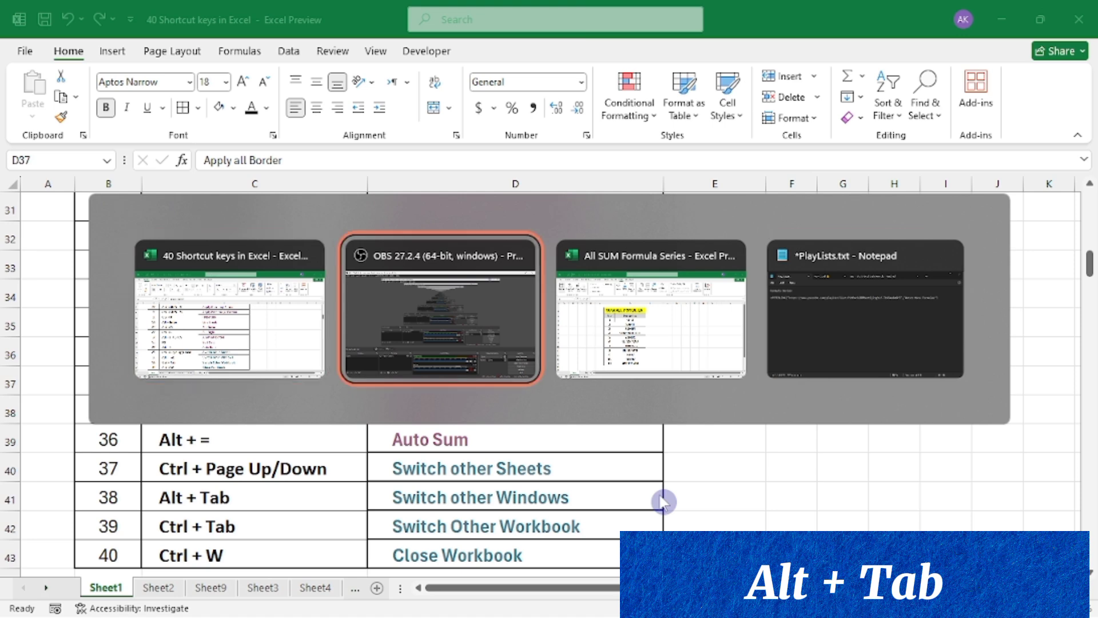
key(alt+Tab)
key(alt+Tab)
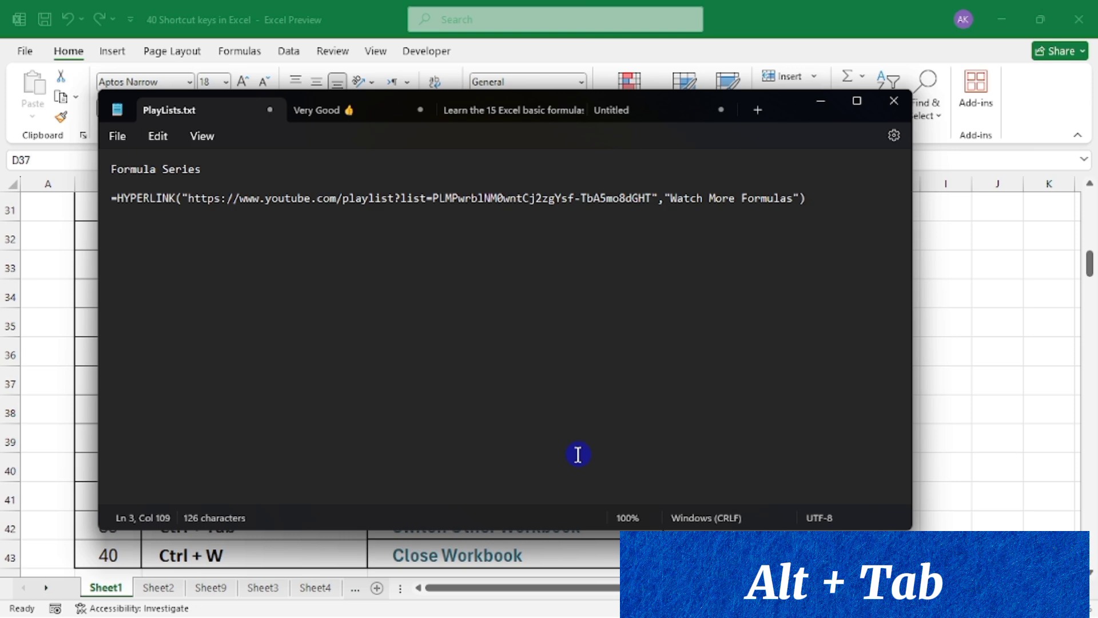
key(alt+Tab)
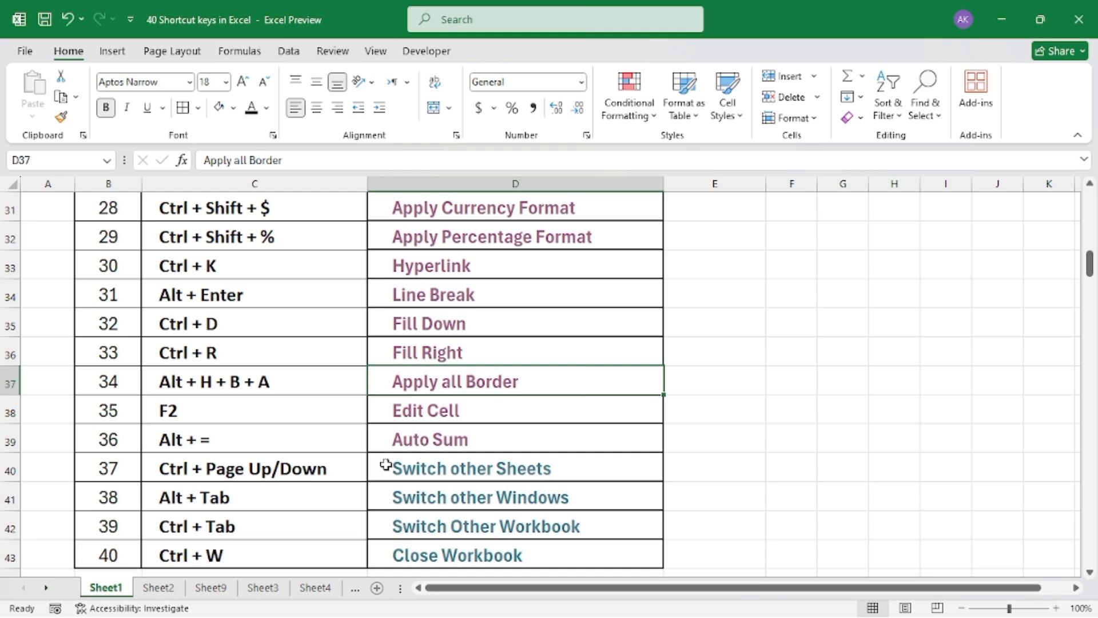
Switch to the other open workbook, All SUM Formula Series, to view its formula table and return to the 40 Shortcut keys in Excel workbook
click(372, 528)
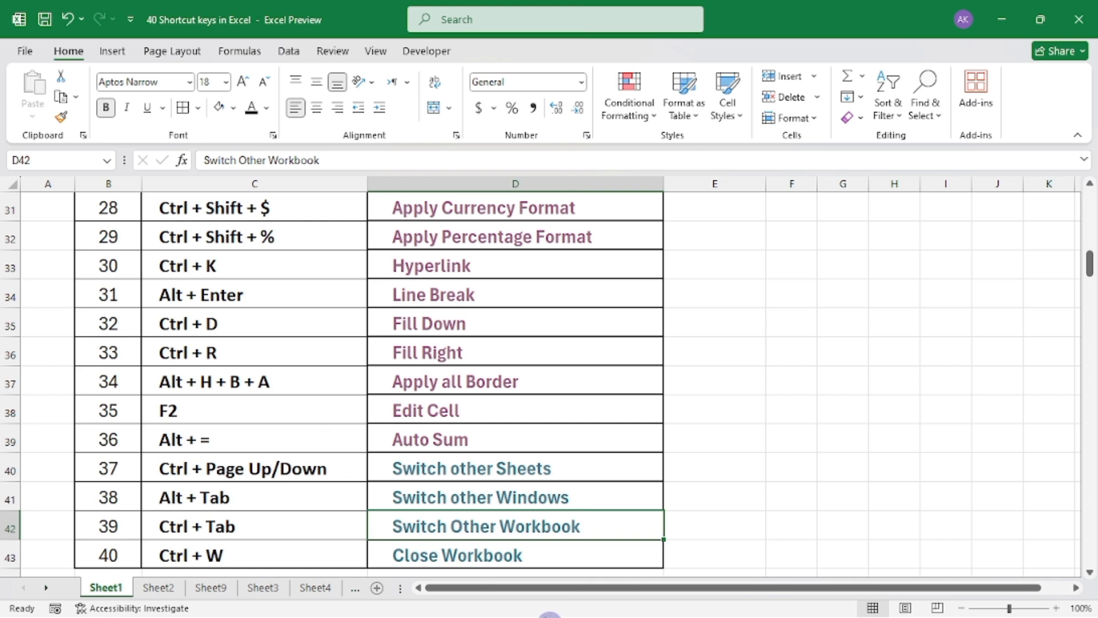
mouse_move(708, 610)
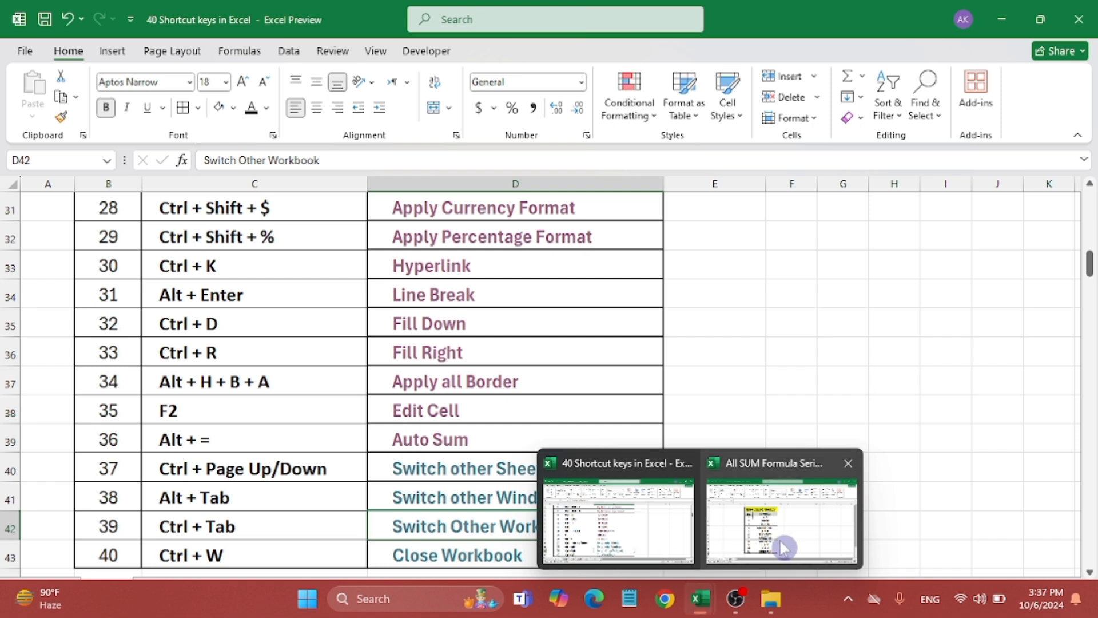
click(784, 407)
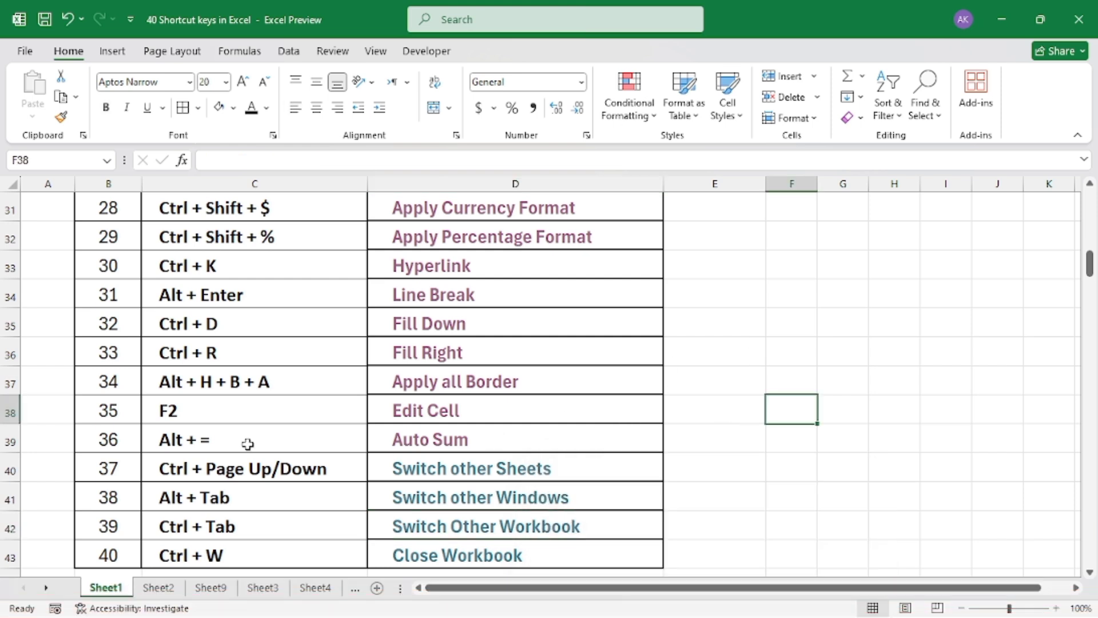
click(243, 503)
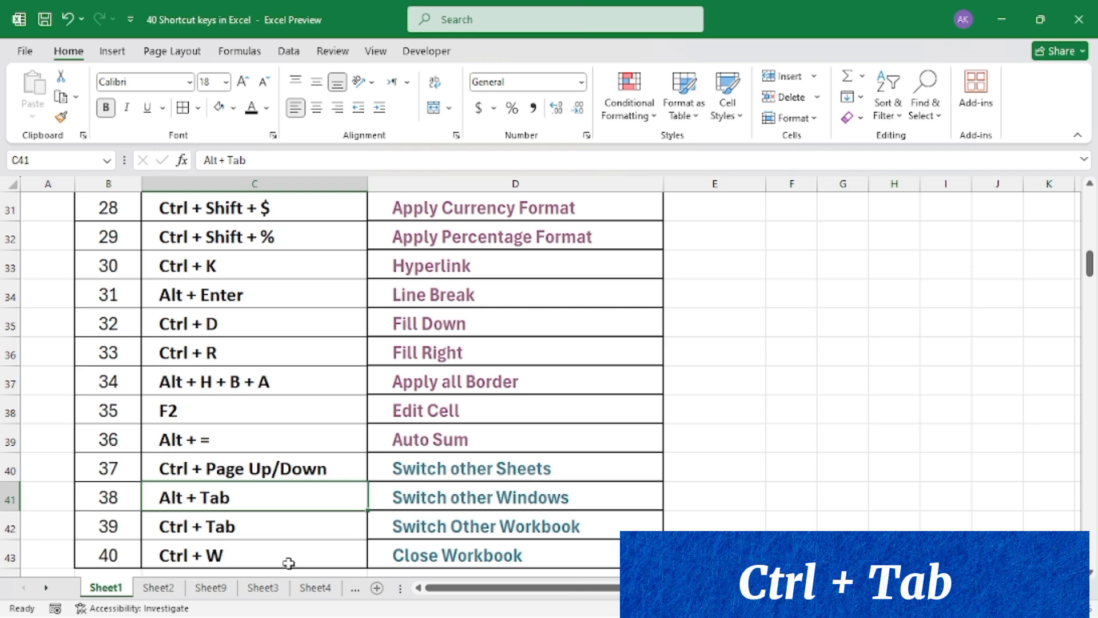
key(ctrl+Tab)
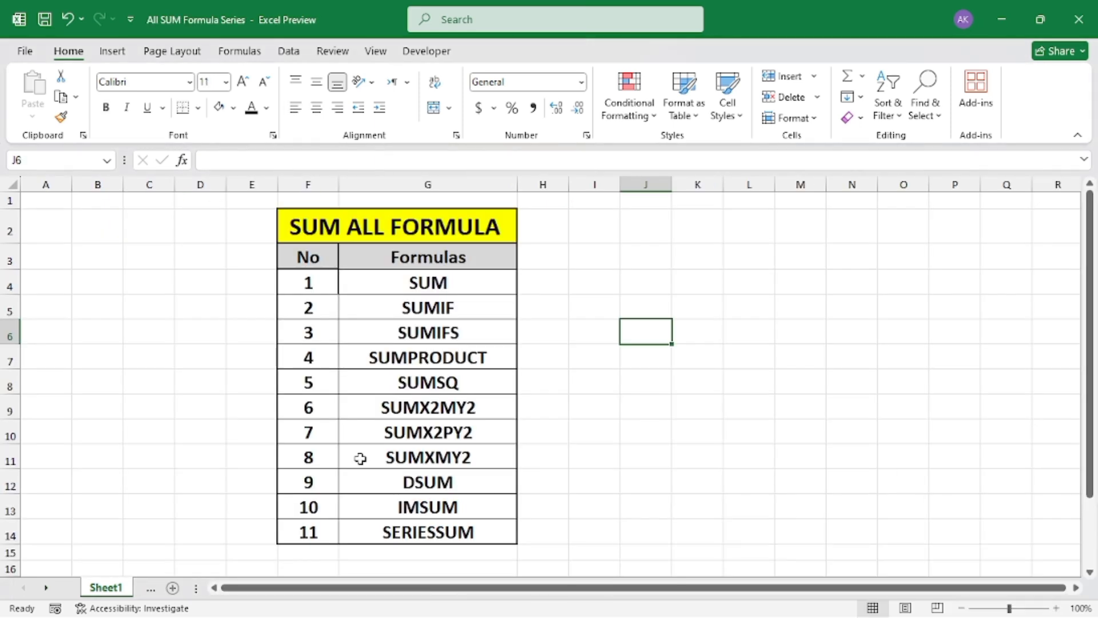
drag(419, 223, 518, 512)
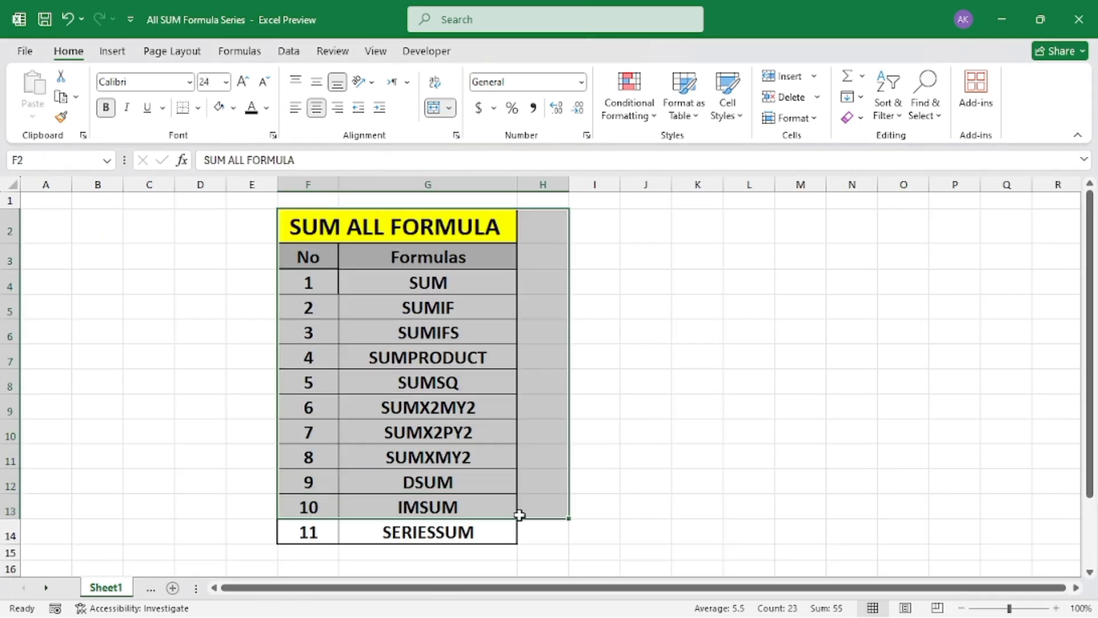
click(582, 504)
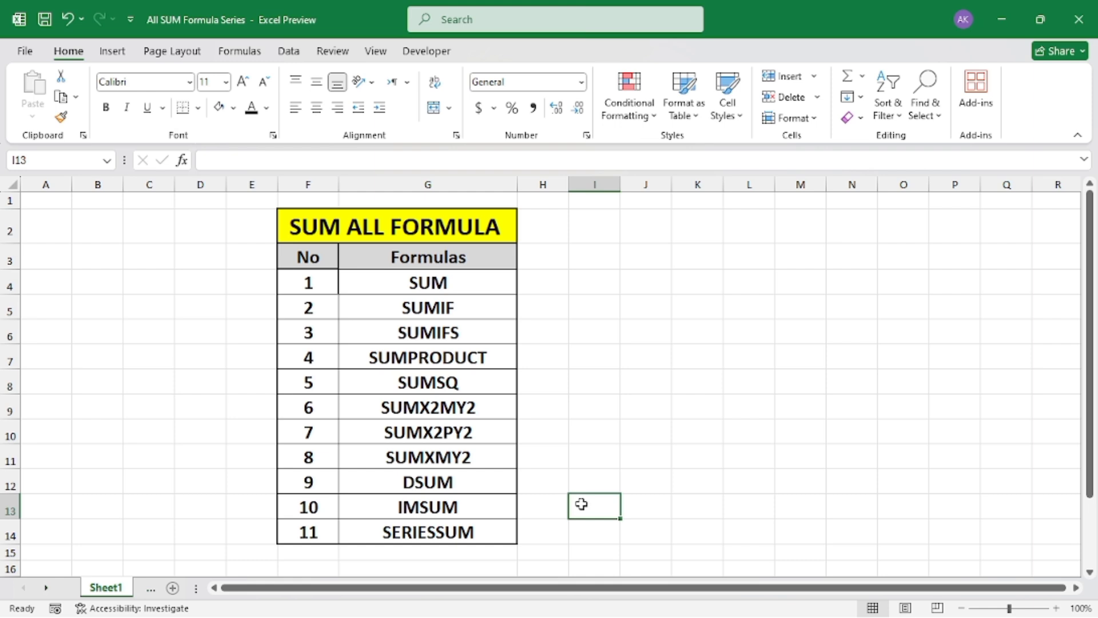
key(ctrl+Tab)
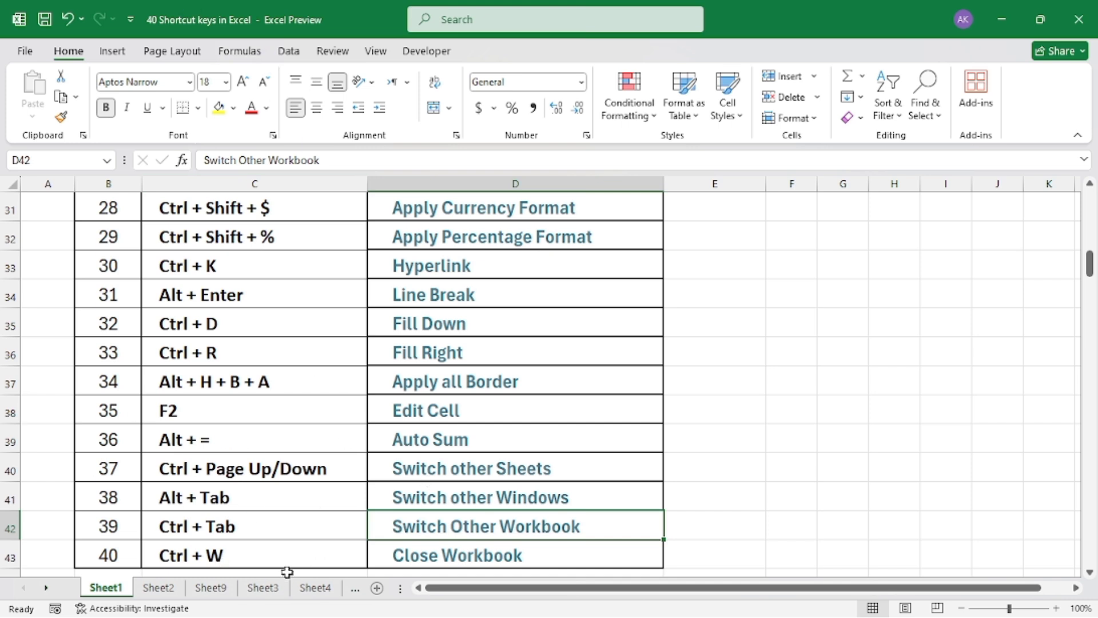
Switch to the All SUM Formula Series workbook again and close it, saving its changes
key(ctrl+Tab)
click(460, 257)
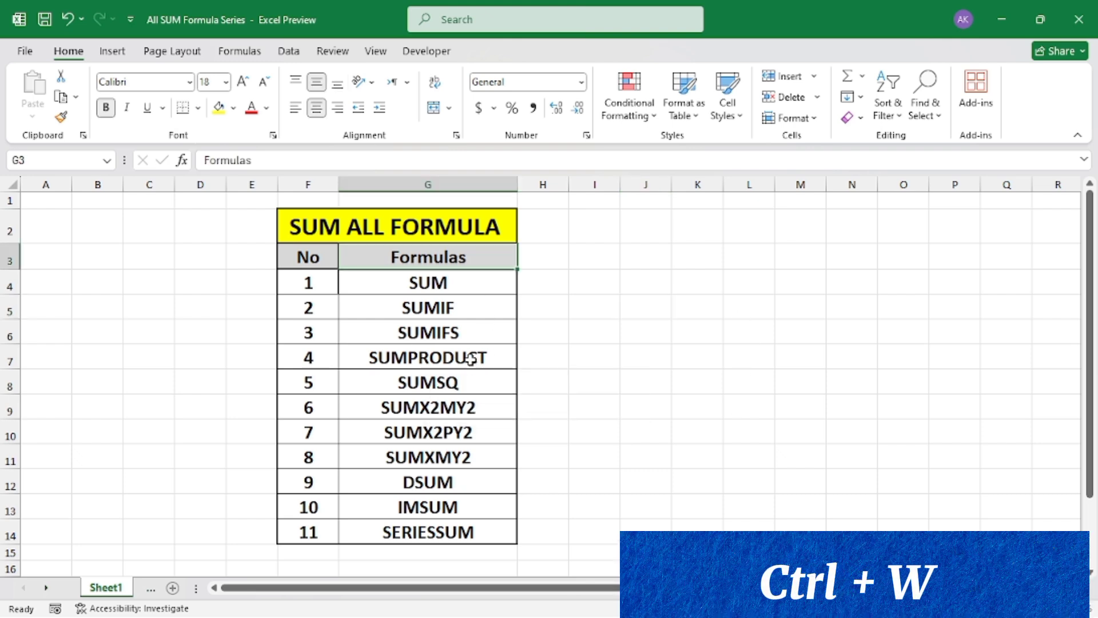
key(ctrl+w)
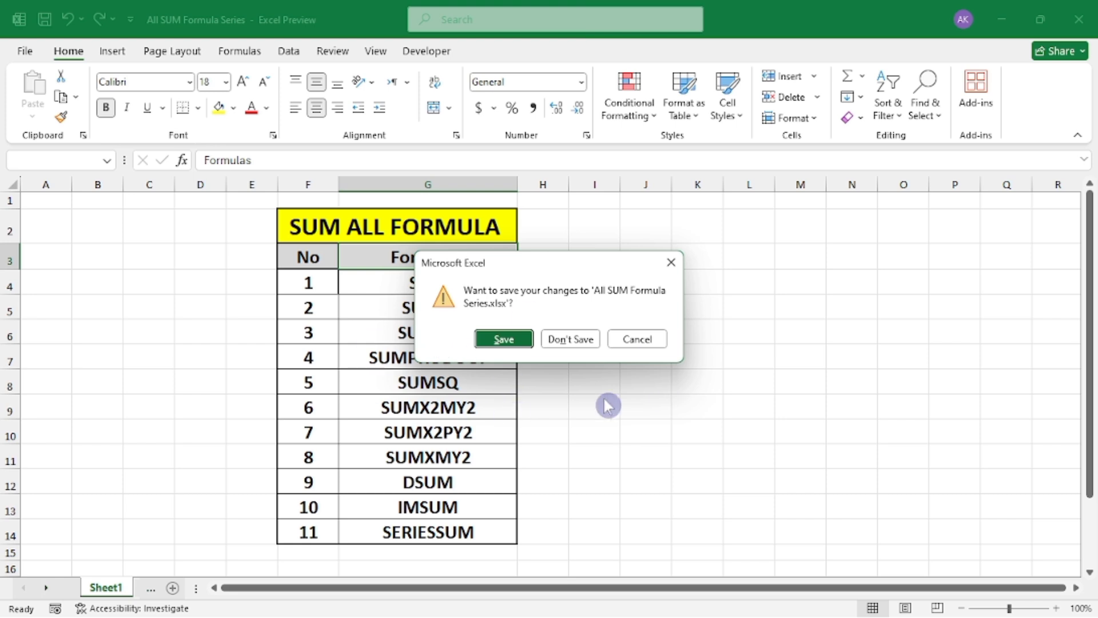
click(511, 341)
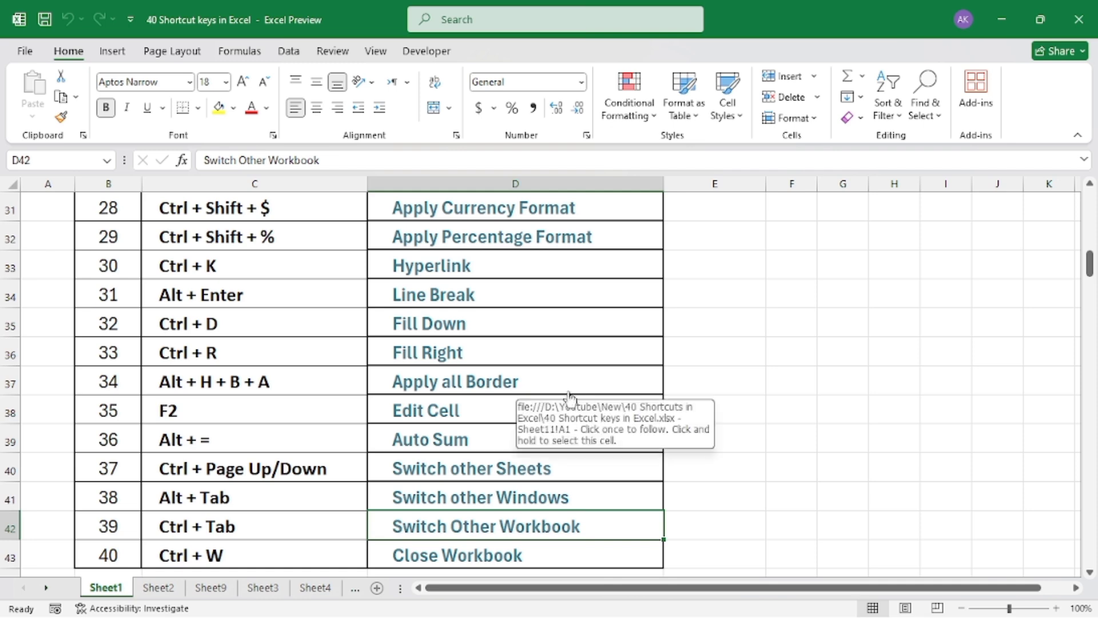
Return to the start of the shortcut list and close Excel completely, leaving the desktop with nothing selected
scroll(621, 433, up, 10)
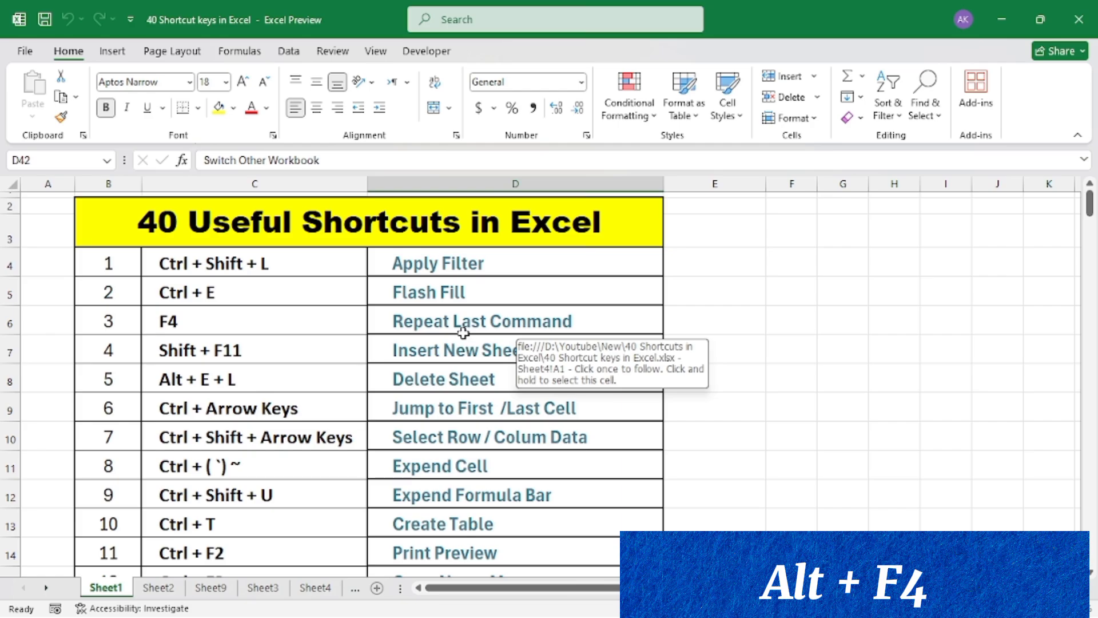
key(alt+F4)
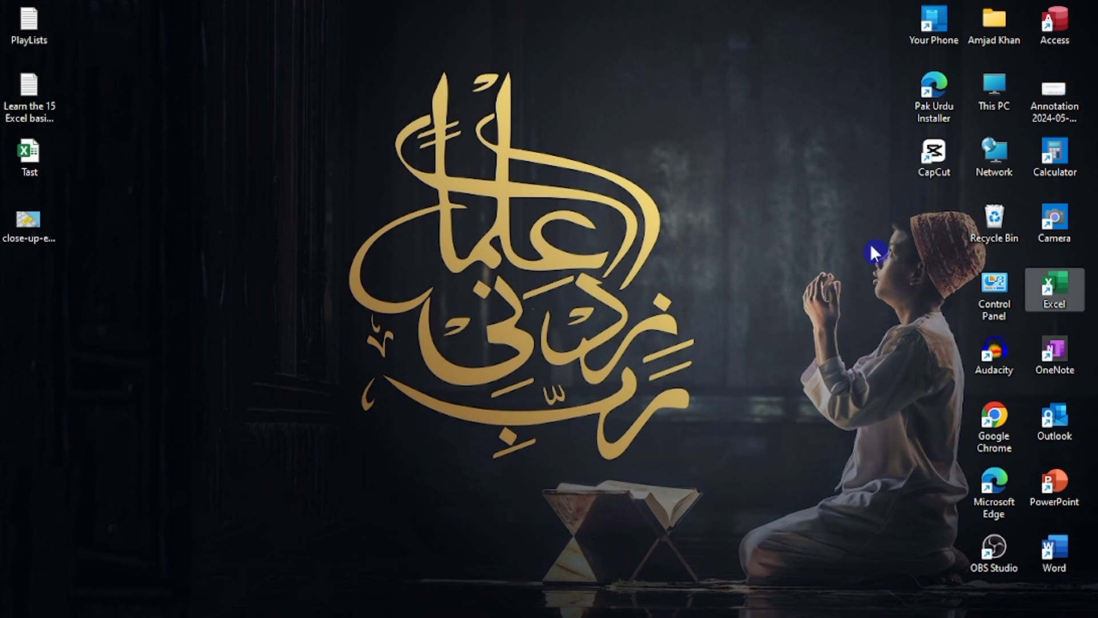
click(755, 330)
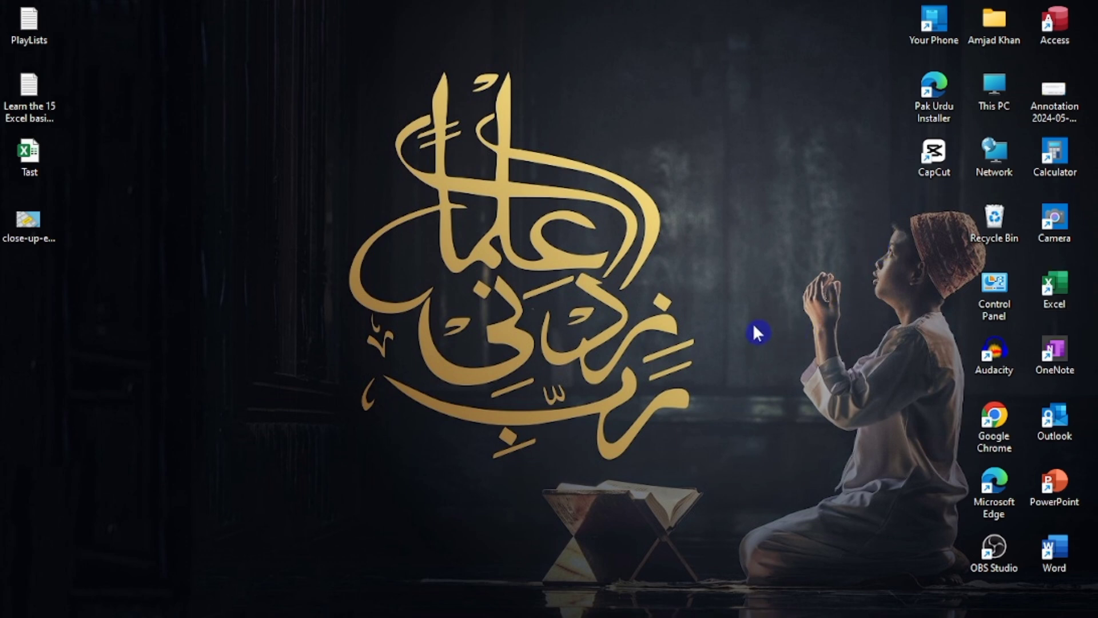